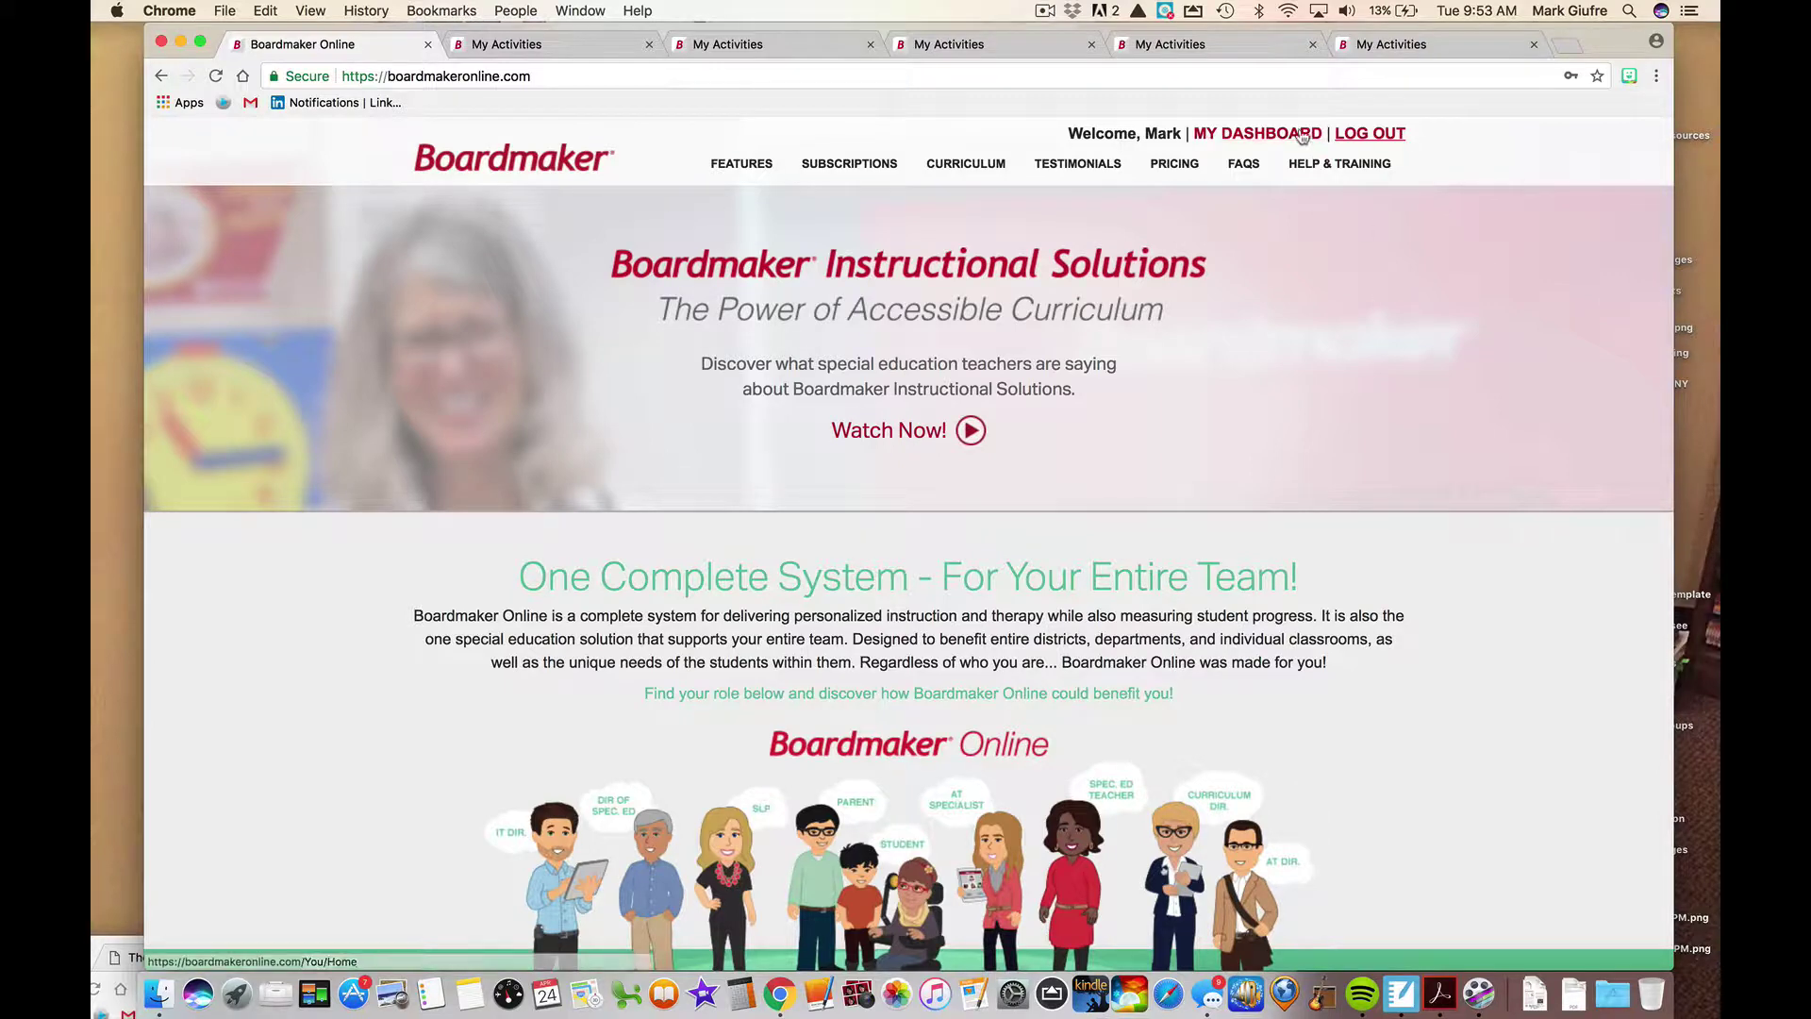
- Go from the account dashboard to My Boardmaker's list of 68 saved activities
{"action": "left_click", "coordinate": [1264, 135]}
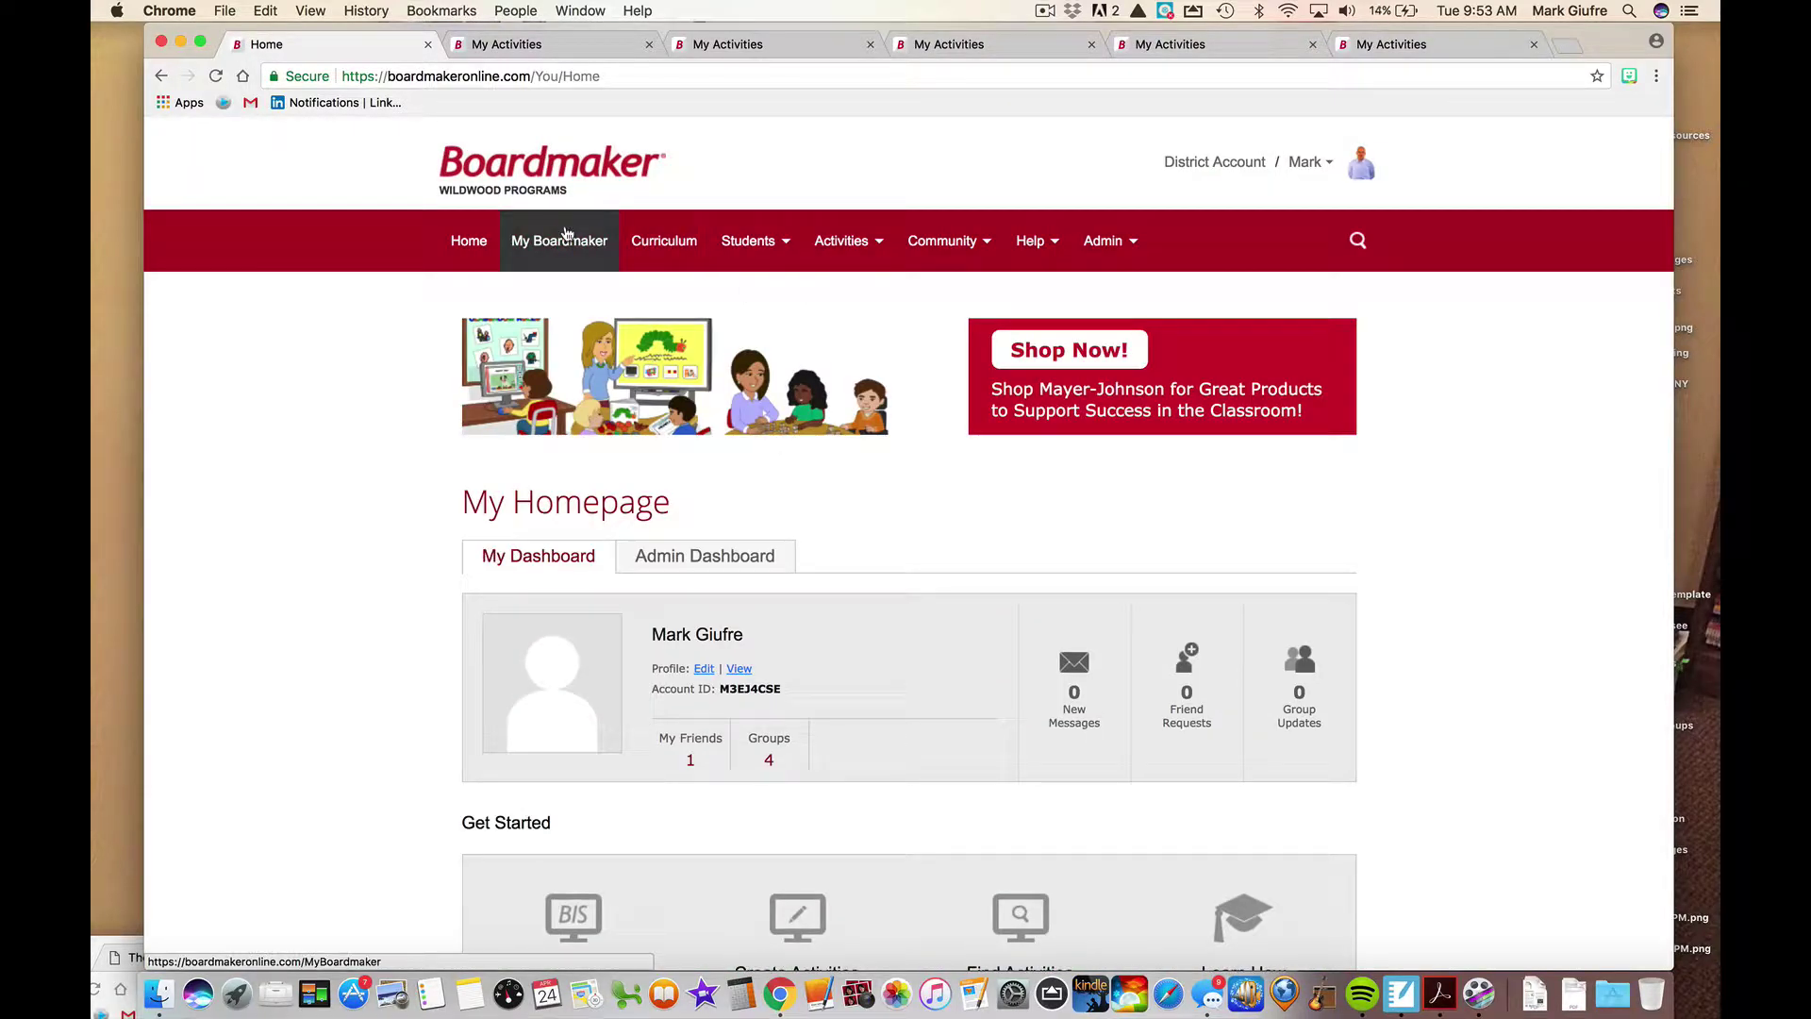
{"action": "left_click", "coordinate": [566, 235]}
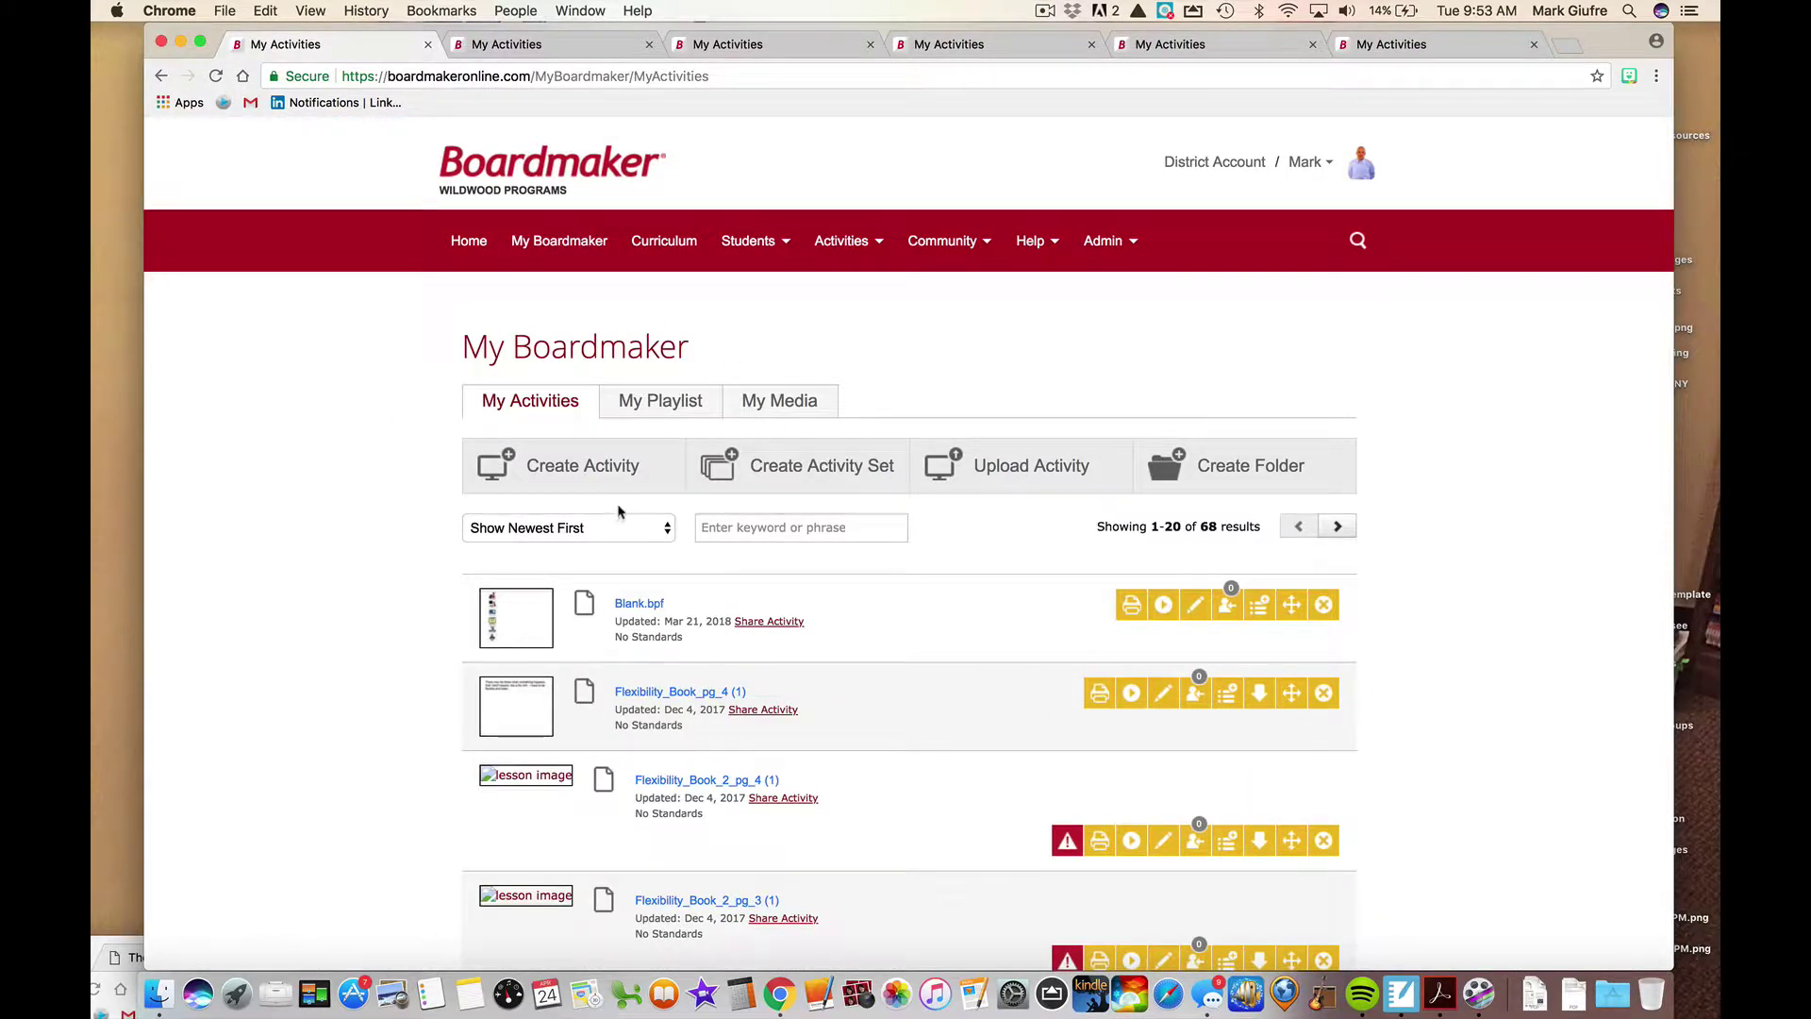
- Start a new activity and filter the templates to the Classroom Routines category
{"action": "left_click", "coordinate": [535, 462]}
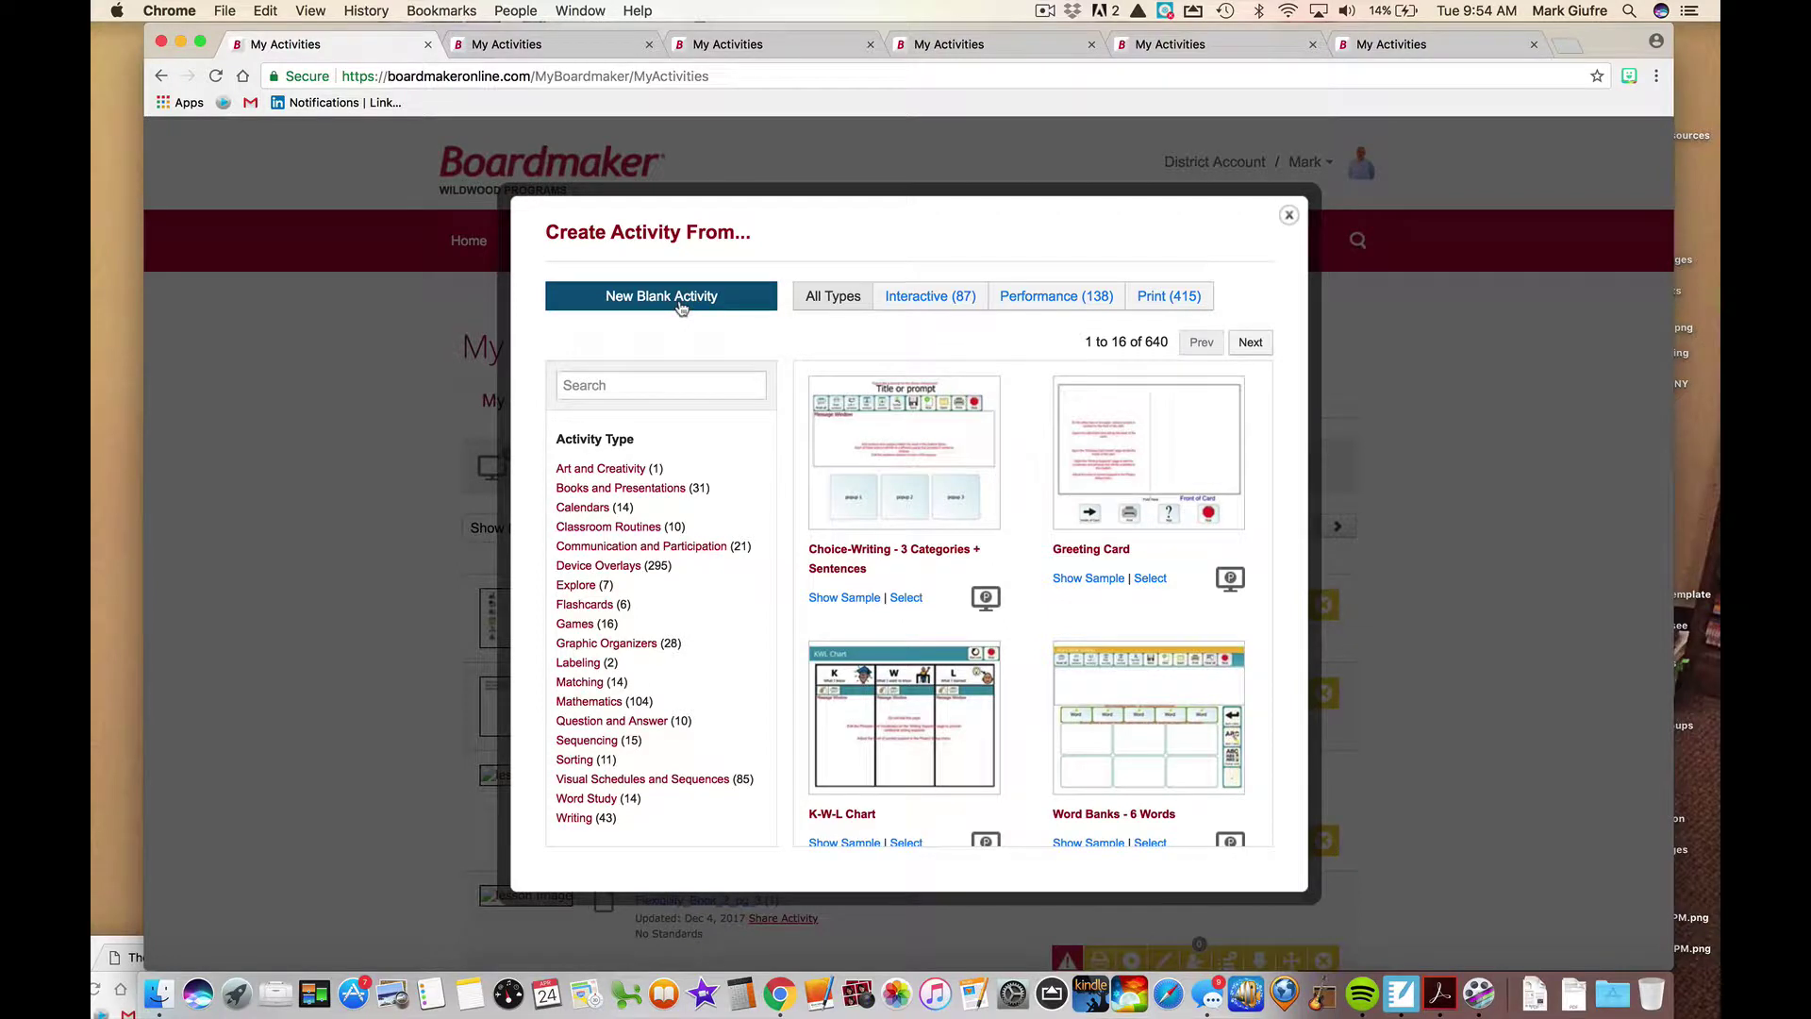
{"action": "scroll", "coordinate": [683, 580], "scroll_direction": "down", "scroll_amount": 2}
{"action": "scroll", "coordinate": [683, 582], "scroll_direction": "down", "scroll_amount": 4}
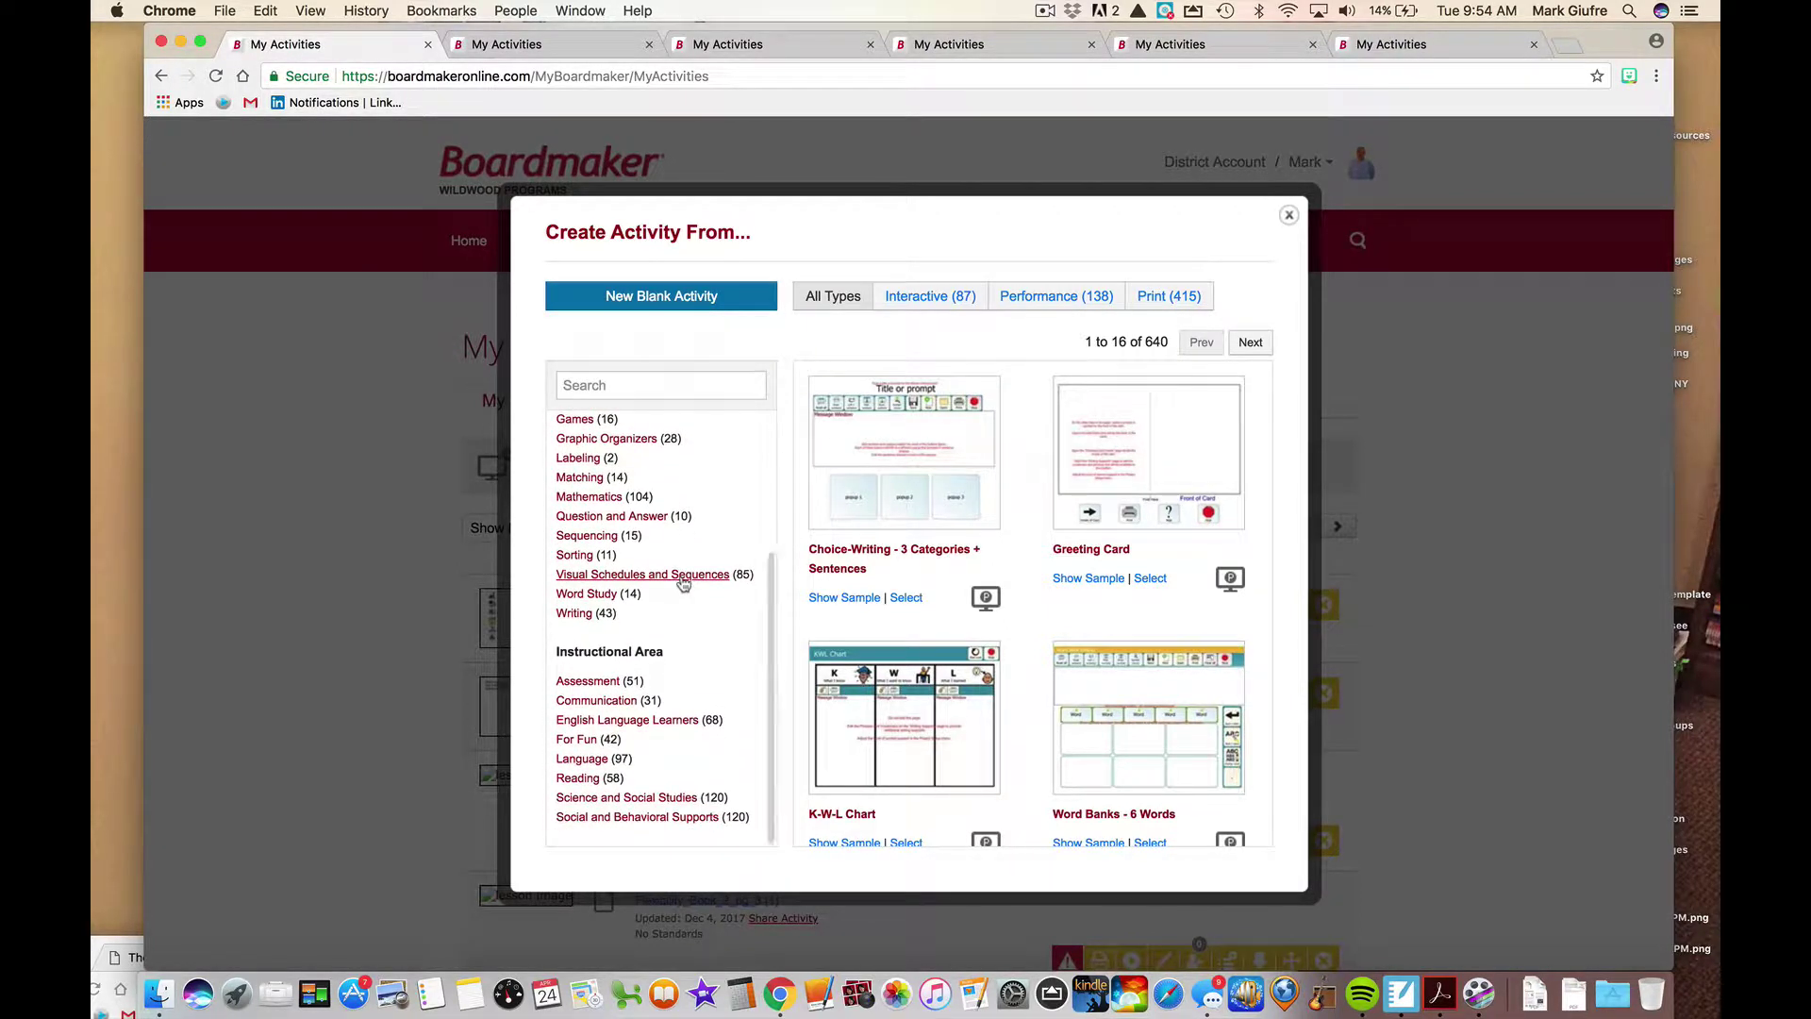
{"action": "scroll", "coordinate": [683, 582], "scroll_direction": "up", "scroll_amount": 6}
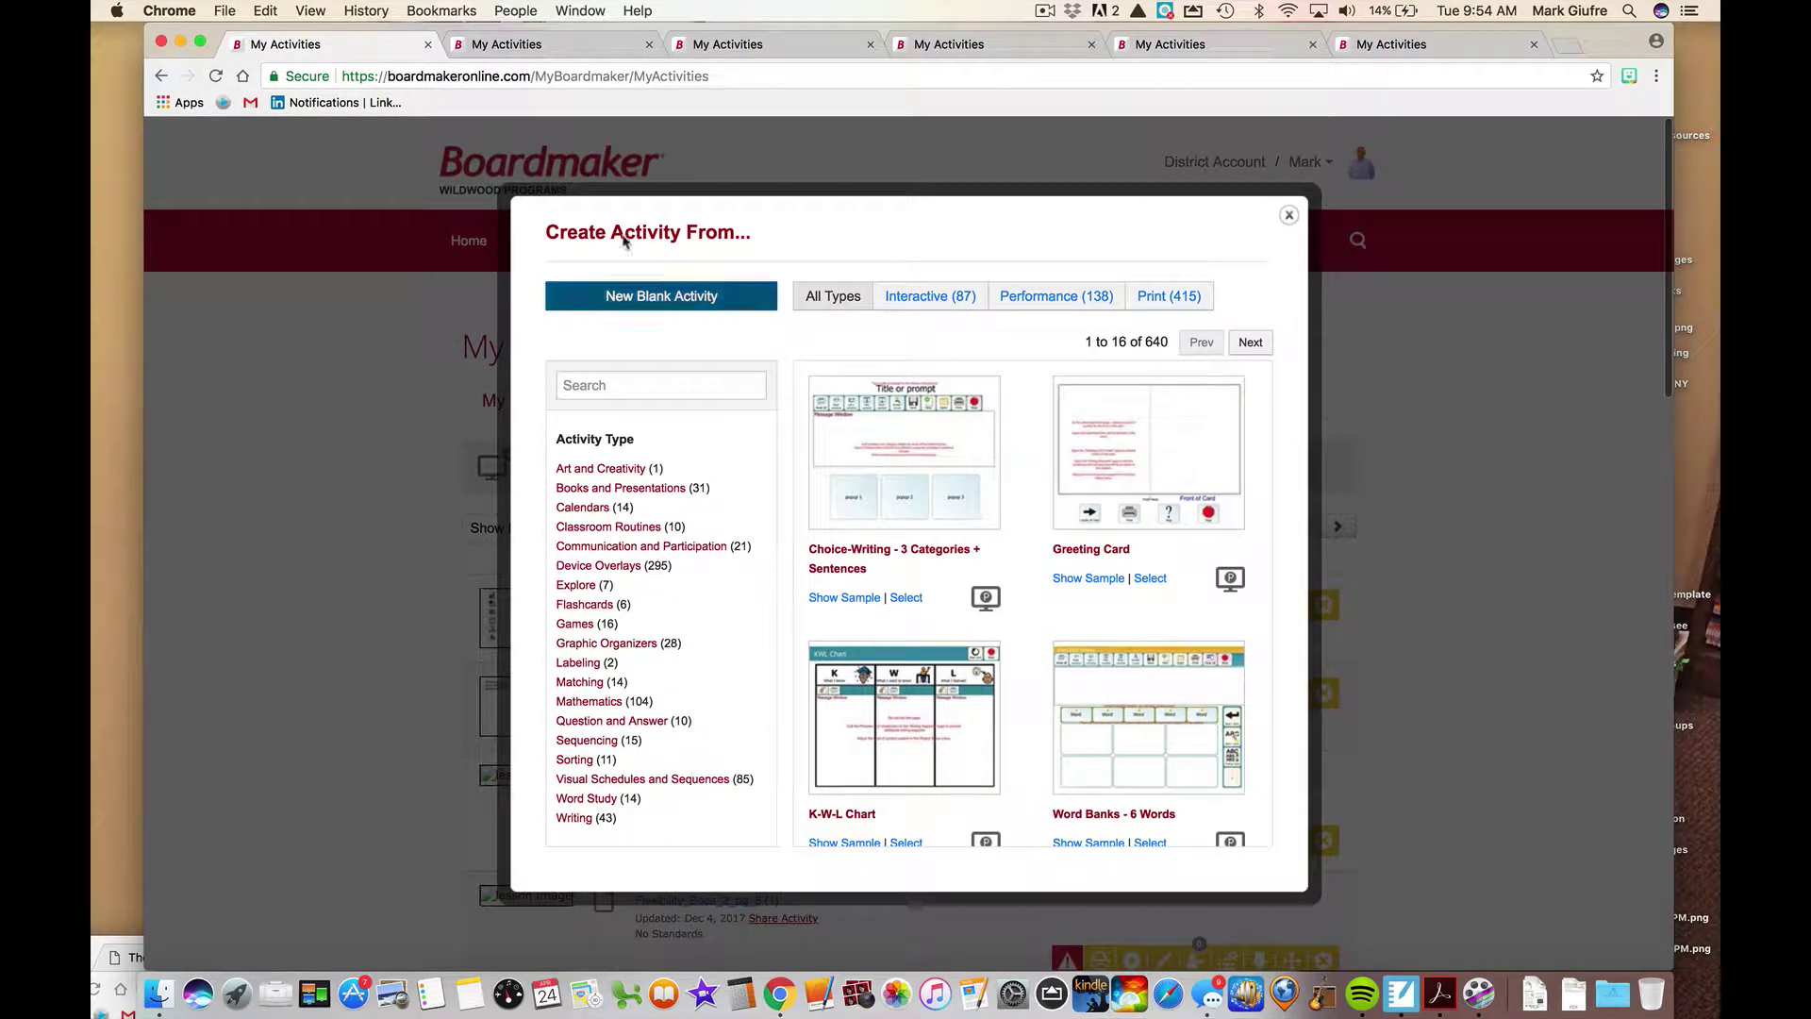
{"action": "scroll", "coordinate": [632, 638], "scroll_direction": "down", "scroll_amount": 5}
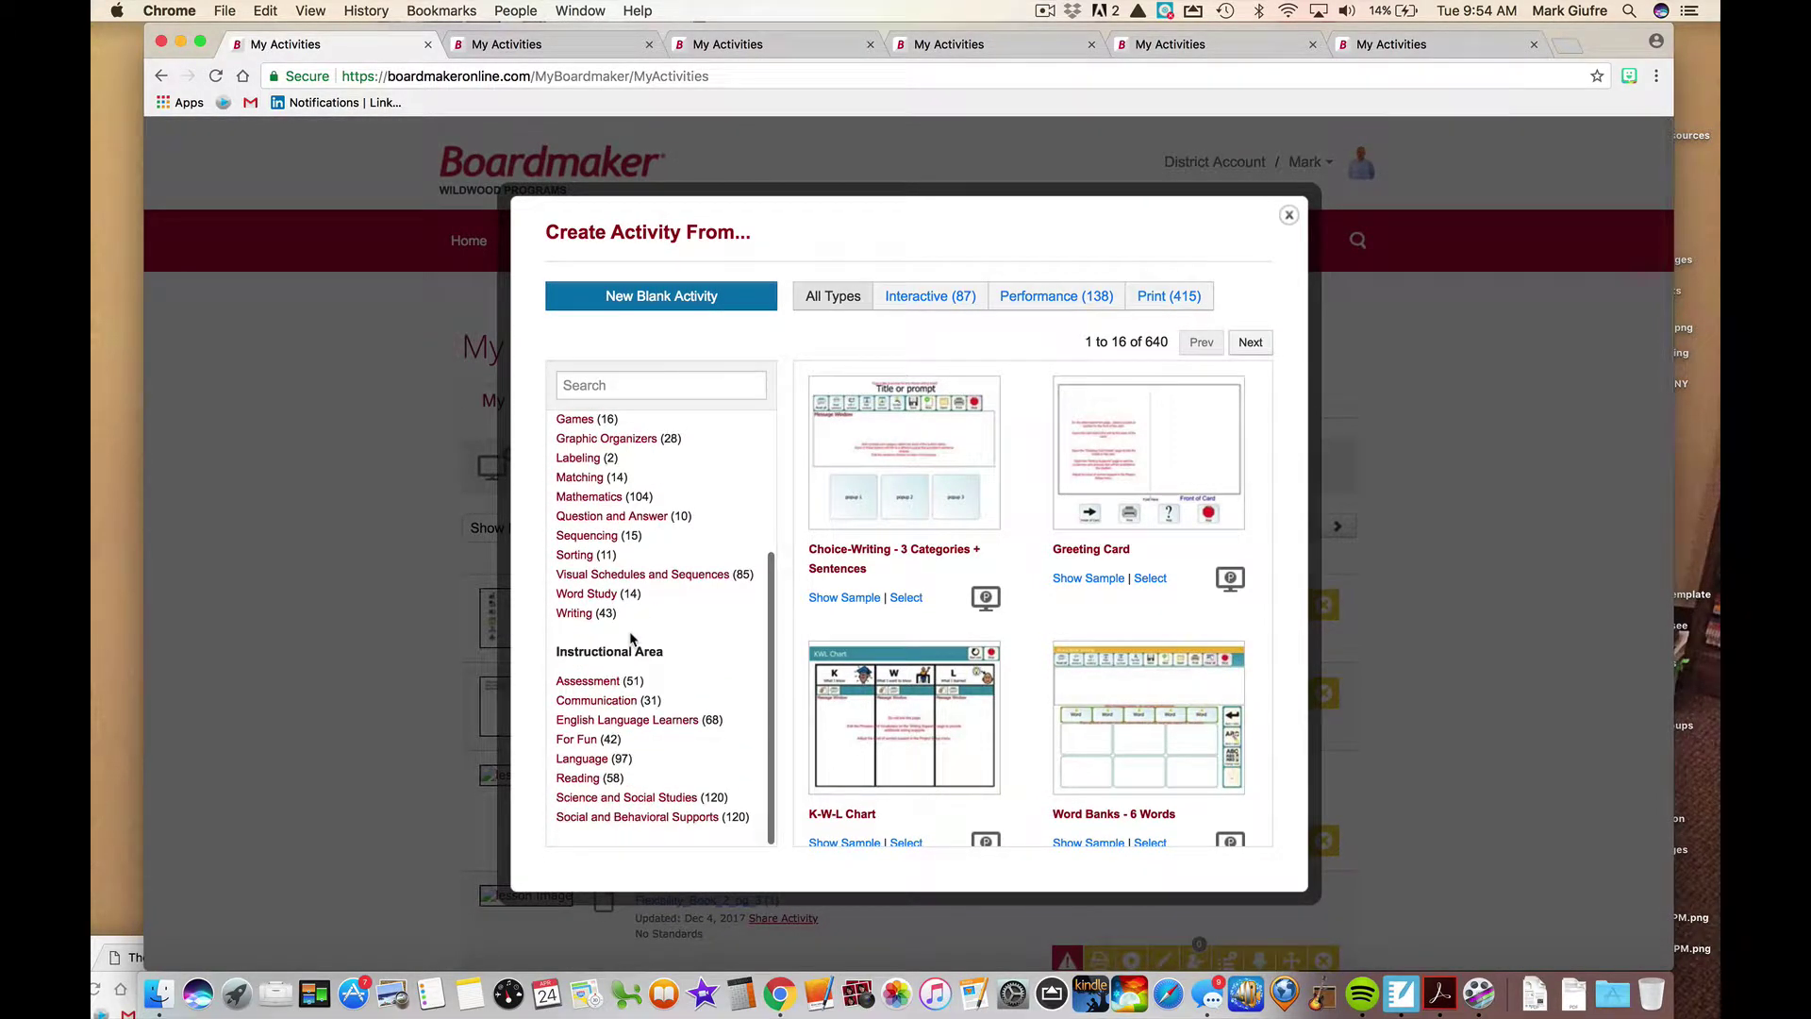
{"action": "scroll", "coordinate": [632, 639], "scroll_direction": "up", "scroll_amount": 5}
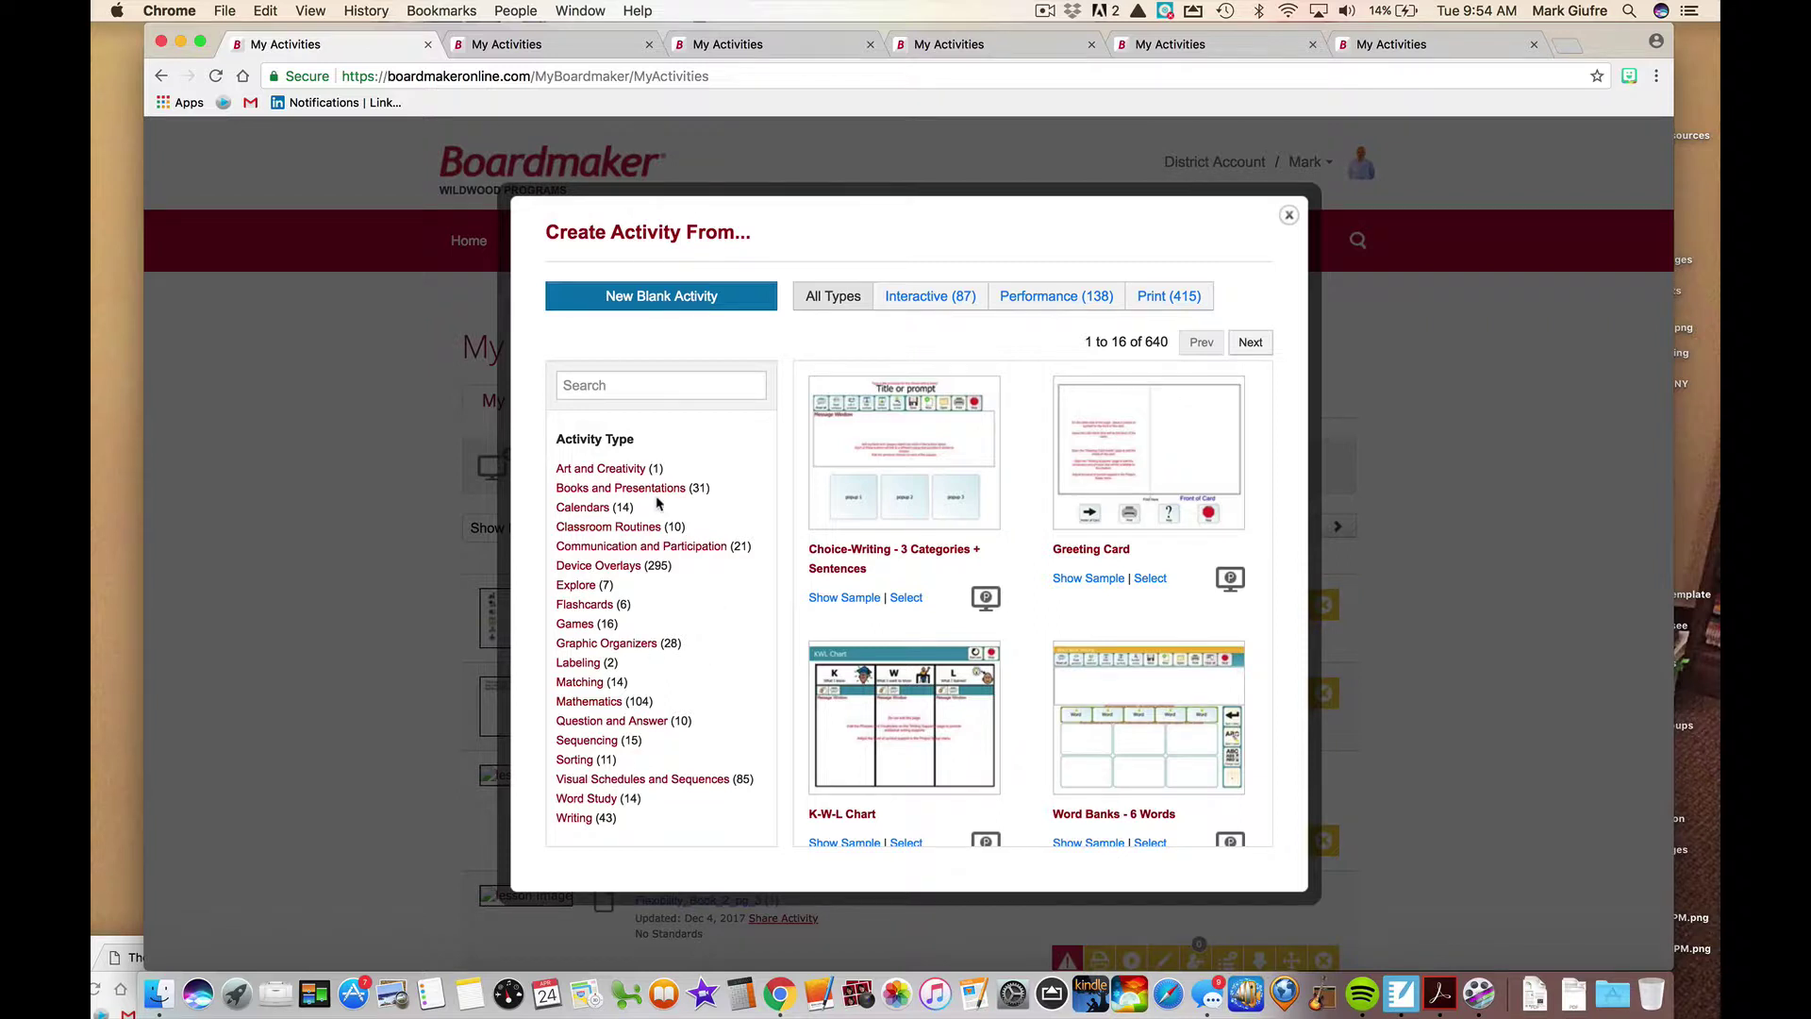
{"action": "scroll", "coordinate": [657, 502], "scroll_direction": "down", "scroll_amount": 1}
{"action": "scroll", "coordinate": [657, 502], "scroll_direction": "down", "scroll_amount": 5}
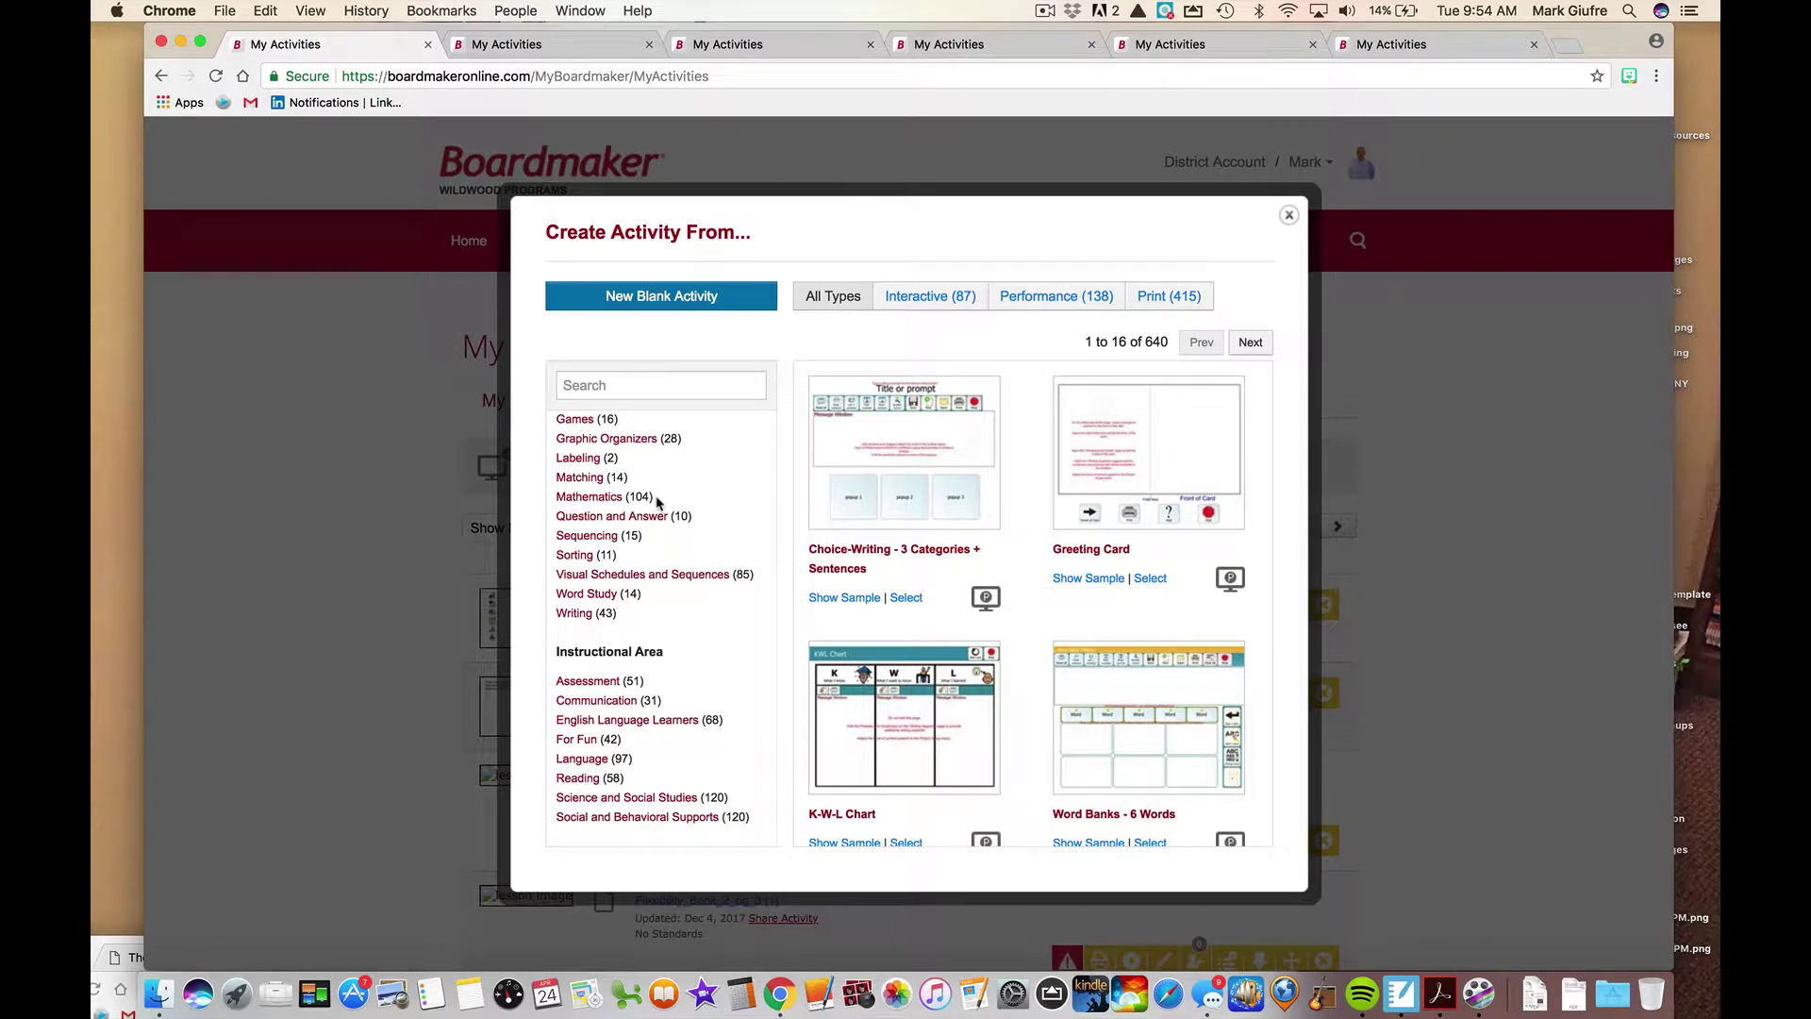
{"action": "left_click", "coordinate": [573, 47]}
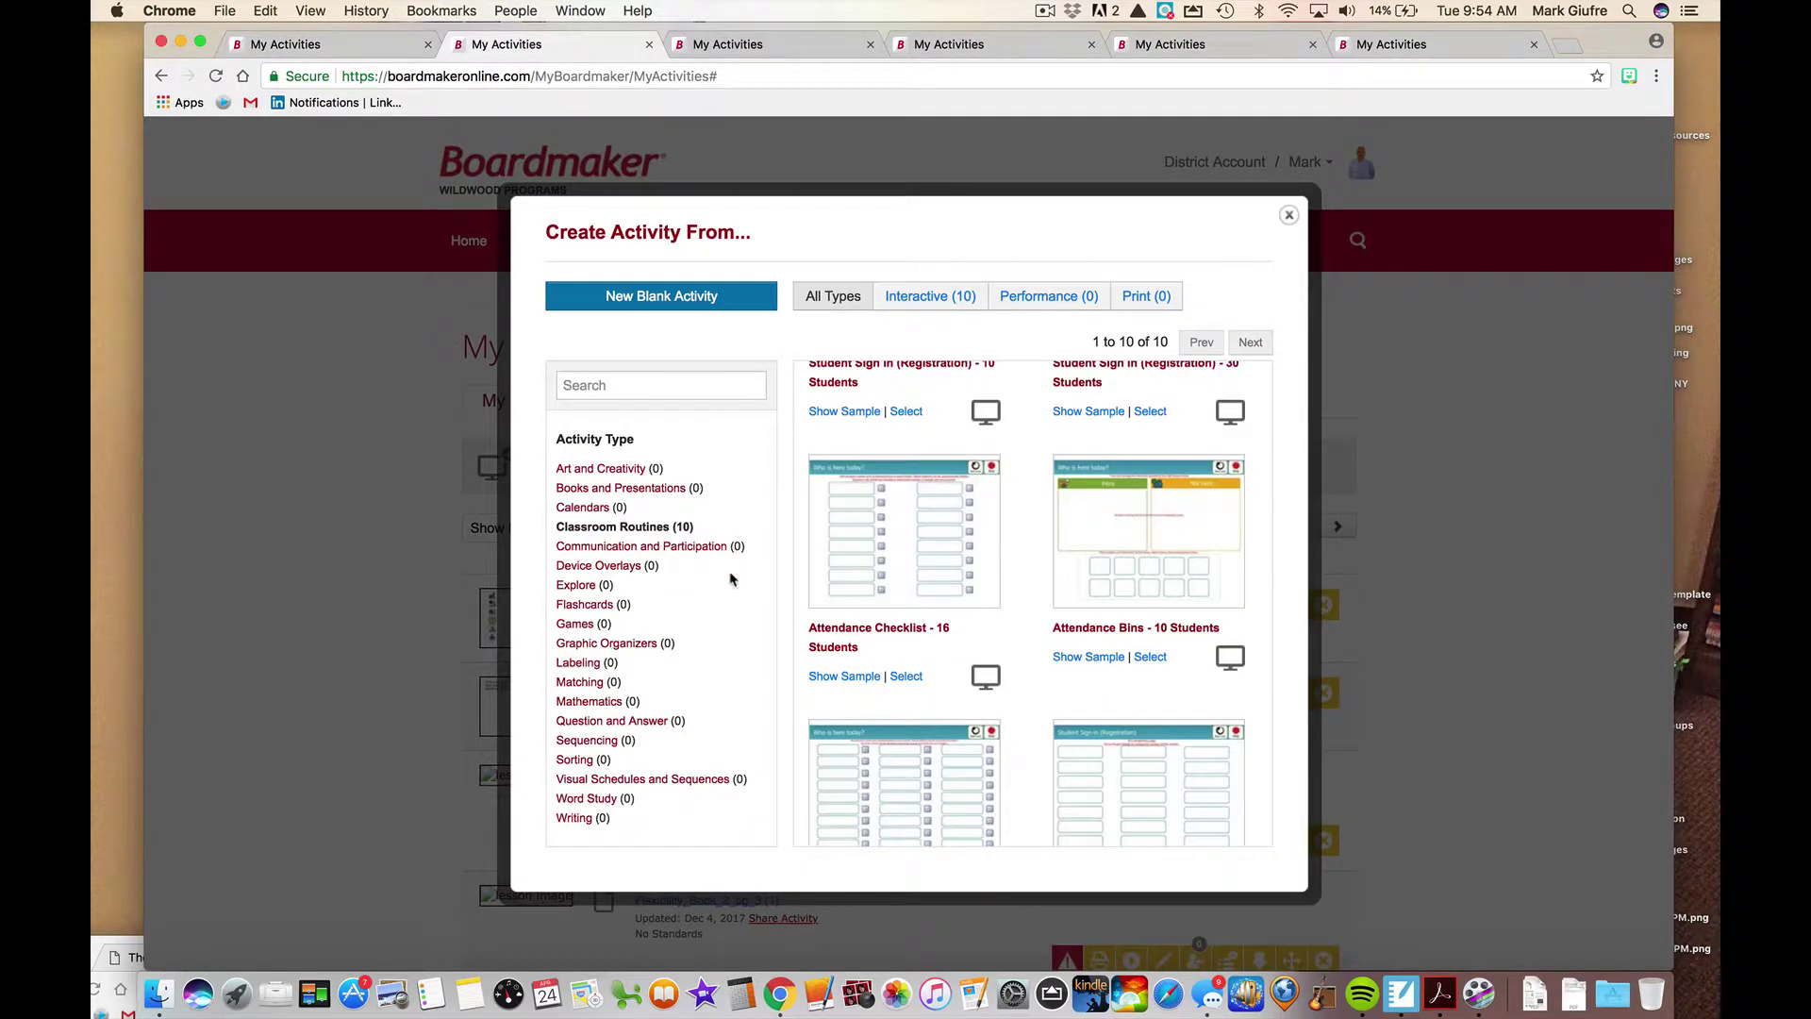
{"action": "scroll", "coordinate": [997, 614], "scroll_direction": "up", "scroll_amount": 3}
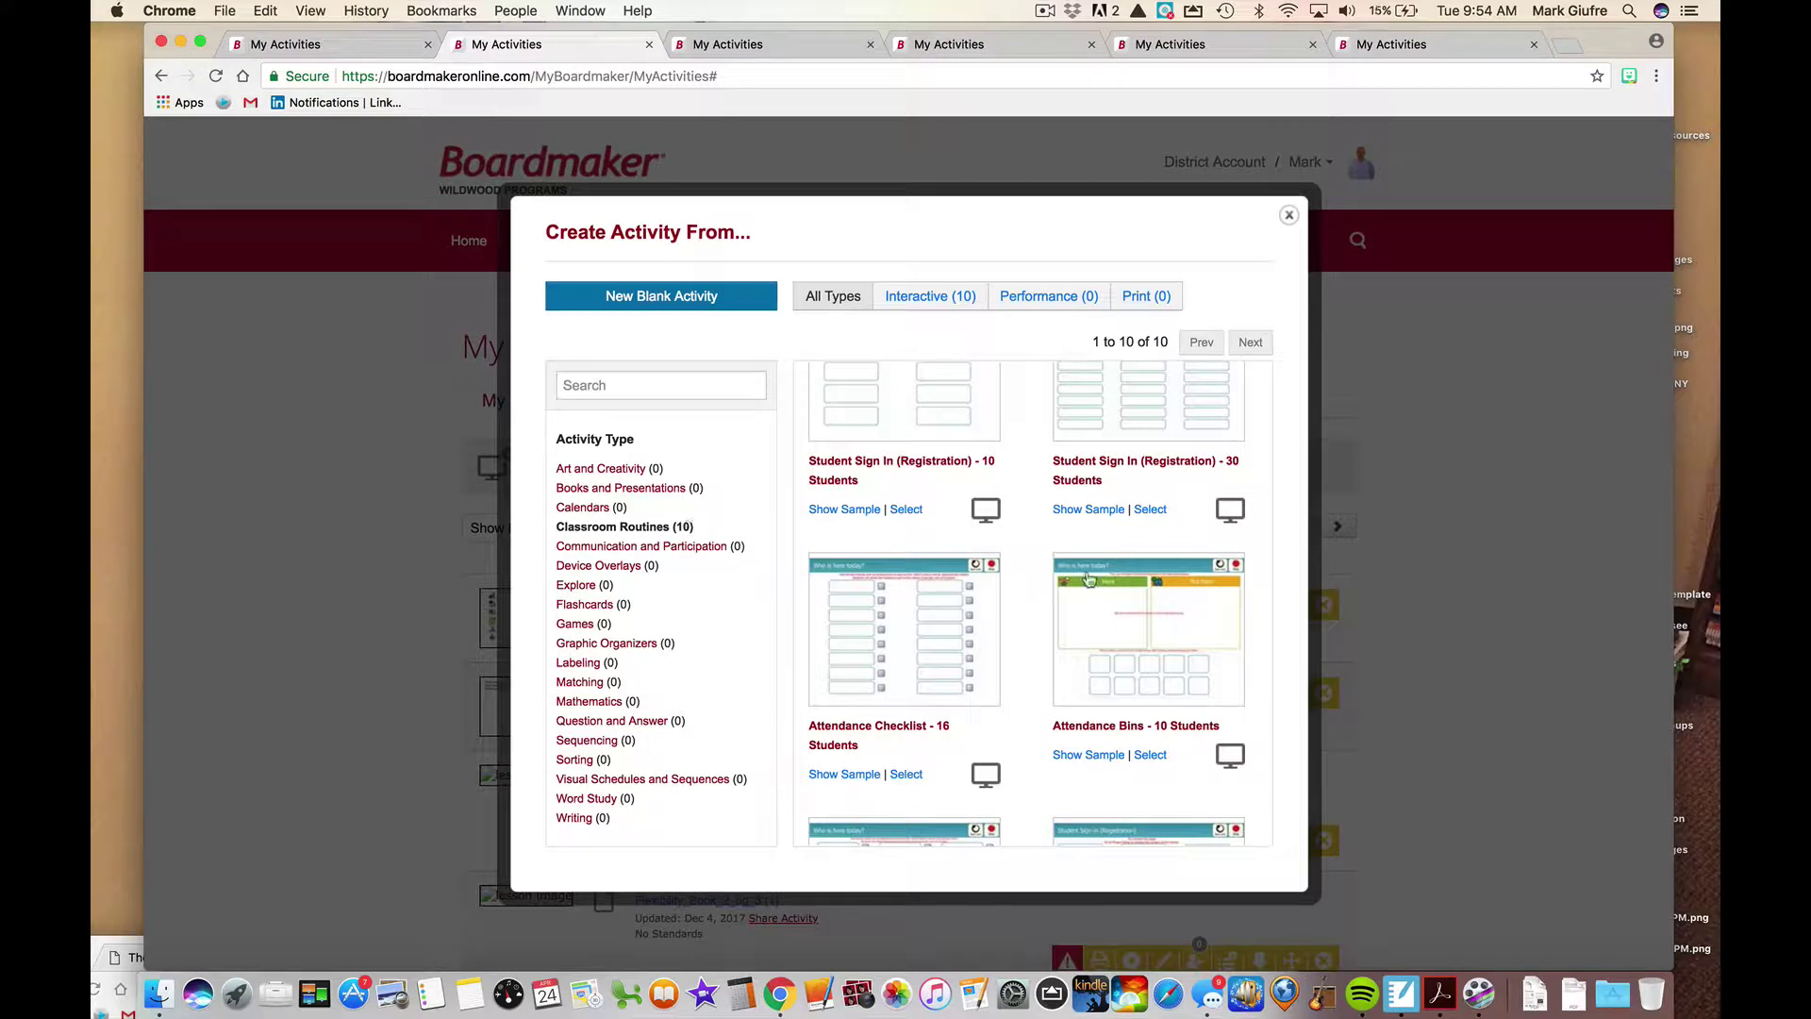
{"action": "scroll", "coordinate": [1080, 582], "scroll_direction": "down", "scroll_amount": 3}
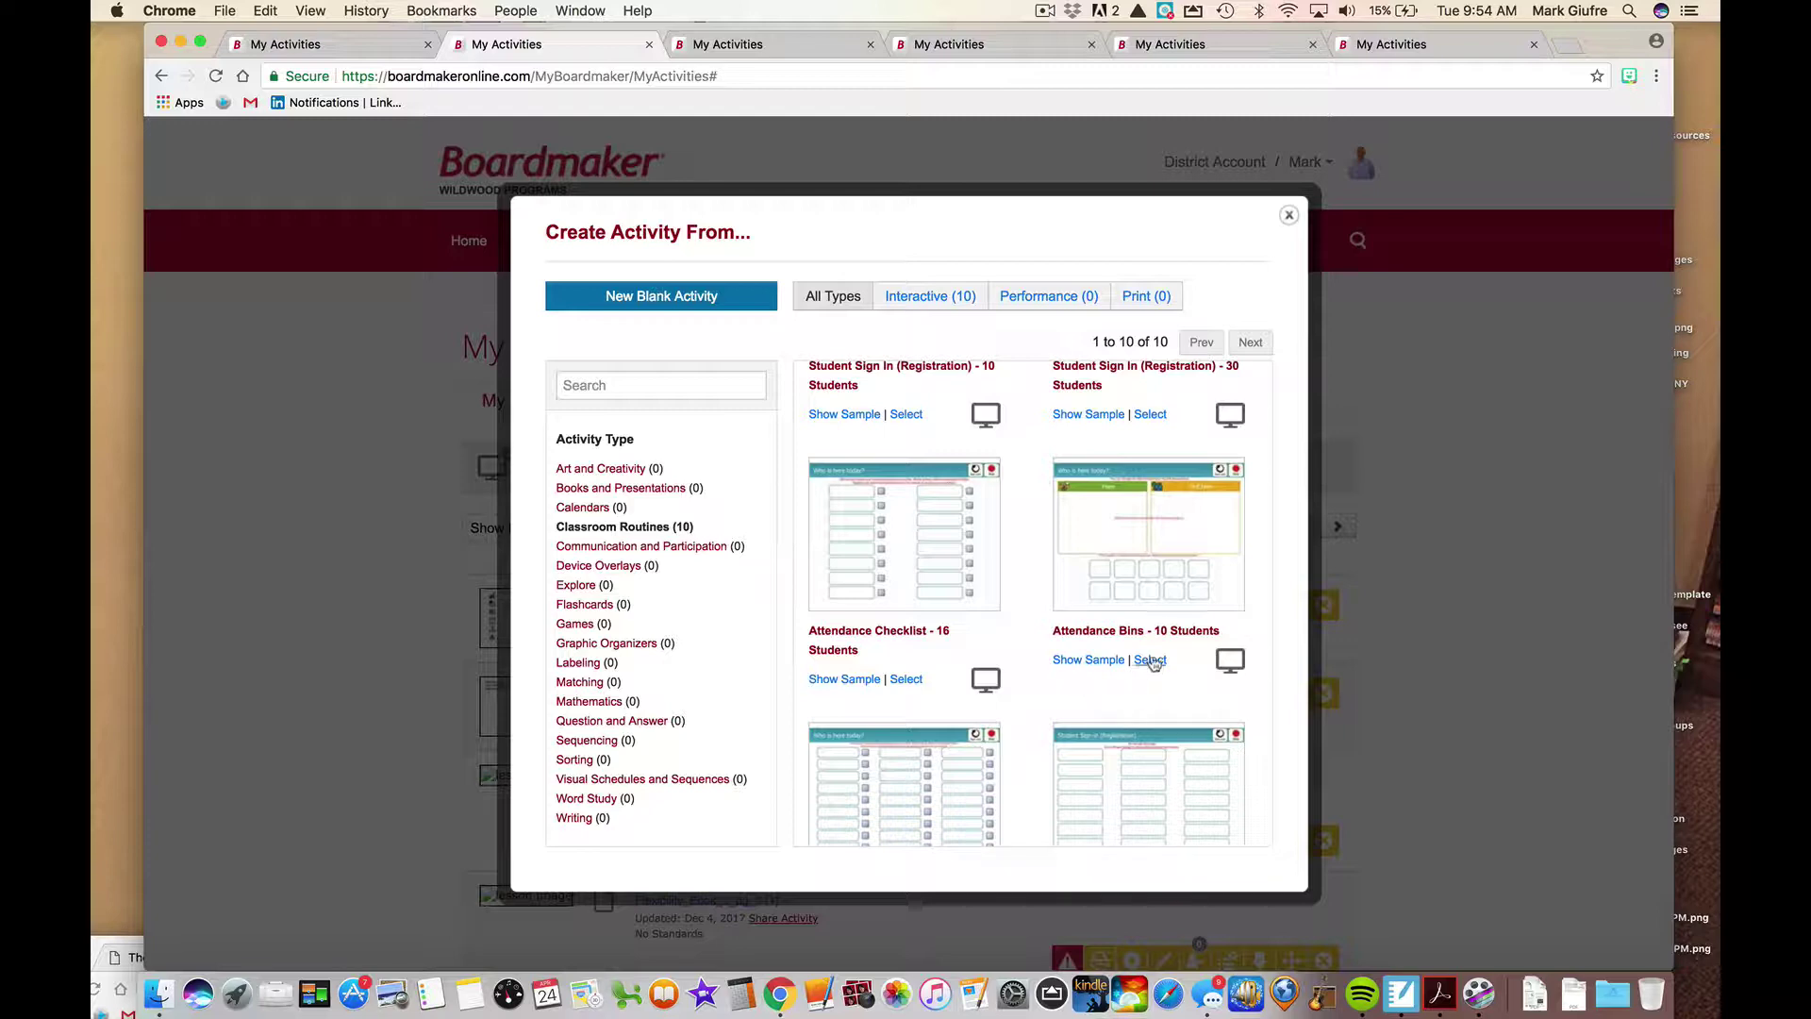
{"action": "left_click", "coordinate": [1090, 661]}
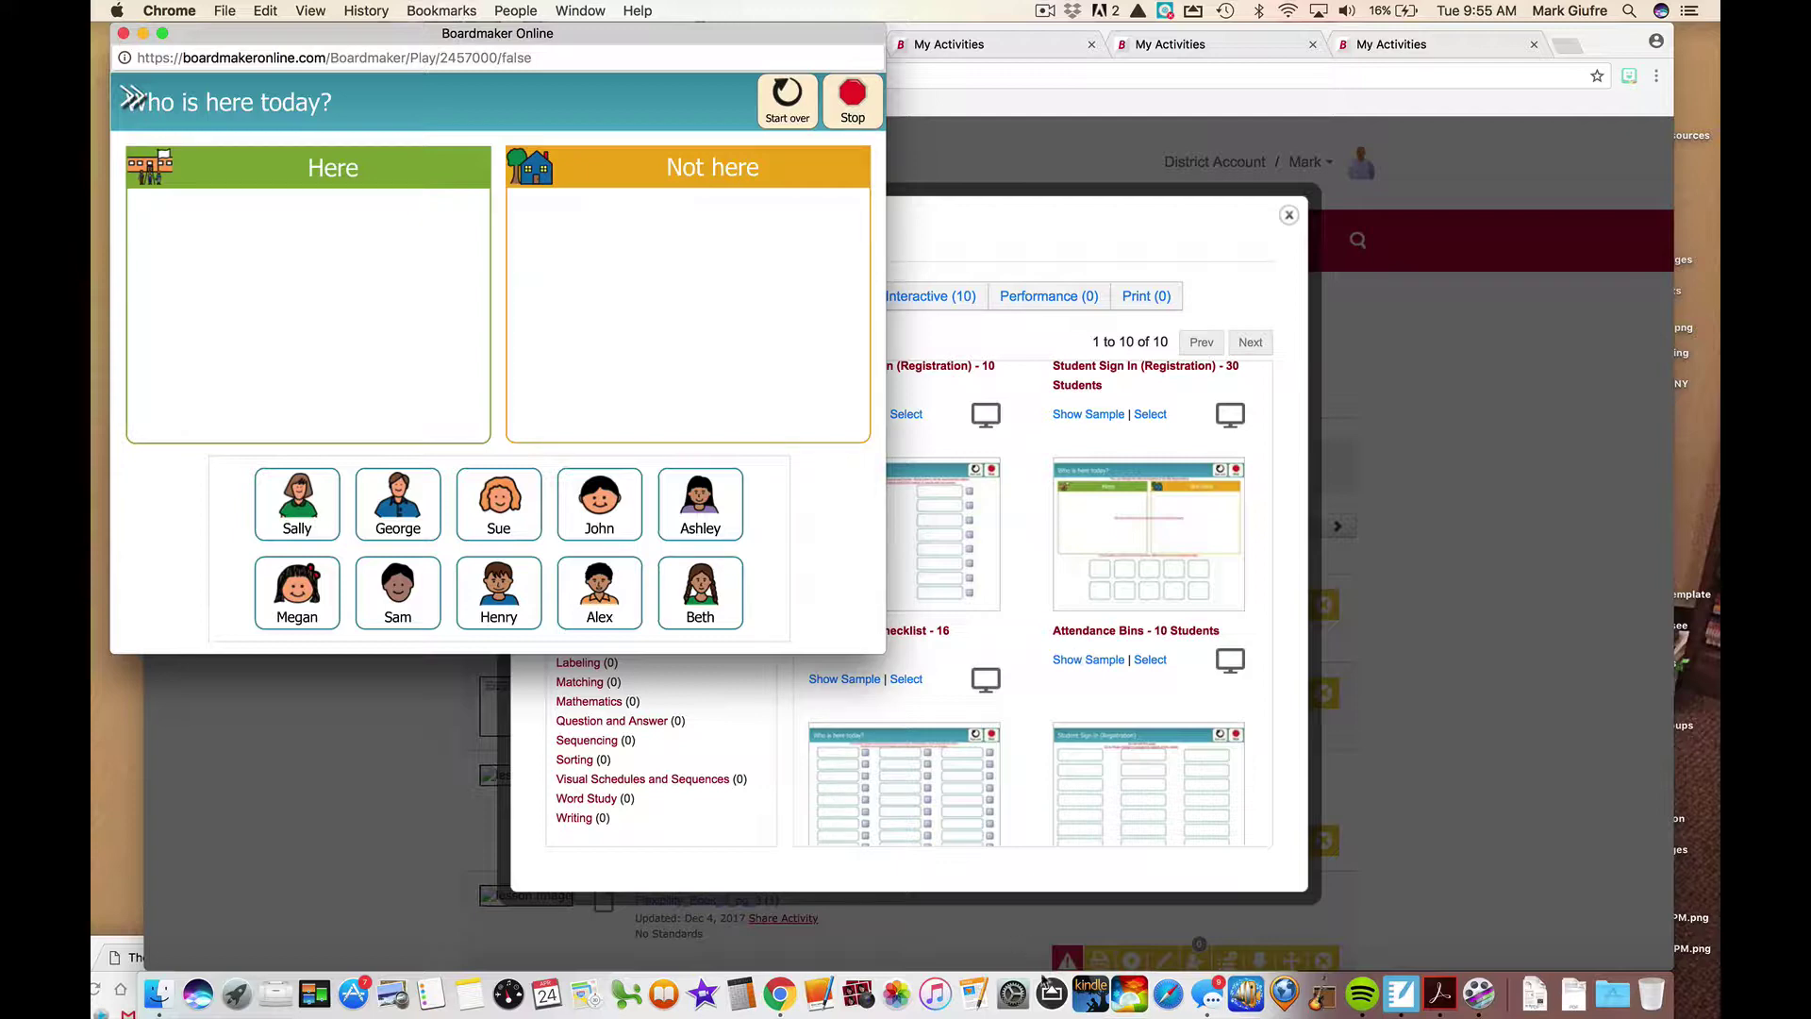
{"action": "left_click_drag", "start_coordinate": [316, 501], "coordinate": [342, 266]}
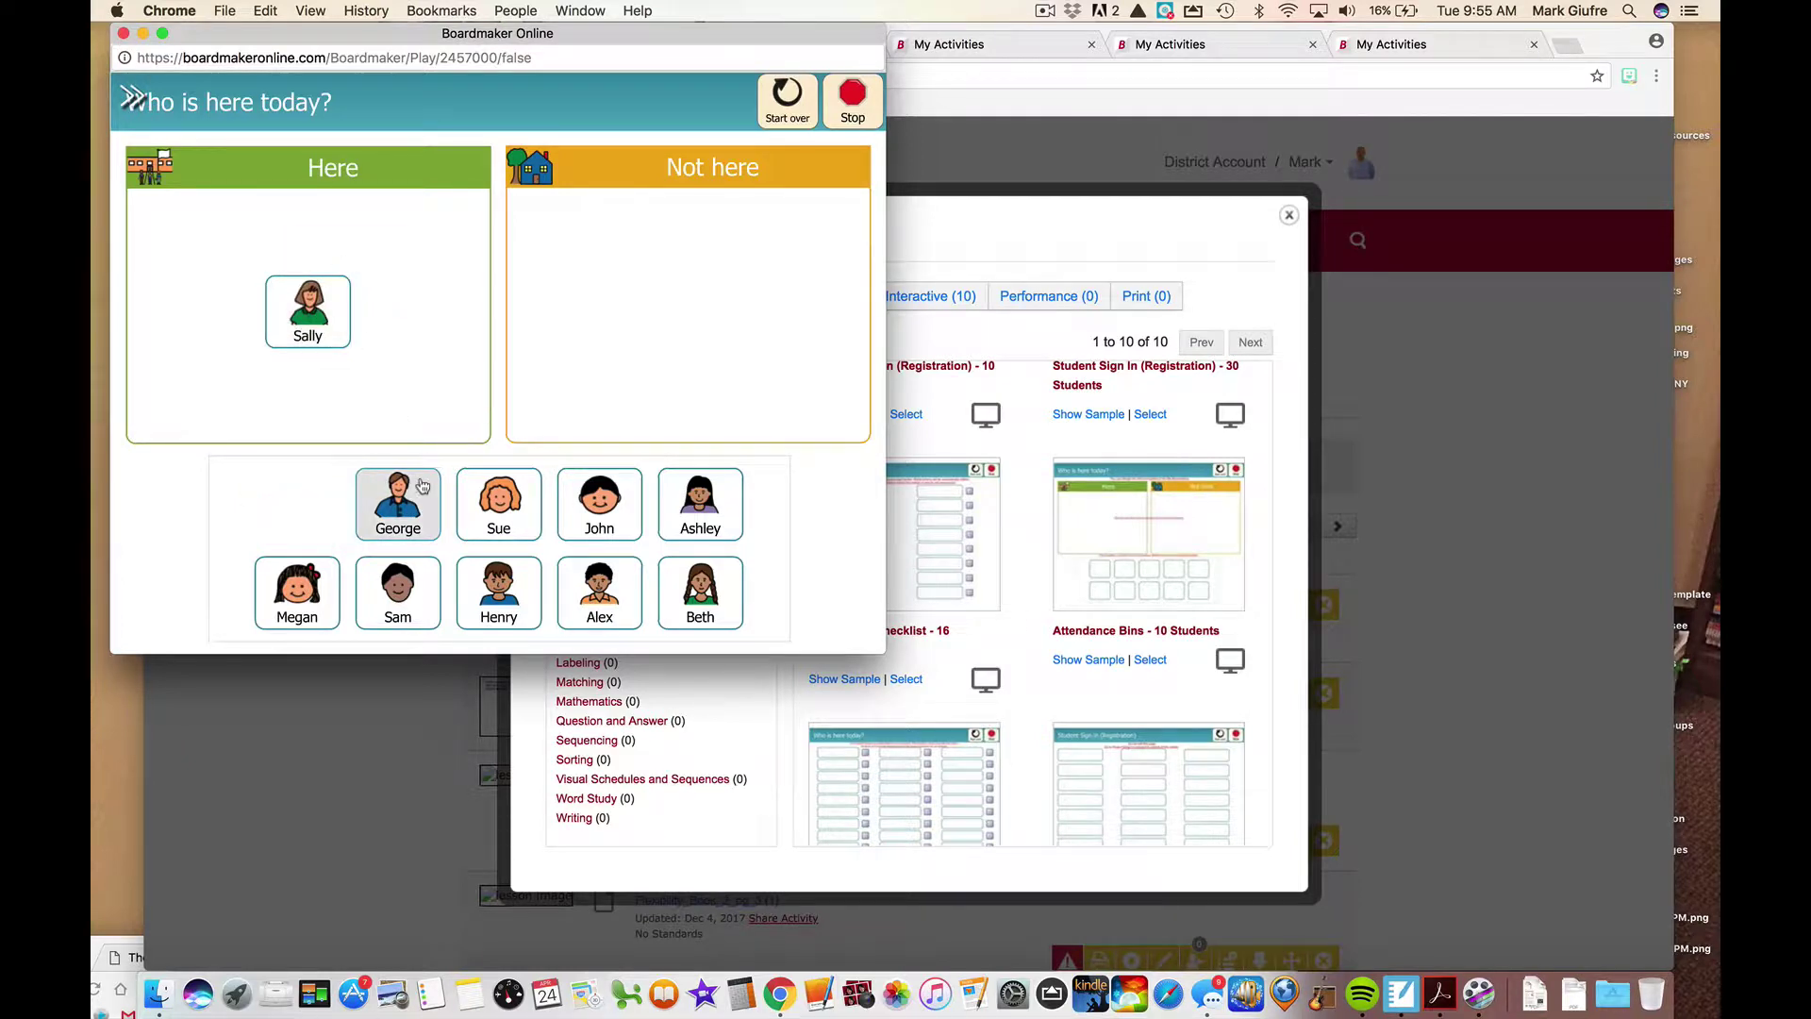
{"action": "left_click_drag", "start_coordinate": [421, 486], "coordinate": [627, 325]}
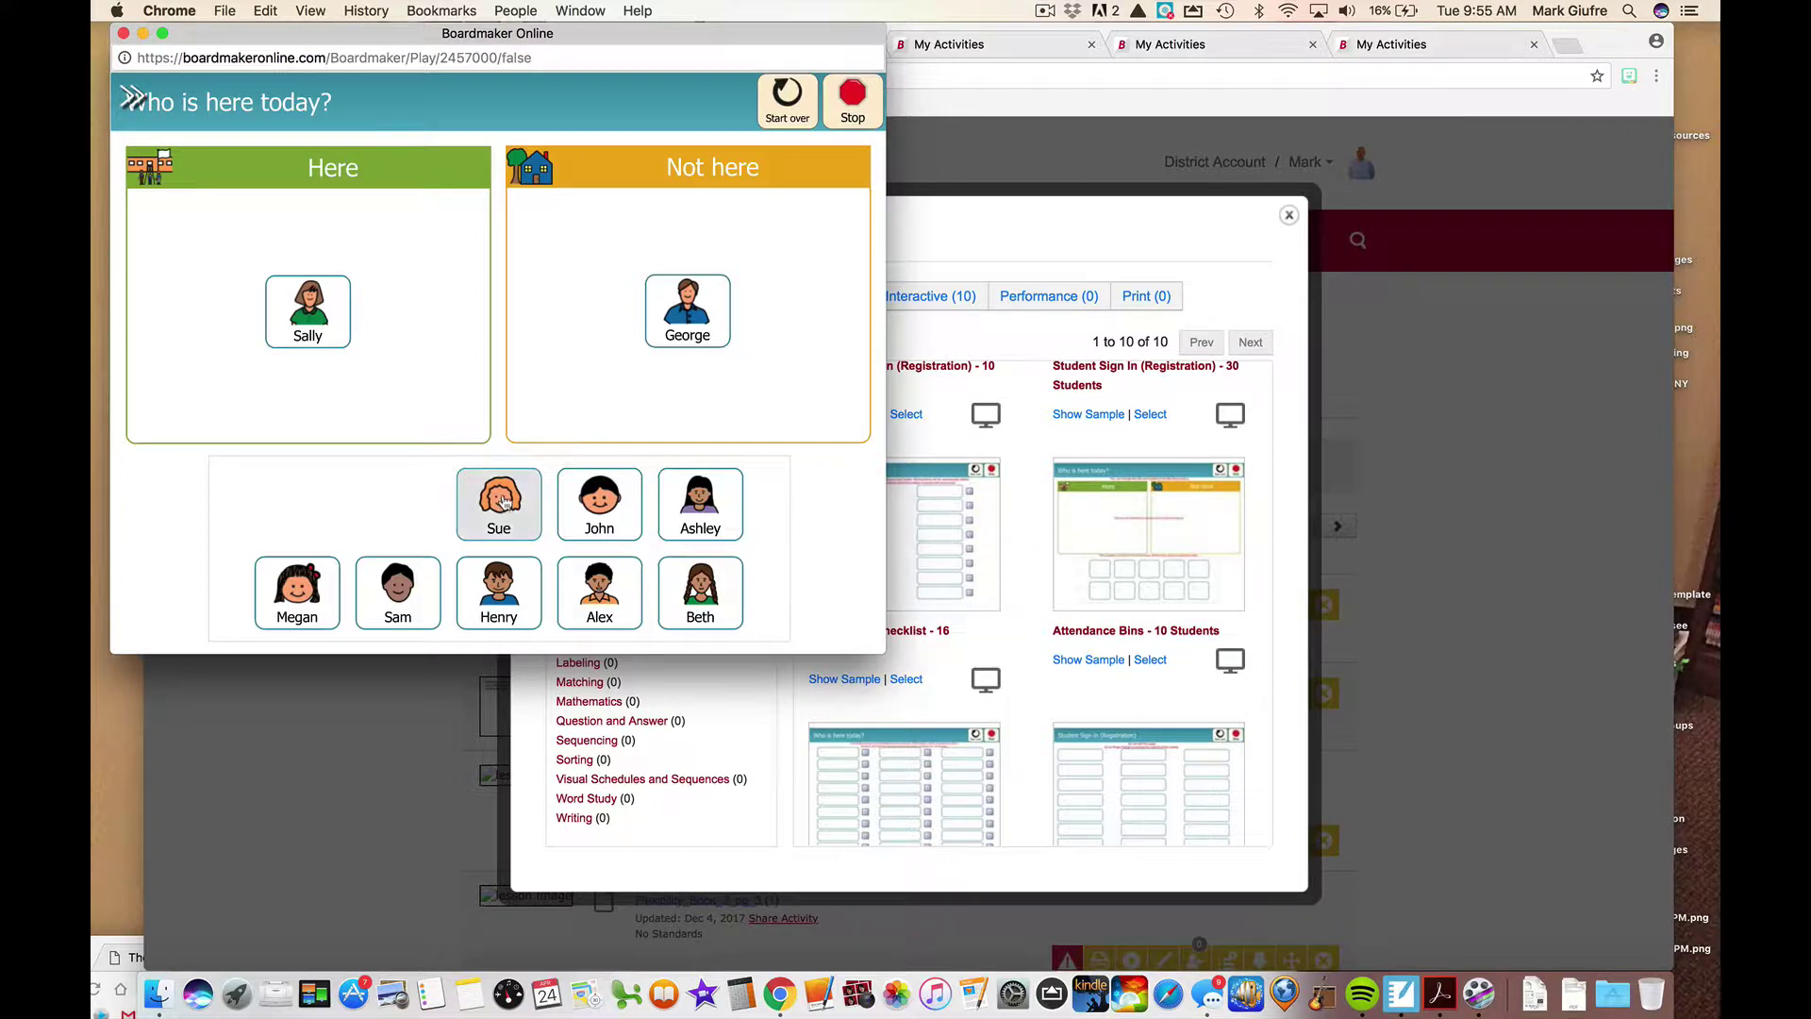
{"action": "left_click_drag", "start_coordinate": [495, 509], "coordinate": [612, 327]}
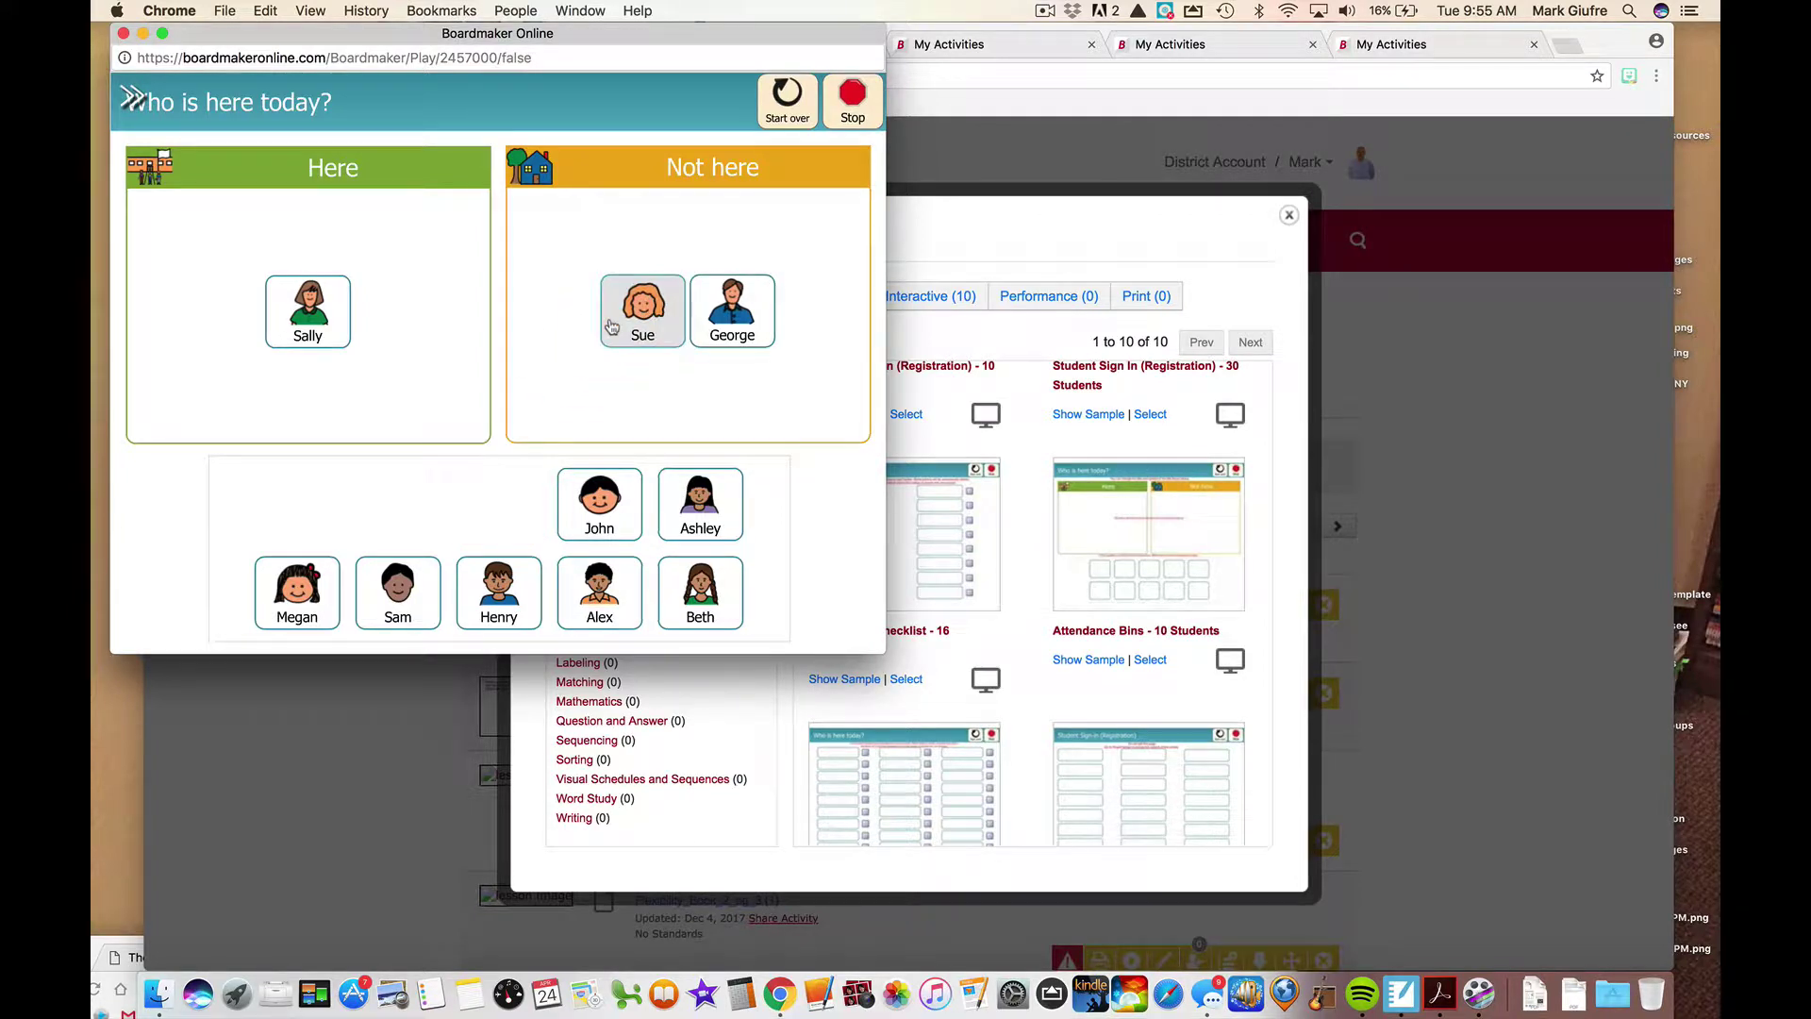
{"action": "left_click_drag", "start_coordinate": [600, 500], "coordinate": [363, 304]}
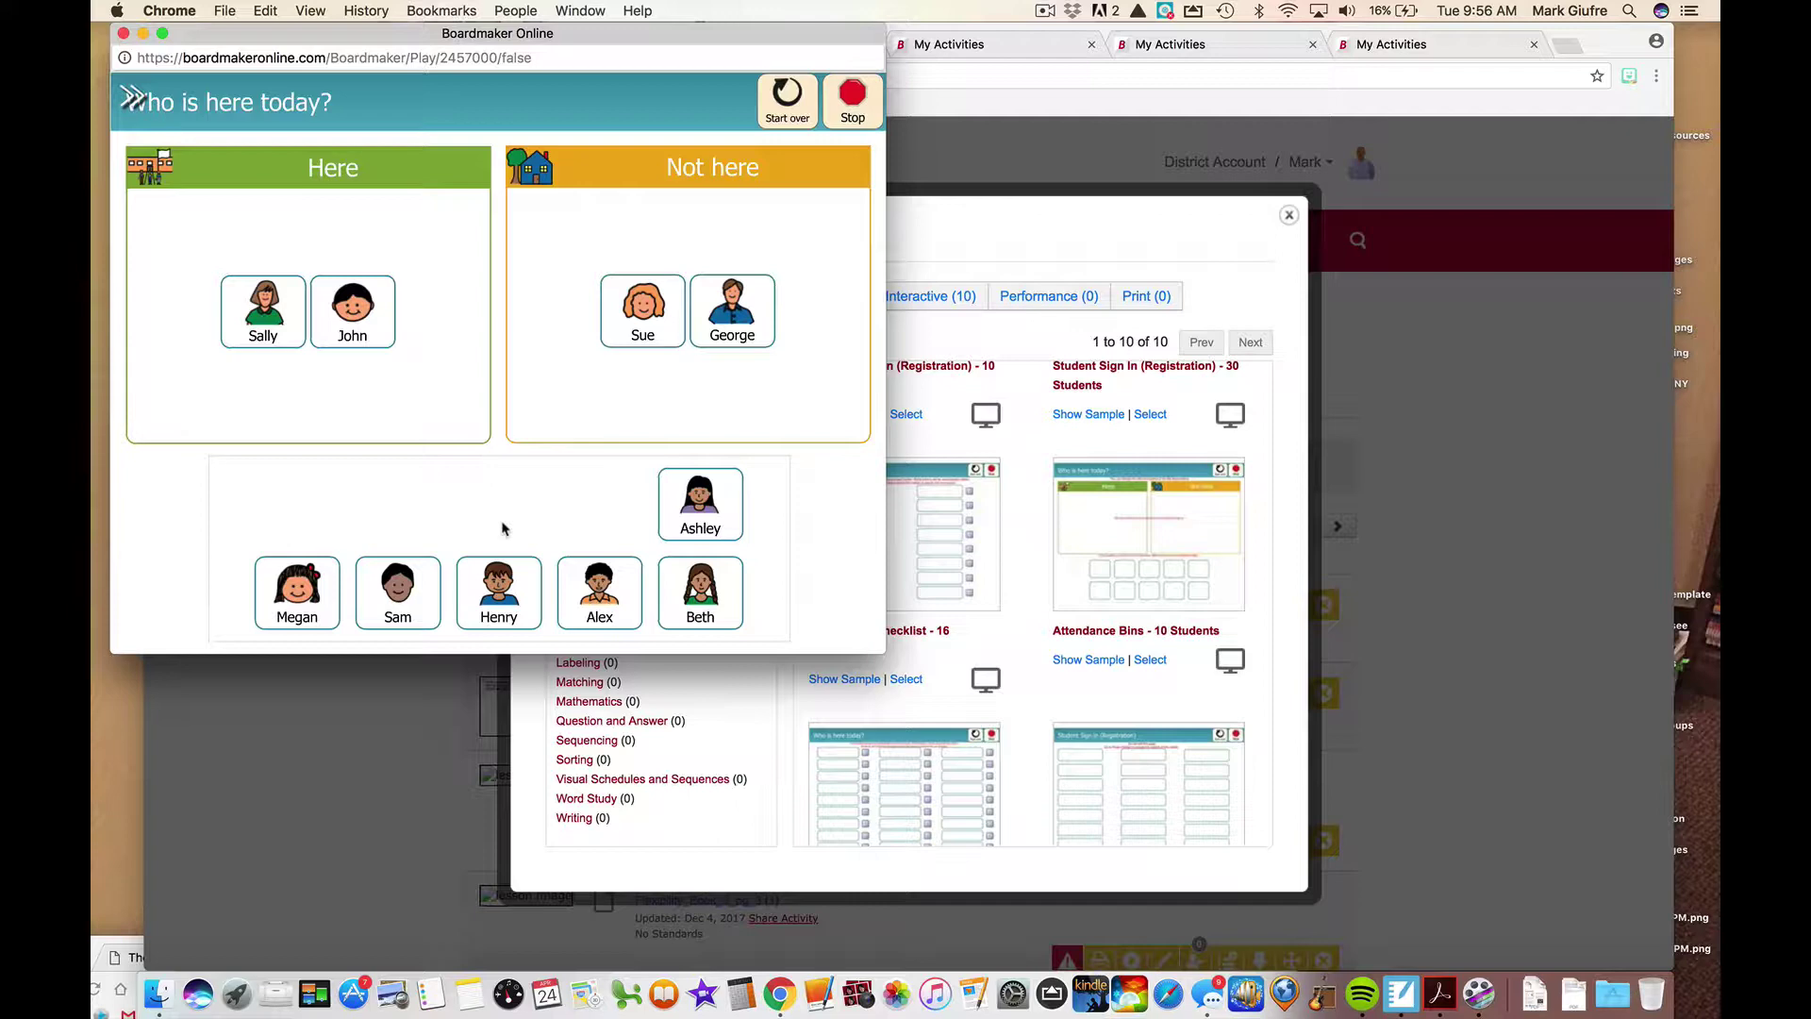
{"action": "left_click", "coordinate": [122, 33]}
- Create an activity from Attendance Bins - 10 Students and inspect its Here and Not here titles
{"action": "left_click", "coordinate": [1022, 343]}
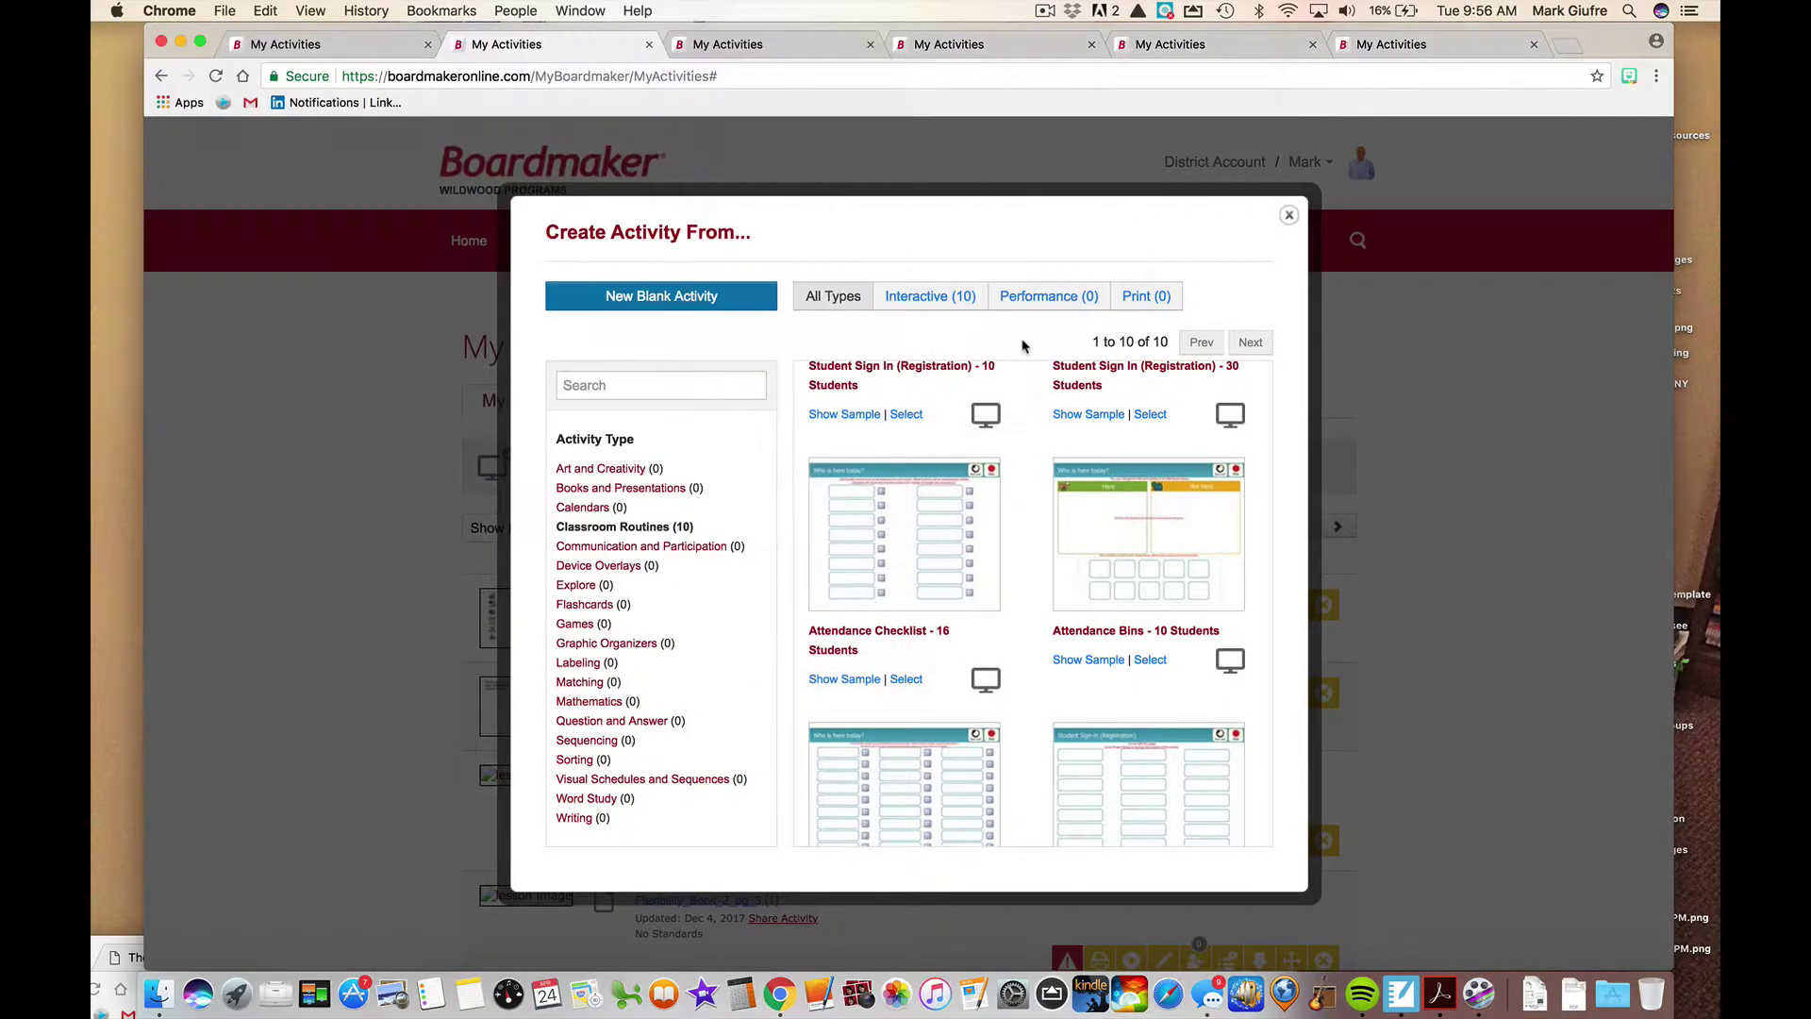
{"action": "left_click", "coordinate": [1152, 659]}
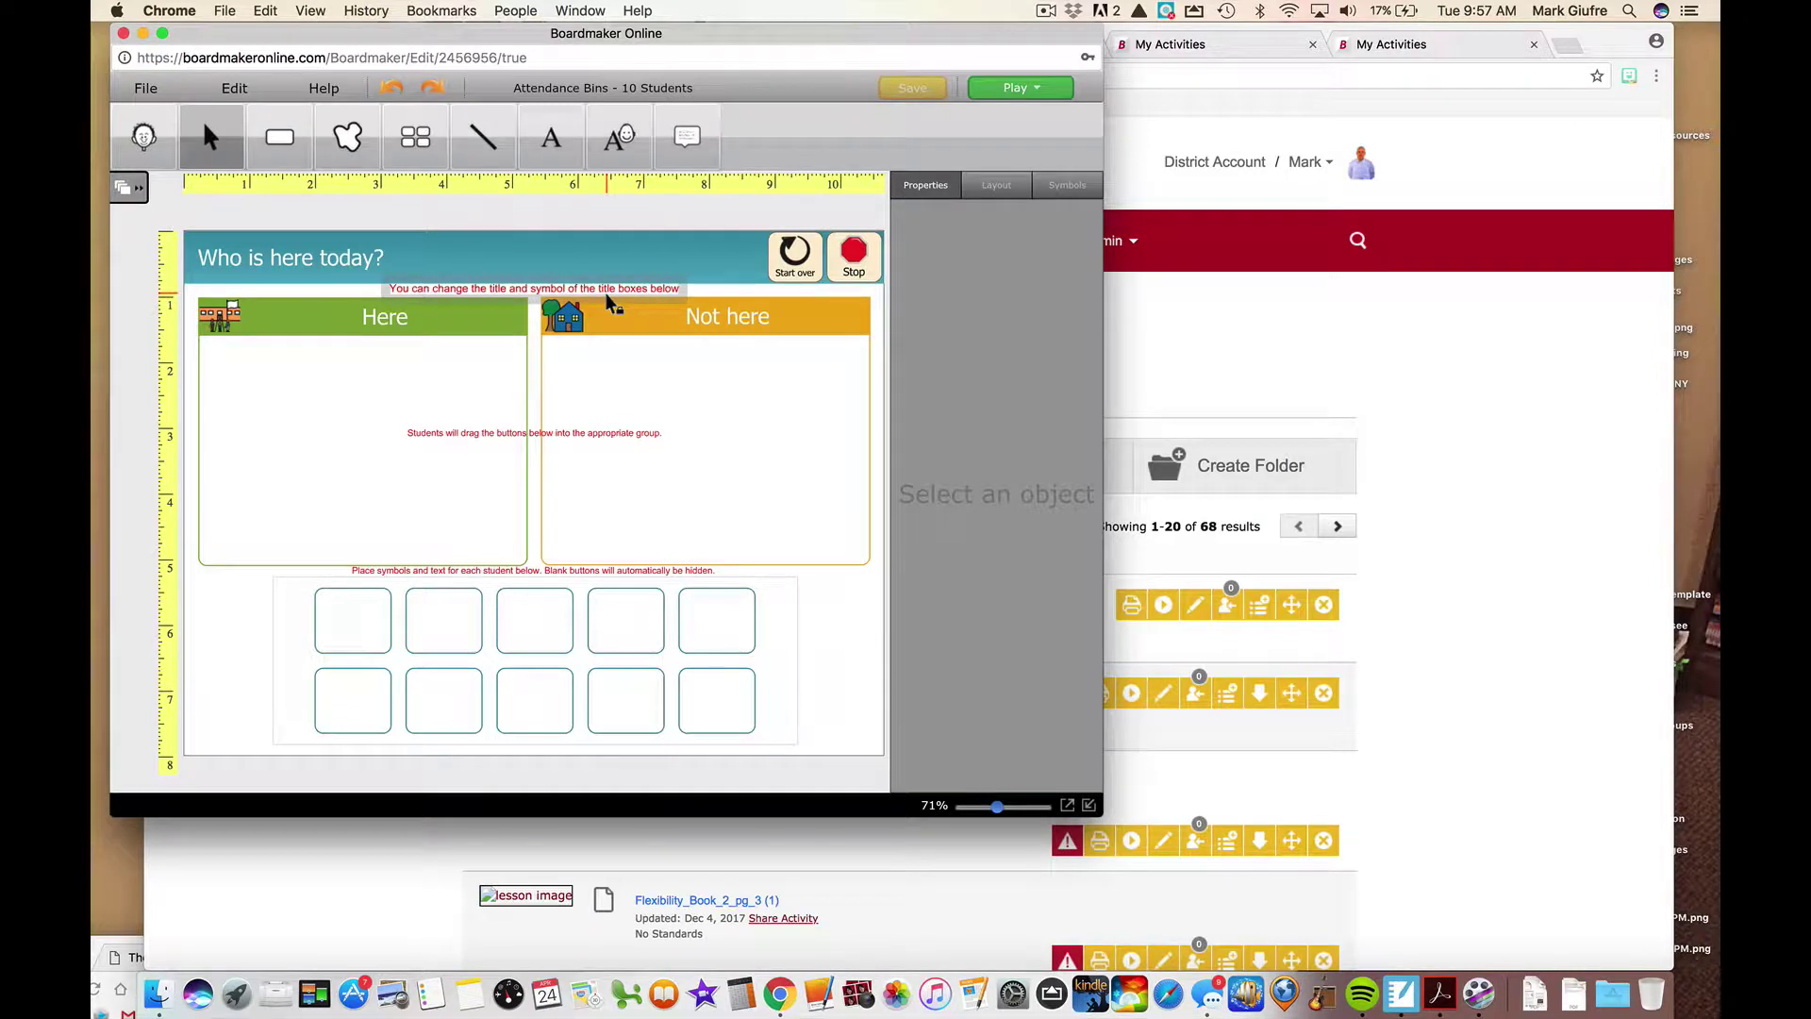
{"action": "left_click", "coordinate": [395, 311]}
{"action": "left_click", "coordinate": [719, 311]}
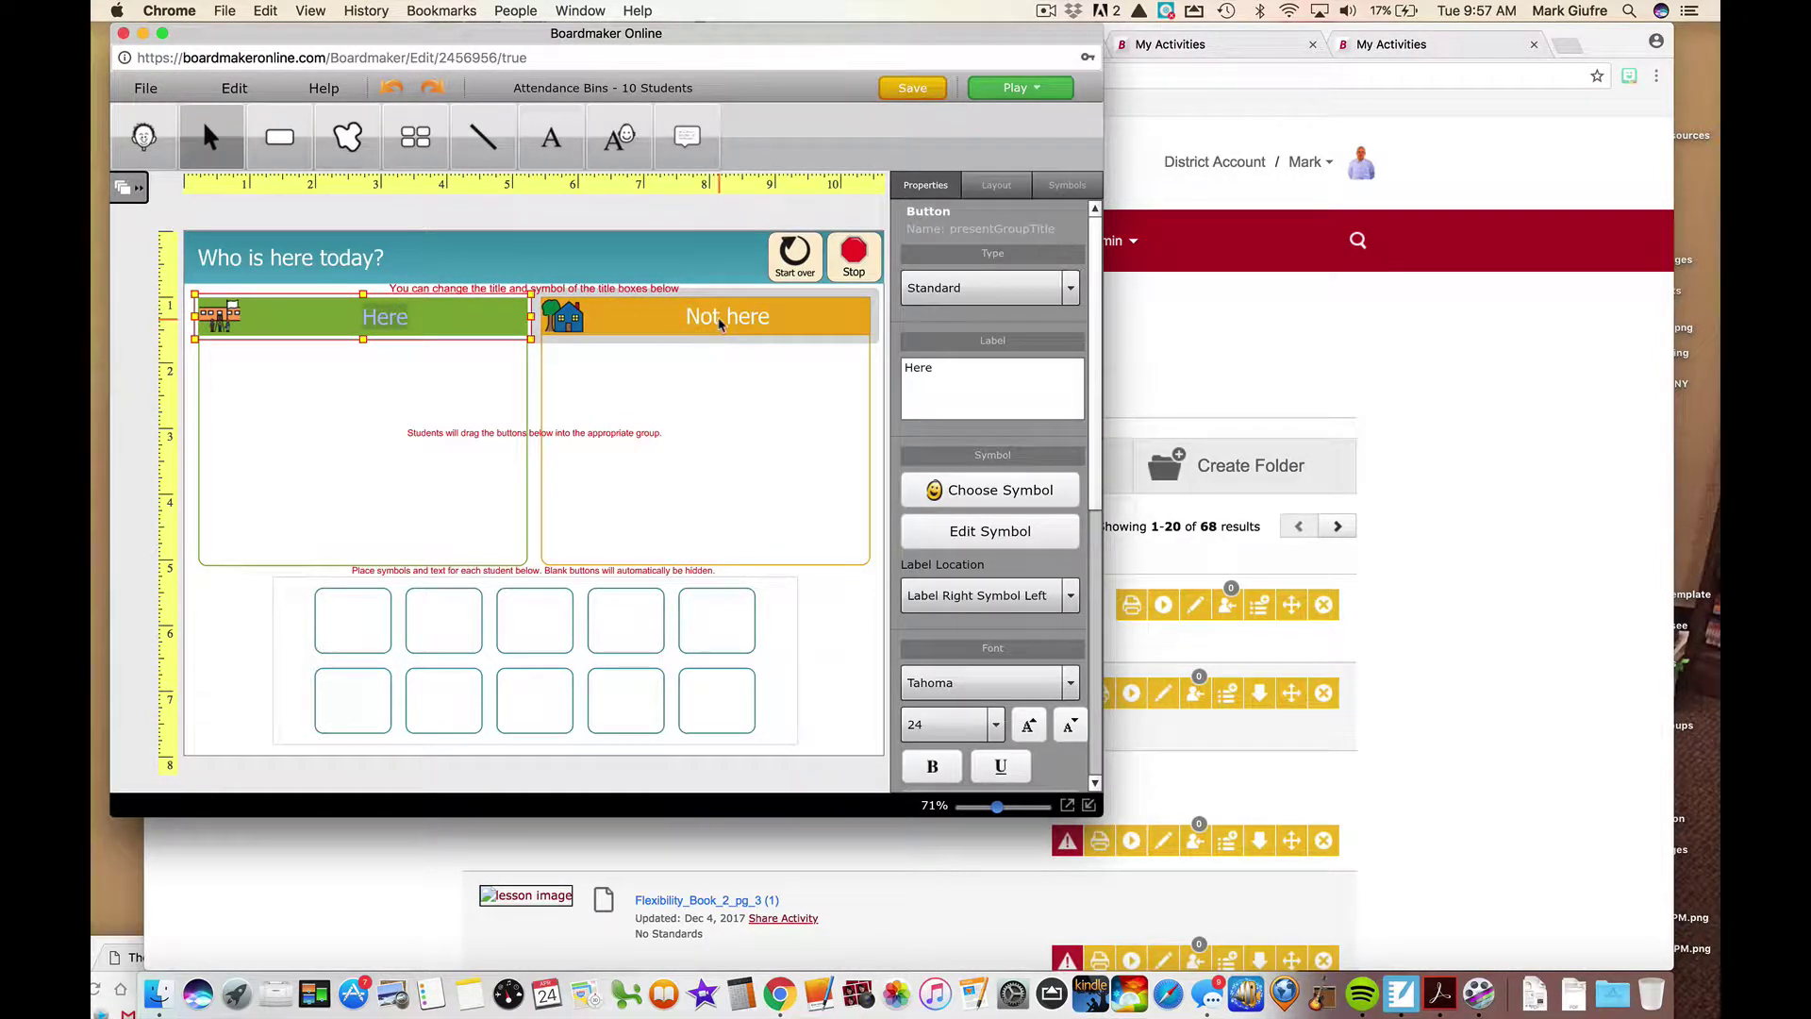
{"action": "double_click", "coordinate": [719, 311]}
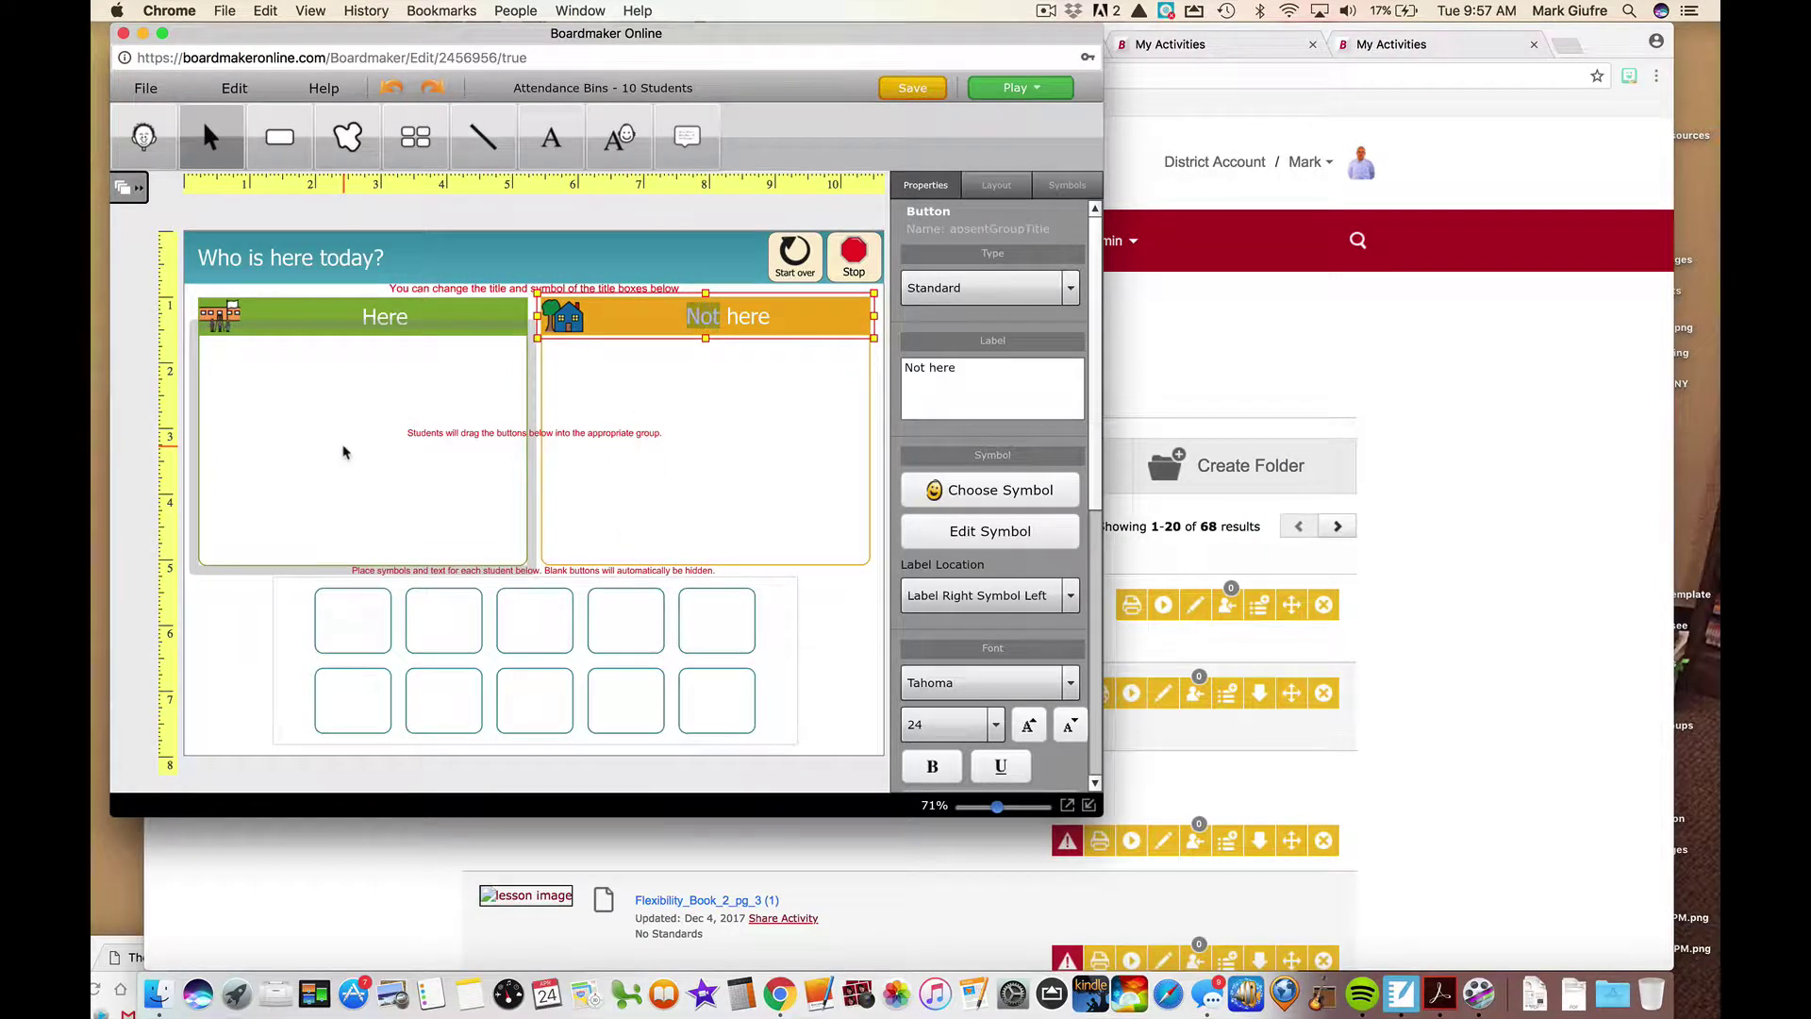
{"action": "left_click", "coordinate": [325, 626]}
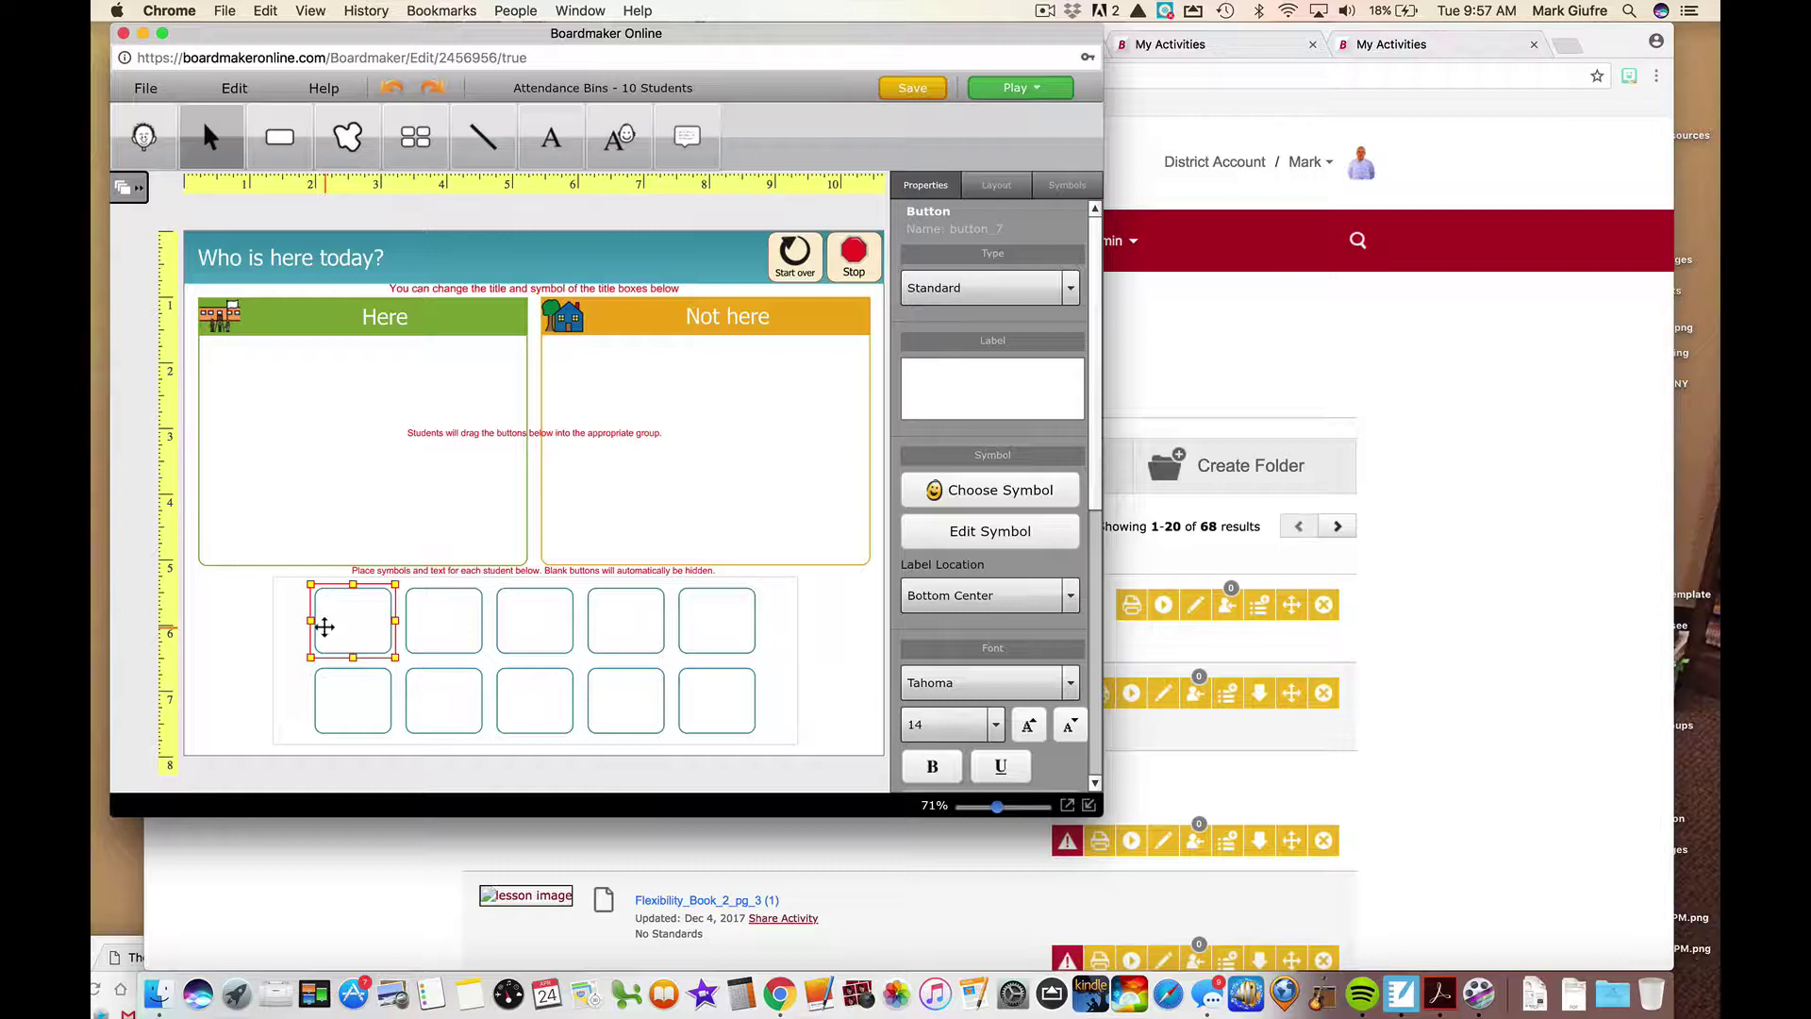
- Put the second boy symbol from a 'boy' search into the first student button
{"action": "double_click", "coordinate": [325, 627]}
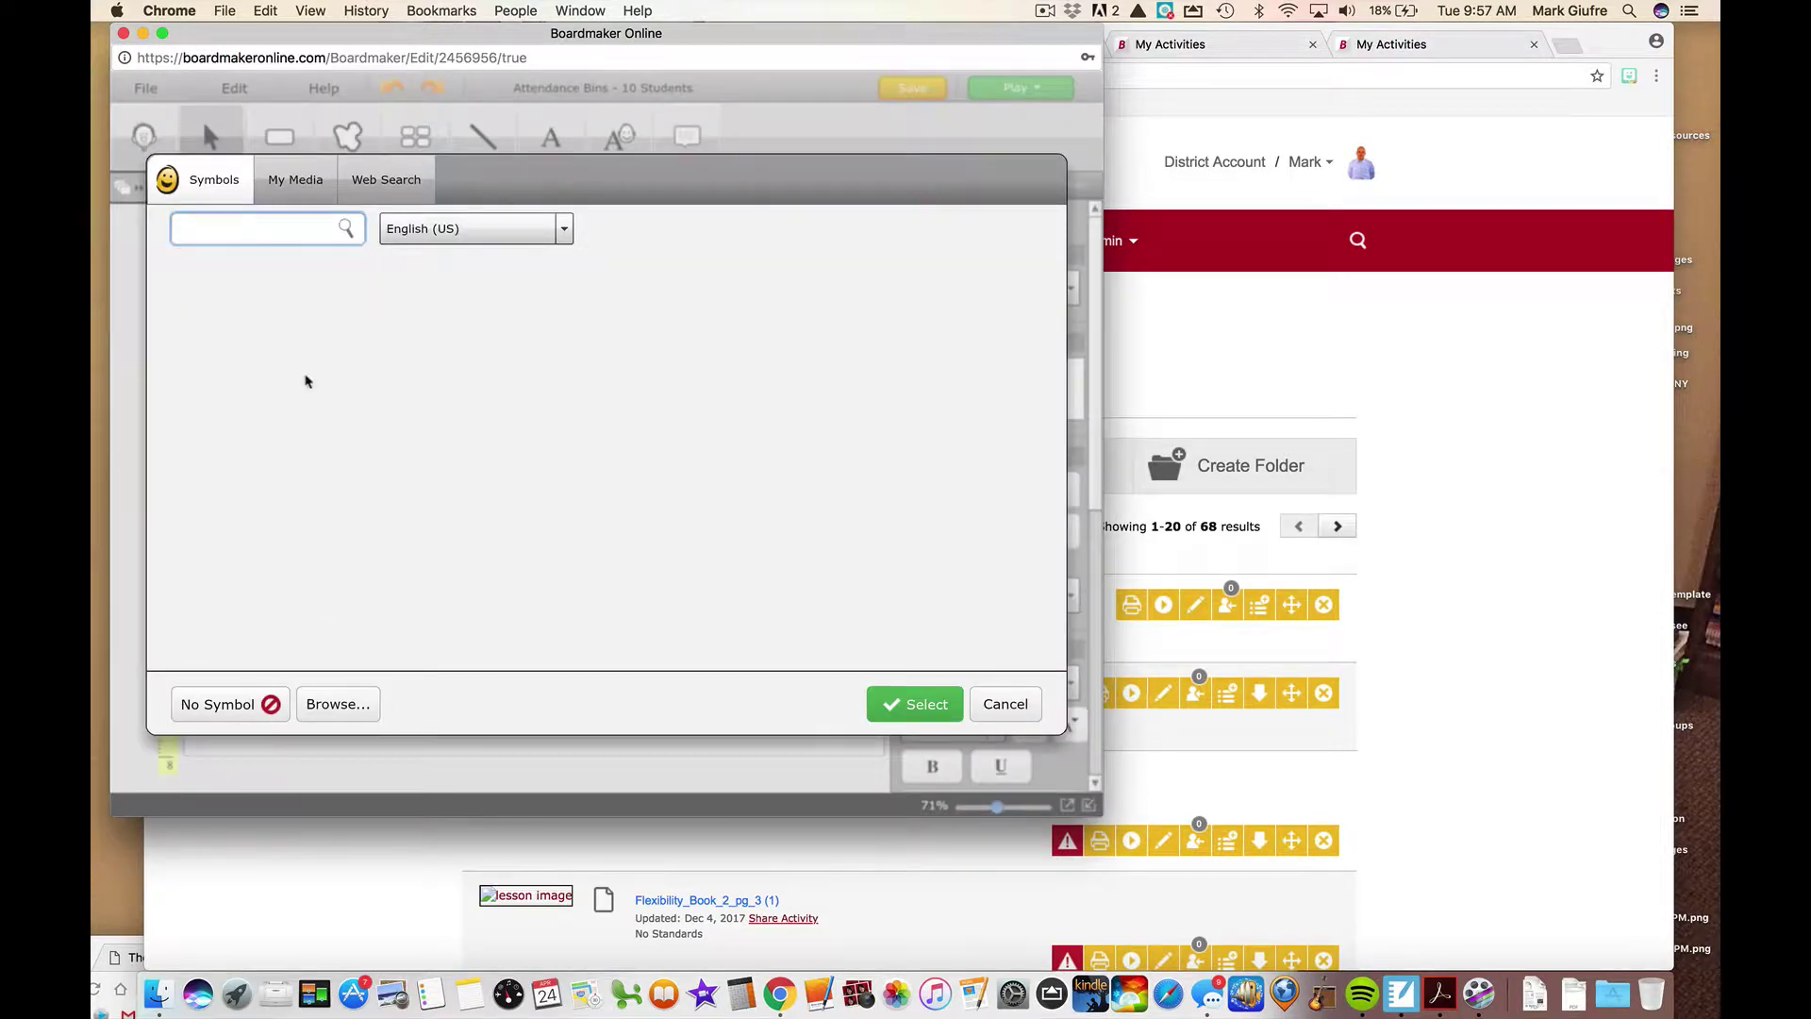
{"action": "type", "text": "boy"}
{"action": "key", "text": "Return"}
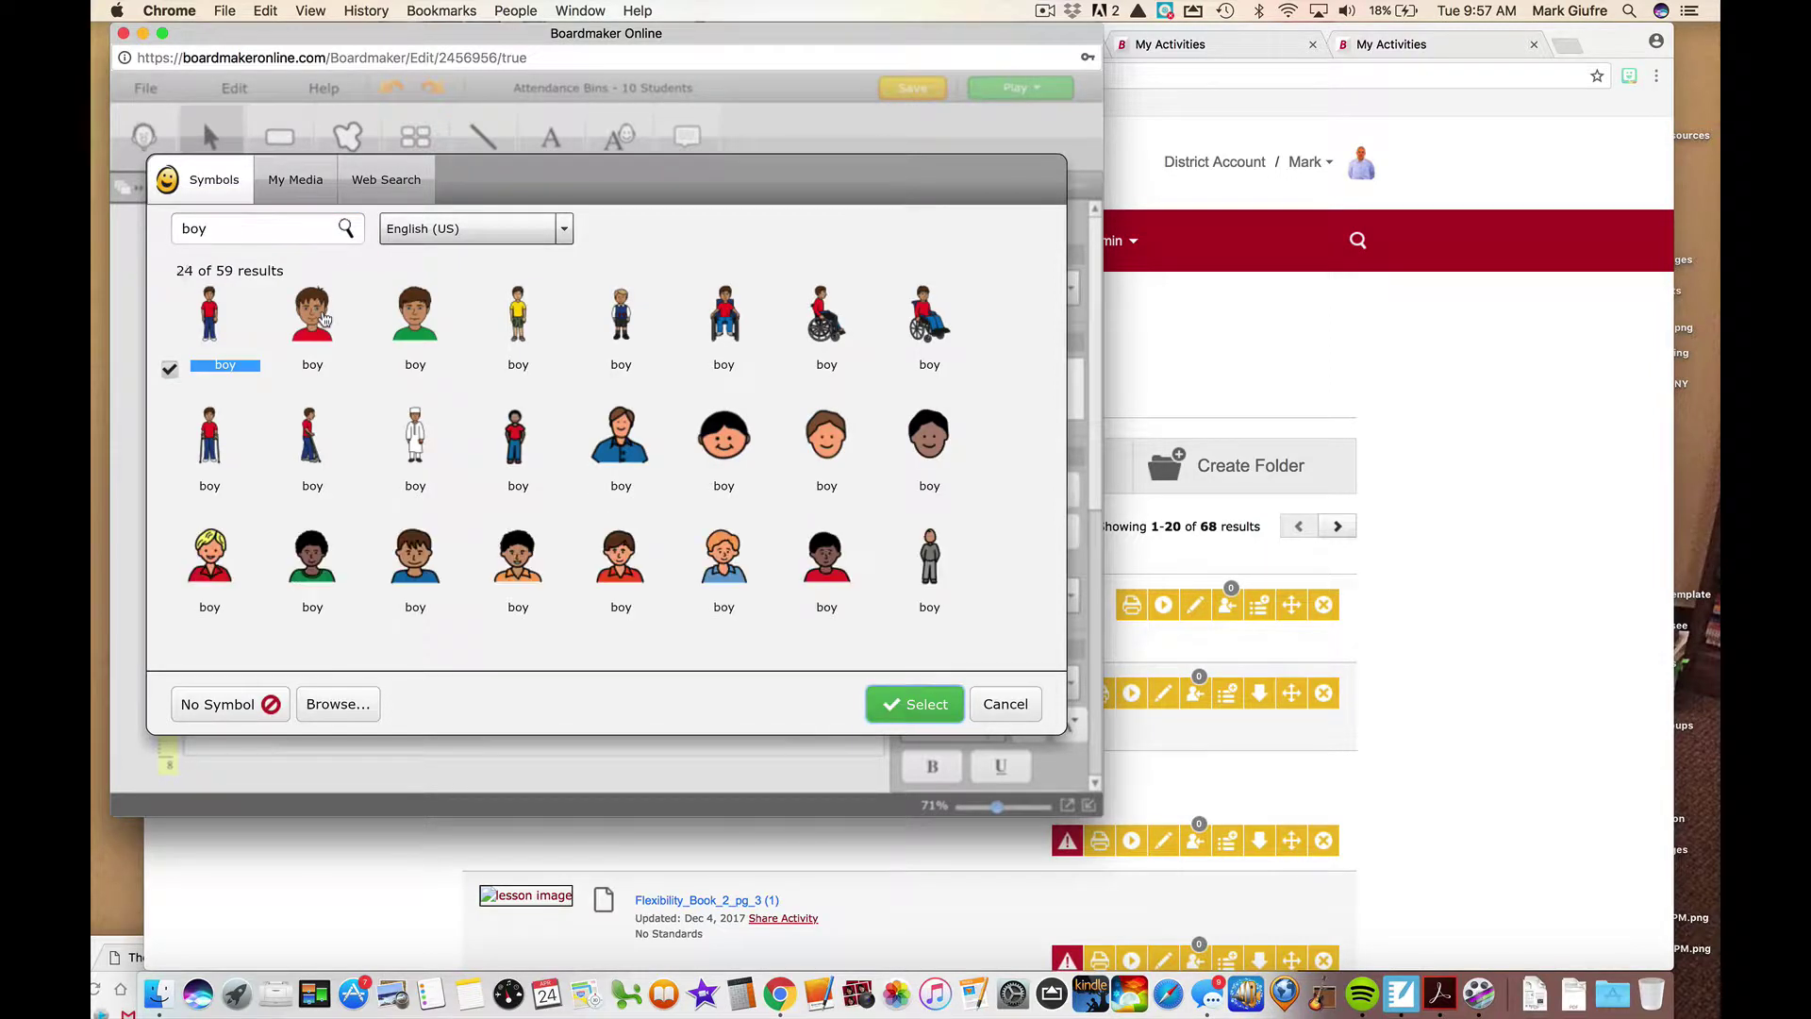
{"action": "left_click", "coordinate": [321, 316]}
{"action": "left_click", "coordinate": [916, 702]}
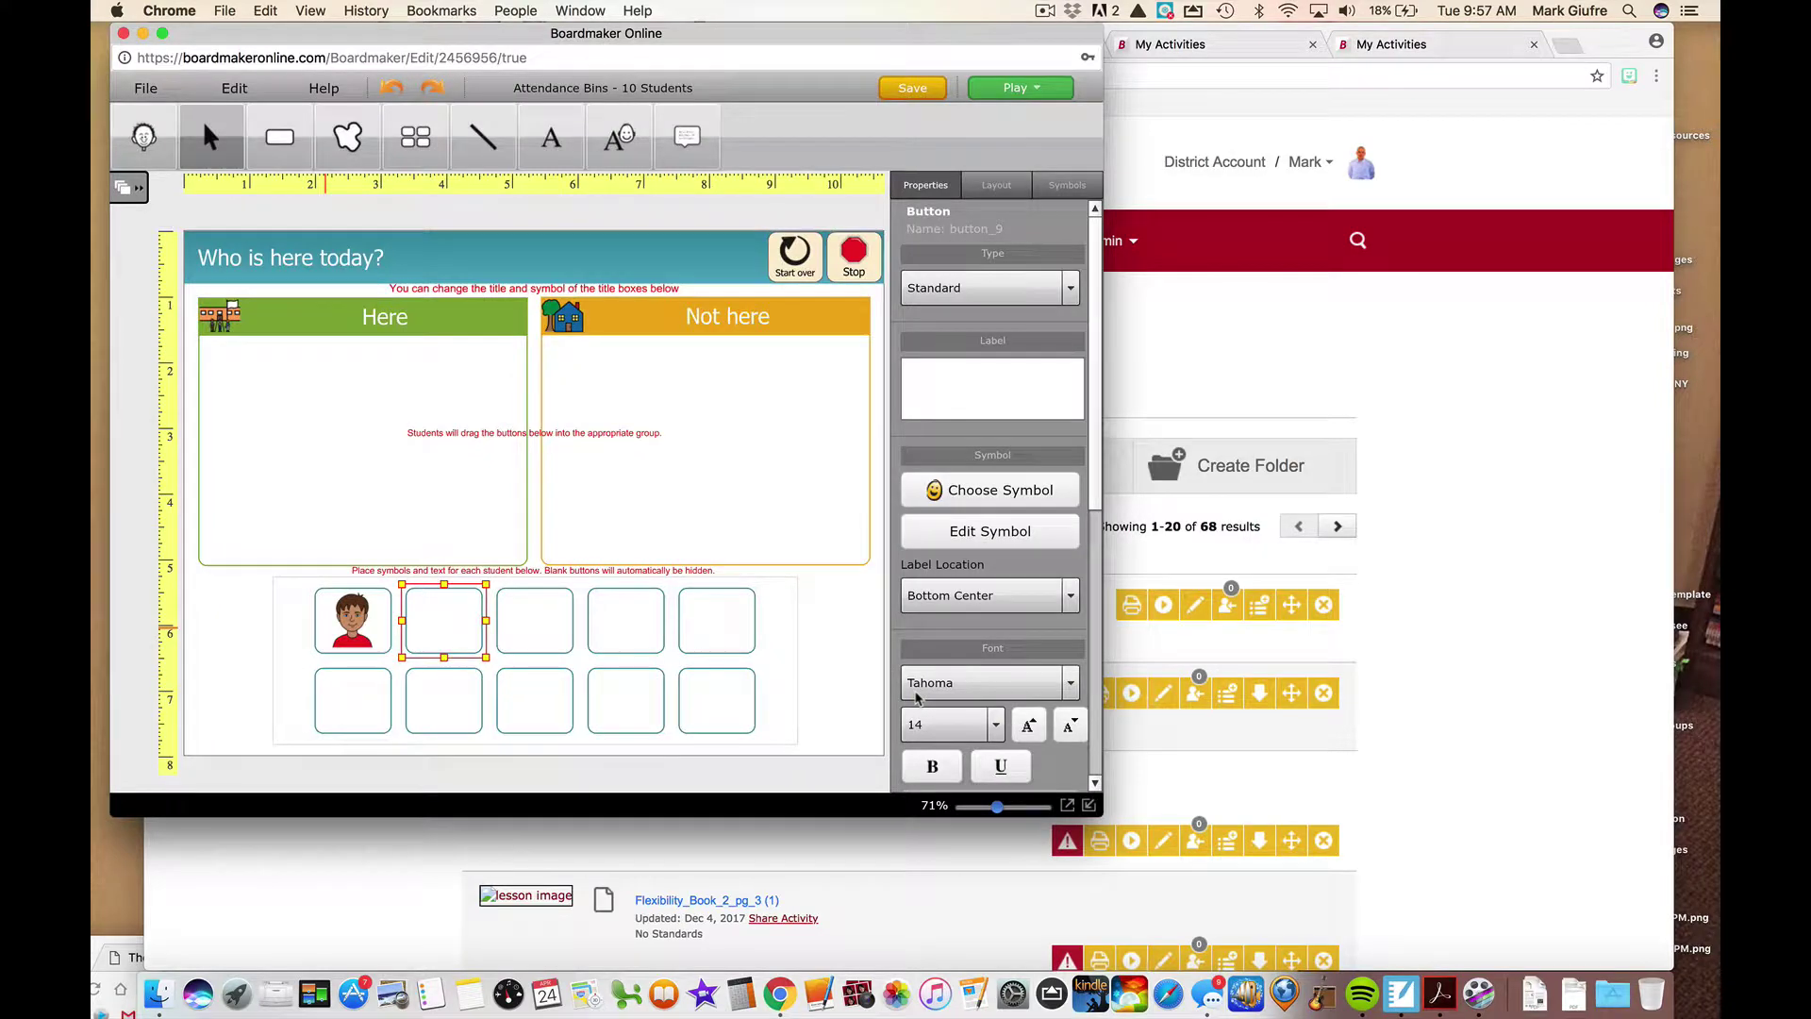
- Fill the second student button with the blonde girl symbol from a 'girl' search
{"action": "double_click", "coordinate": [314, 572]}
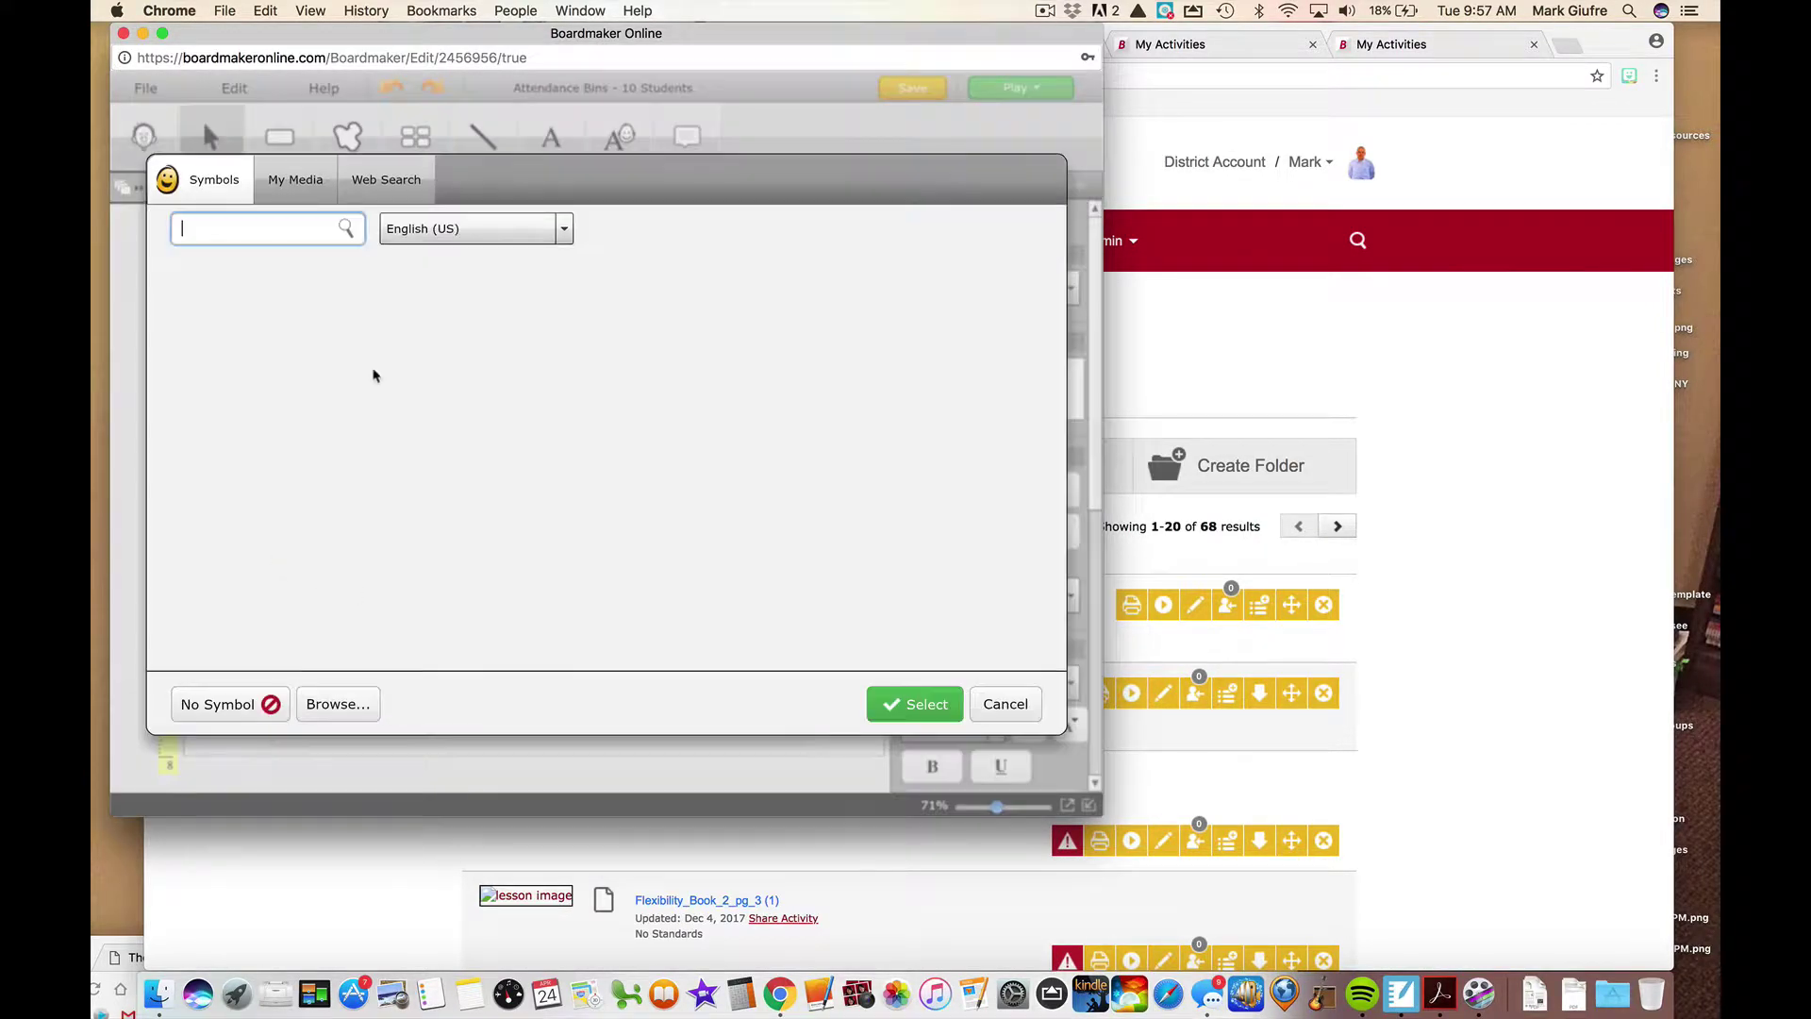
{"action": "type", "text": "girl"}
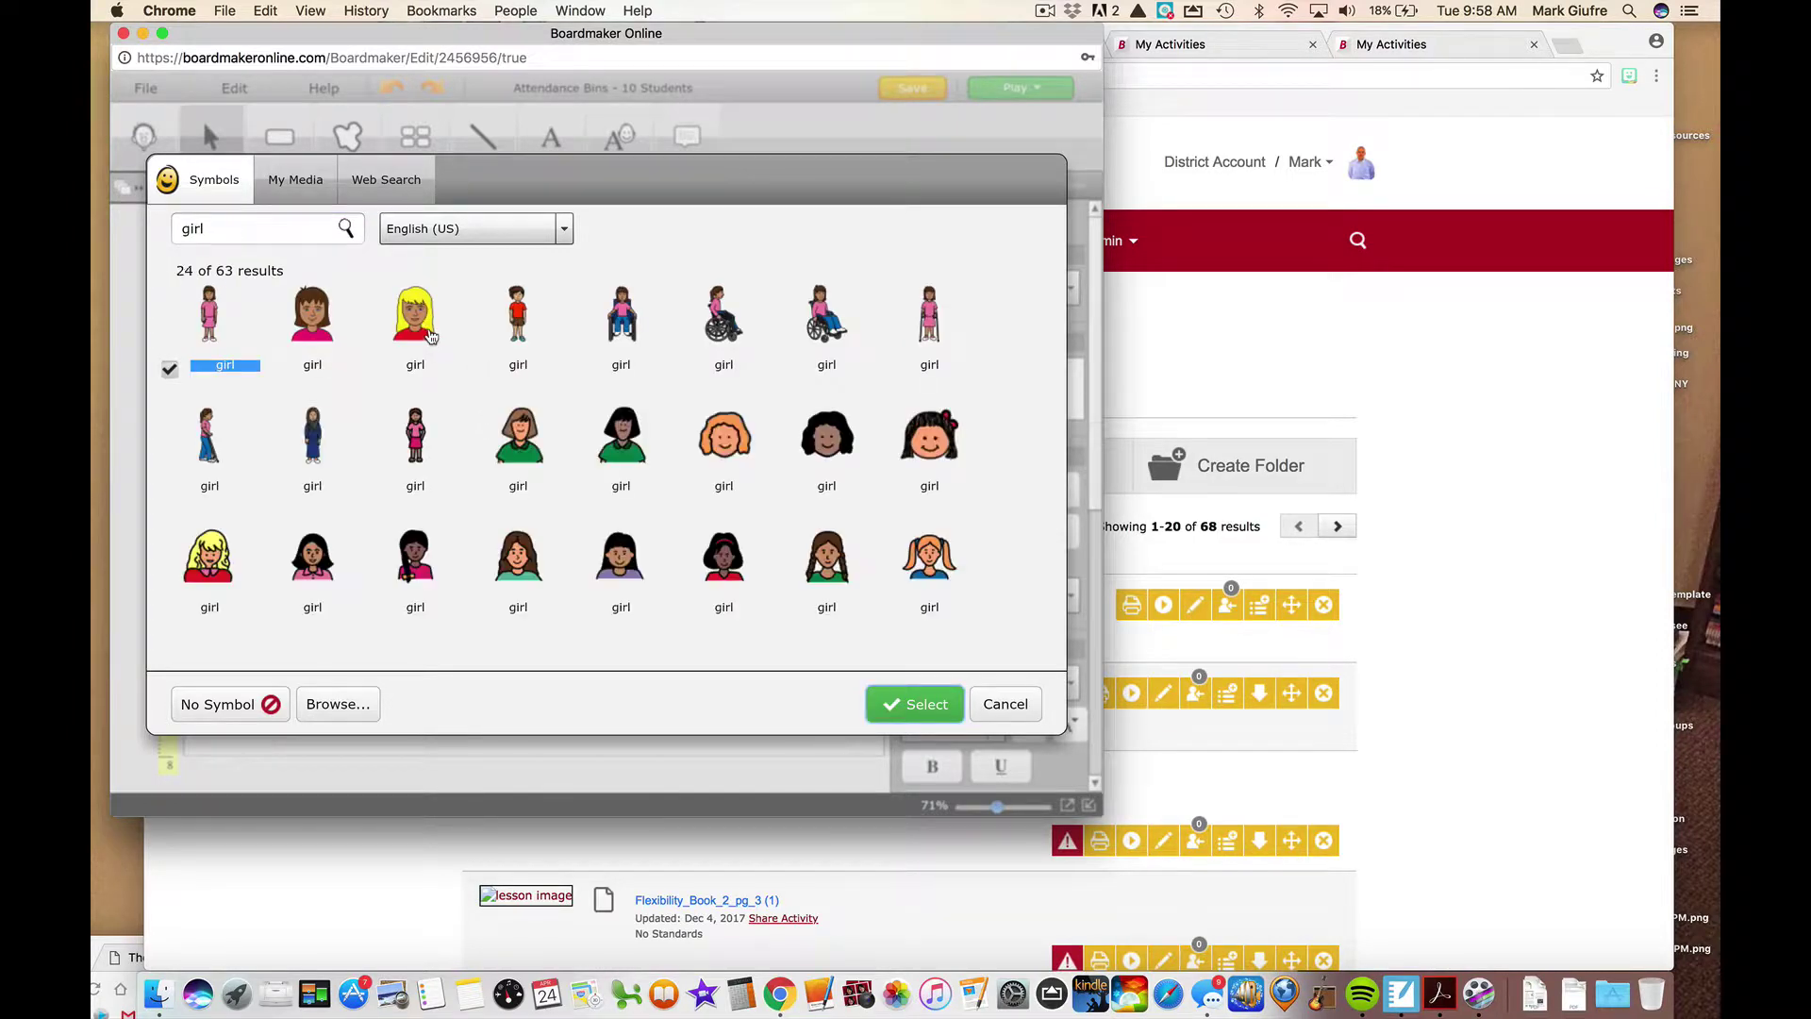
{"action": "left_click", "coordinate": [431, 338]}
{"action": "left_click", "coordinate": [898, 707]}
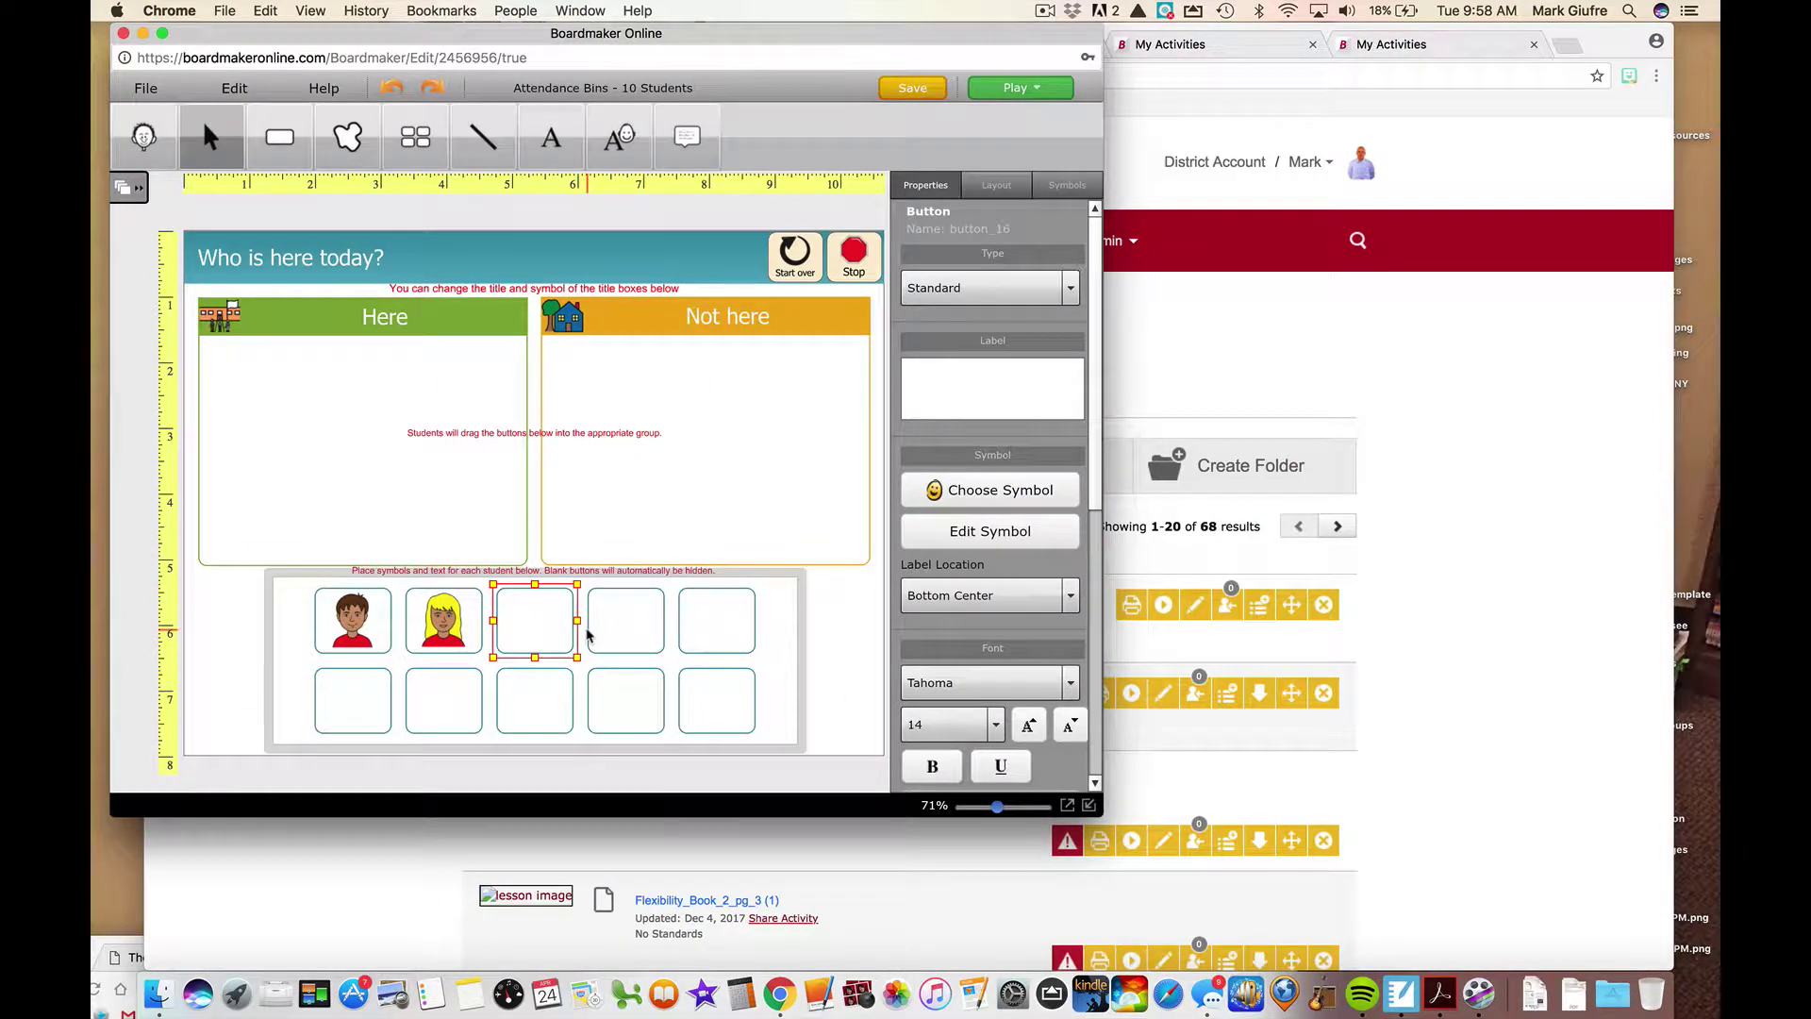
- Give the girl's card a student-name label, then select the boy's card
{"action": "left_click", "coordinate": [466, 619]}
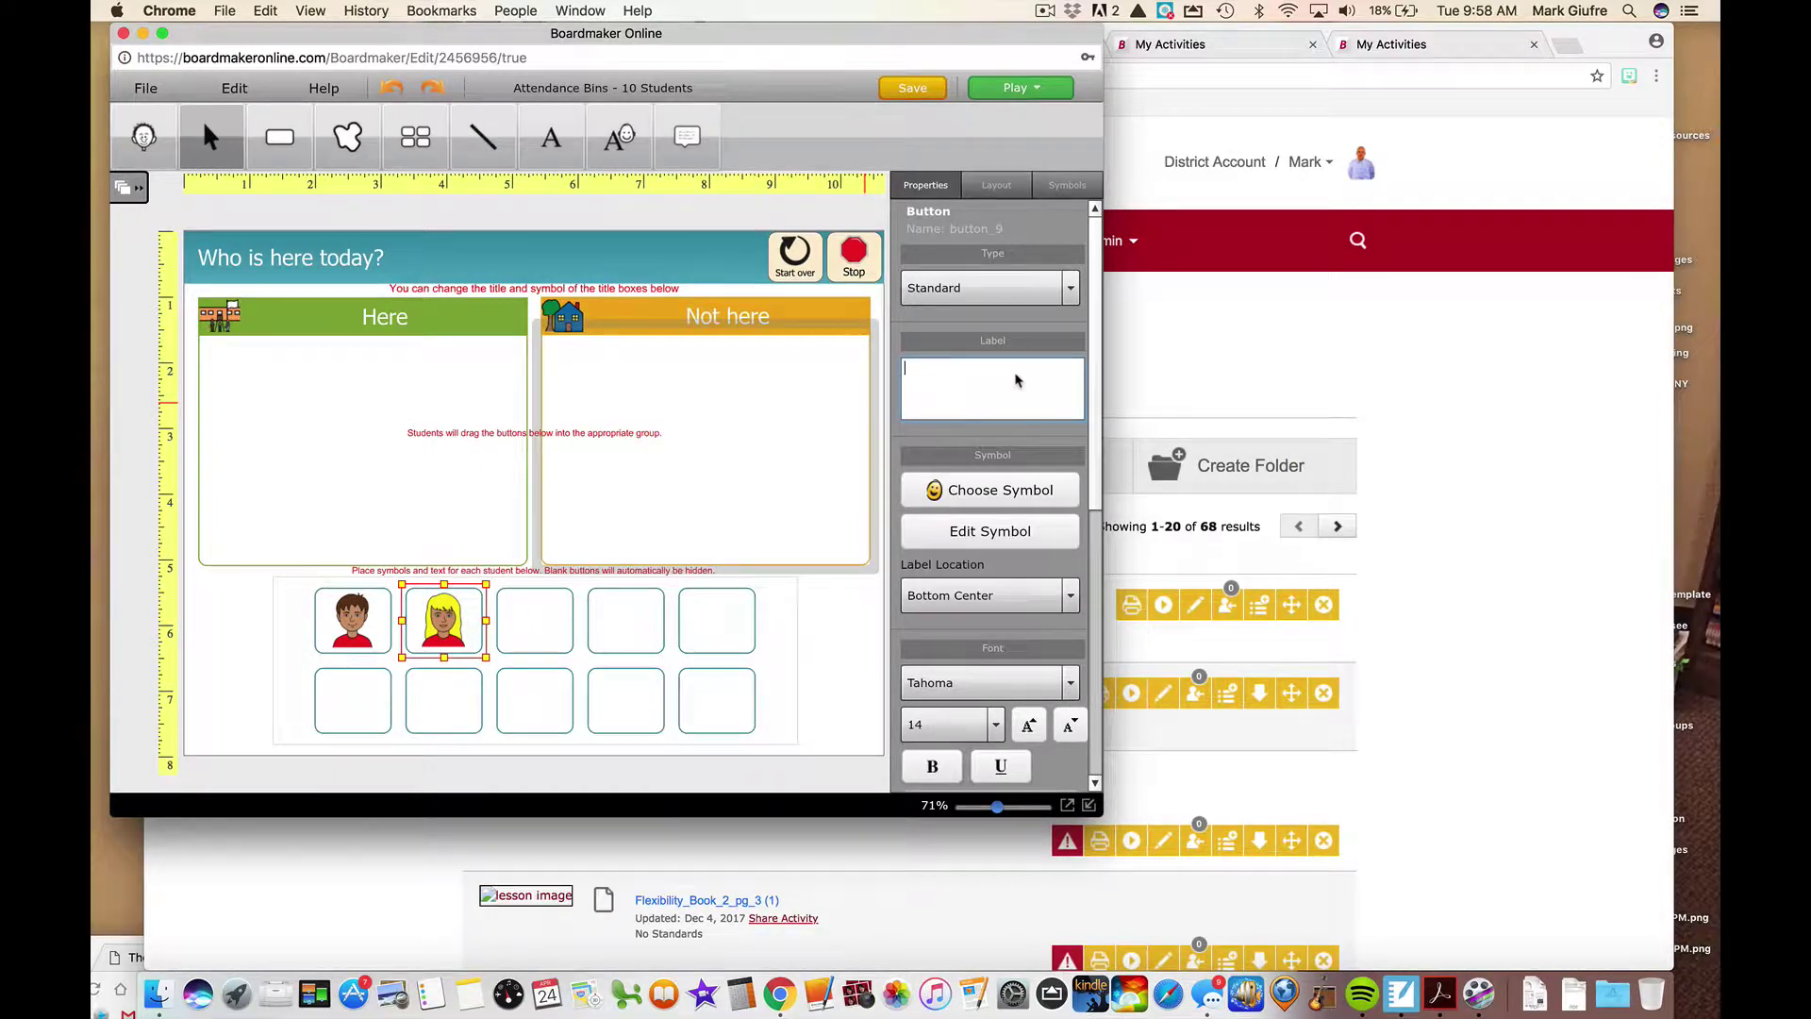
{"action": "type", "text": "Jane"}
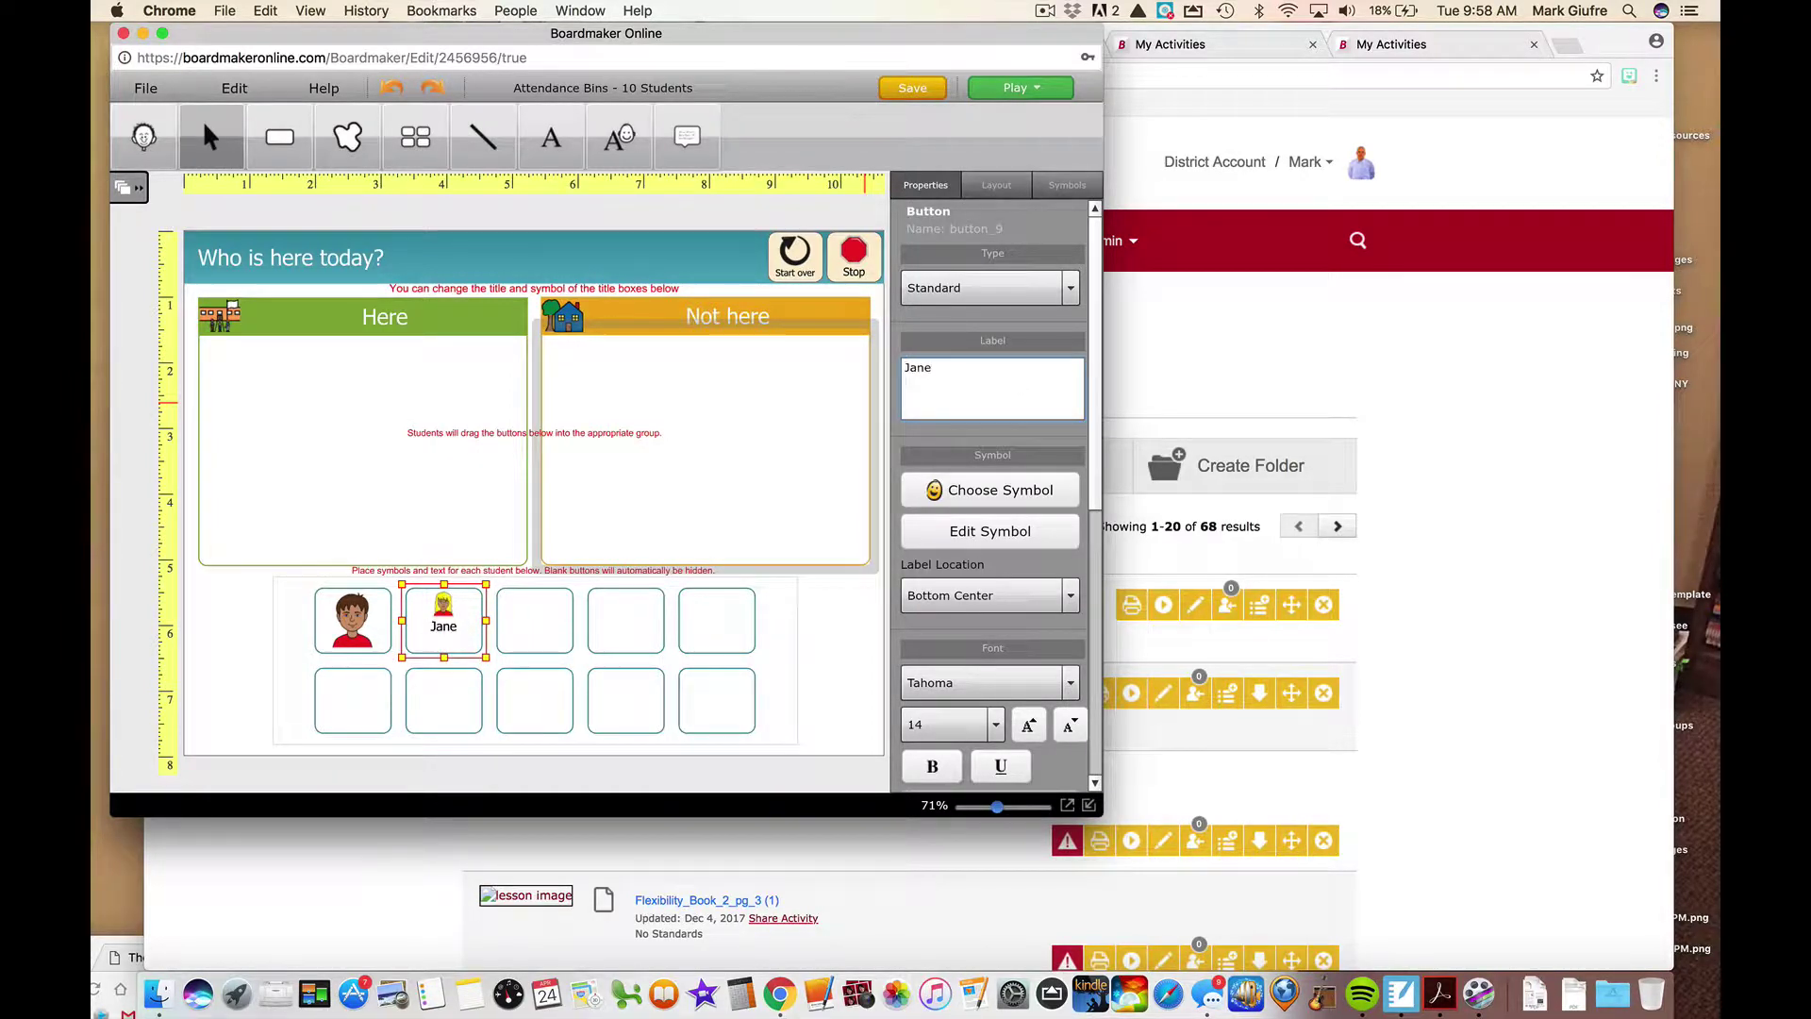
{"action": "left_click", "coordinate": [559, 659]}
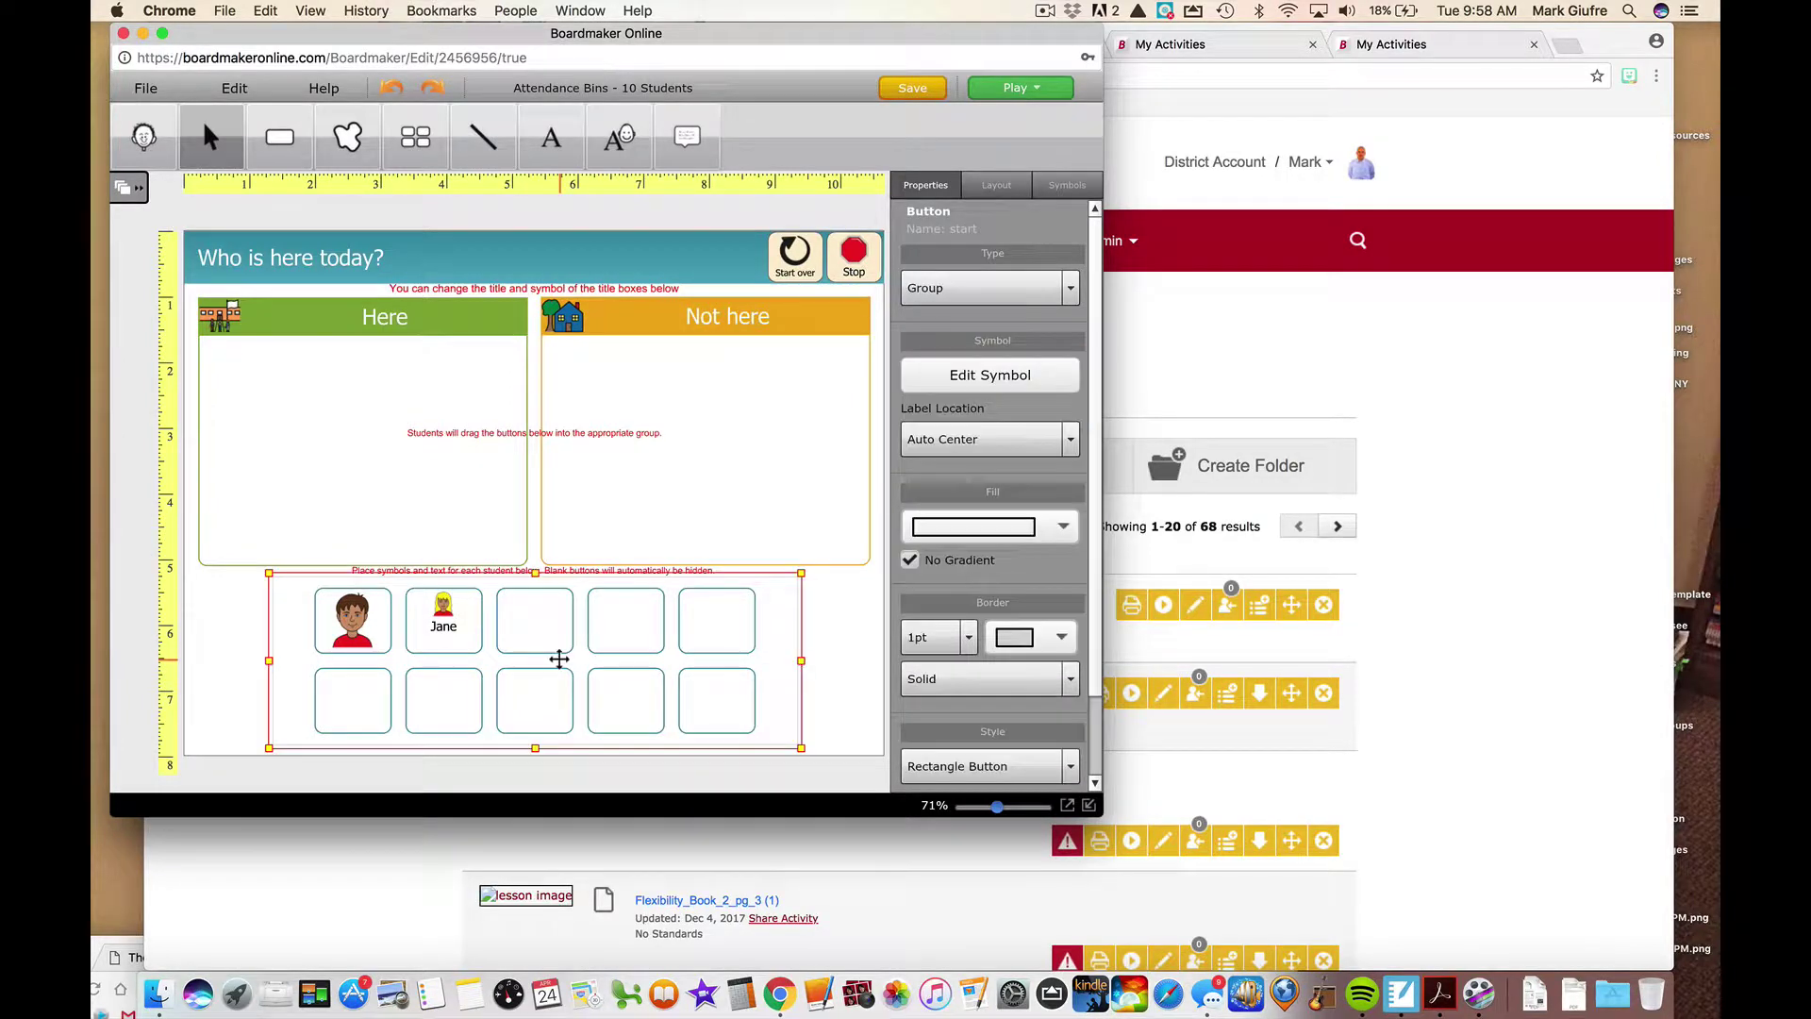
{"action": "left_click", "coordinate": [352, 618]}
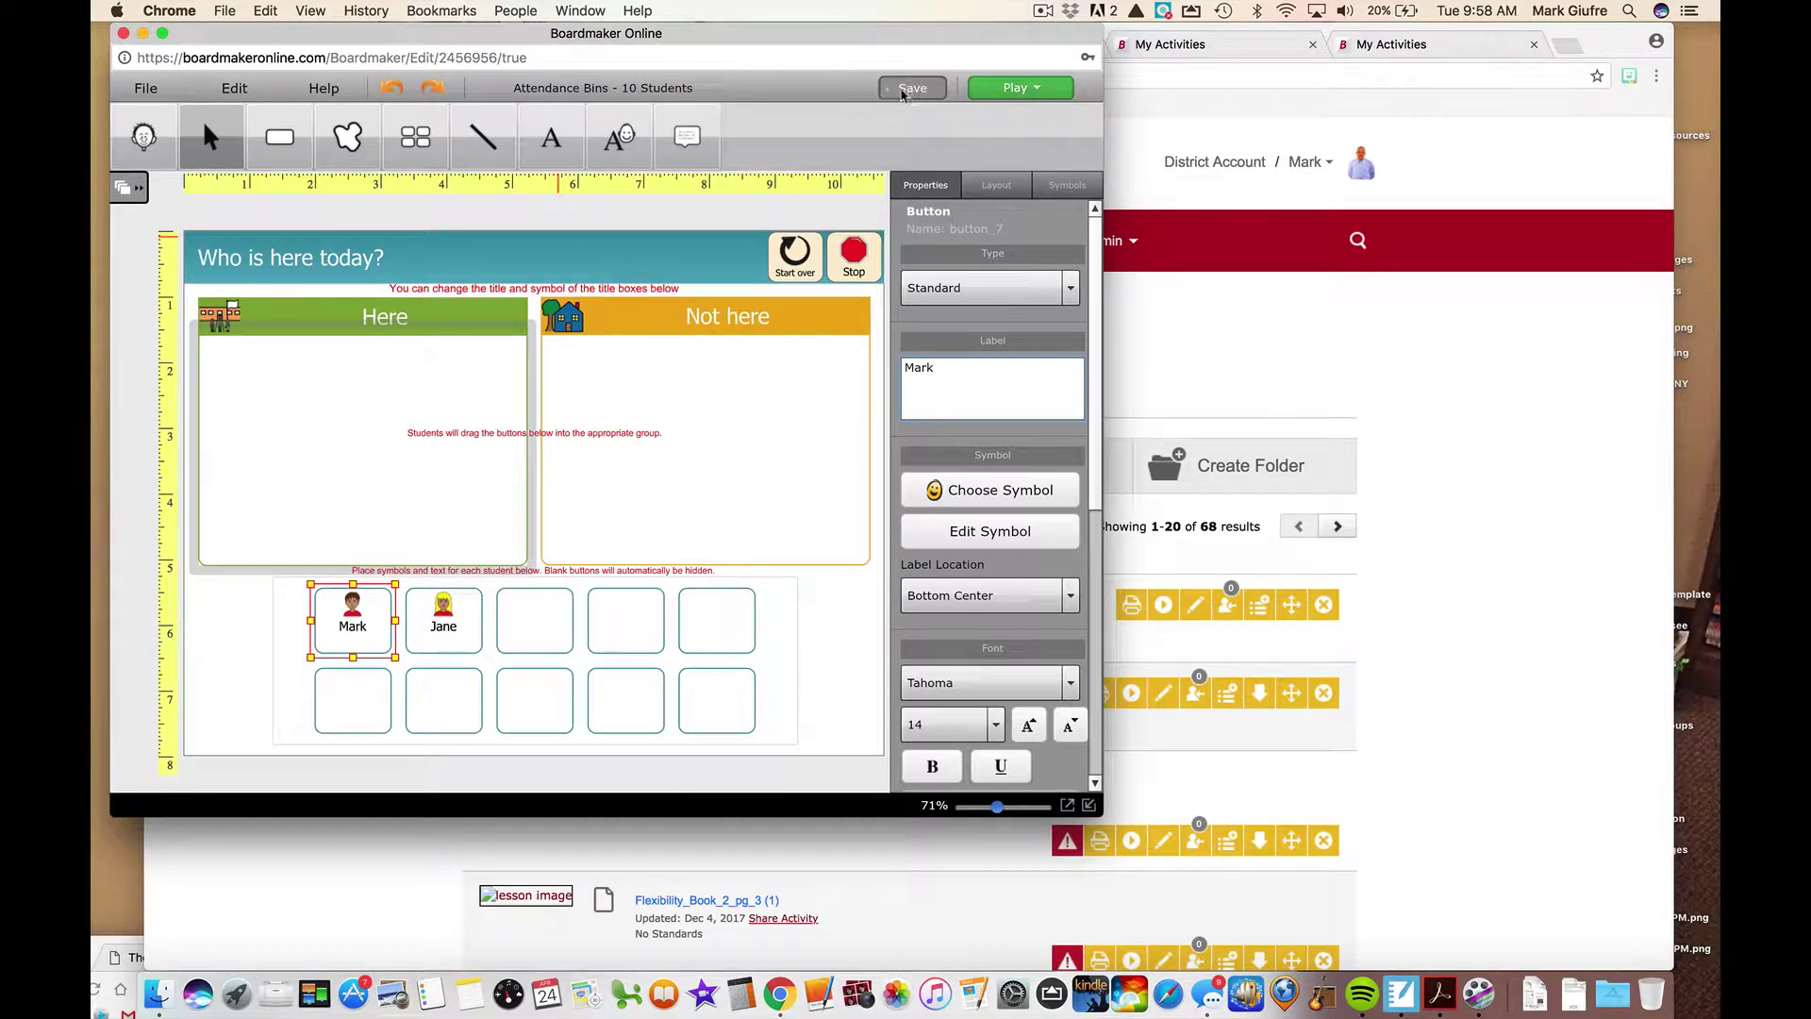
- Play the attendance board, sort the boy's card into Here, and return to design mode
{"action": "left_click", "coordinate": [1014, 88]}
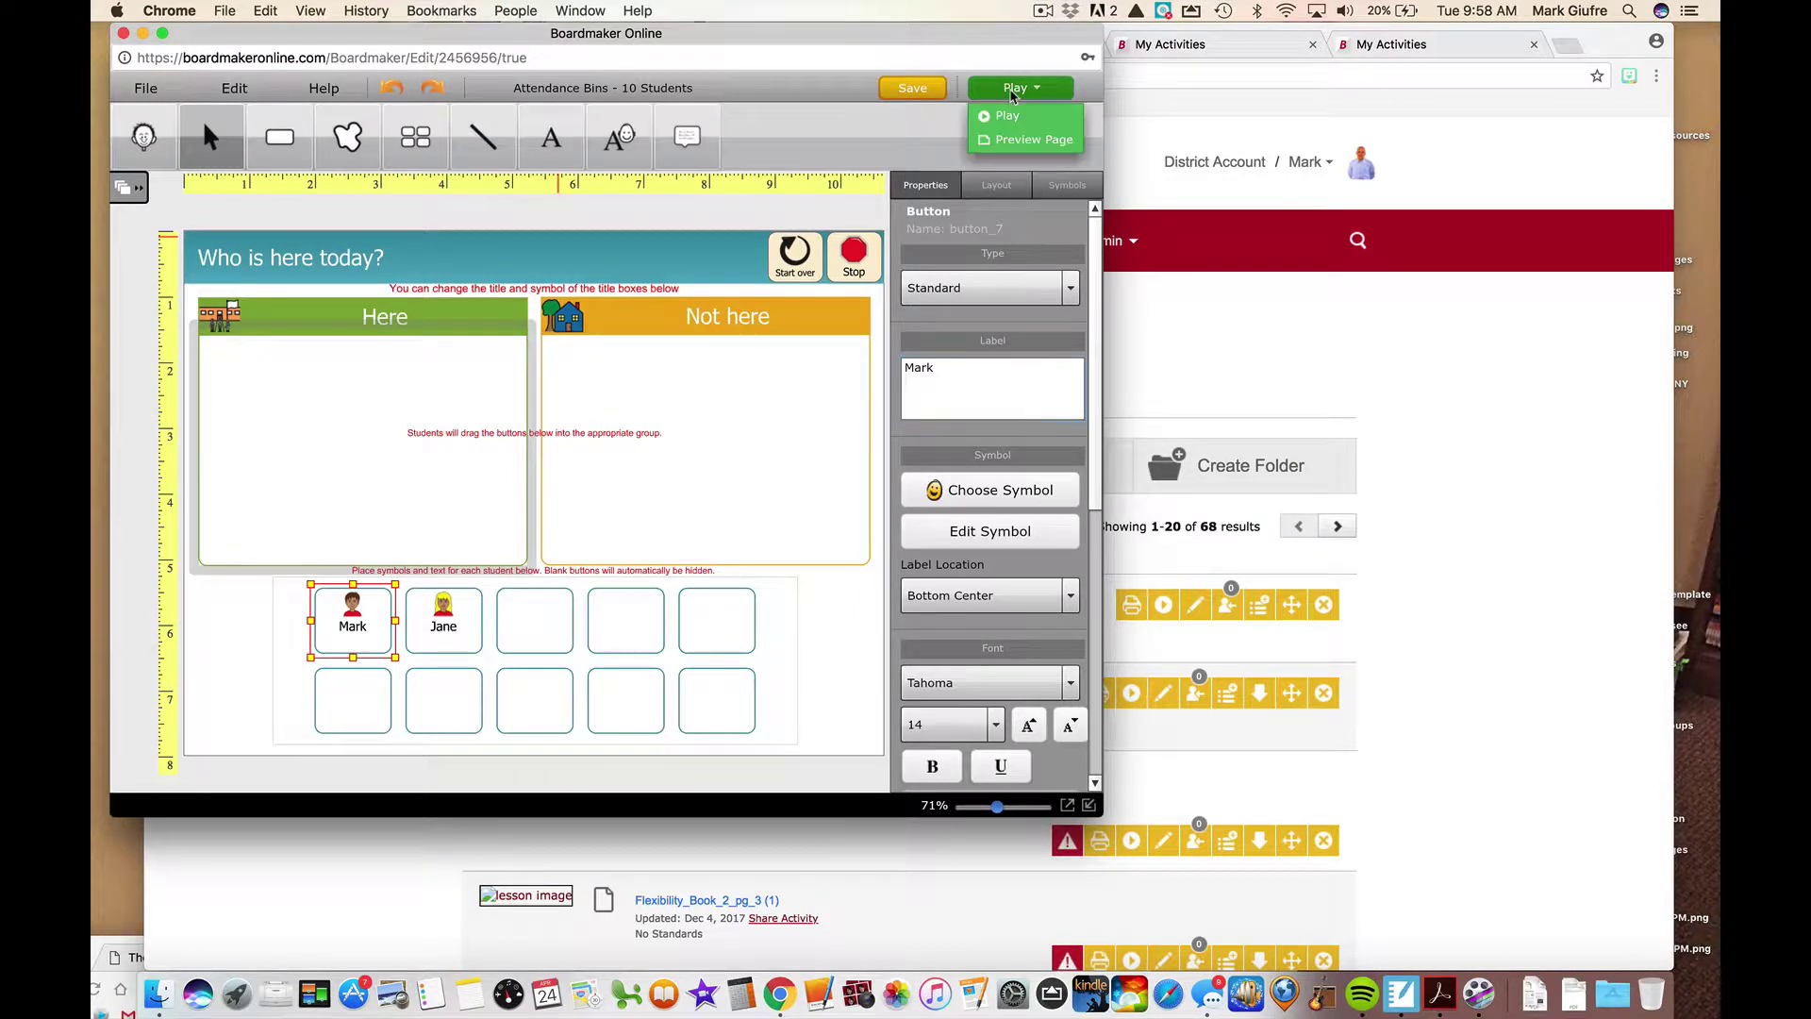
{"action": "left_click", "coordinate": [1014, 121]}
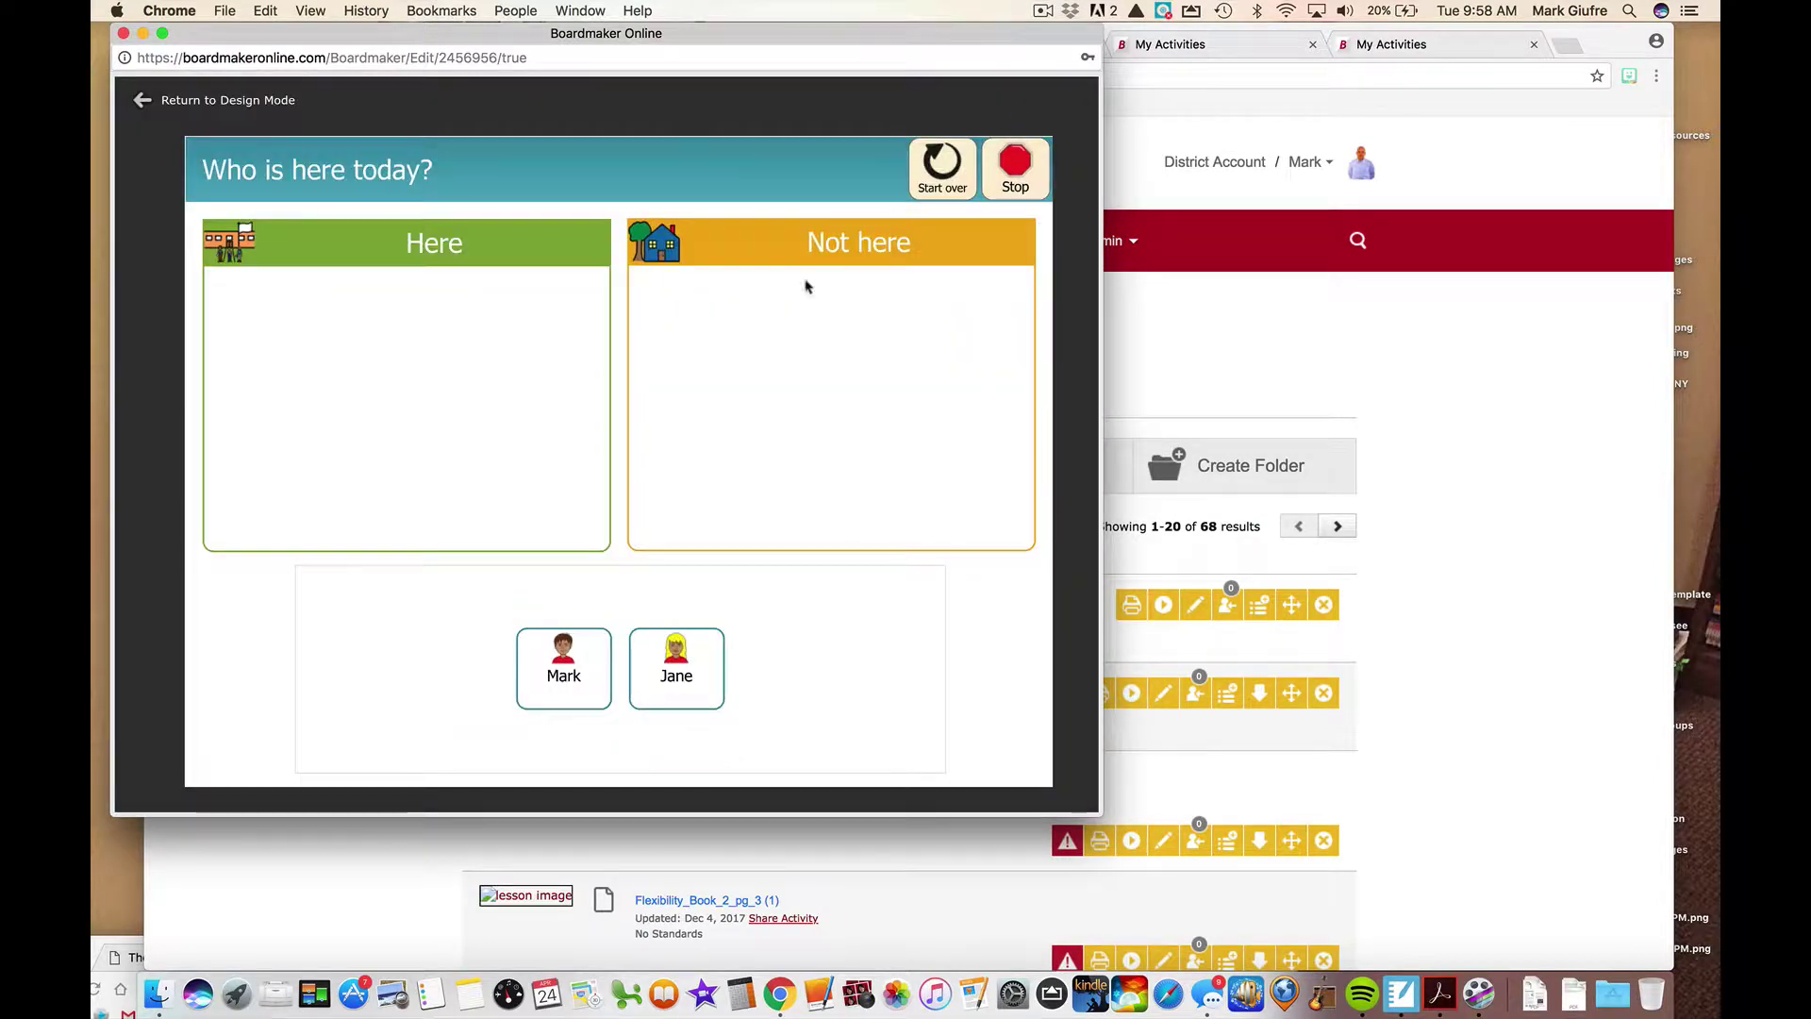
{"action": "left_click_drag", "start_coordinate": [585, 651], "coordinate": [467, 415]}
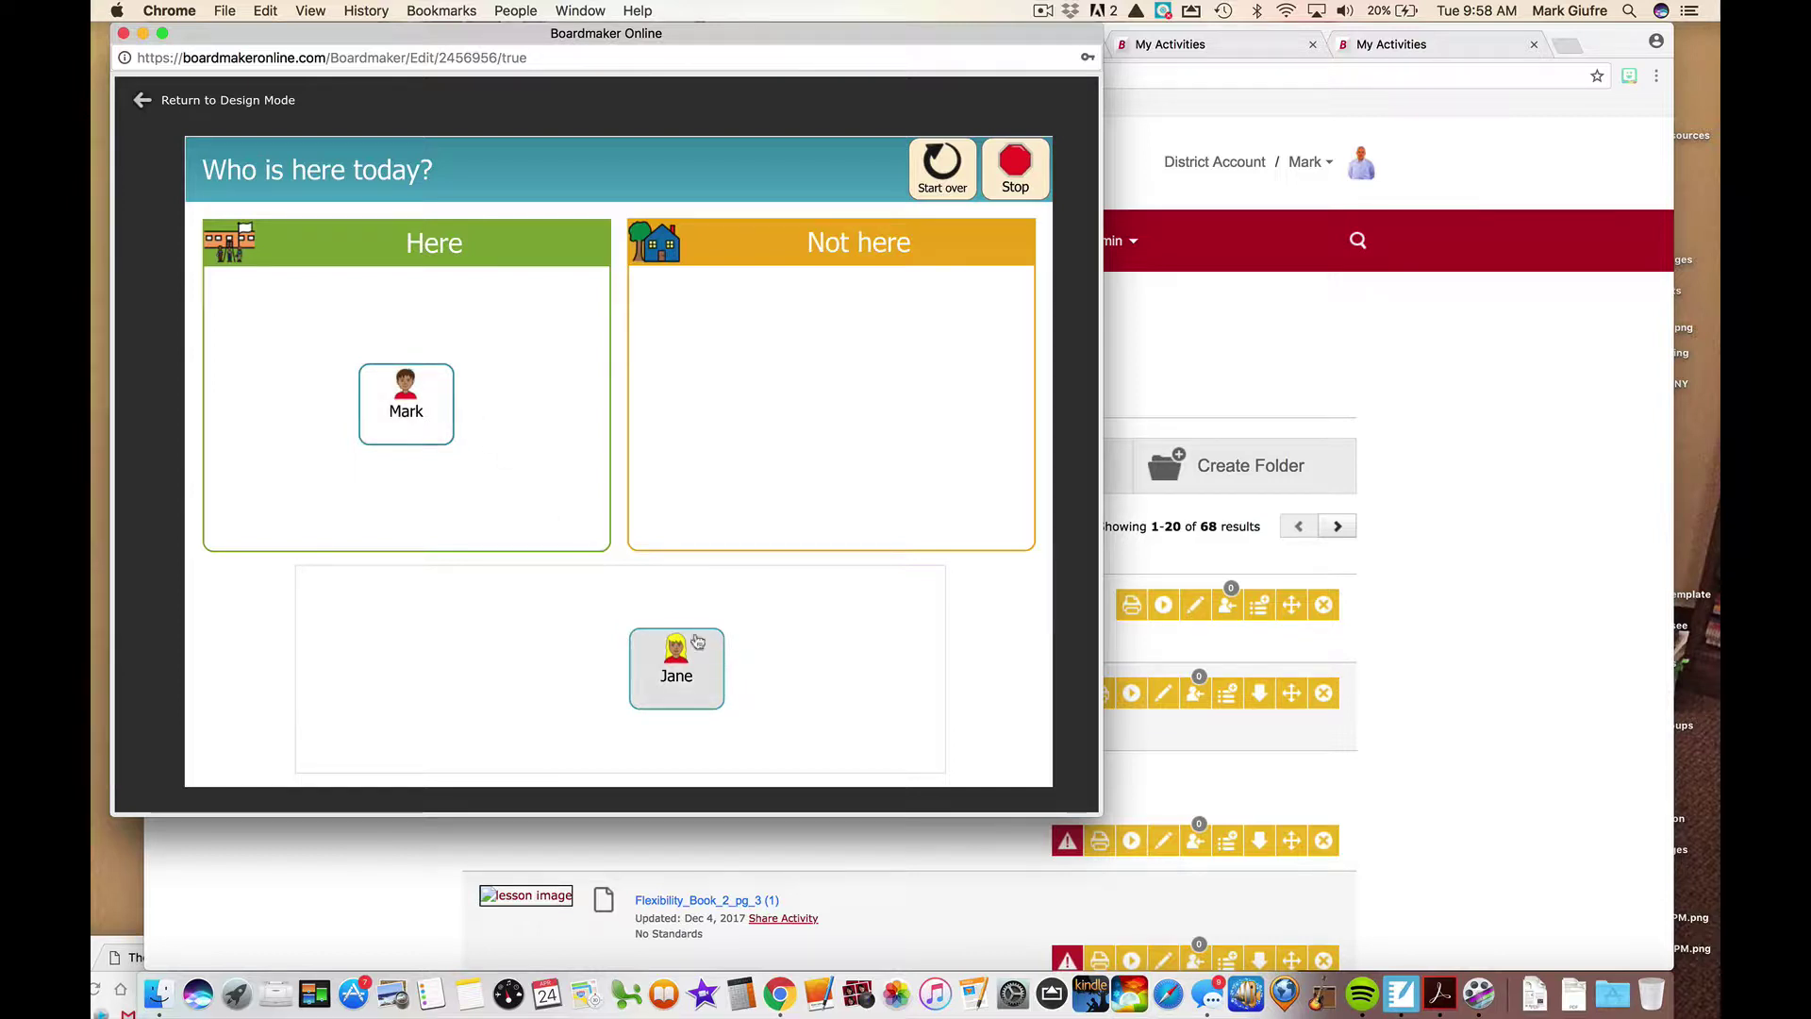
{"action": "left_click", "coordinate": [143, 100]}
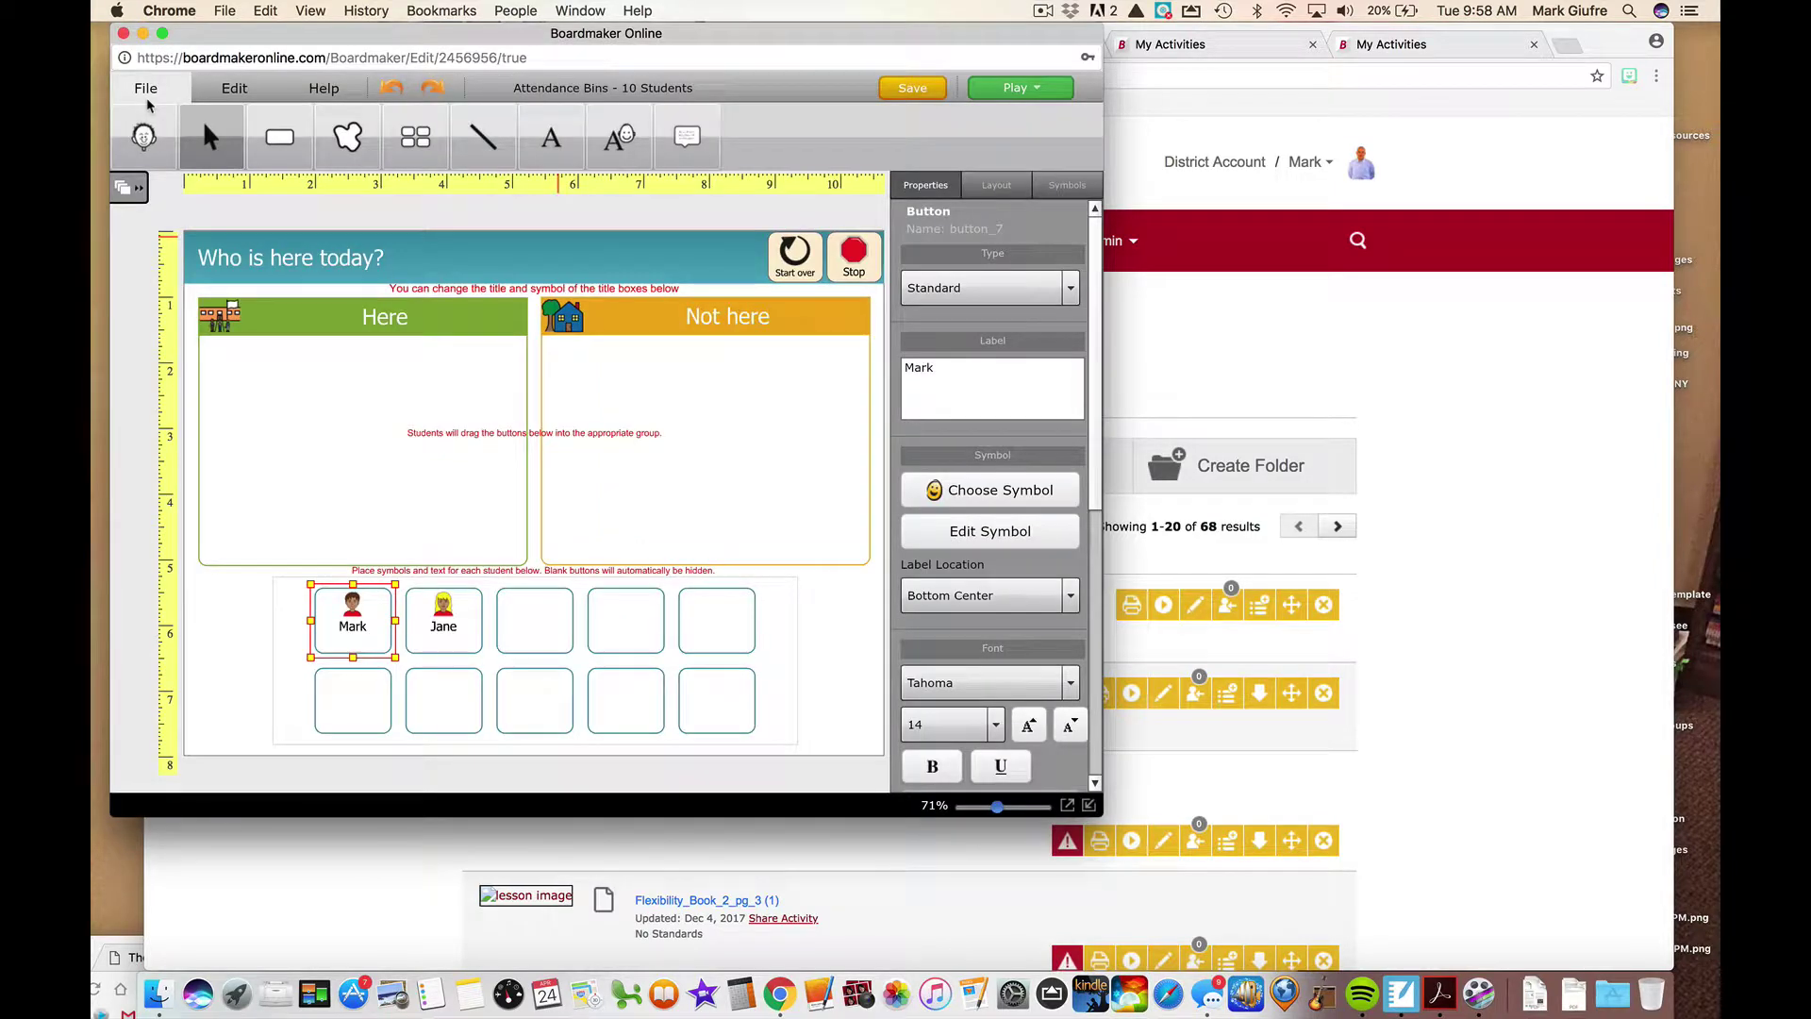
- Close the attendance editor without saving and start another new activity
{"action": "left_click", "coordinate": [124, 34]}
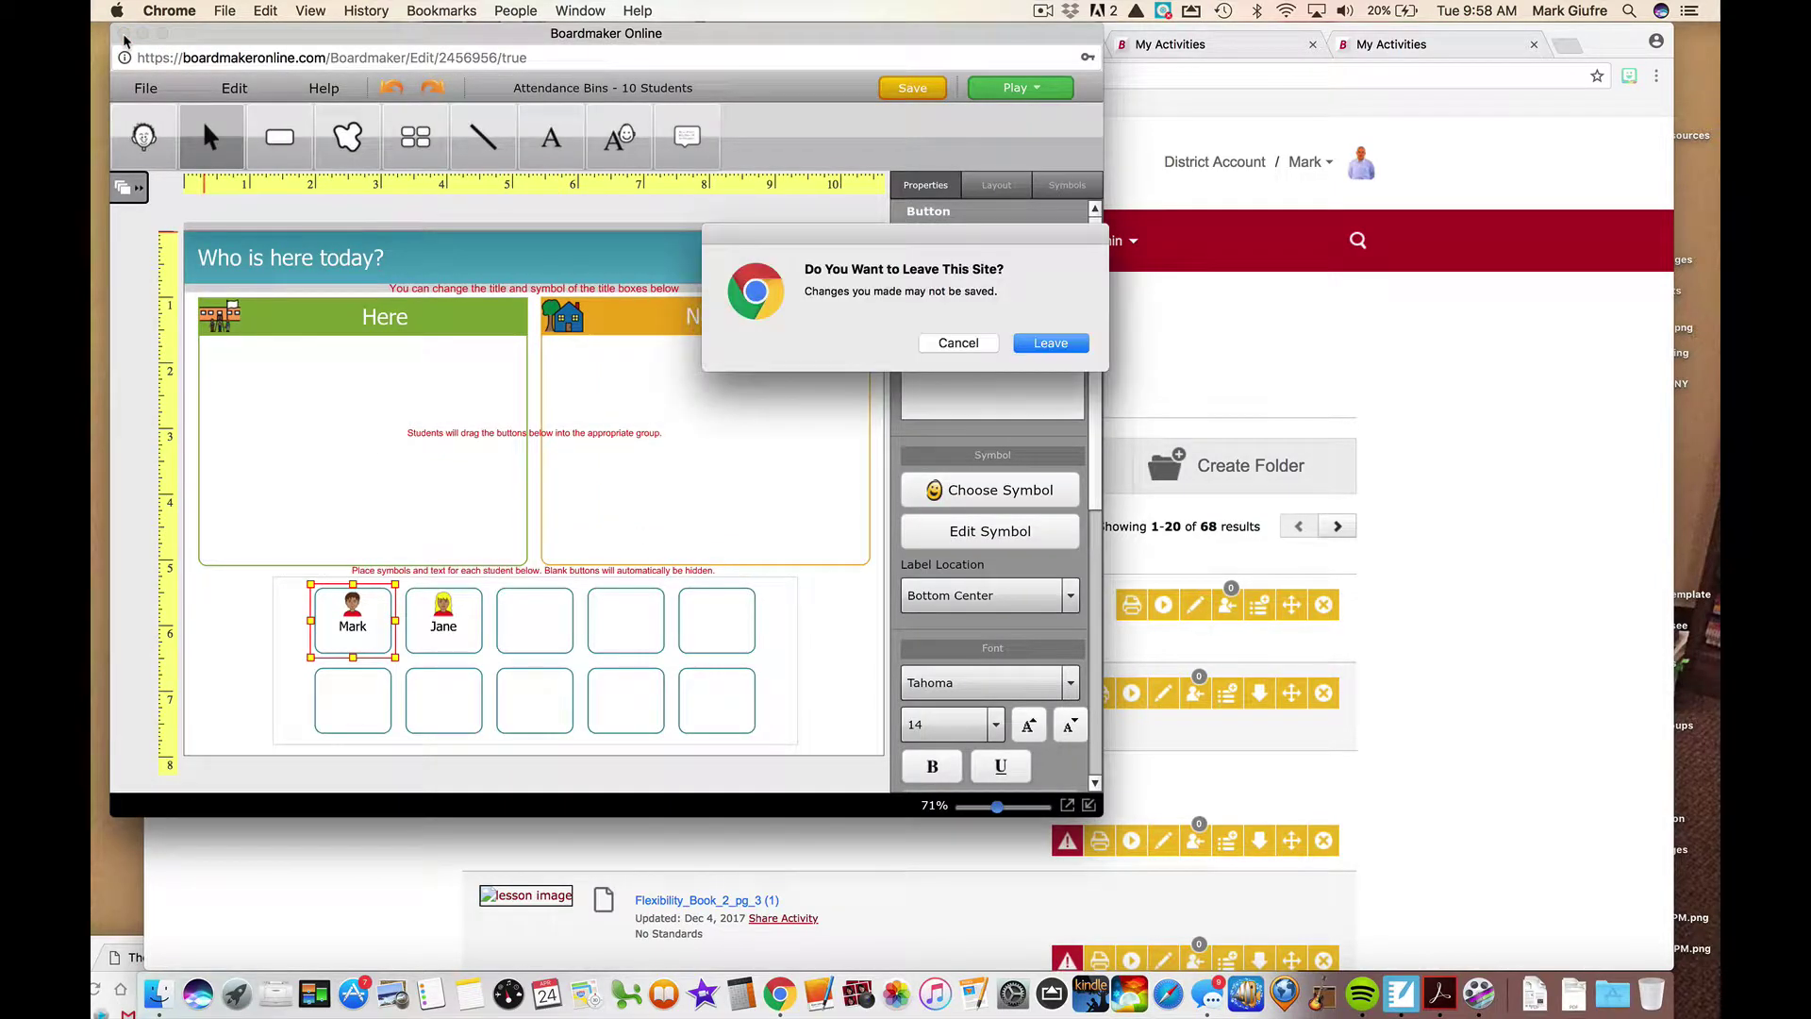
{"action": "left_click", "coordinate": [1081, 344]}
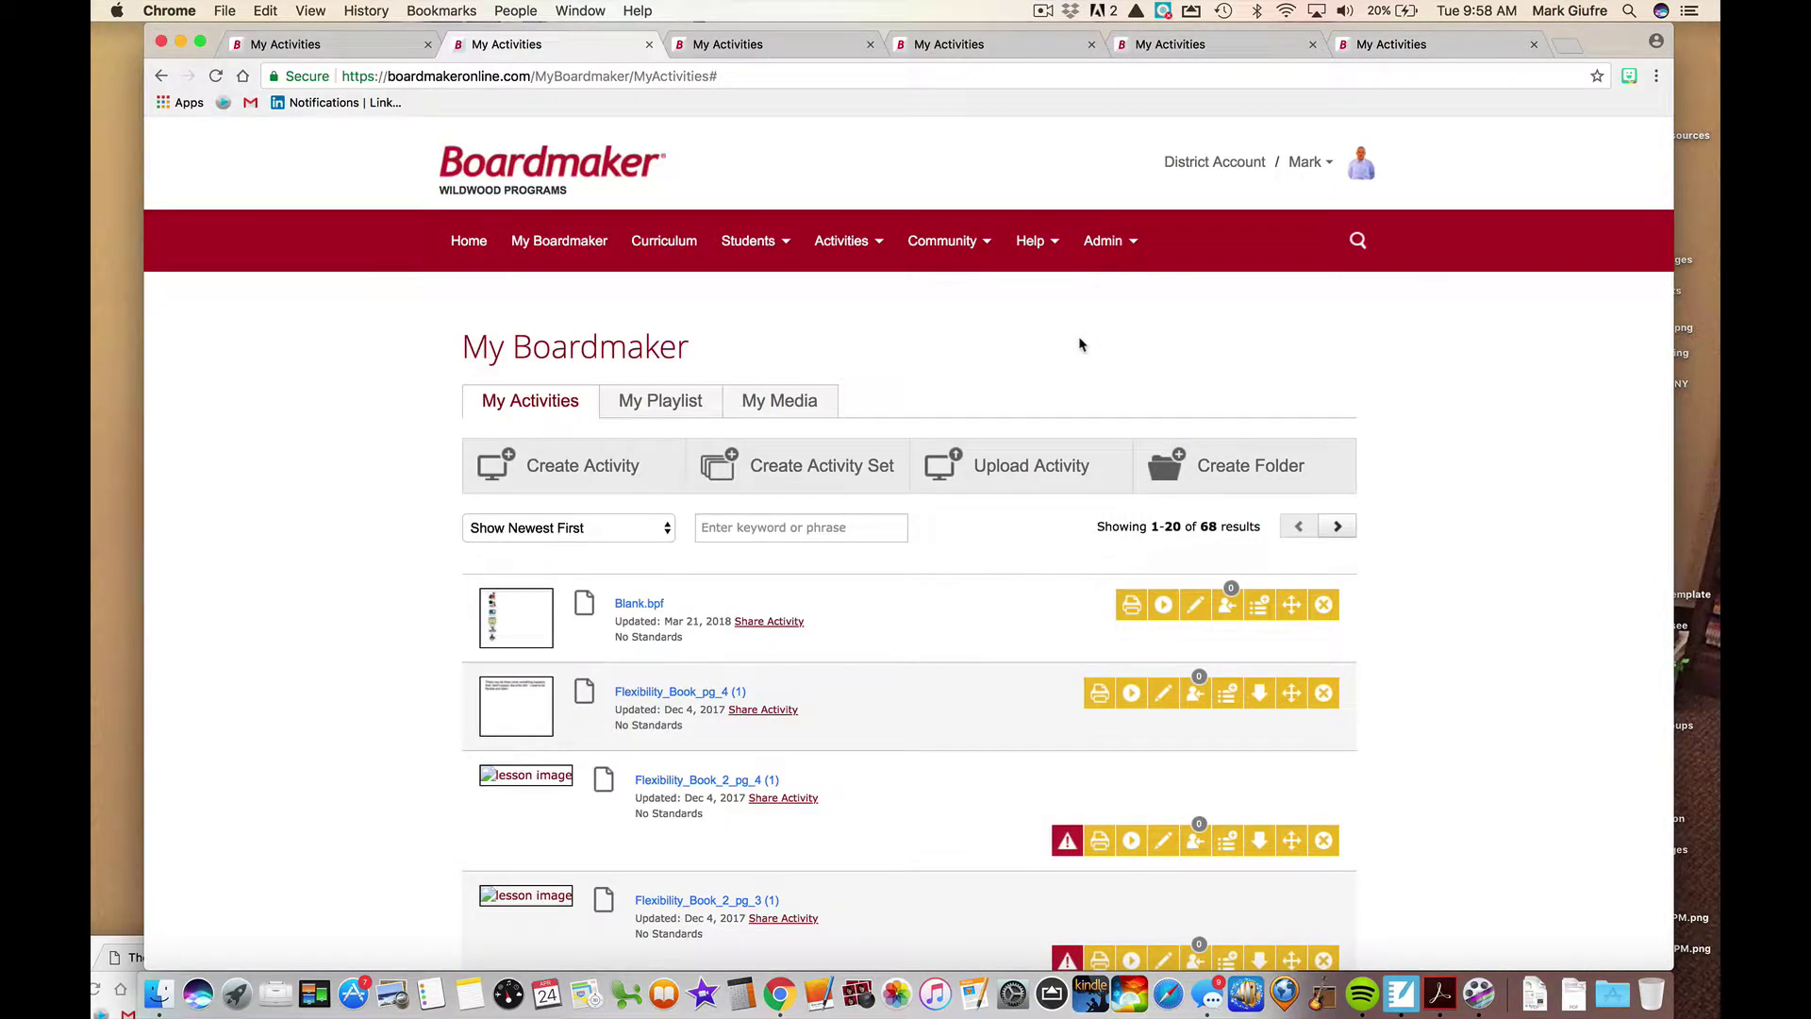
{"action": "left_click", "coordinate": [574, 456]}
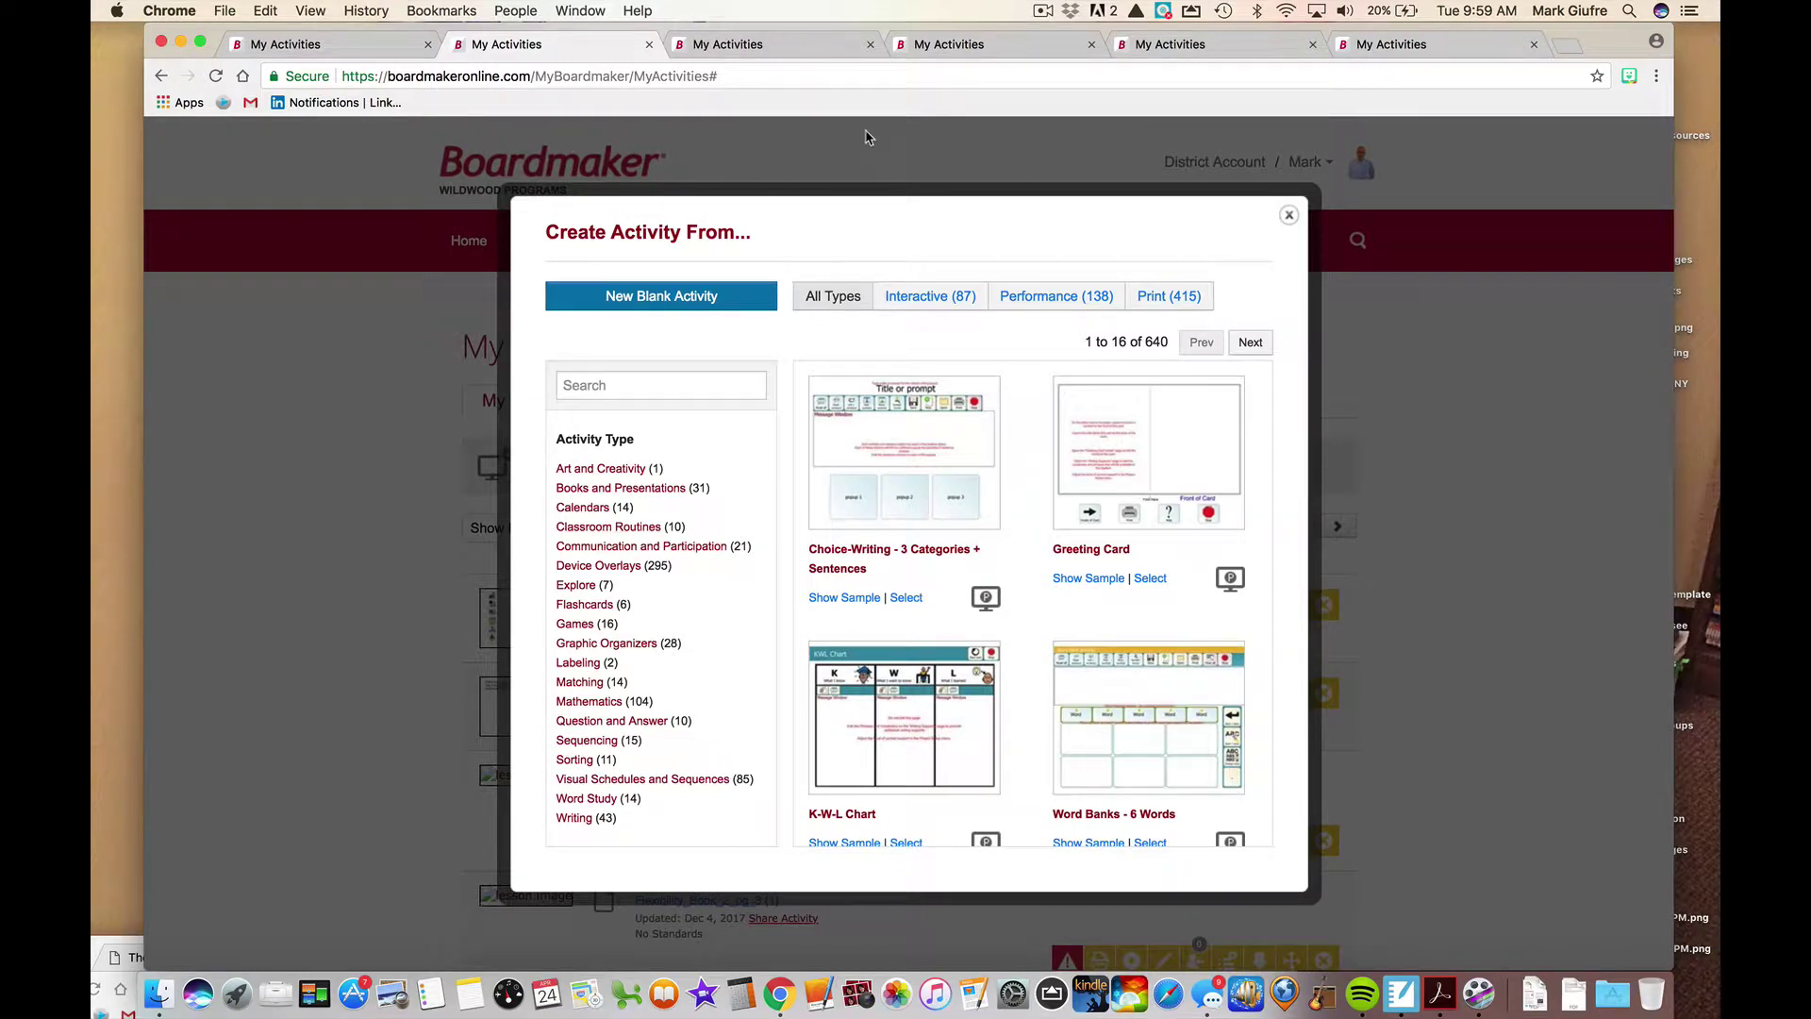
- Filter the Create Activity templates to the Matching activity type
{"action": "left_click", "coordinate": [724, 49]}
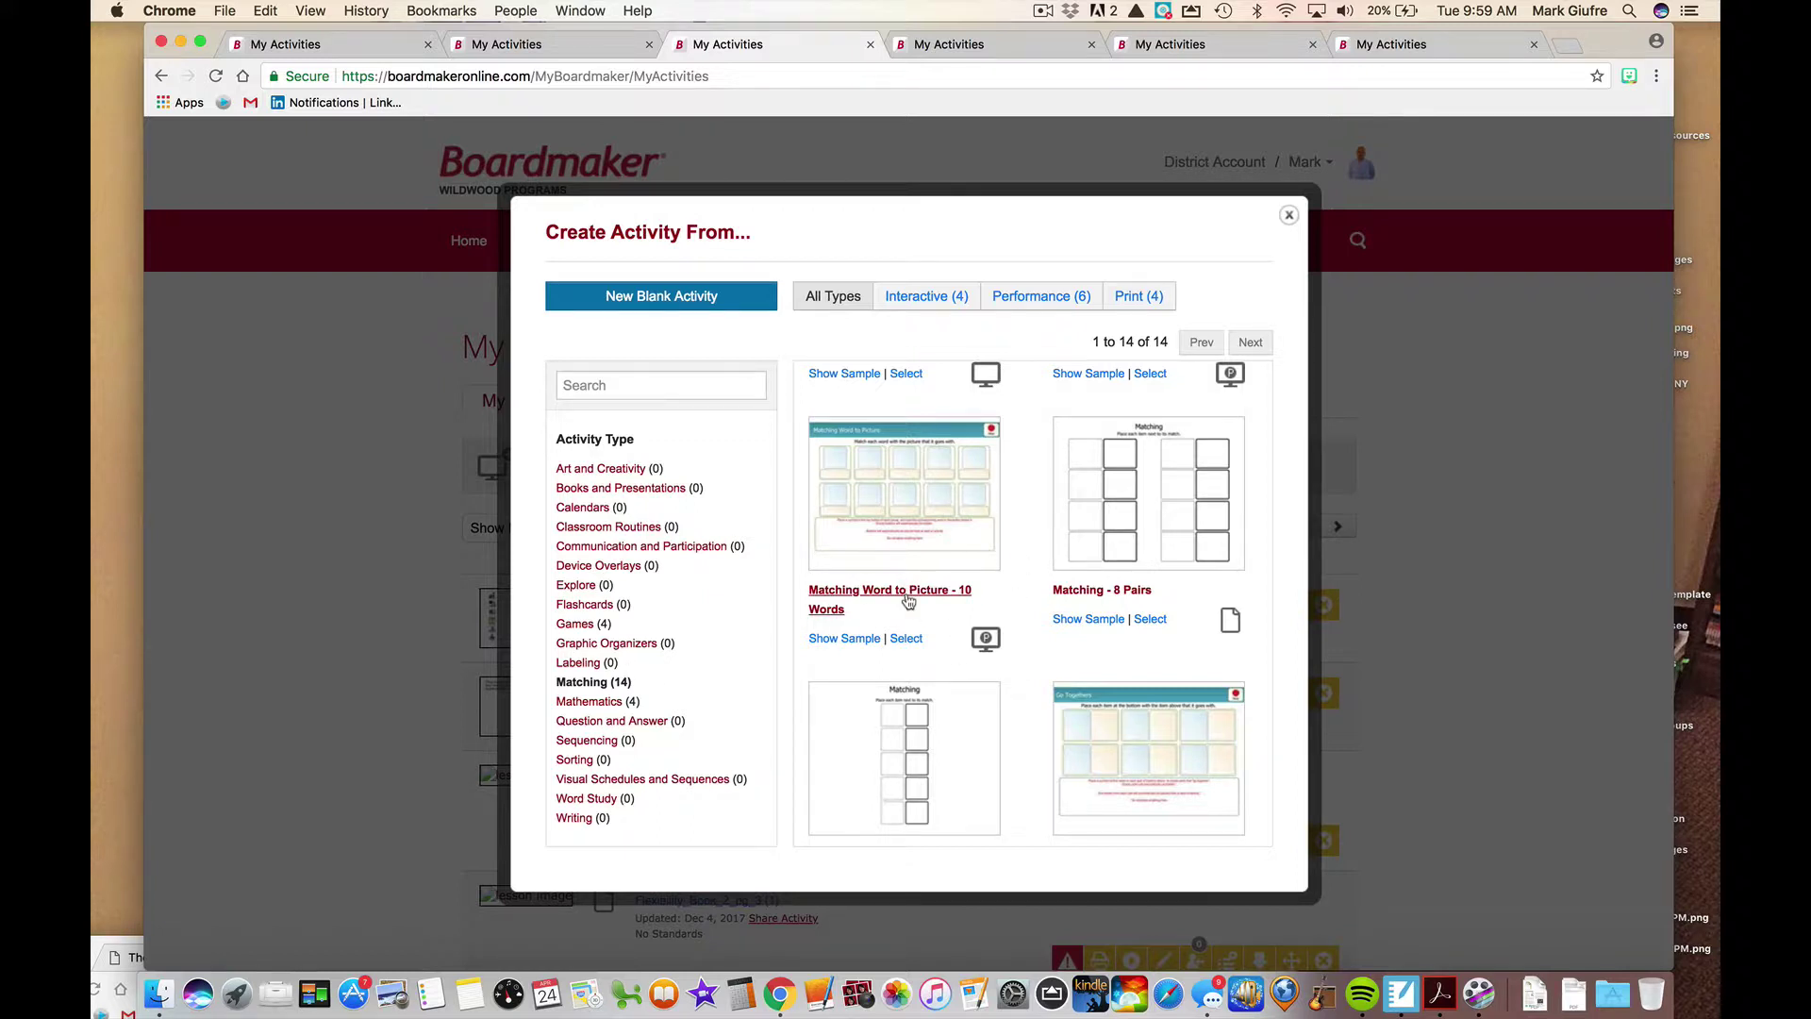
- Try the Matching Word to Picture sample, matching camel, car, boat and fuel, then leave it
{"action": "left_click", "coordinate": [844, 637]}
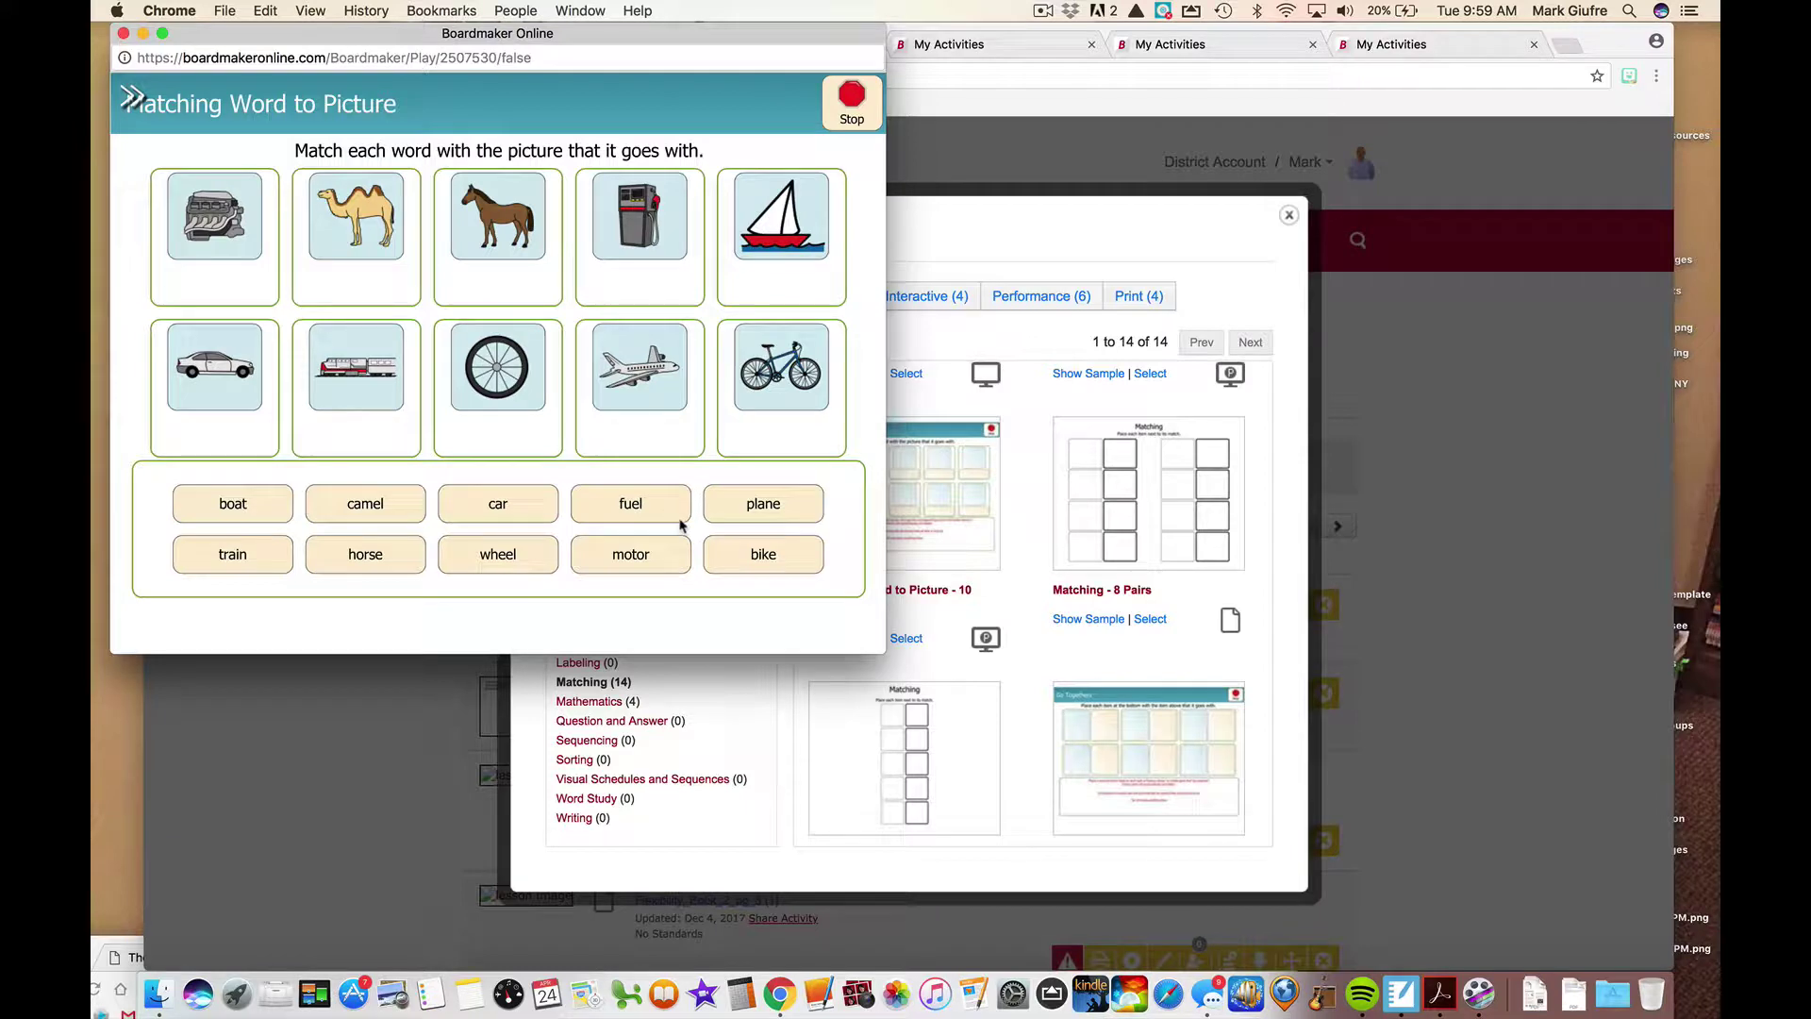
{"action": "left_click_drag", "start_coordinate": [365, 502], "coordinate": [355, 283]}
{"action": "left_click_drag", "start_coordinate": [503, 503], "coordinate": [240, 436]}
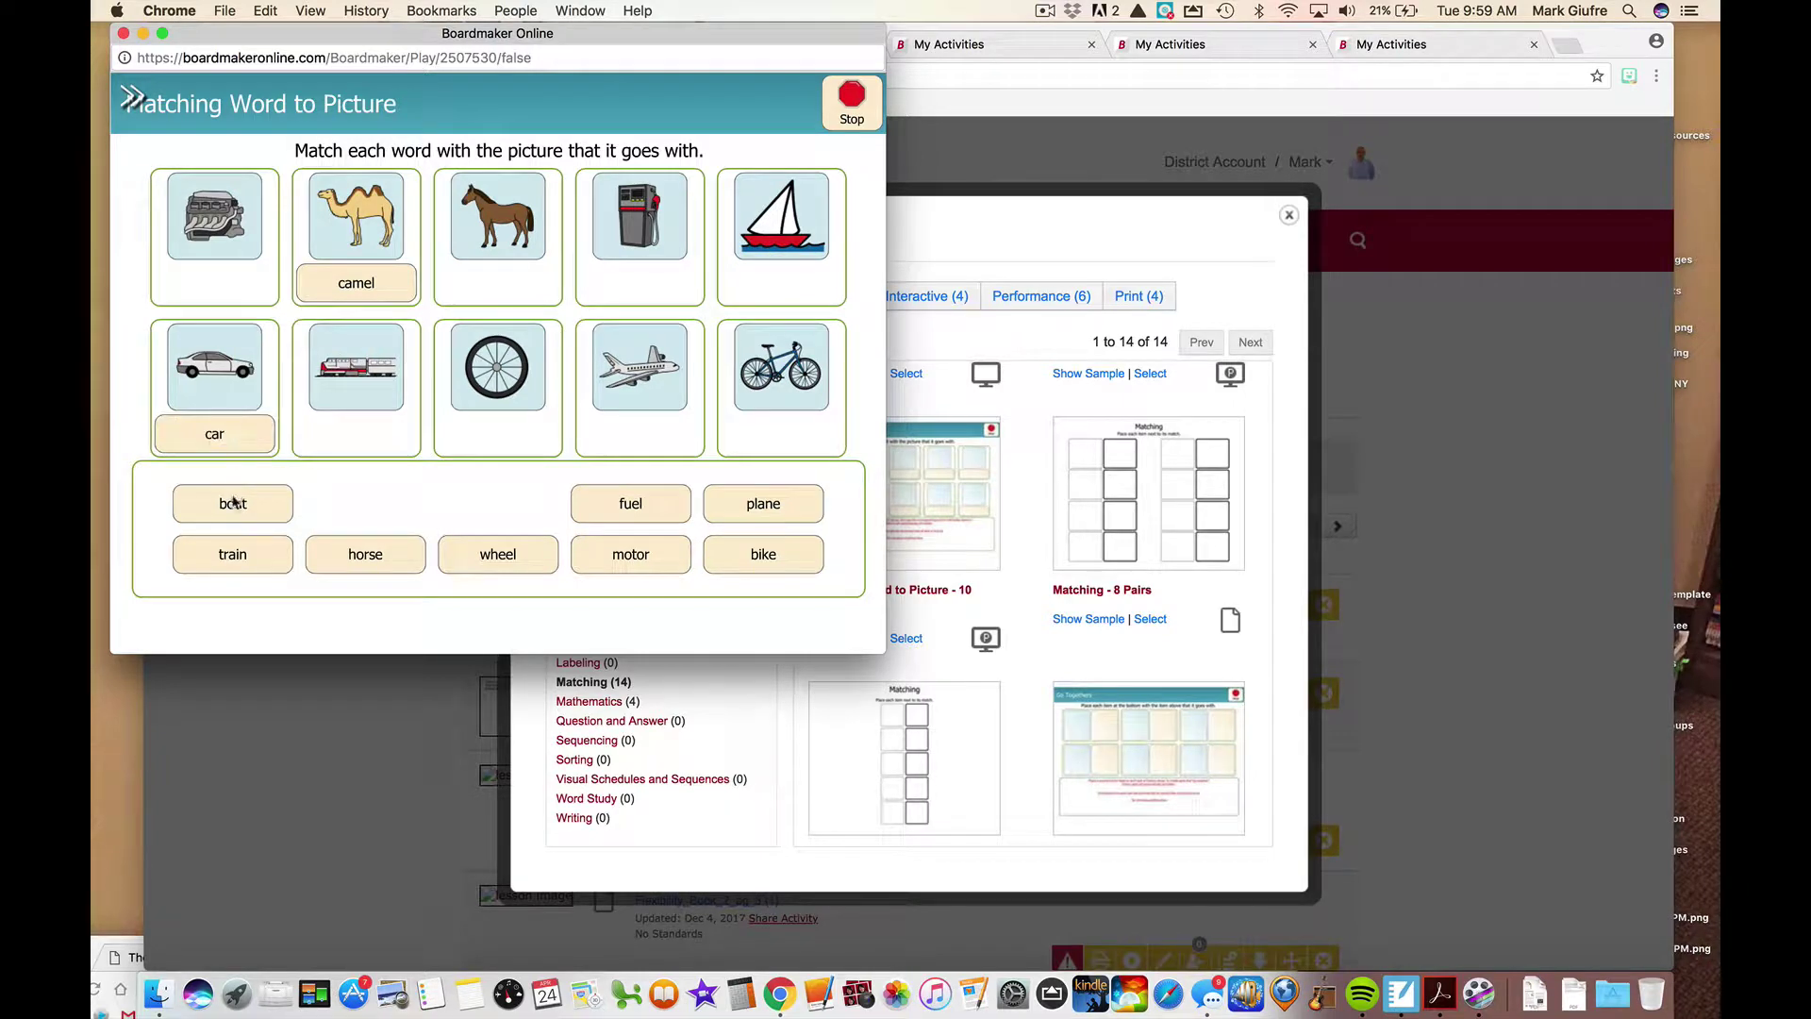
{"action": "left_click_drag", "start_coordinate": [234, 503], "coordinate": [781, 283]}
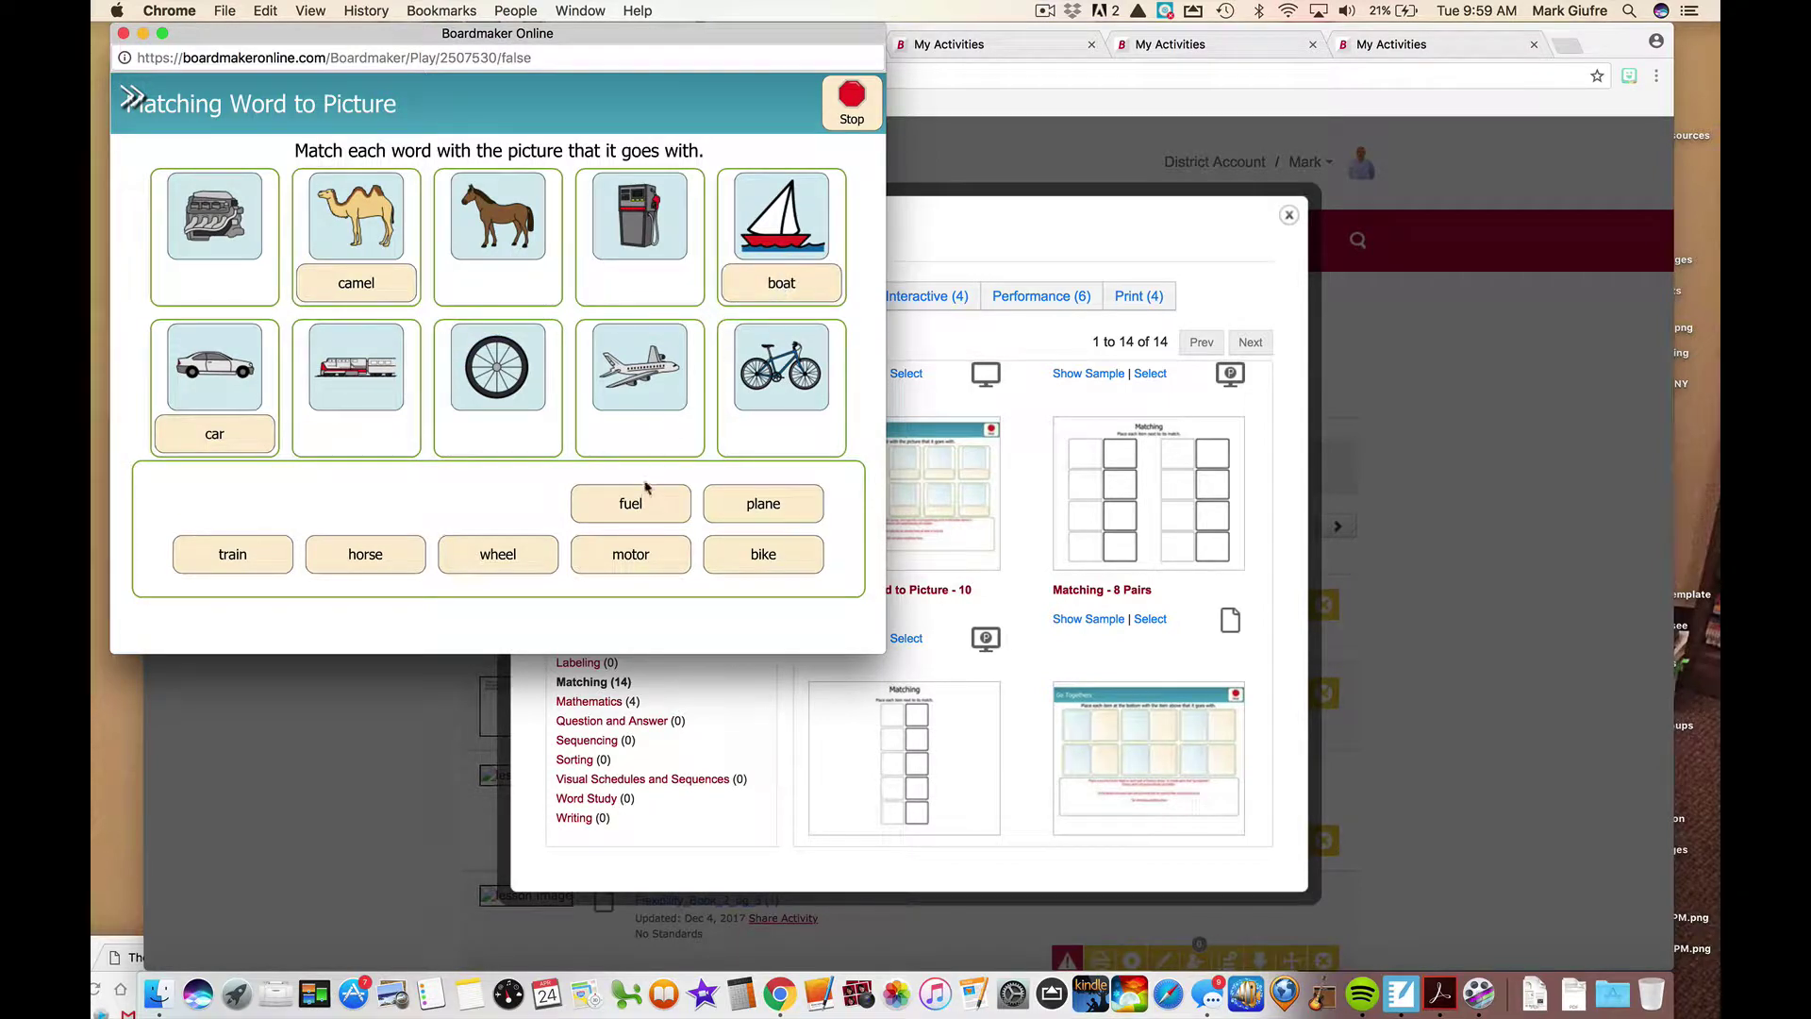
{"action": "left_click_drag", "start_coordinate": [648, 490], "coordinate": [659, 429]}
{"action": "left_click_drag", "start_coordinate": [648, 498], "coordinate": [647, 436]}
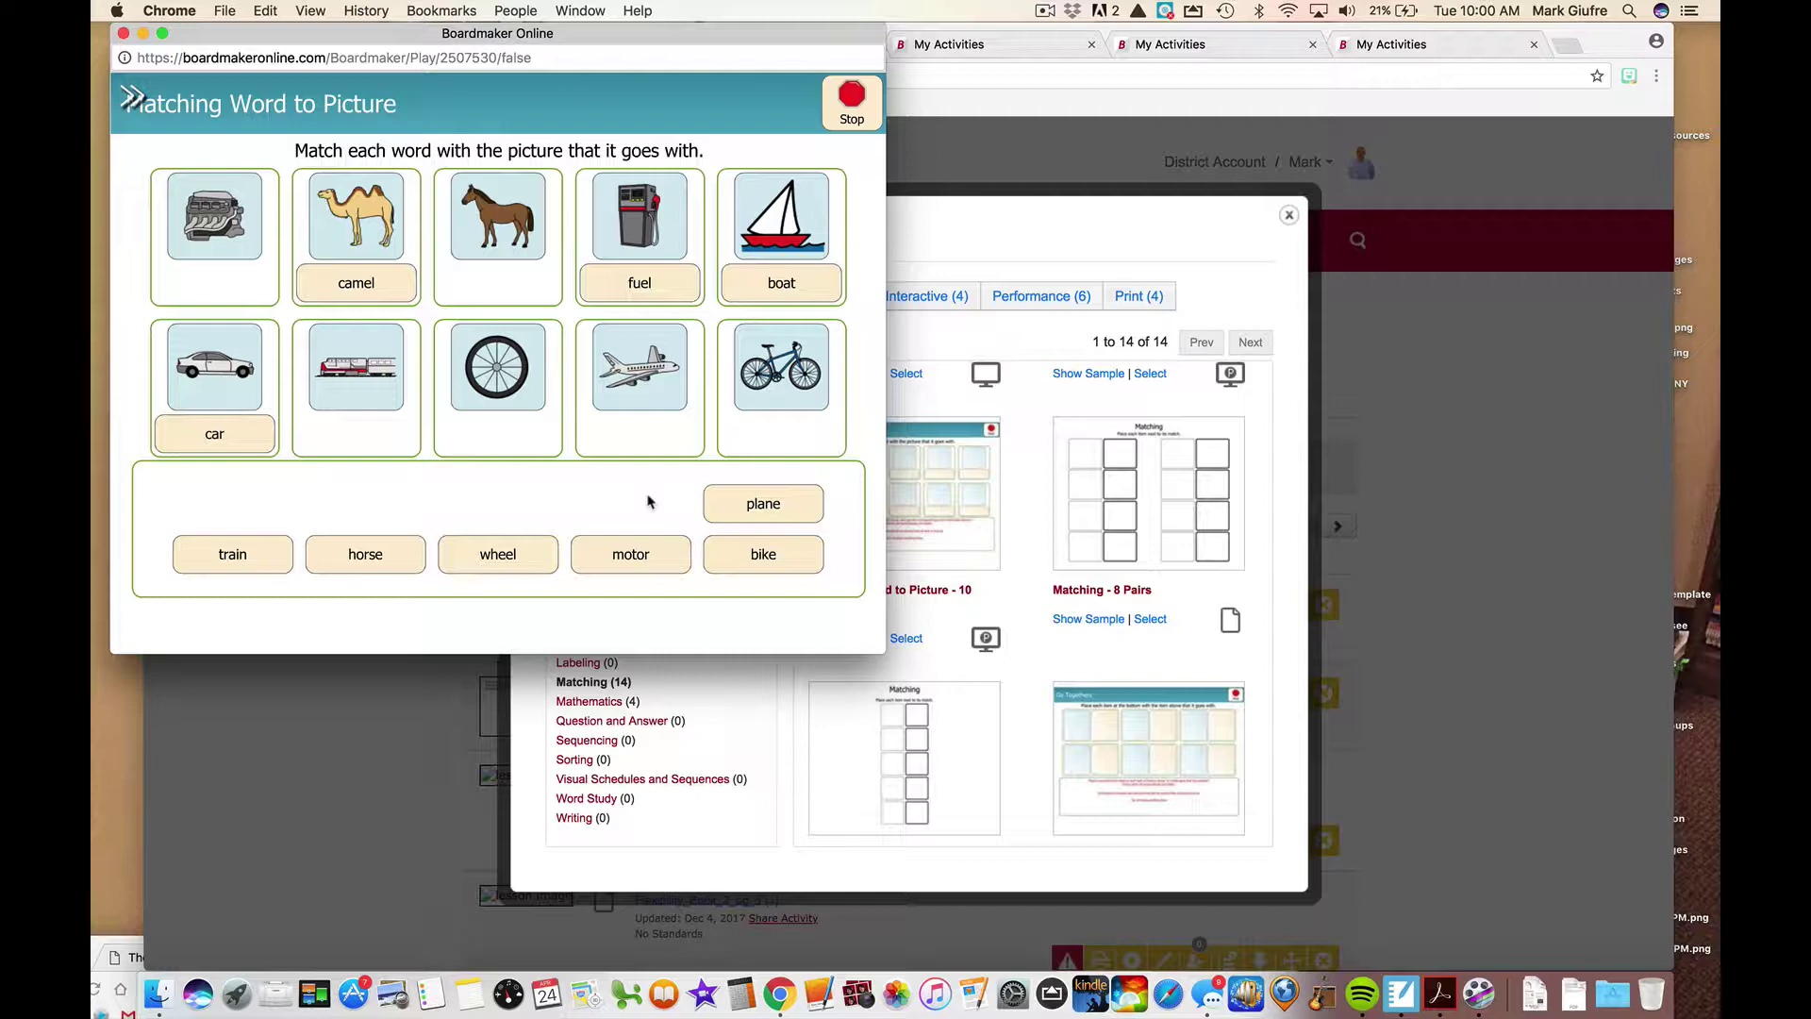
{"action": "left_click", "coordinate": [123, 33]}
{"action": "left_click", "coordinate": [1047, 343]}
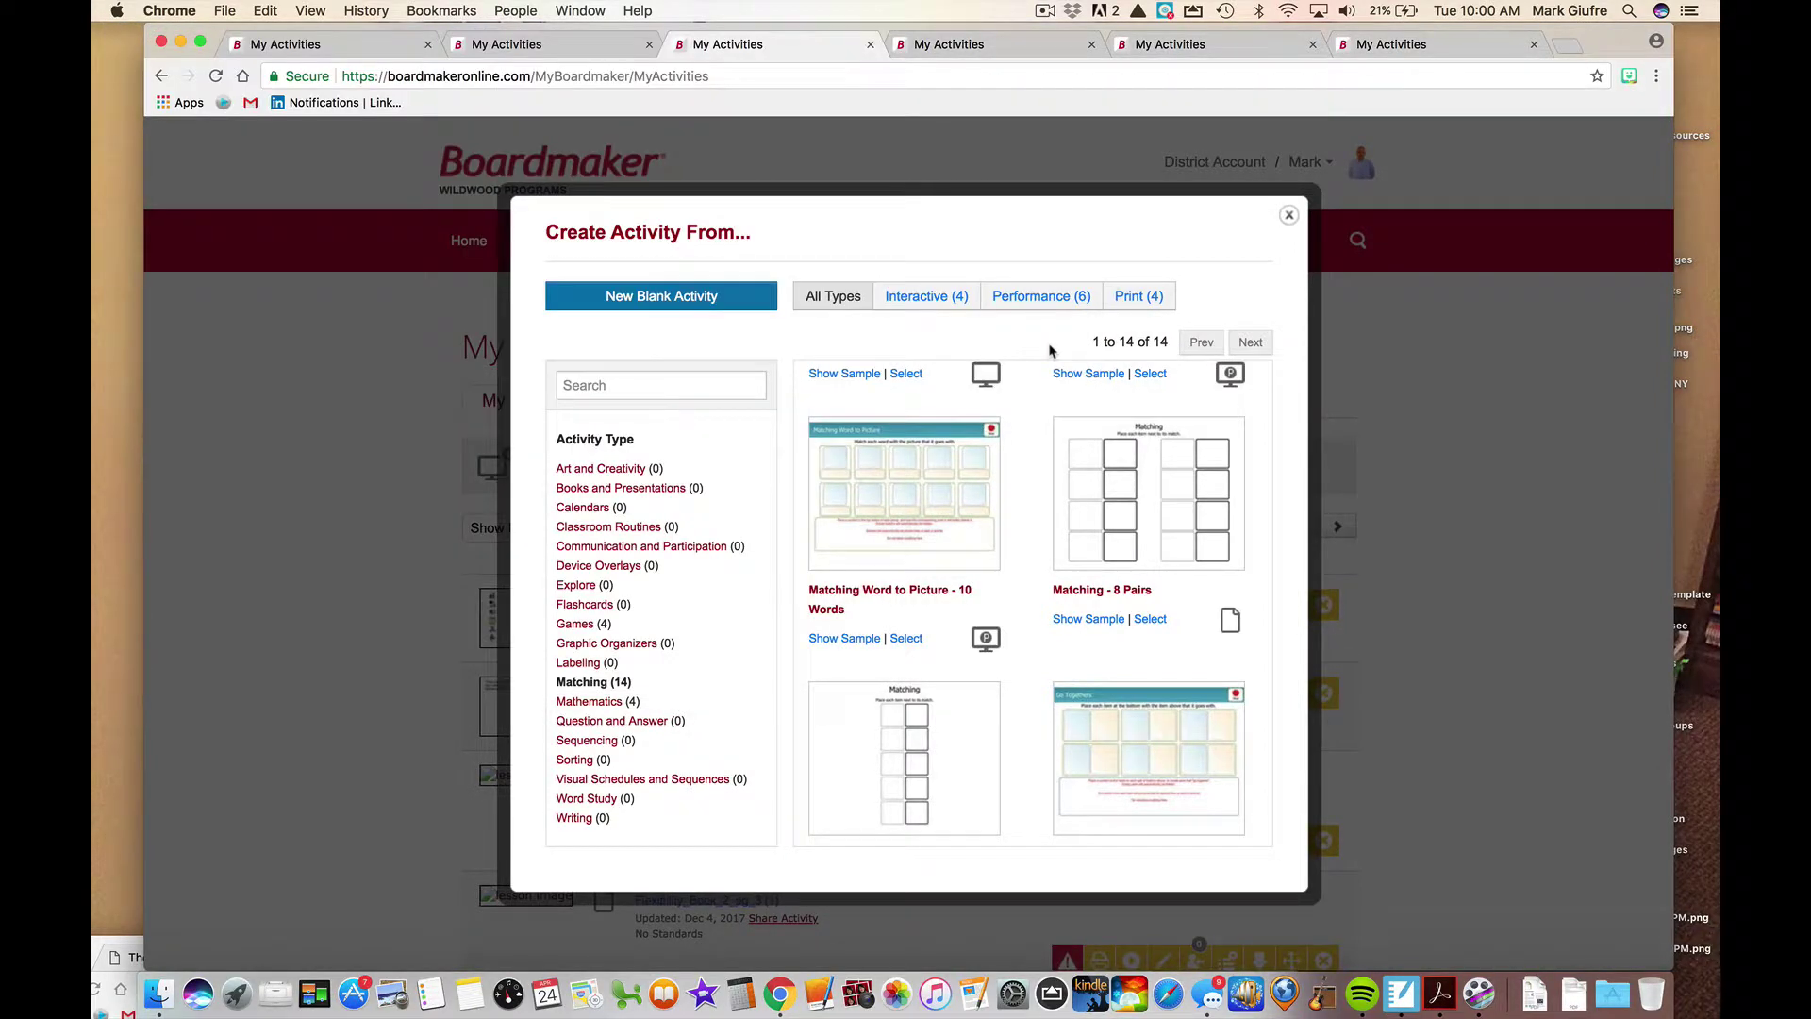
- Create an activity from Matching Word to Picture and search symbols for 'apple' for the first picture card
{"action": "left_click", "coordinate": [906, 639]}
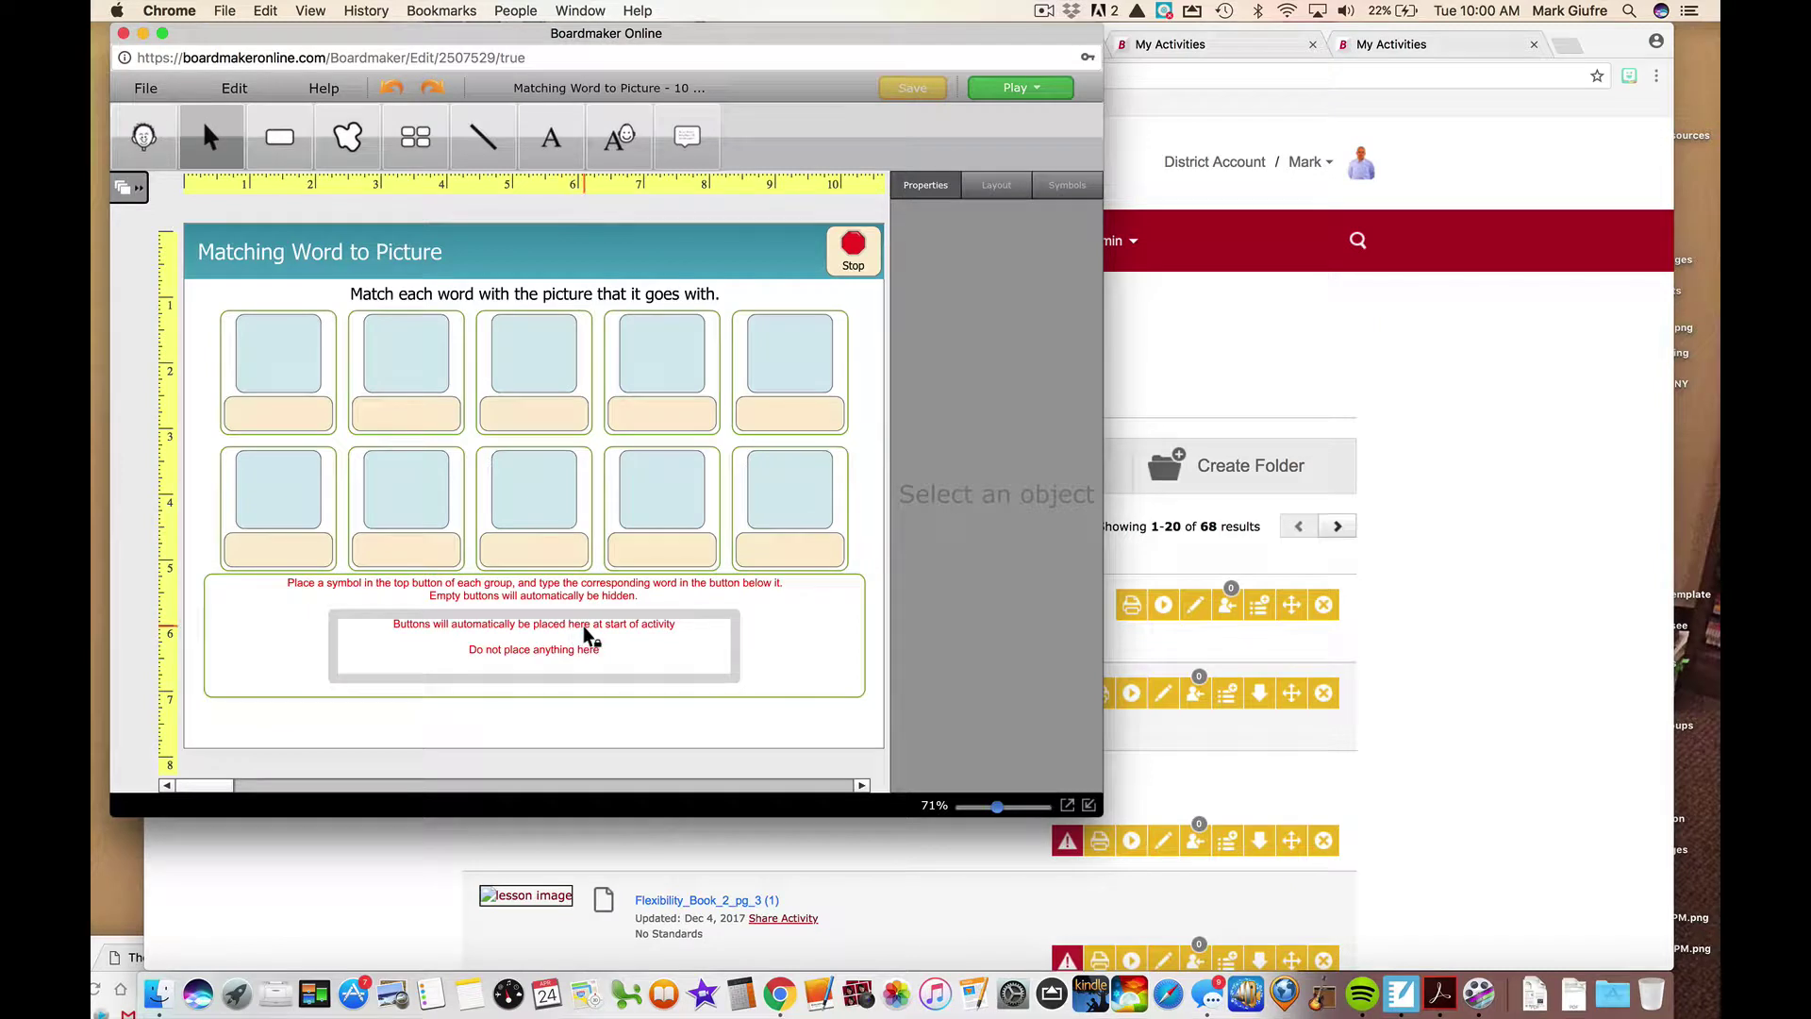
{"action": "left_click", "coordinate": [305, 357]}
{"action": "double_click", "coordinate": [305, 357]}
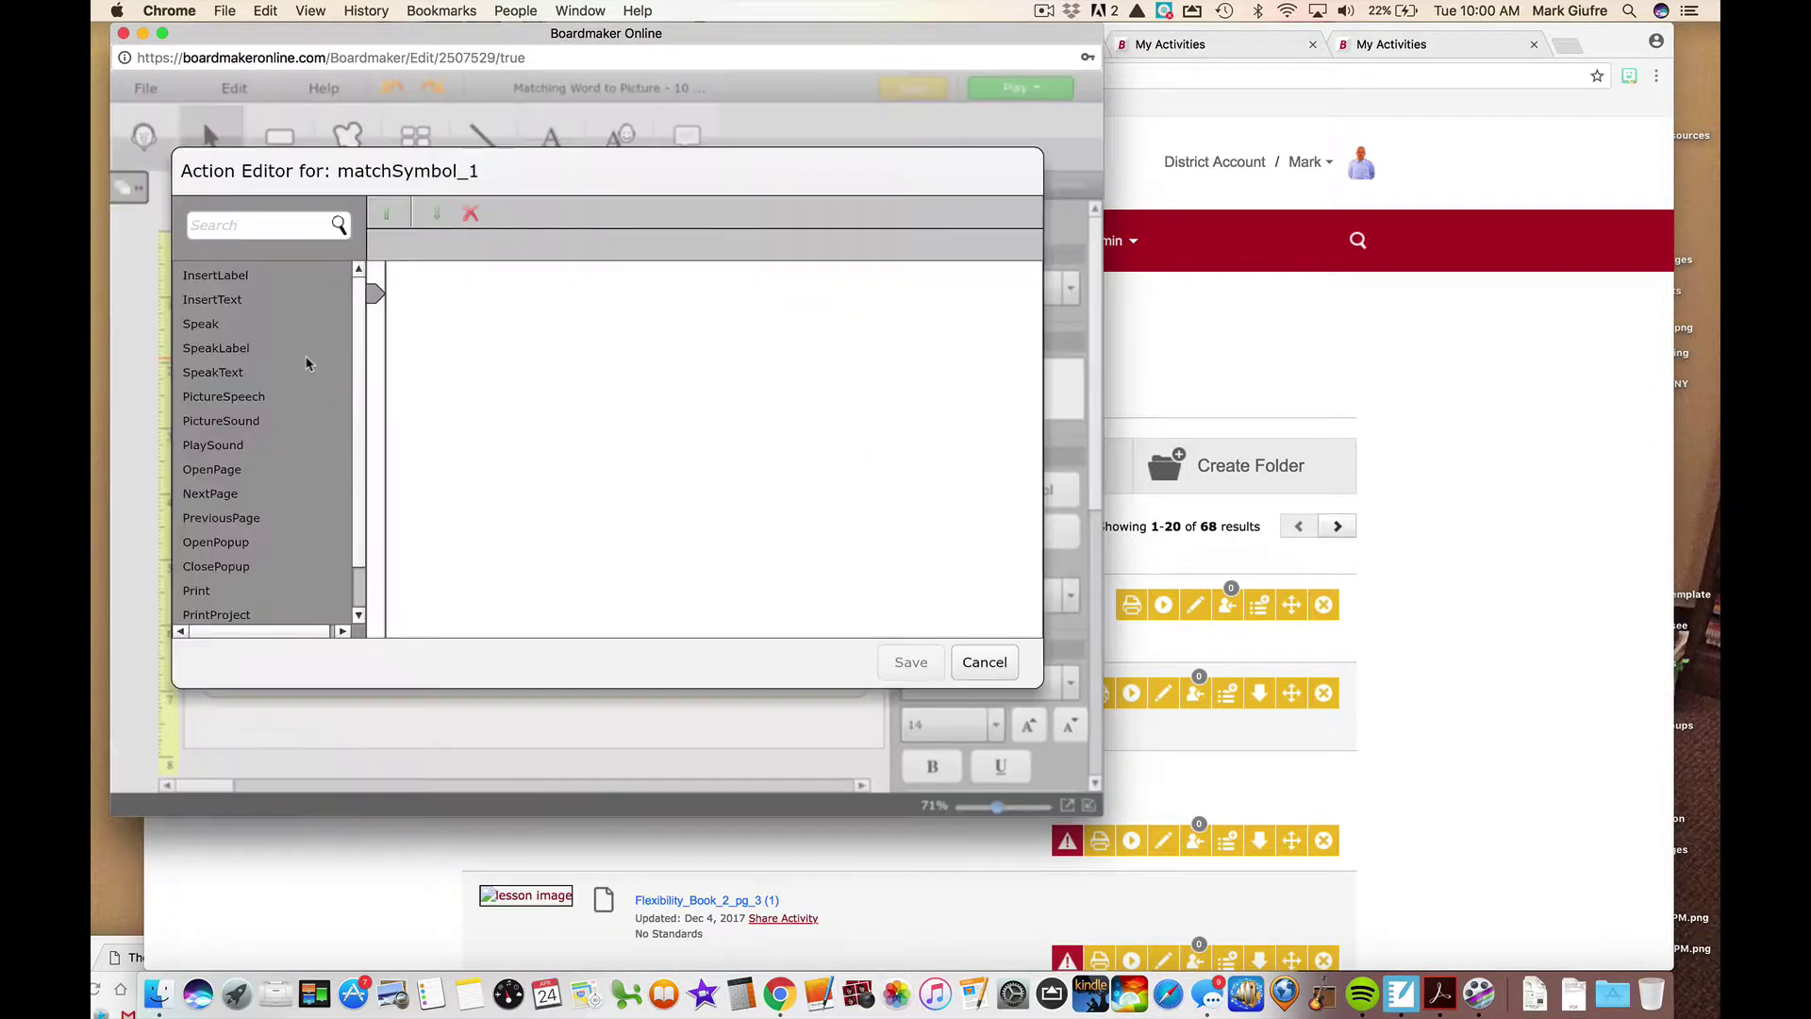
{"action": "left_click", "coordinate": [990, 660]}
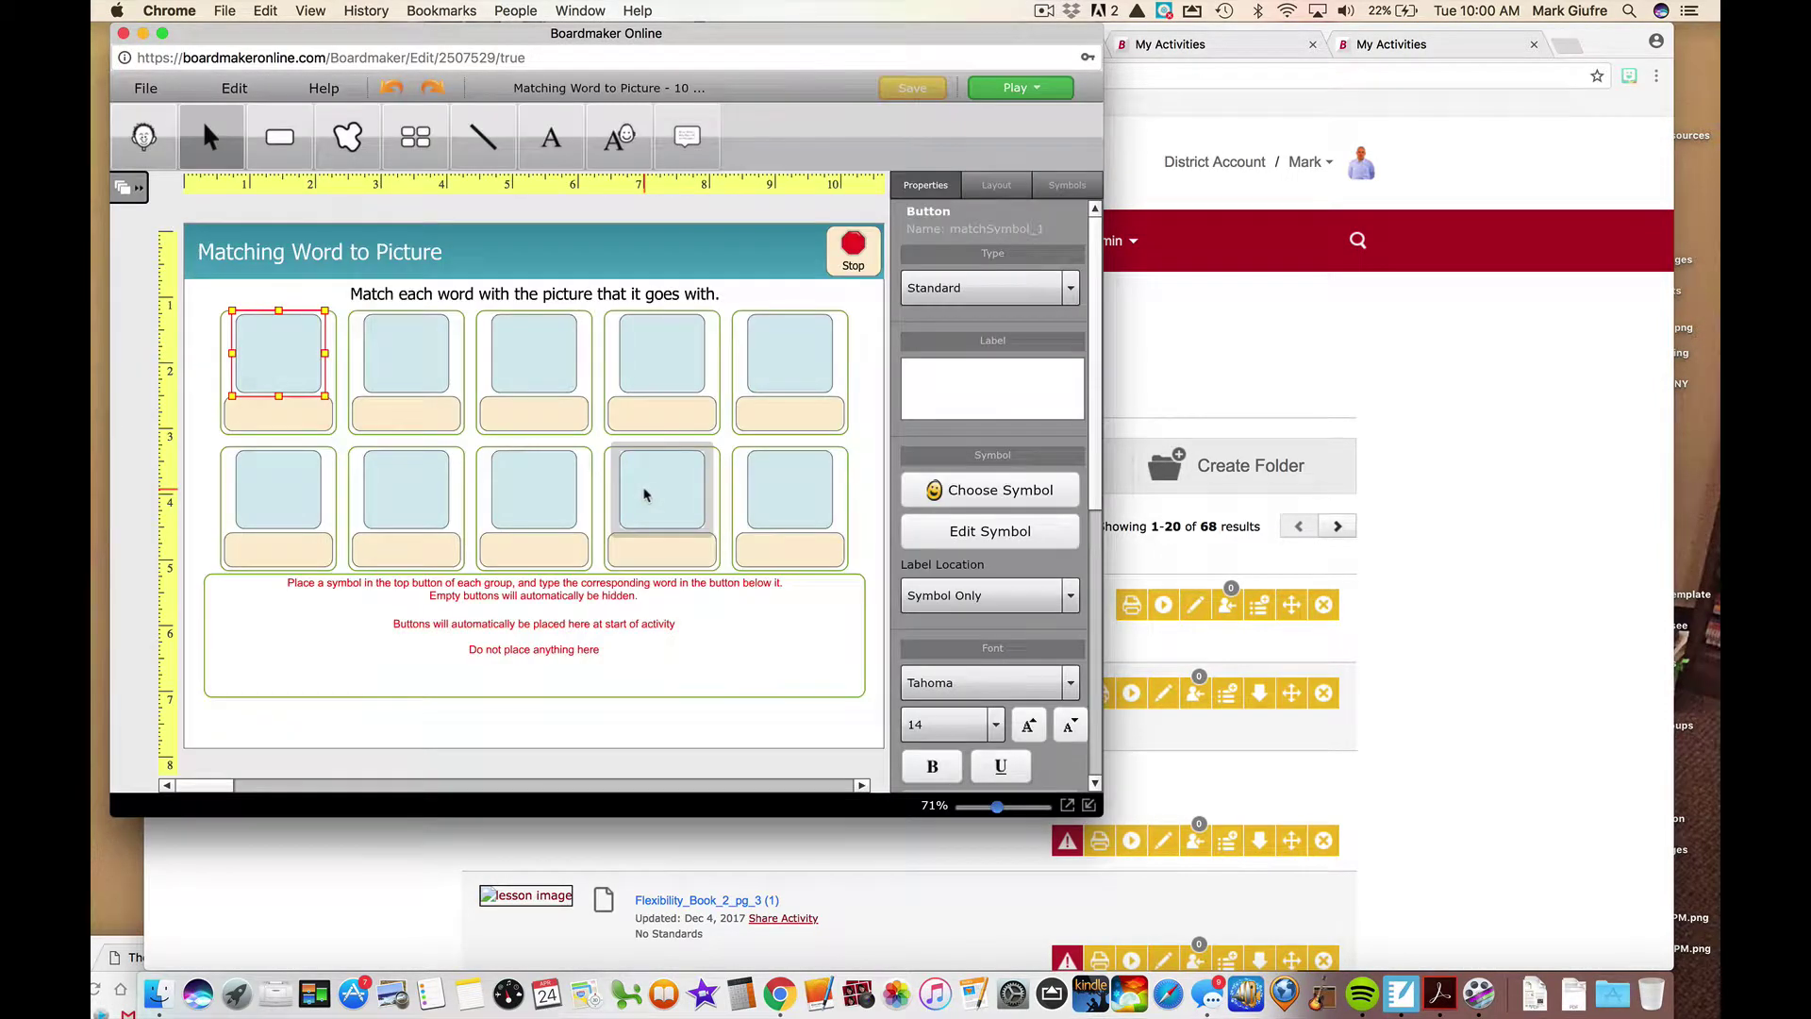
{"action": "double_click", "coordinate": [300, 356]}
{"action": "type", "text": "apple"}
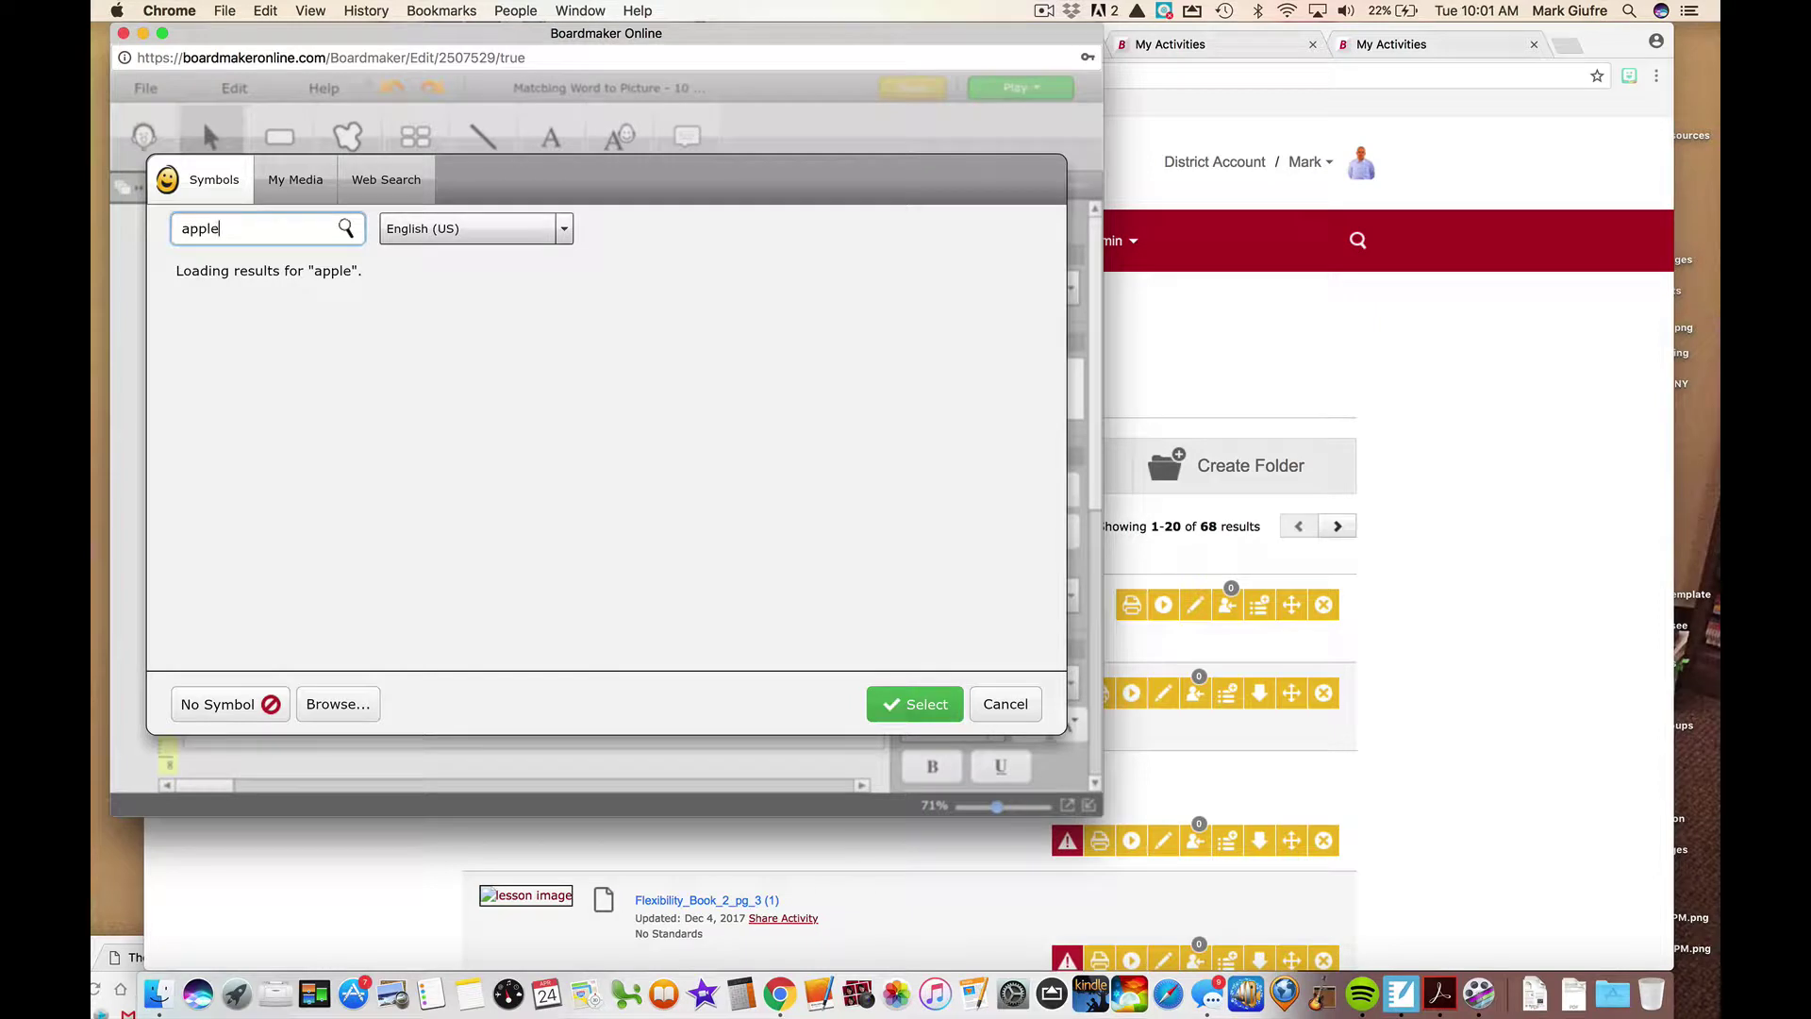
- Place the apple picture in the first card and label its word card 'Apple'
{"action": "left_click", "coordinate": [914, 704]}
{"action": "double_click", "coordinate": [294, 407]}
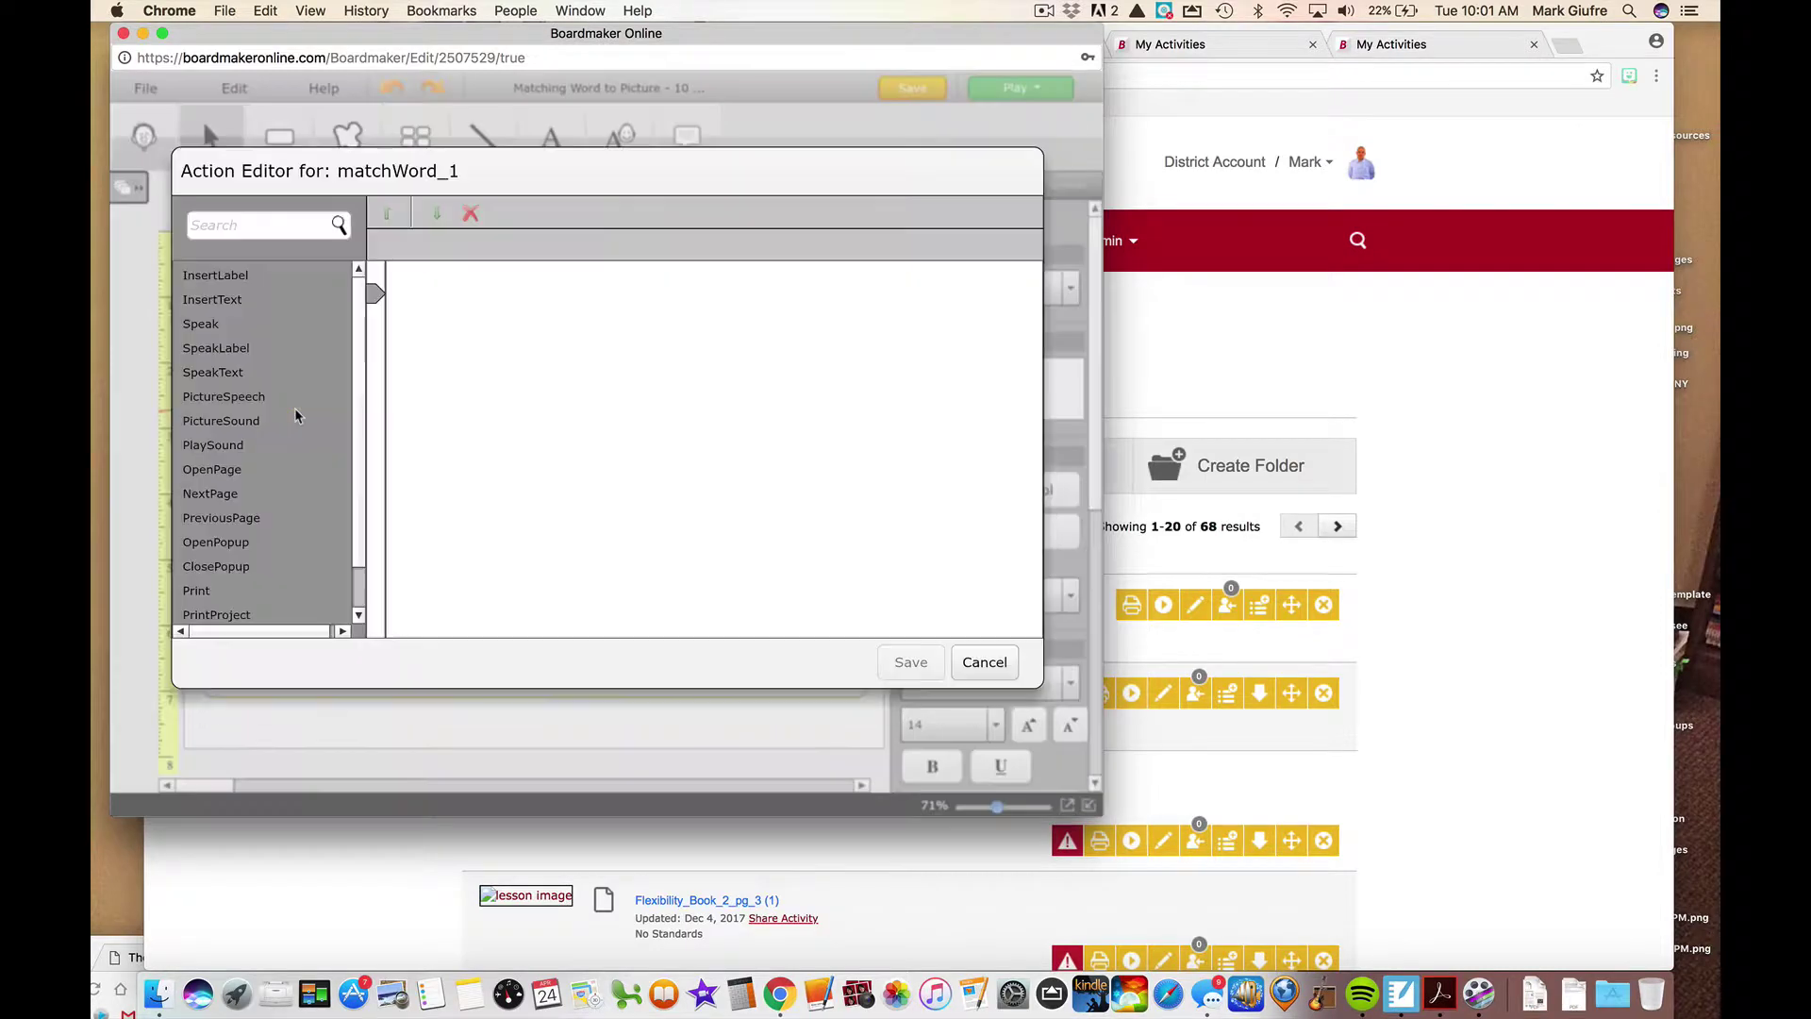
{"action": "left_click", "coordinate": [997, 673]}
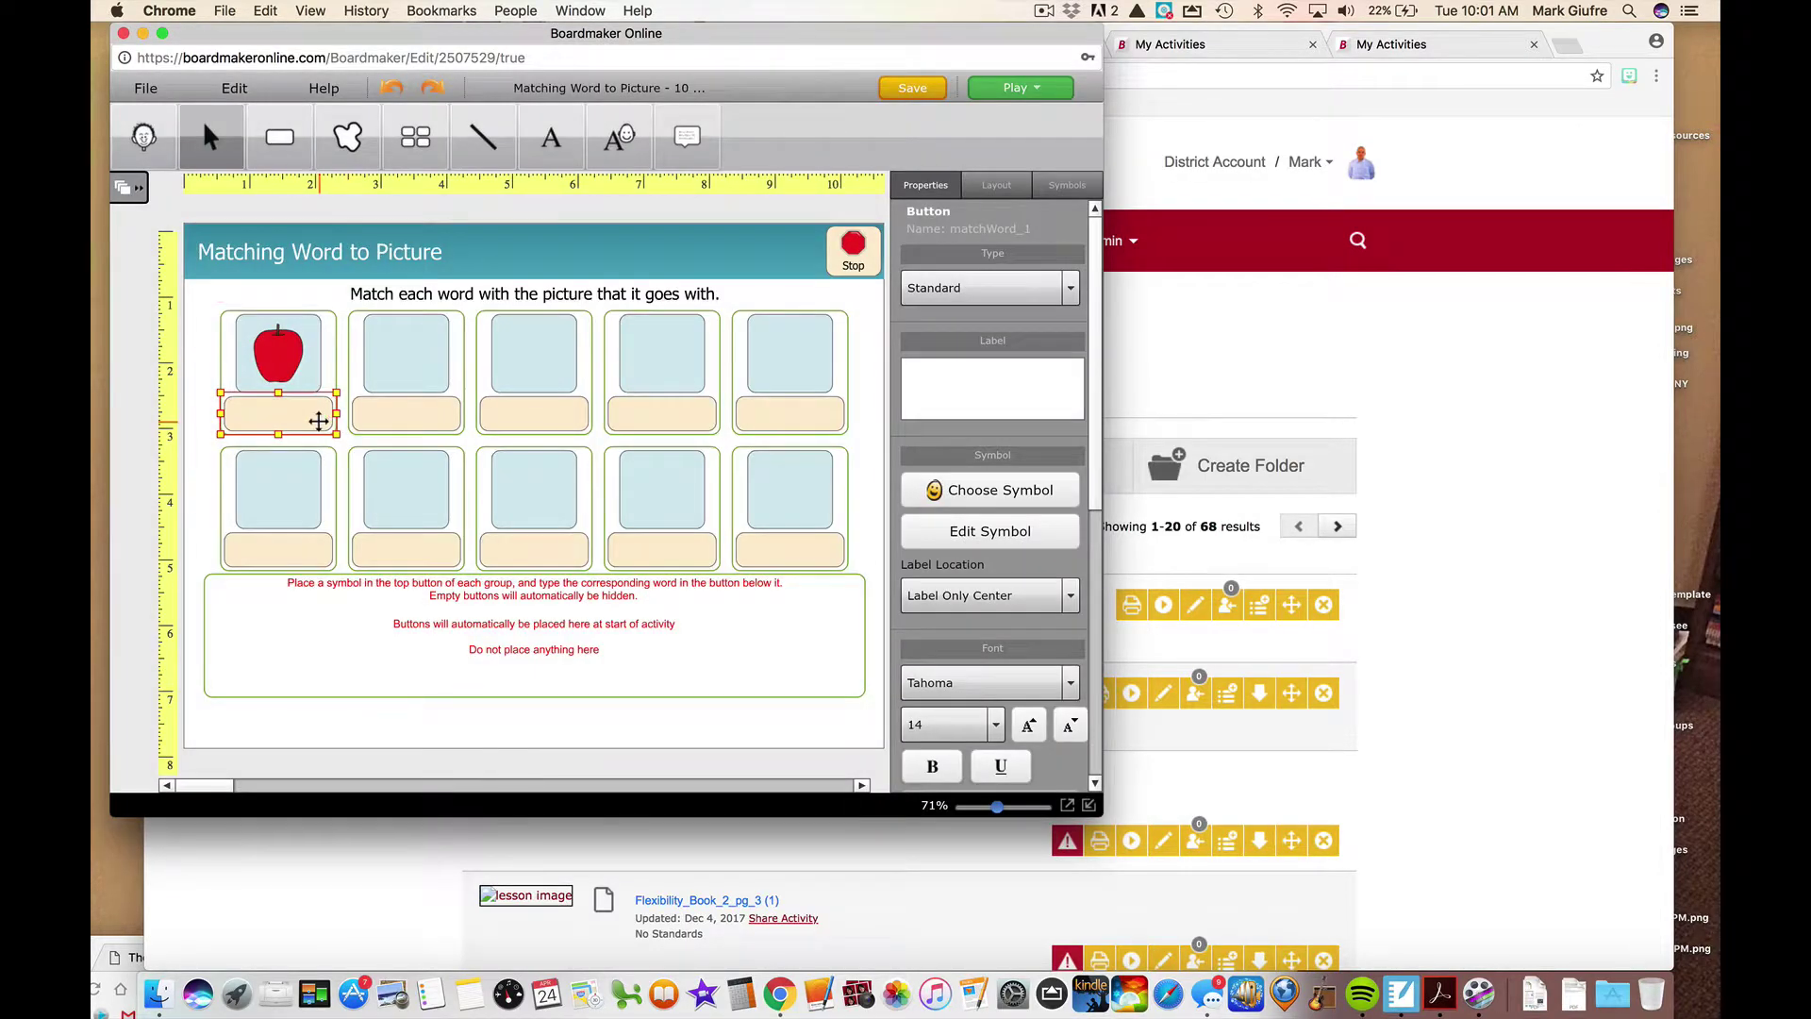
{"action": "double_click", "coordinate": [319, 421]}
{"action": "double_click", "coordinate": [319, 421]}
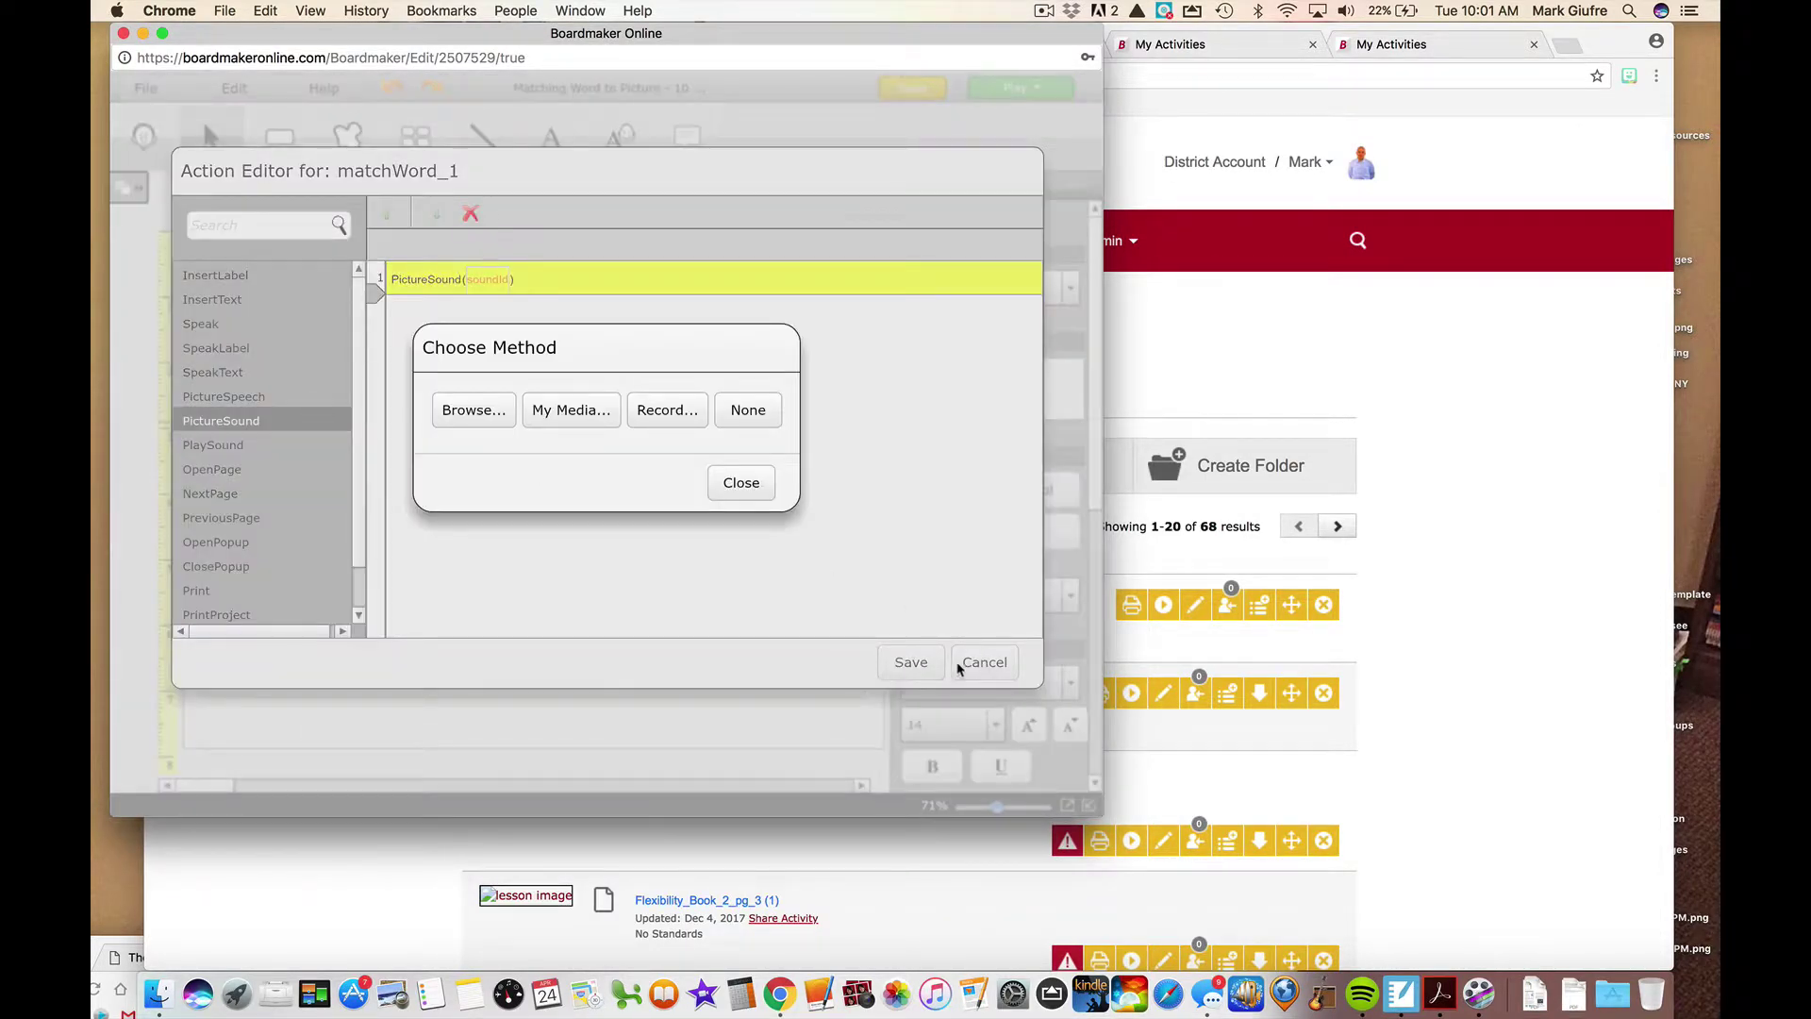
{"action": "left_click", "coordinate": [741, 482]}
{"action": "left_click", "coordinate": [984, 662]}
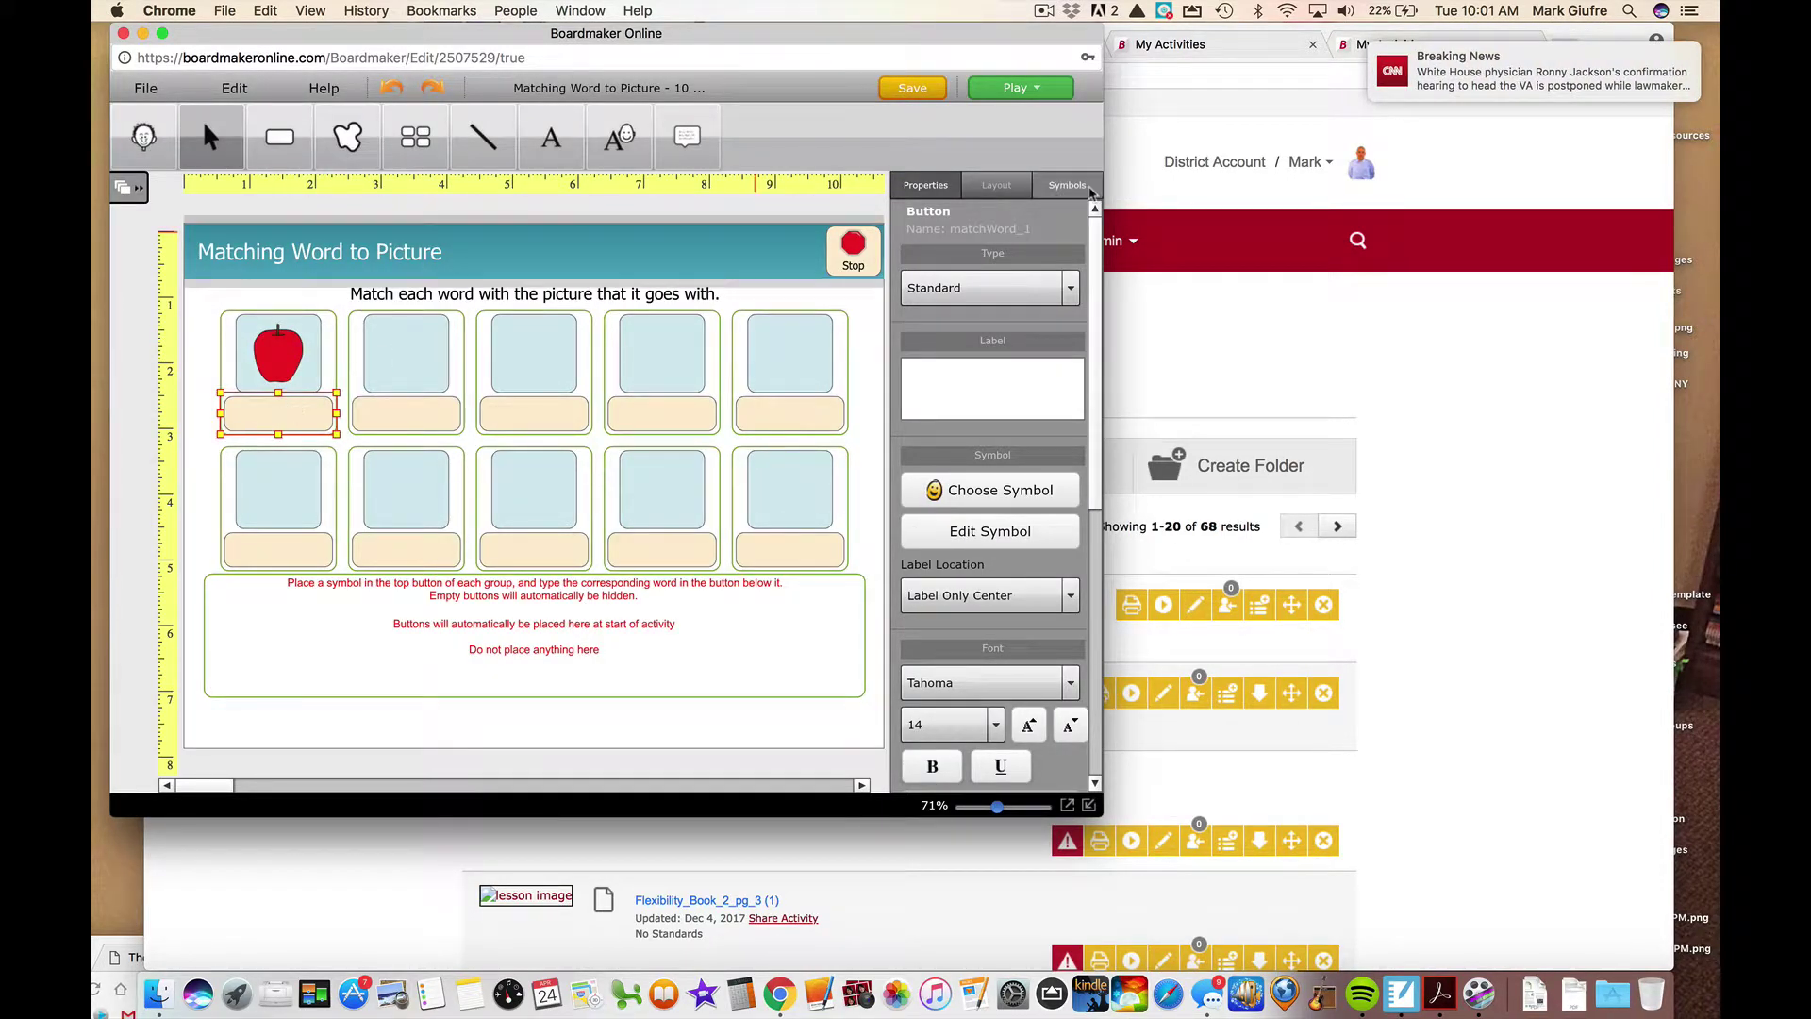
{"action": "double_click", "coordinate": [283, 413]}
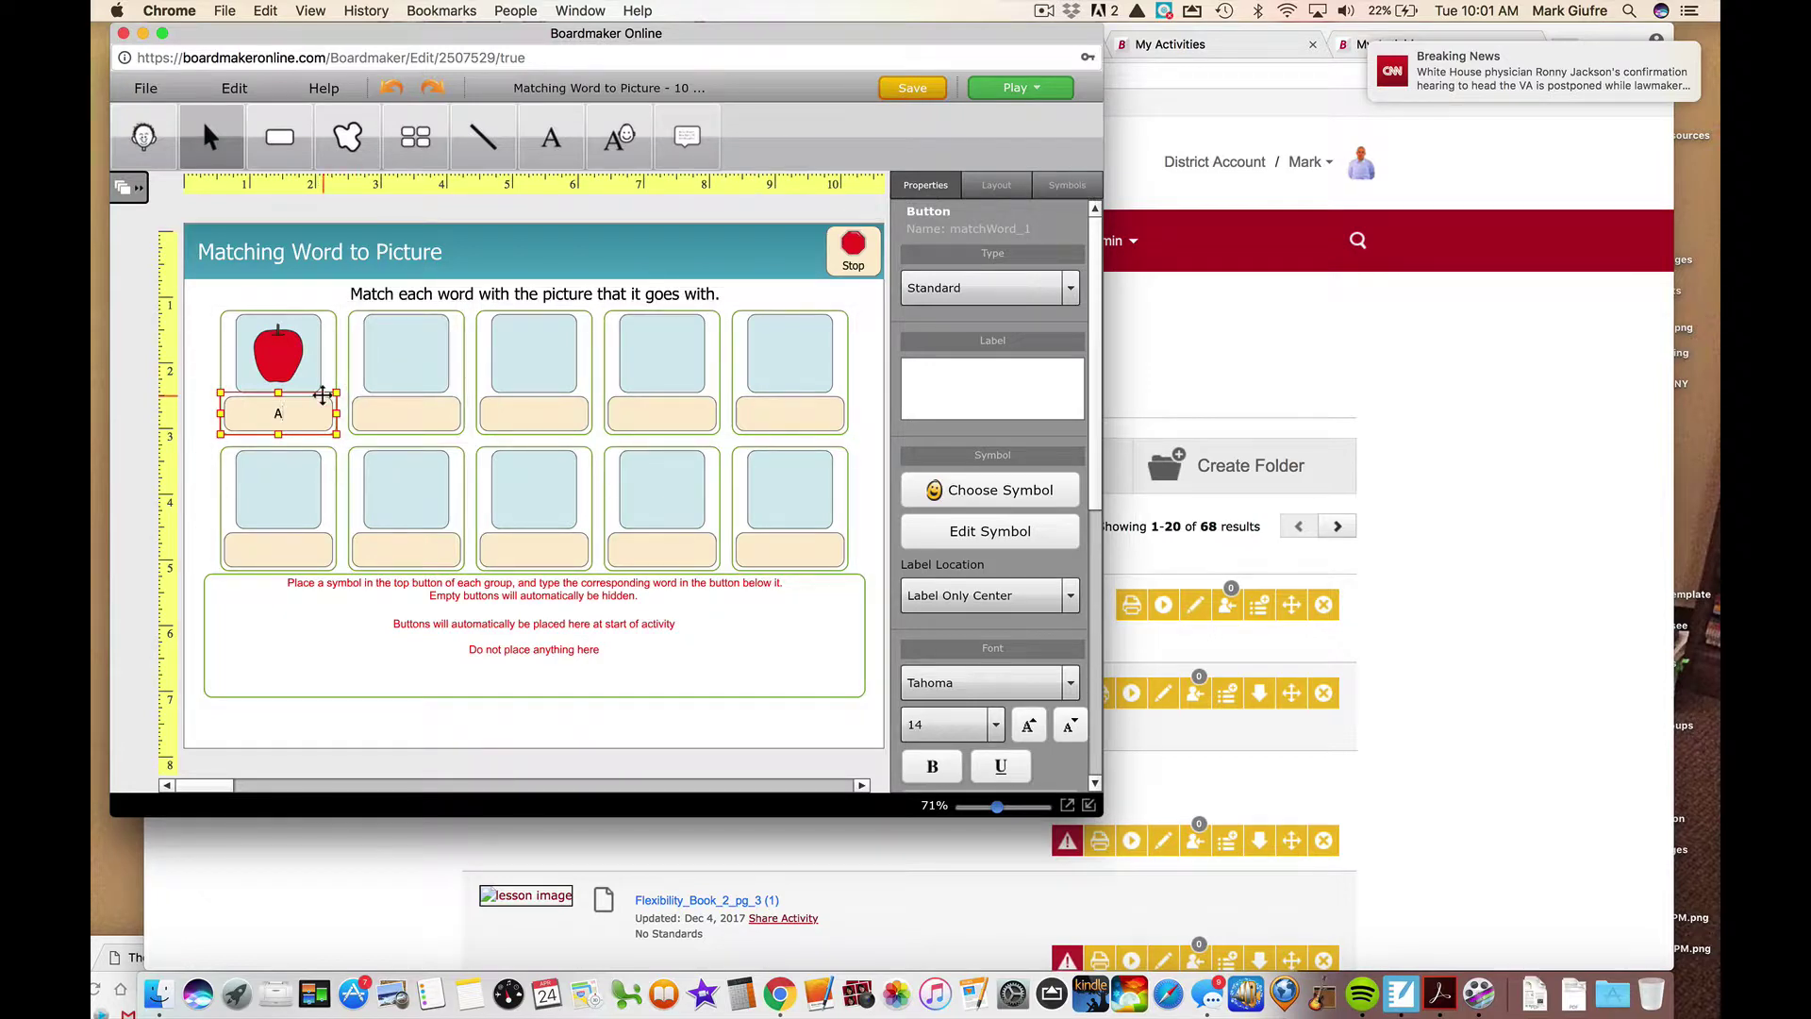
{"action": "type", "text": "Apple"}
- Add a banana picture to the second card and label its word card 'Banana'
{"action": "left_click", "coordinate": [401, 356]}
{"action": "double_click", "coordinate": [401, 356]}
{"action": "type", "text": "Banana"}
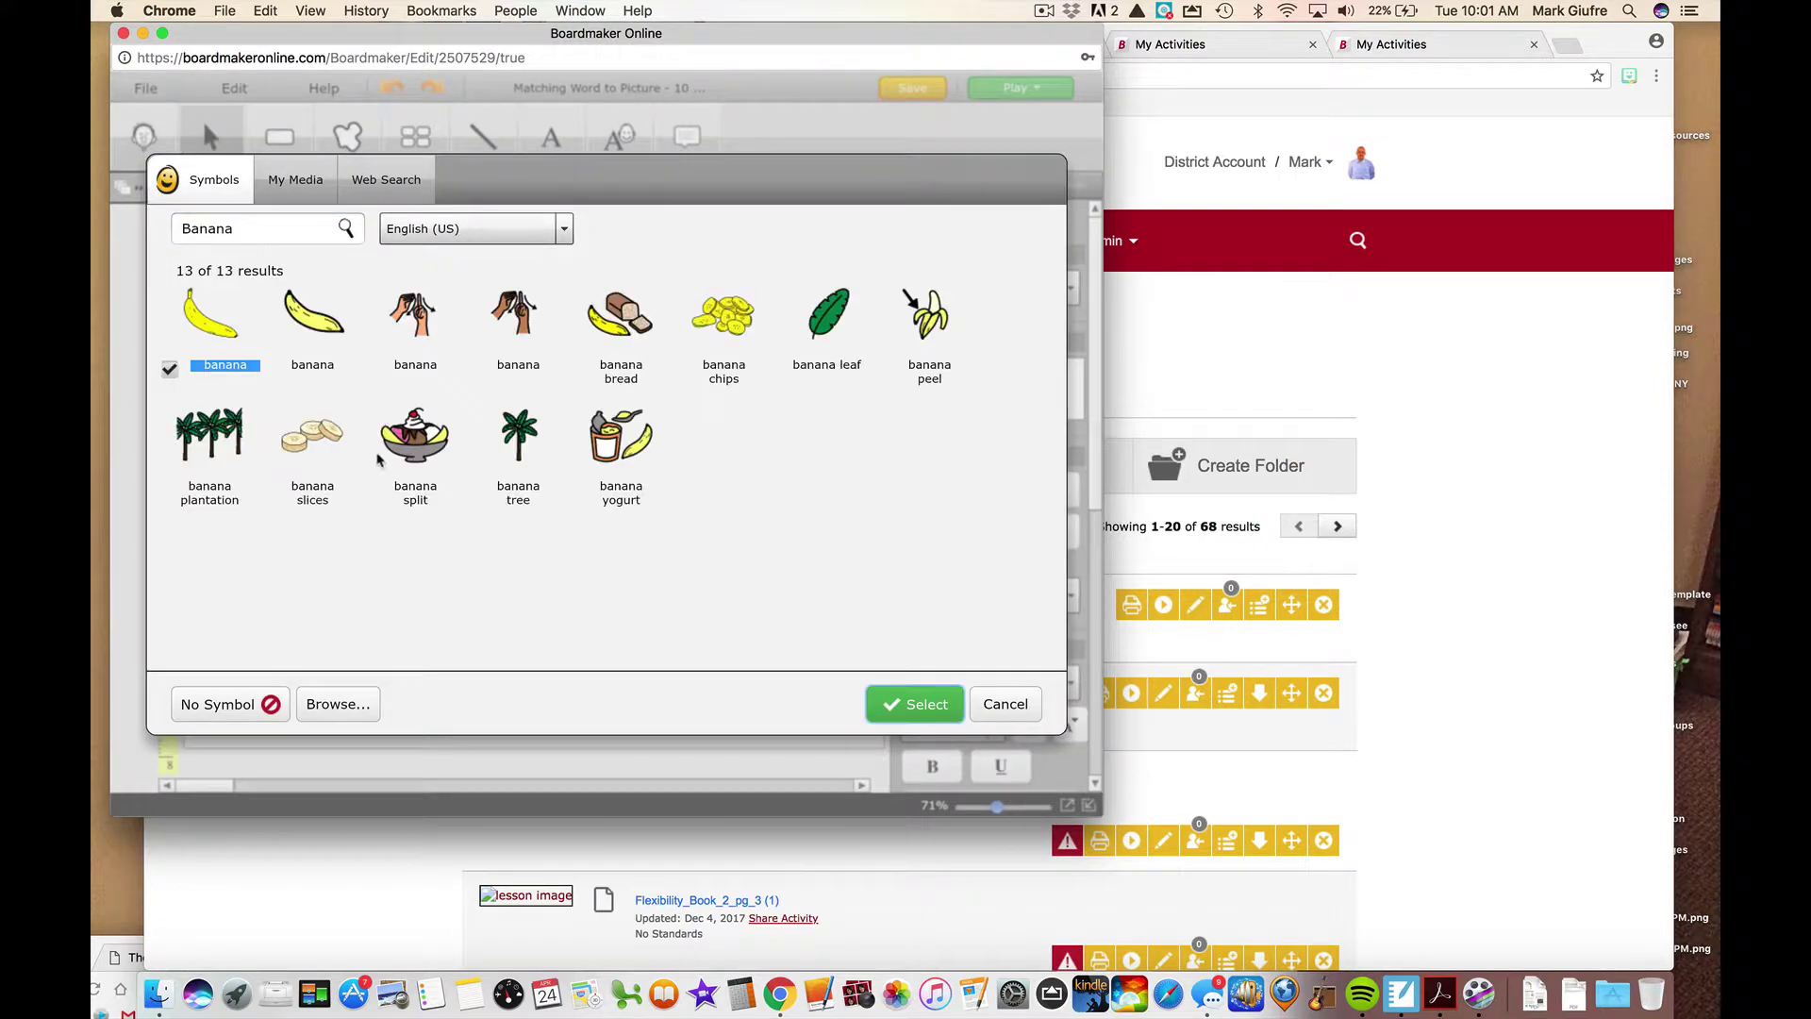
{"action": "left_click", "coordinate": [914, 704]}
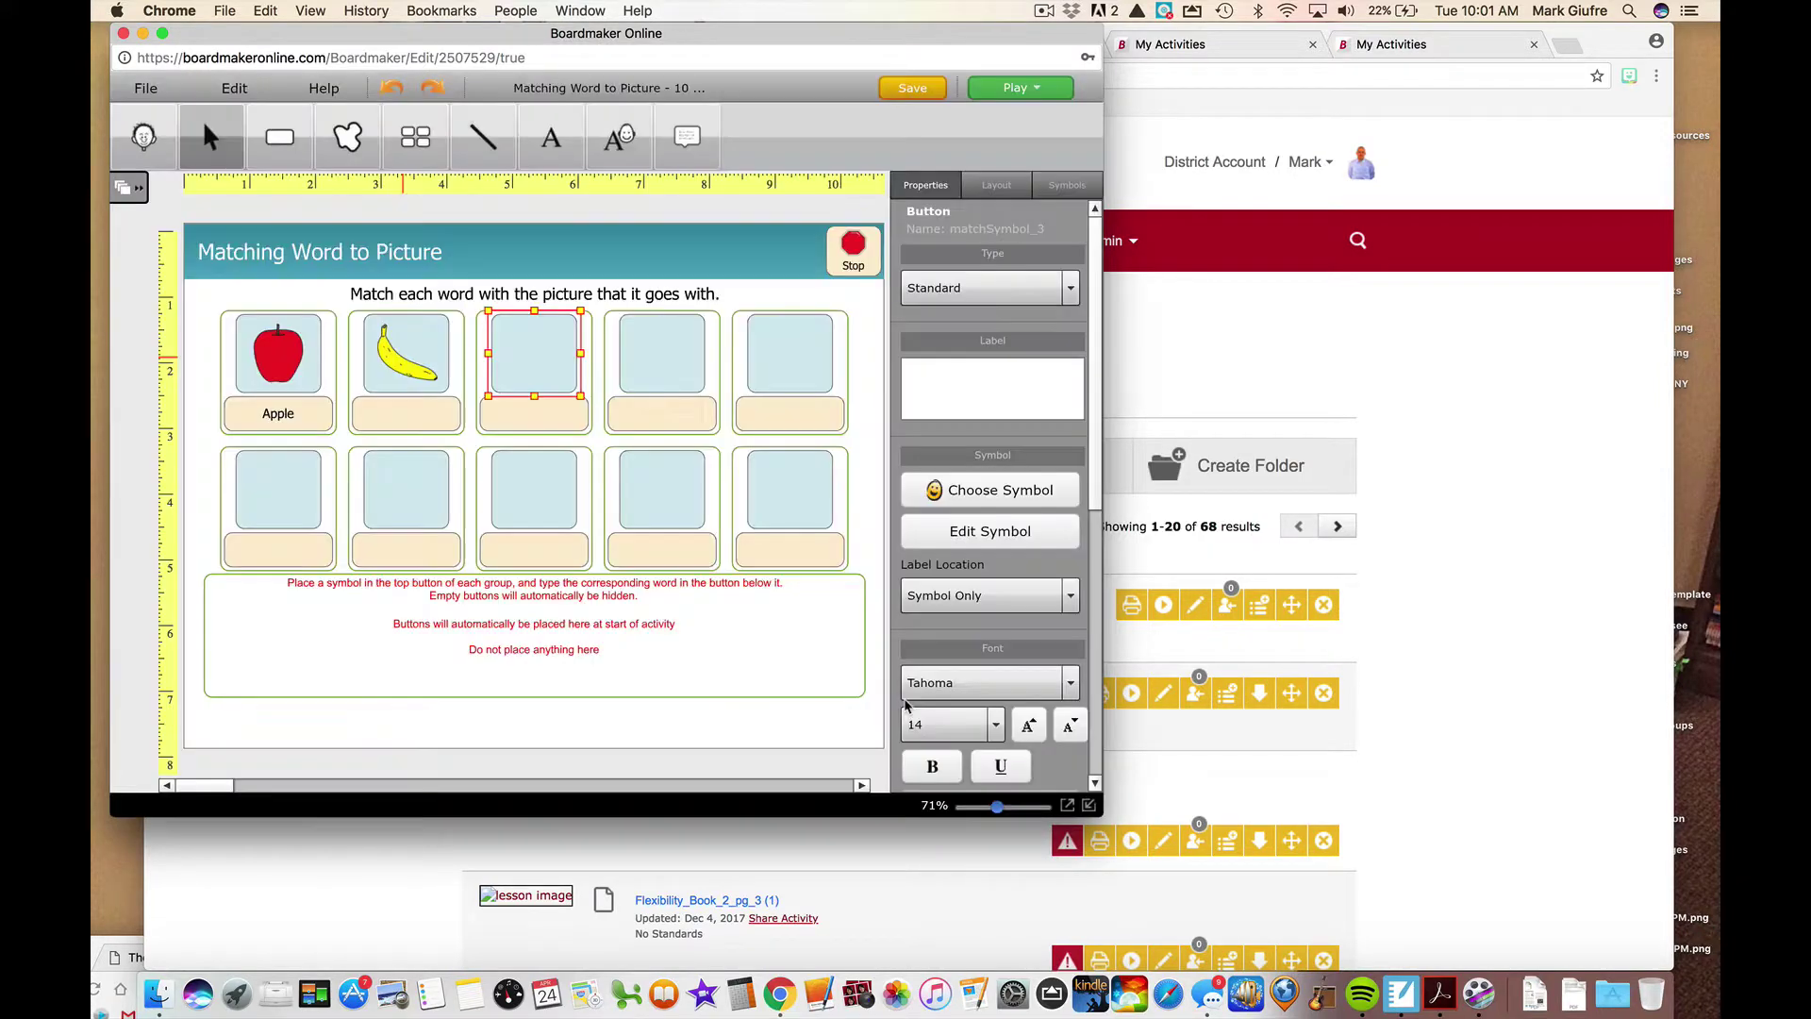
{"action": "left_click", "coordinate": [437, 410]}
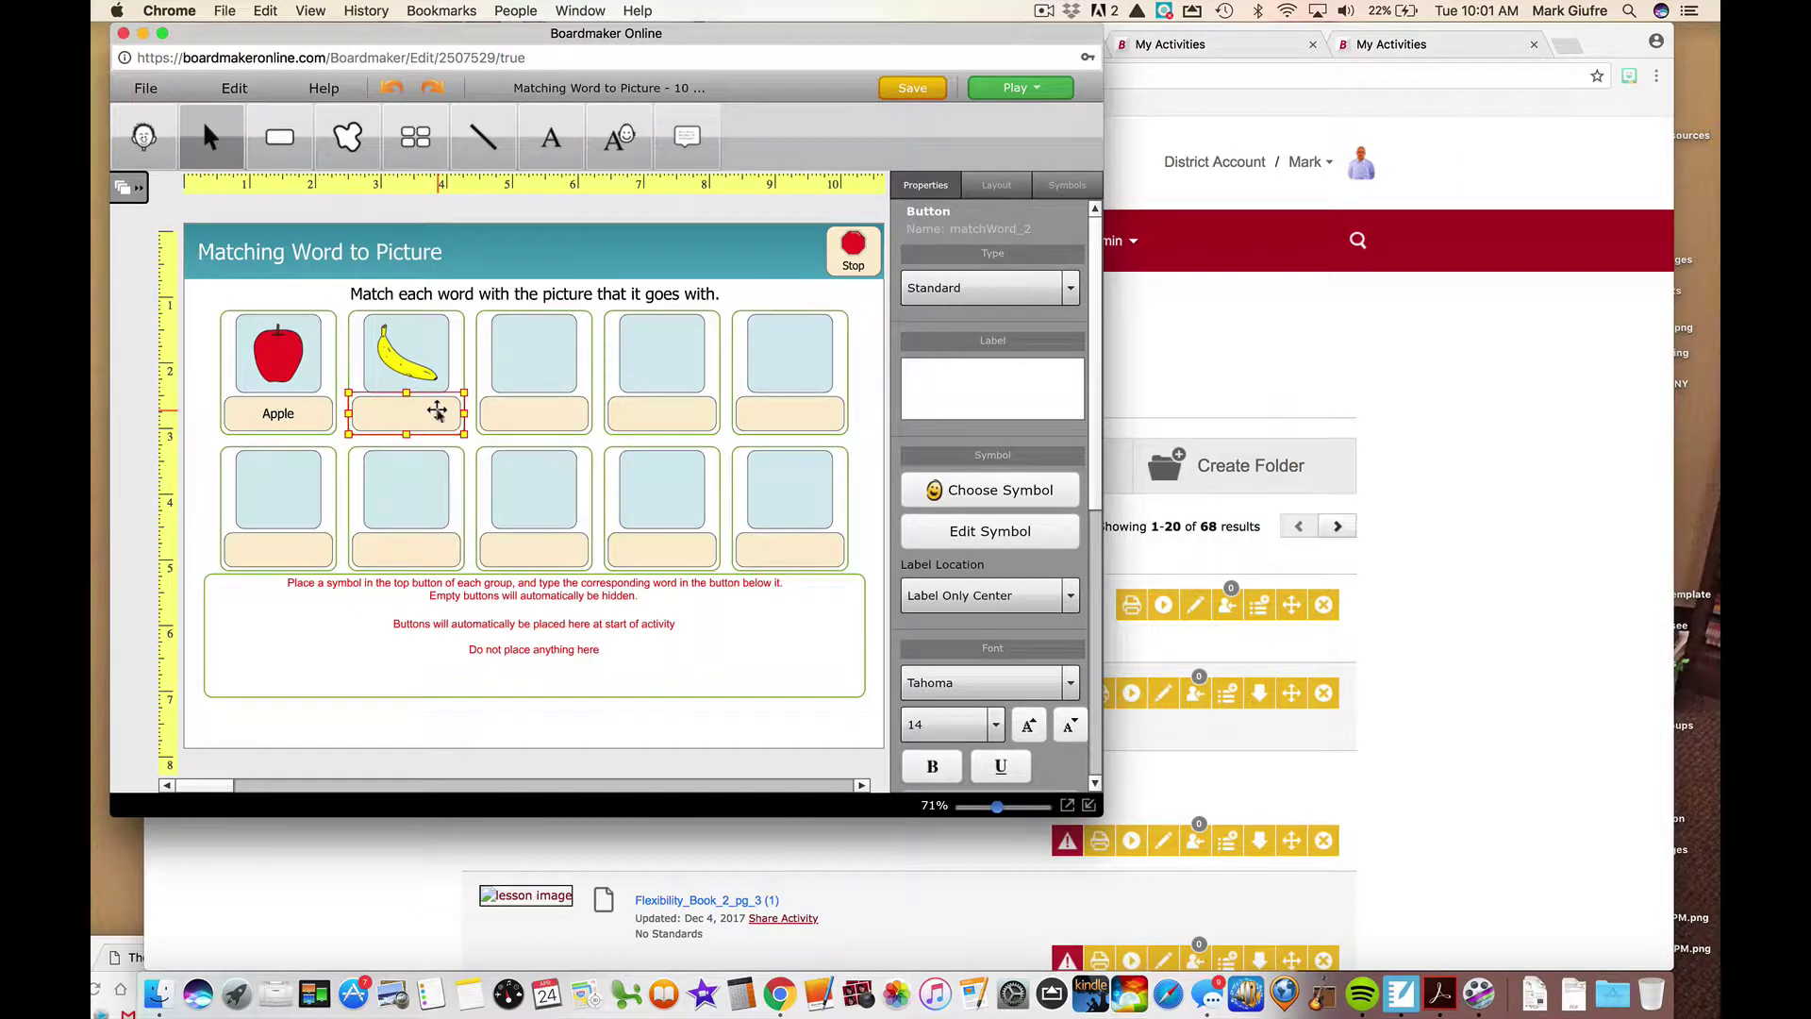
{"action": "type", "text": "Banana"}
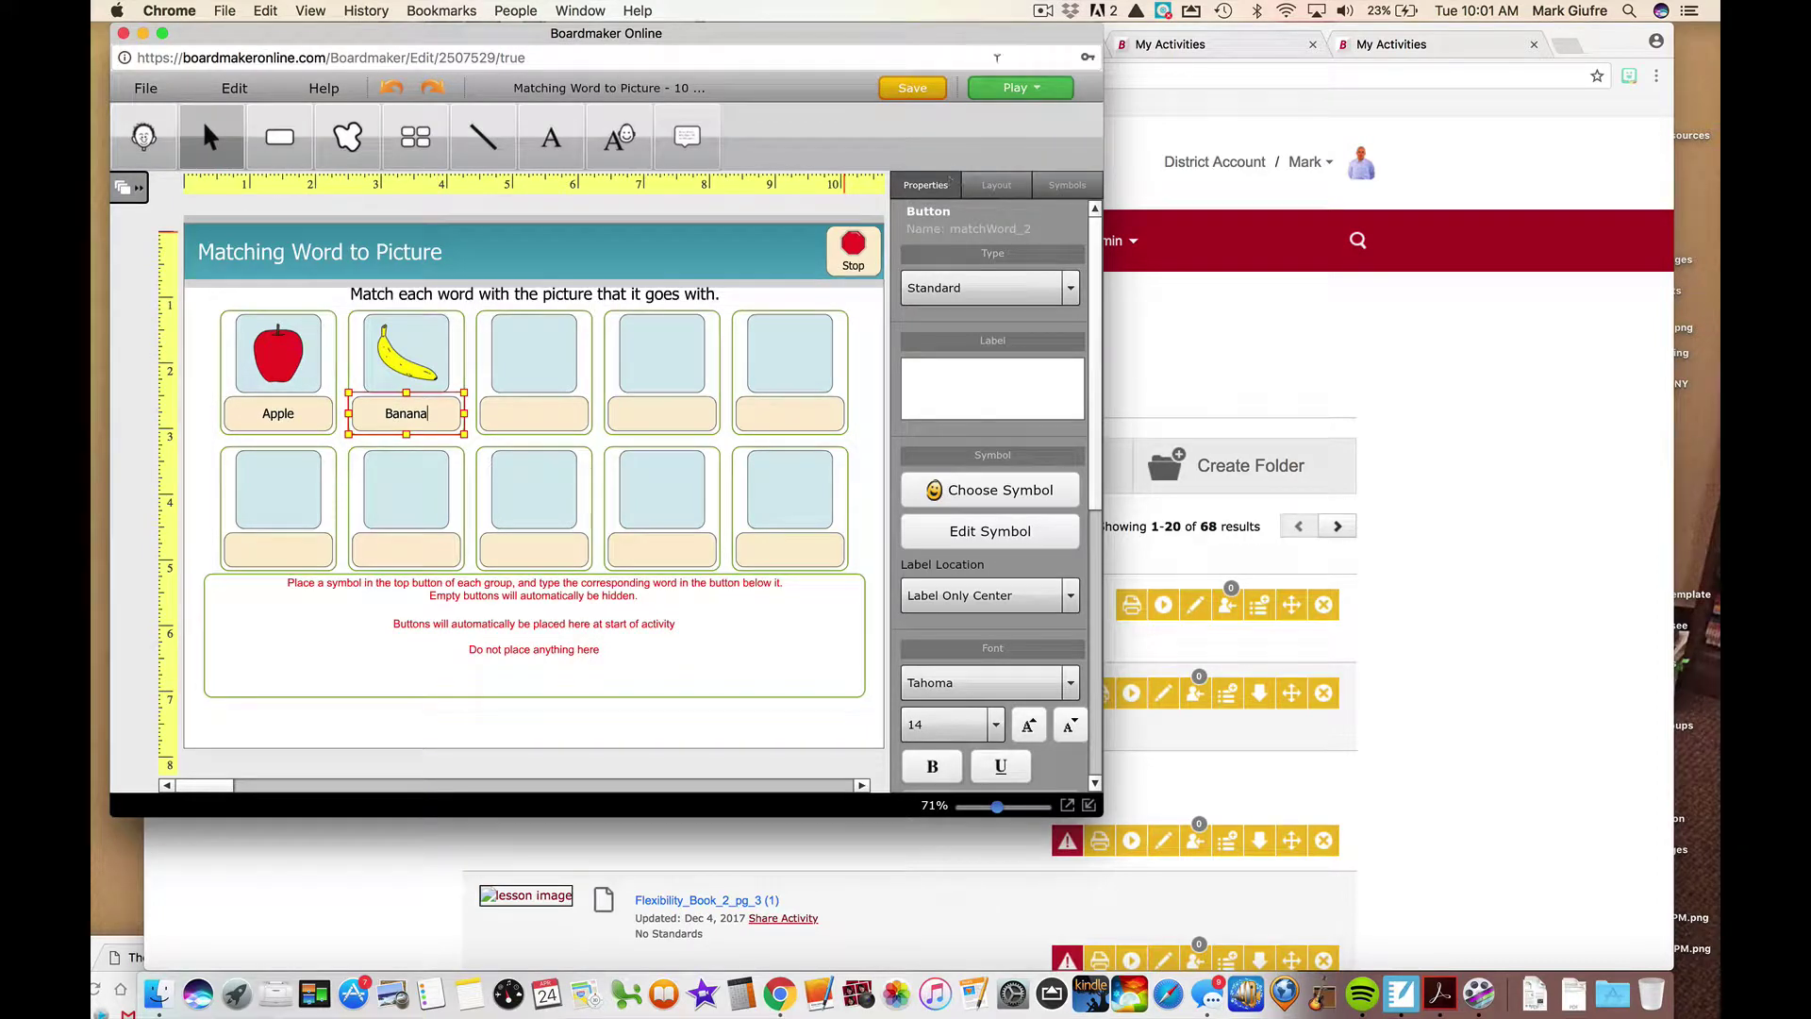
{"action": "left_click", "coordinate": [1016, 88]}
- Play the activity, match Banana and Apple to their pictures, and return to design mode
{"action": "left_click", "coordinate": [1006, 116]}
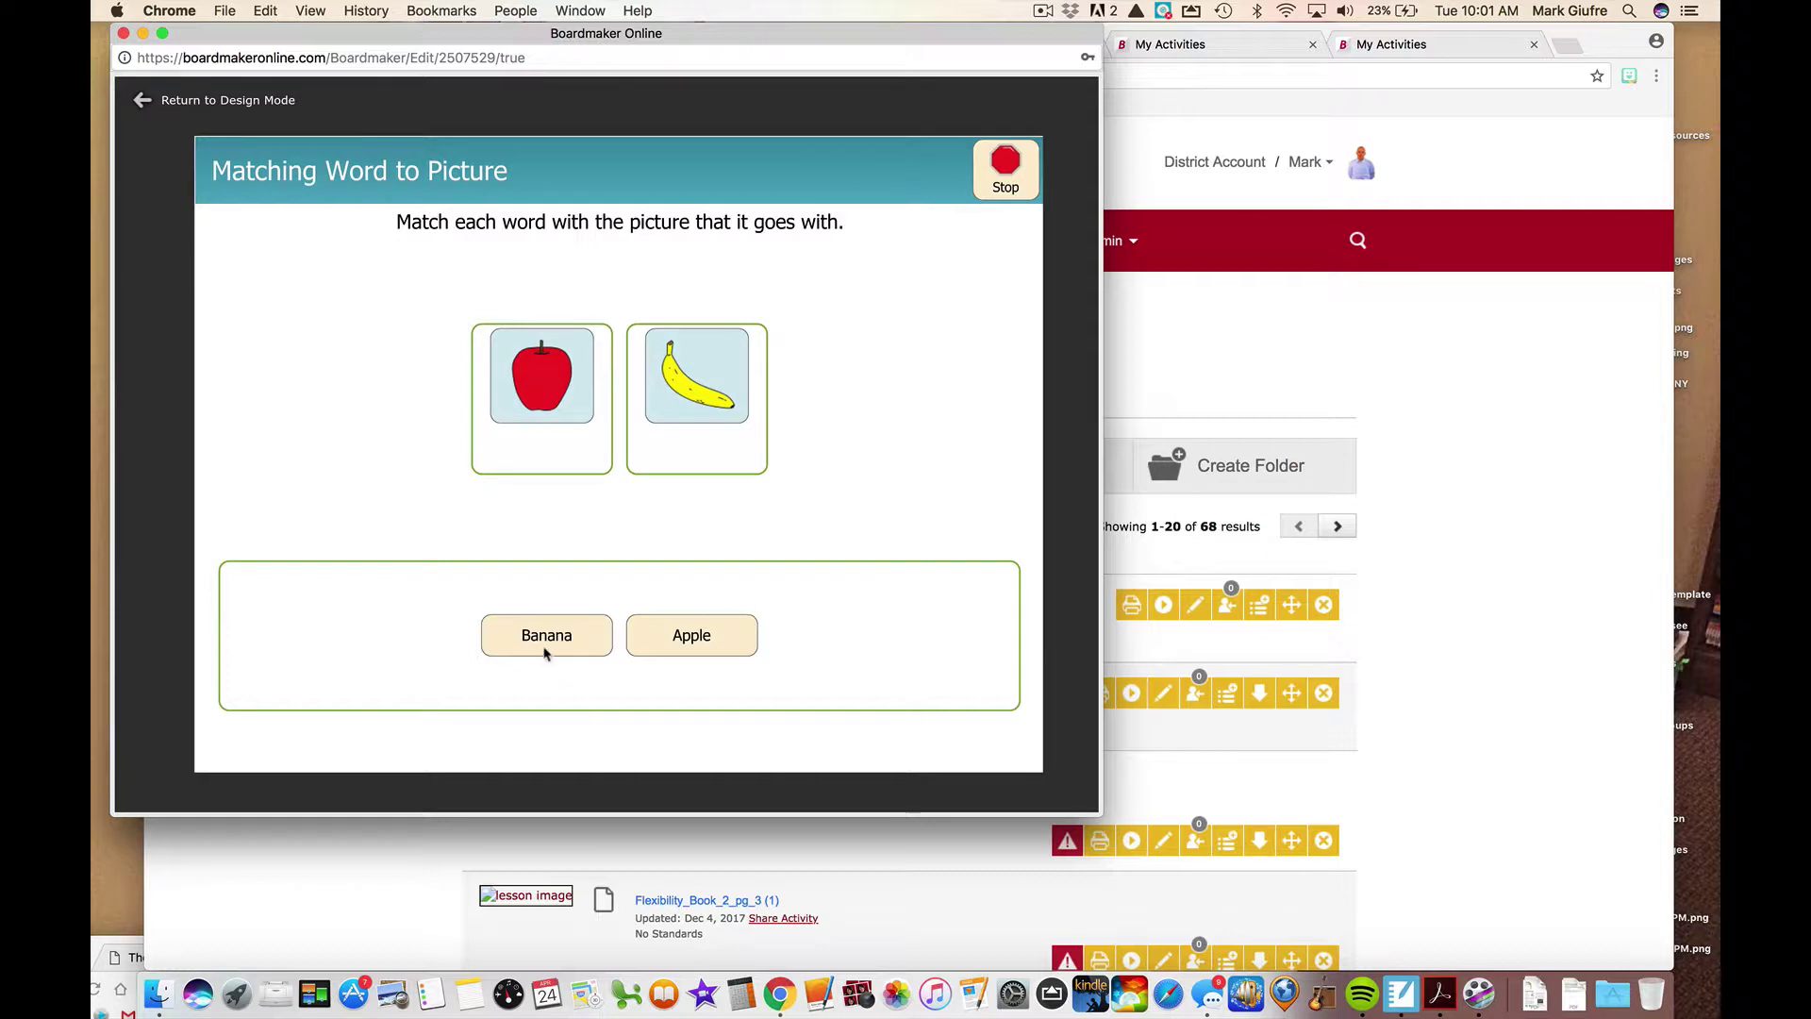
{"action": "left_click_drag", "start_coordinate": [549, 647], "coordinate": [691, 446]}
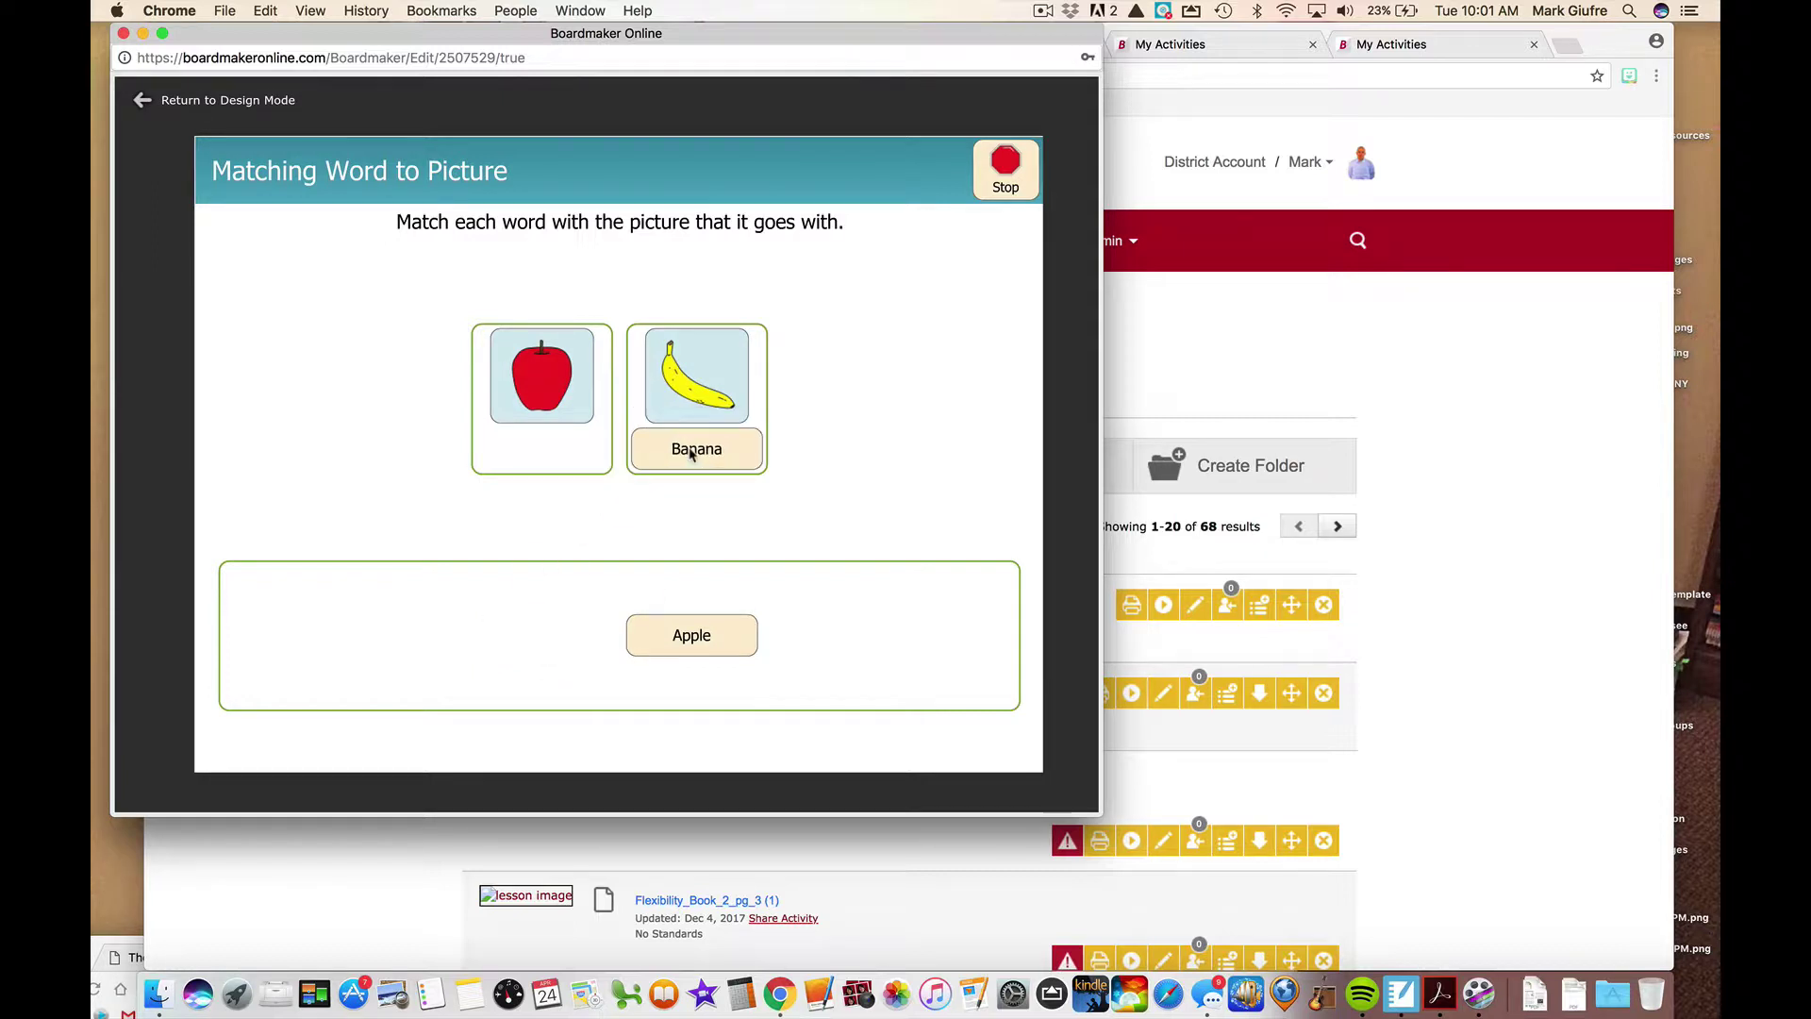
{"action": "left_click_drag", "start_coordinate": [716, 651], "coordinate": [549, 443]}
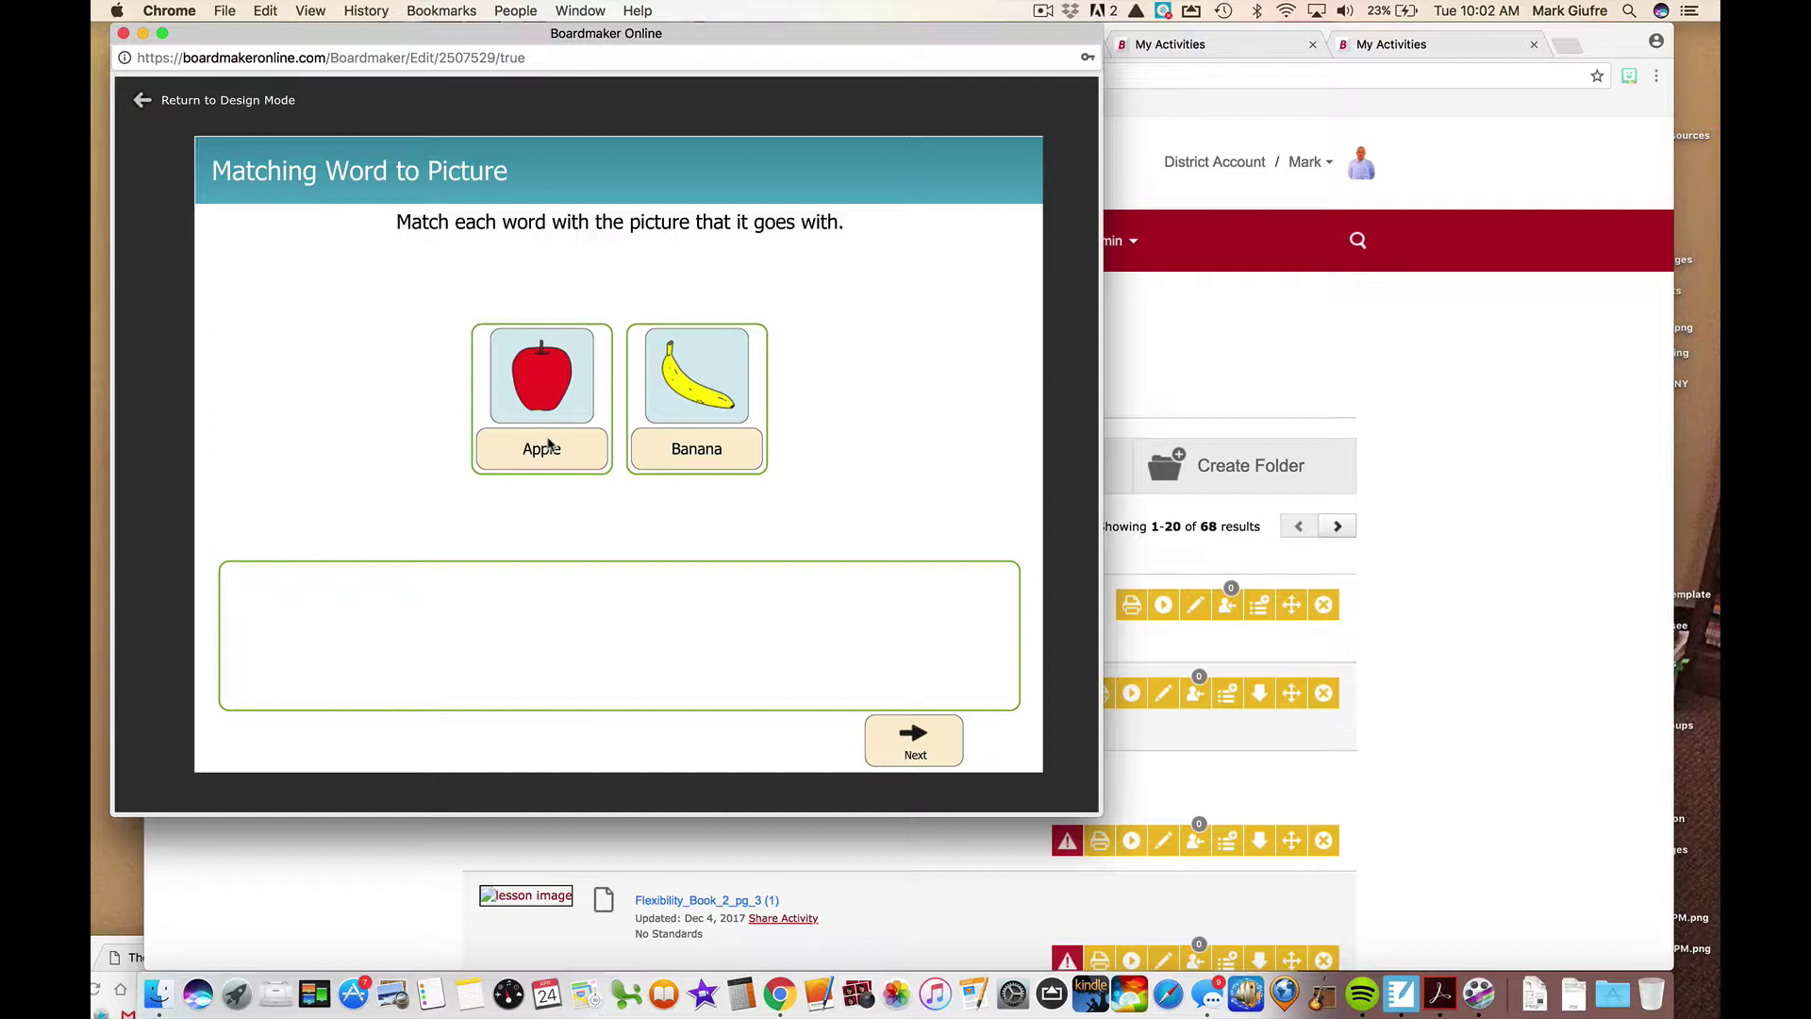
{"action": "left_click", "coordinate": [144, 102]}
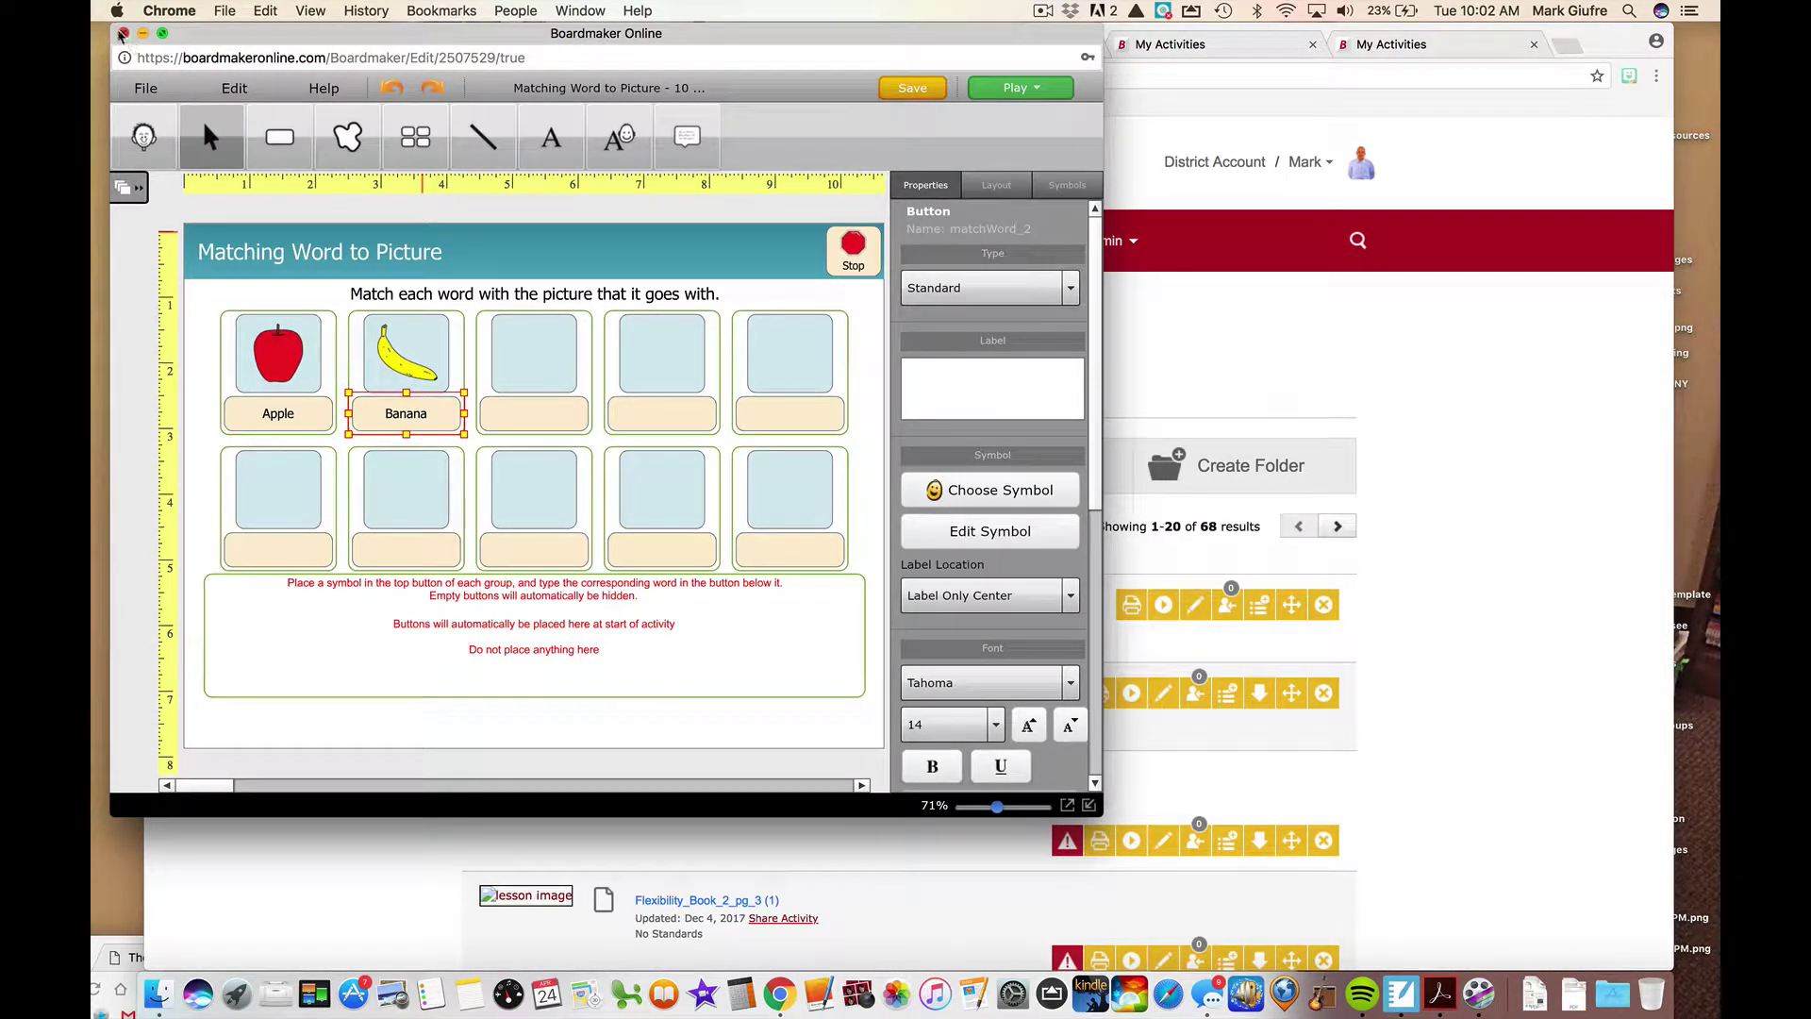
- Leave the matching editor without saving and browse the Sorting templates in Create Activity From
{"action": "left_click", "coordinate": [122, 35]}
{"action": "left_click", "coordinate": [1071, 341]}
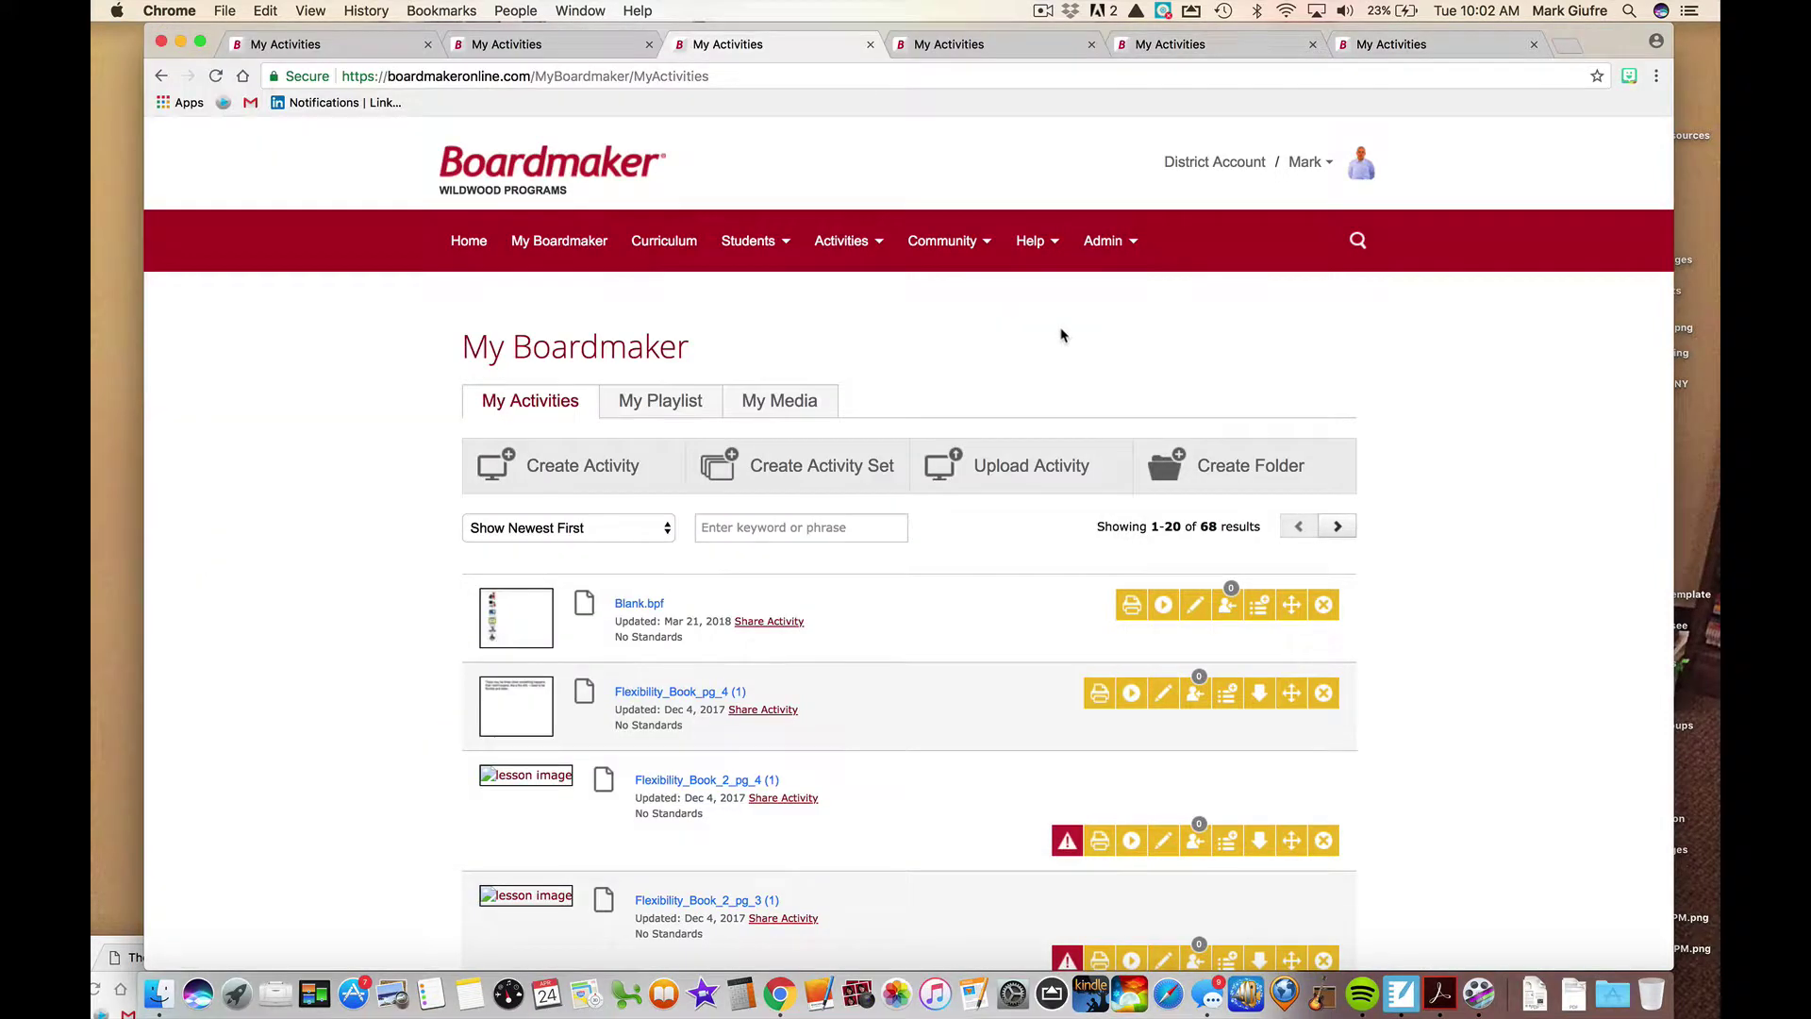
{"action": "left_click", "coordinate": [967, 44]}
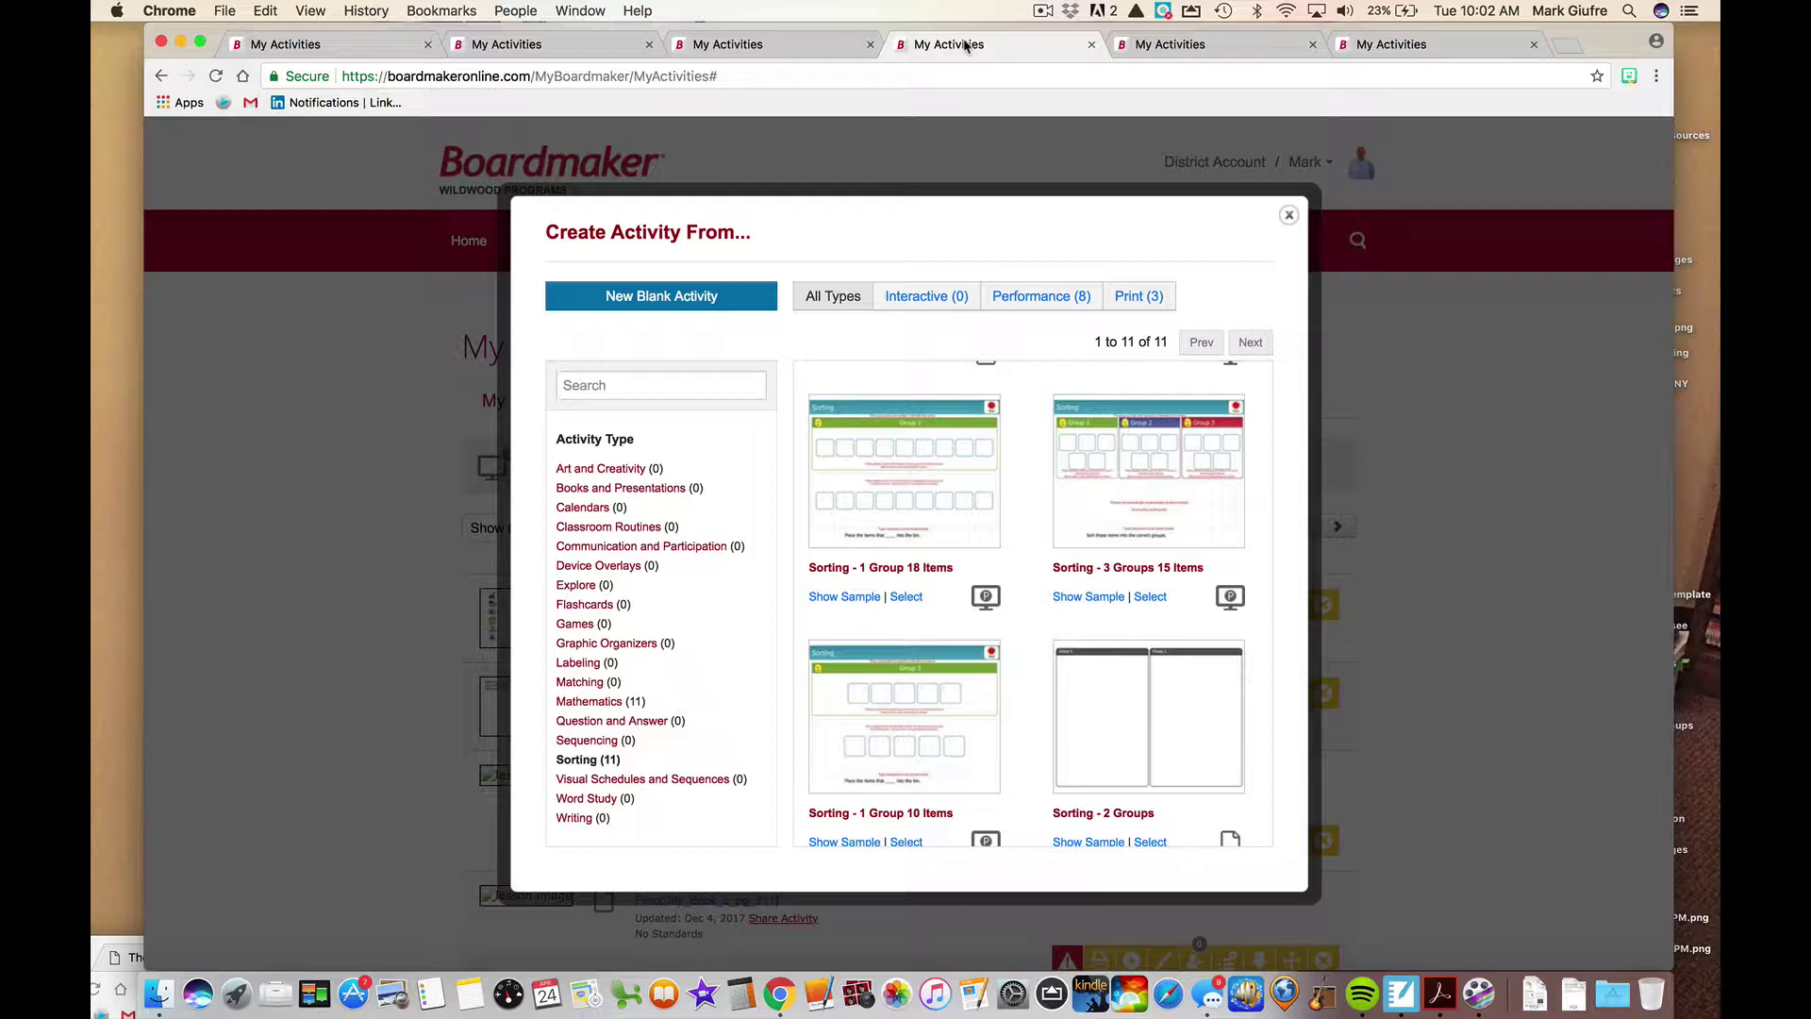
{"action": "scroll", "coordinate": [923, 524], "scroll_direction": "down", "scroll_amount": 5}
{"action": "scroll", "coordinate": [923, 521], "scroll_direction": "down", "scroll_amount": 3}
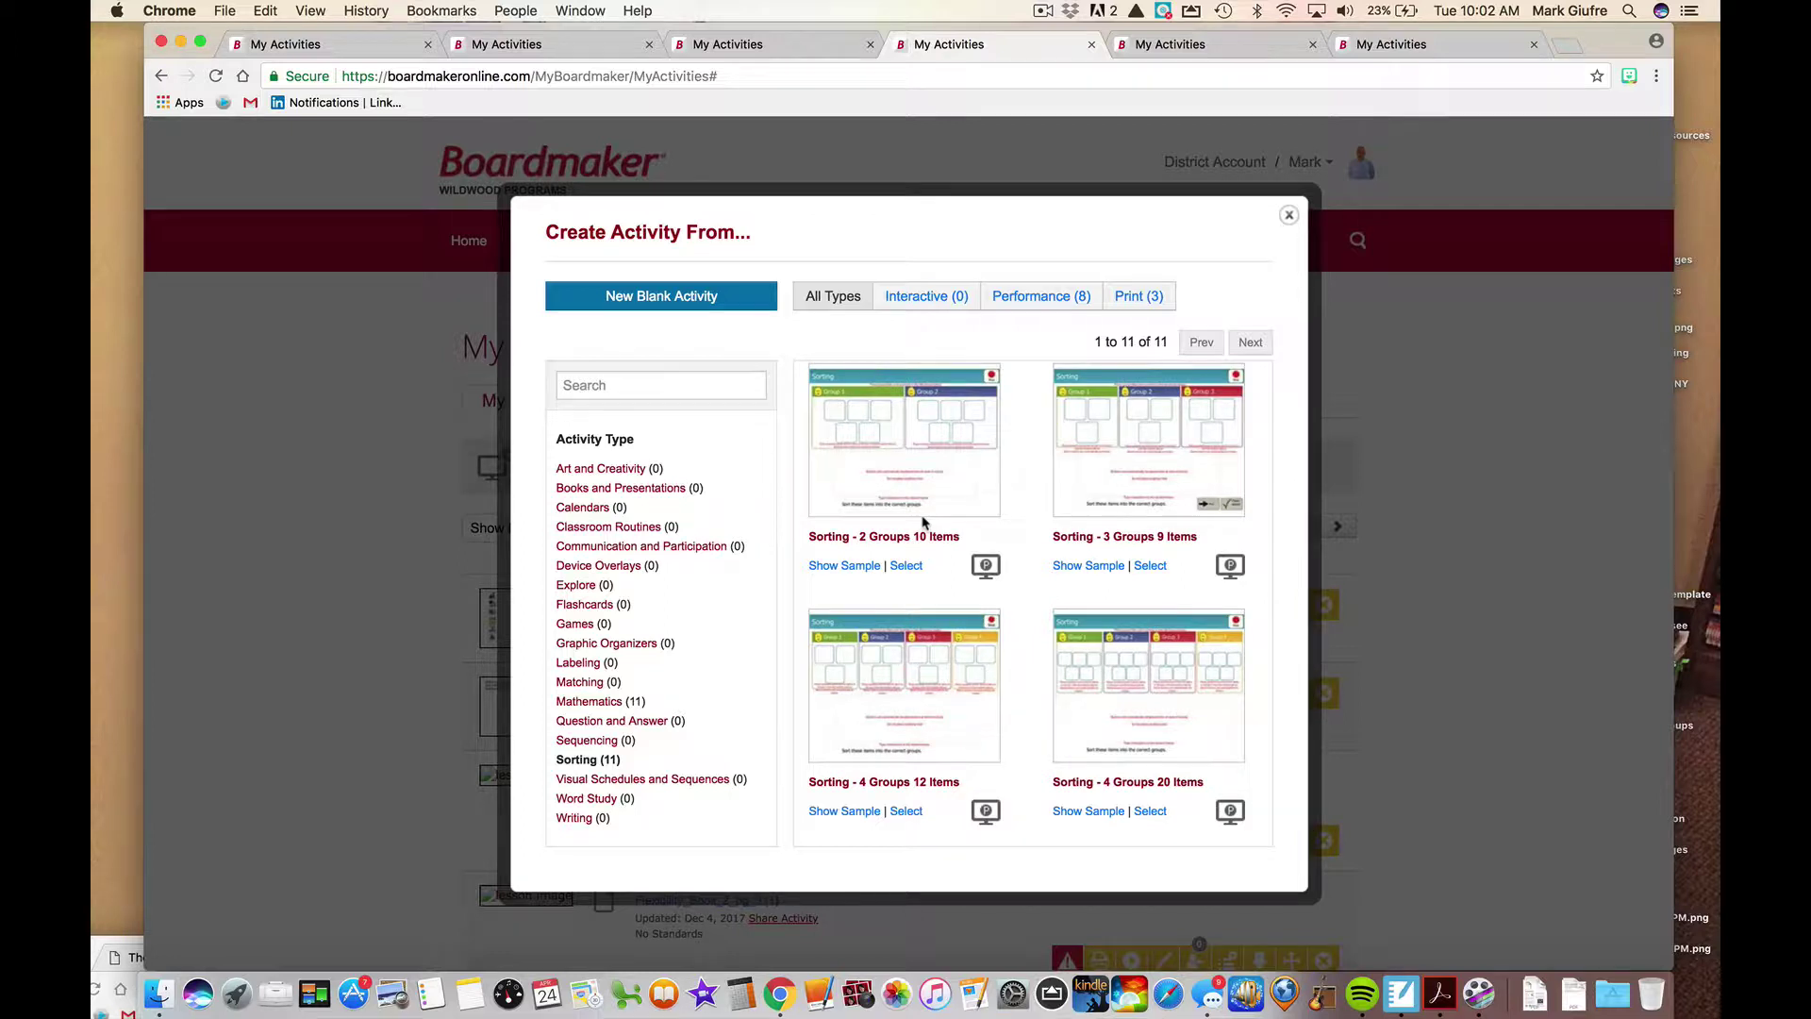
{"action": "scroll", "coordinate": [924, 521], "scroll_direction": "down", "scroll_amount": 3}
{"action": "scroll", "coordinate": [923, 522], "scroll_direction": "up", "scroll_amount": 4}
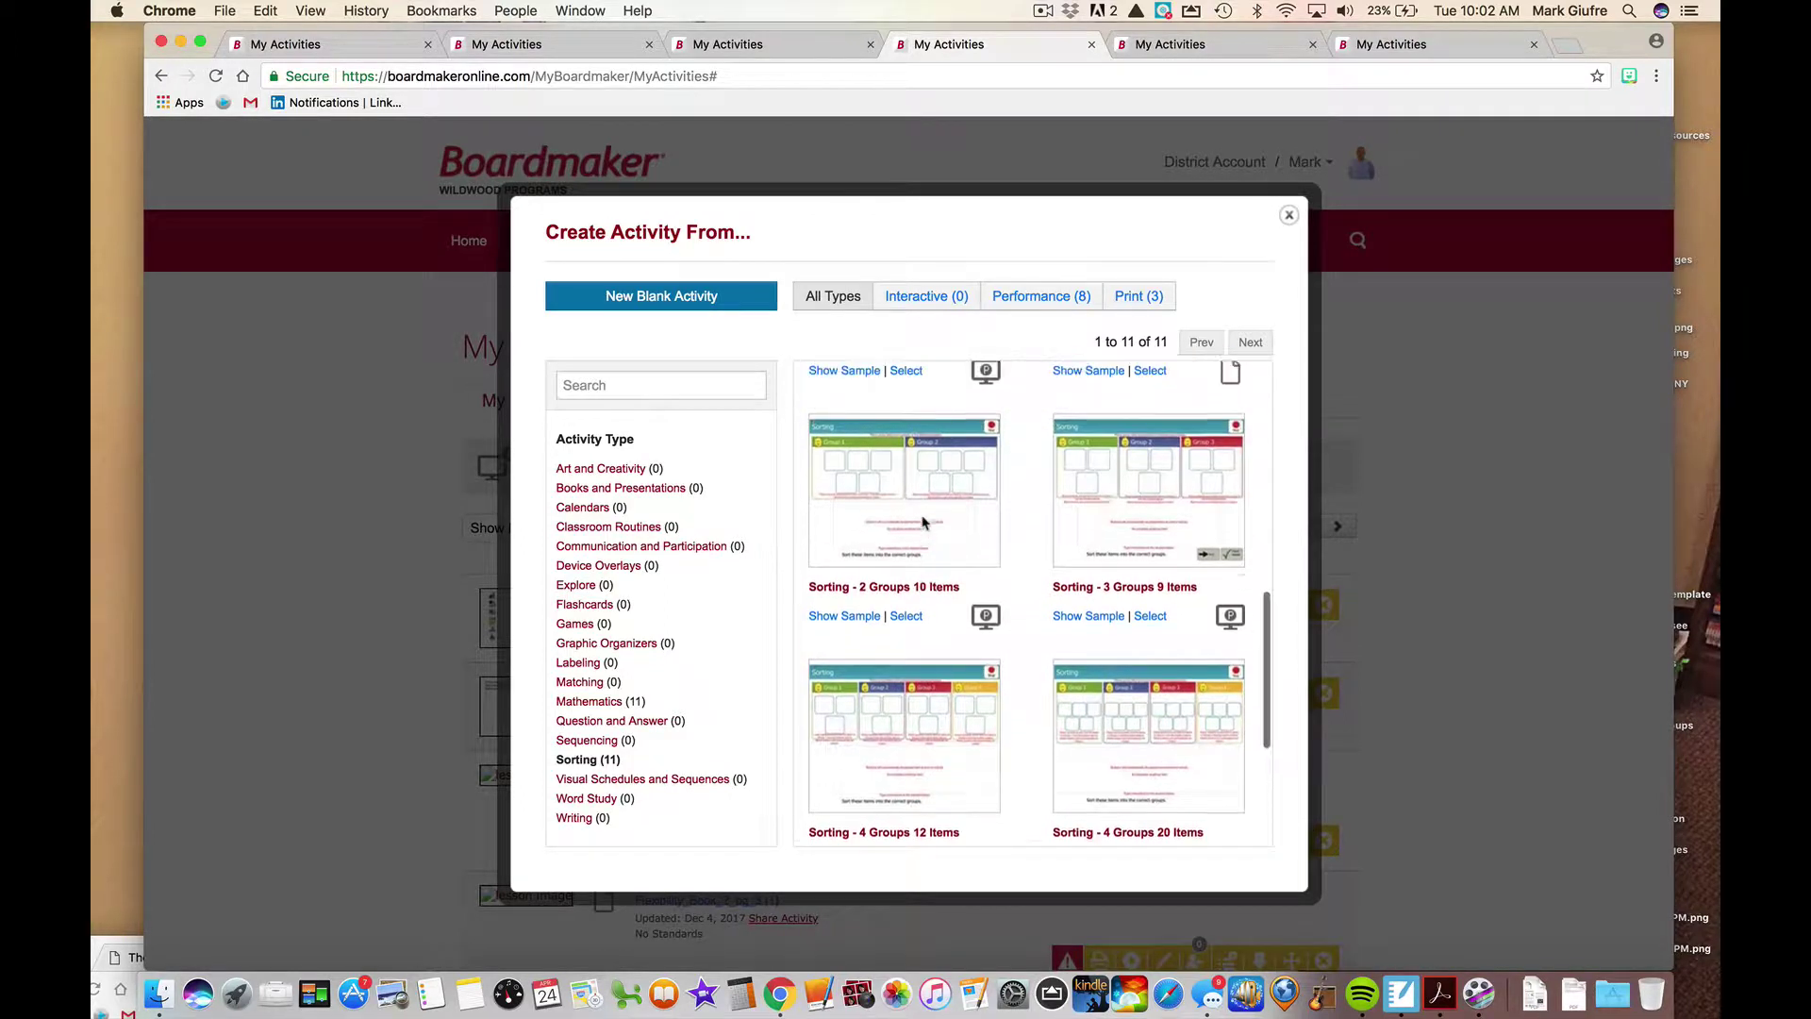
{"action": "left_click", "coordinate": [863, 624]}
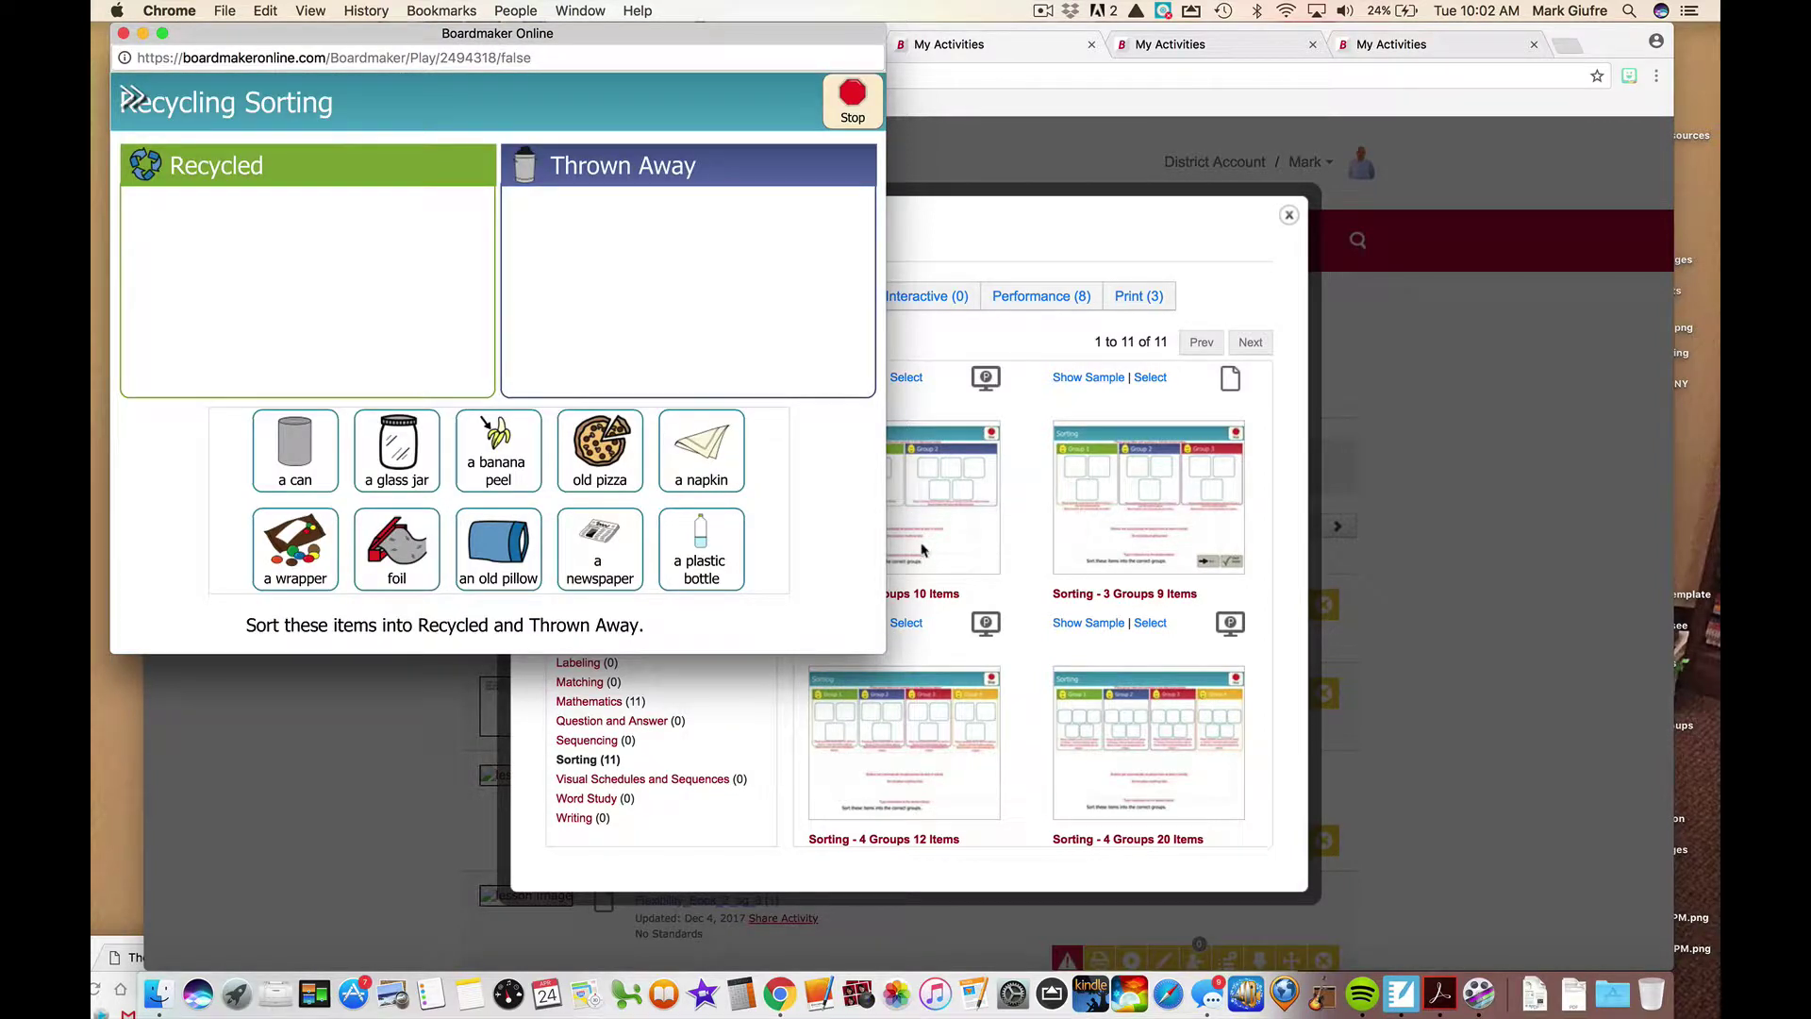
{"action": "left_click_drag", "start_coordinate": [226, 33], "coordinate": [282, 7]}
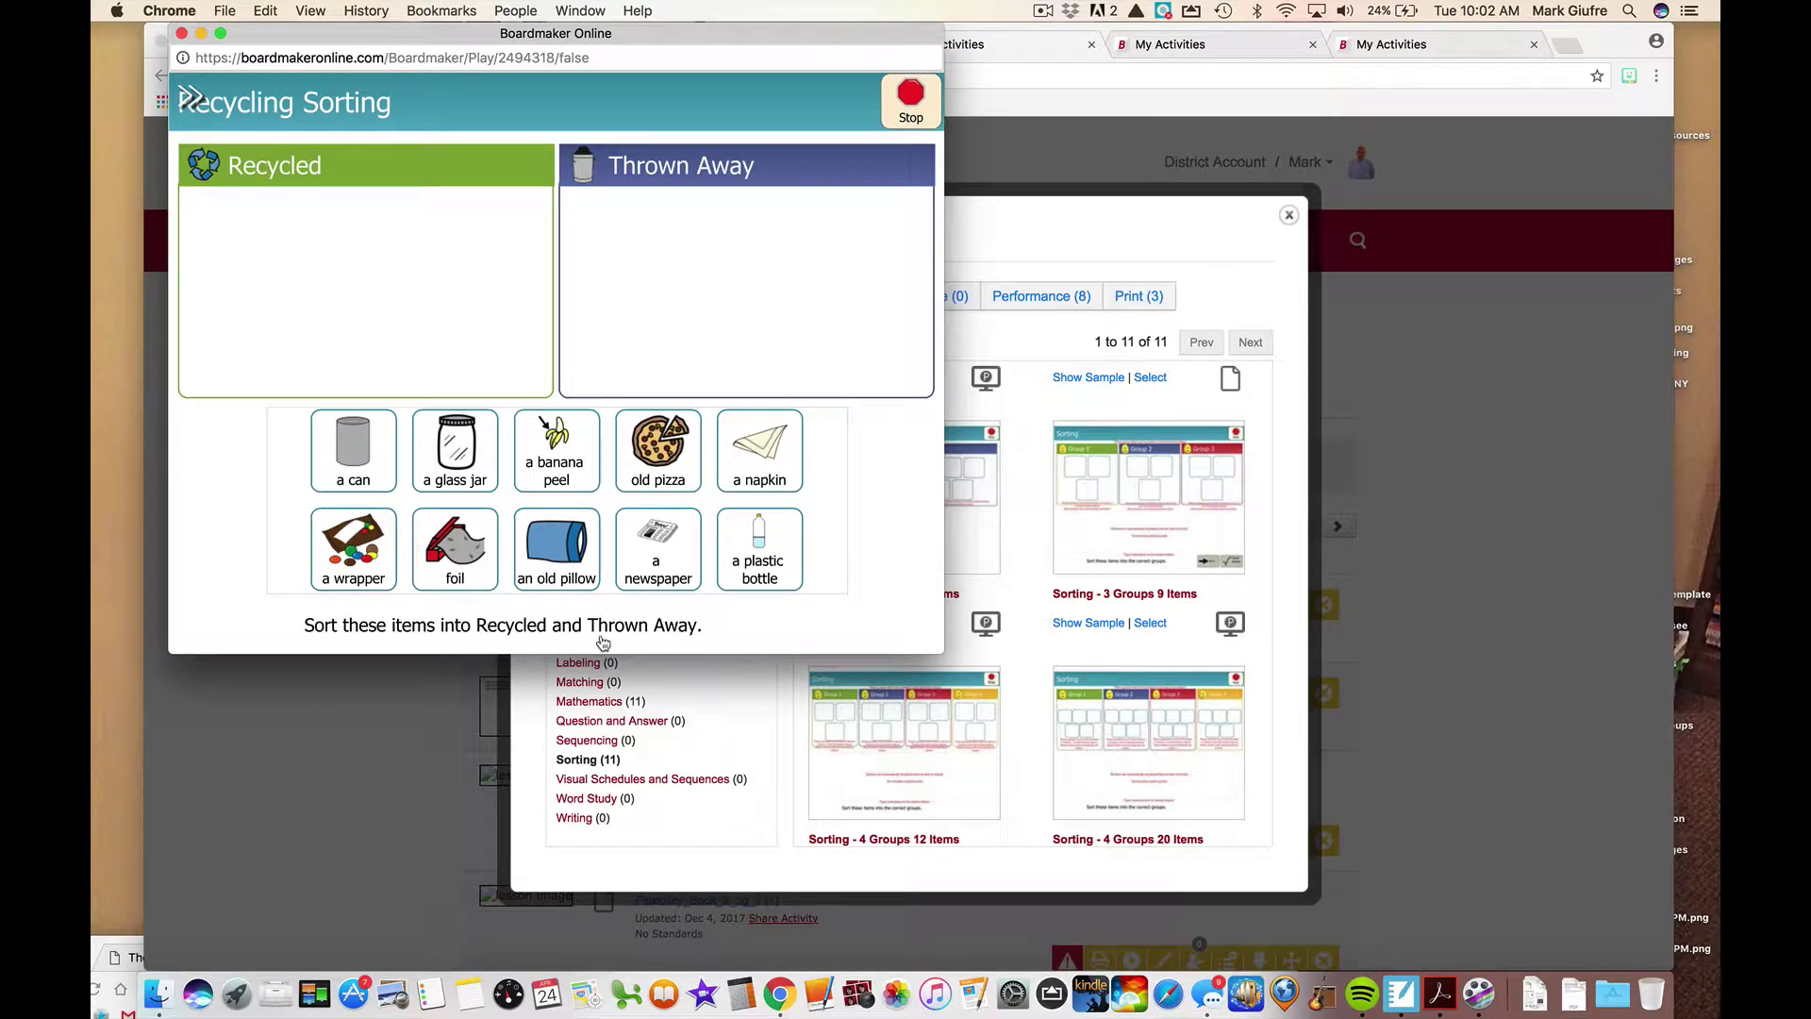
{"action": "left_click", "coordinate": [557, 548]}
{"action": "left_click", "coordinate": [685, 222]}
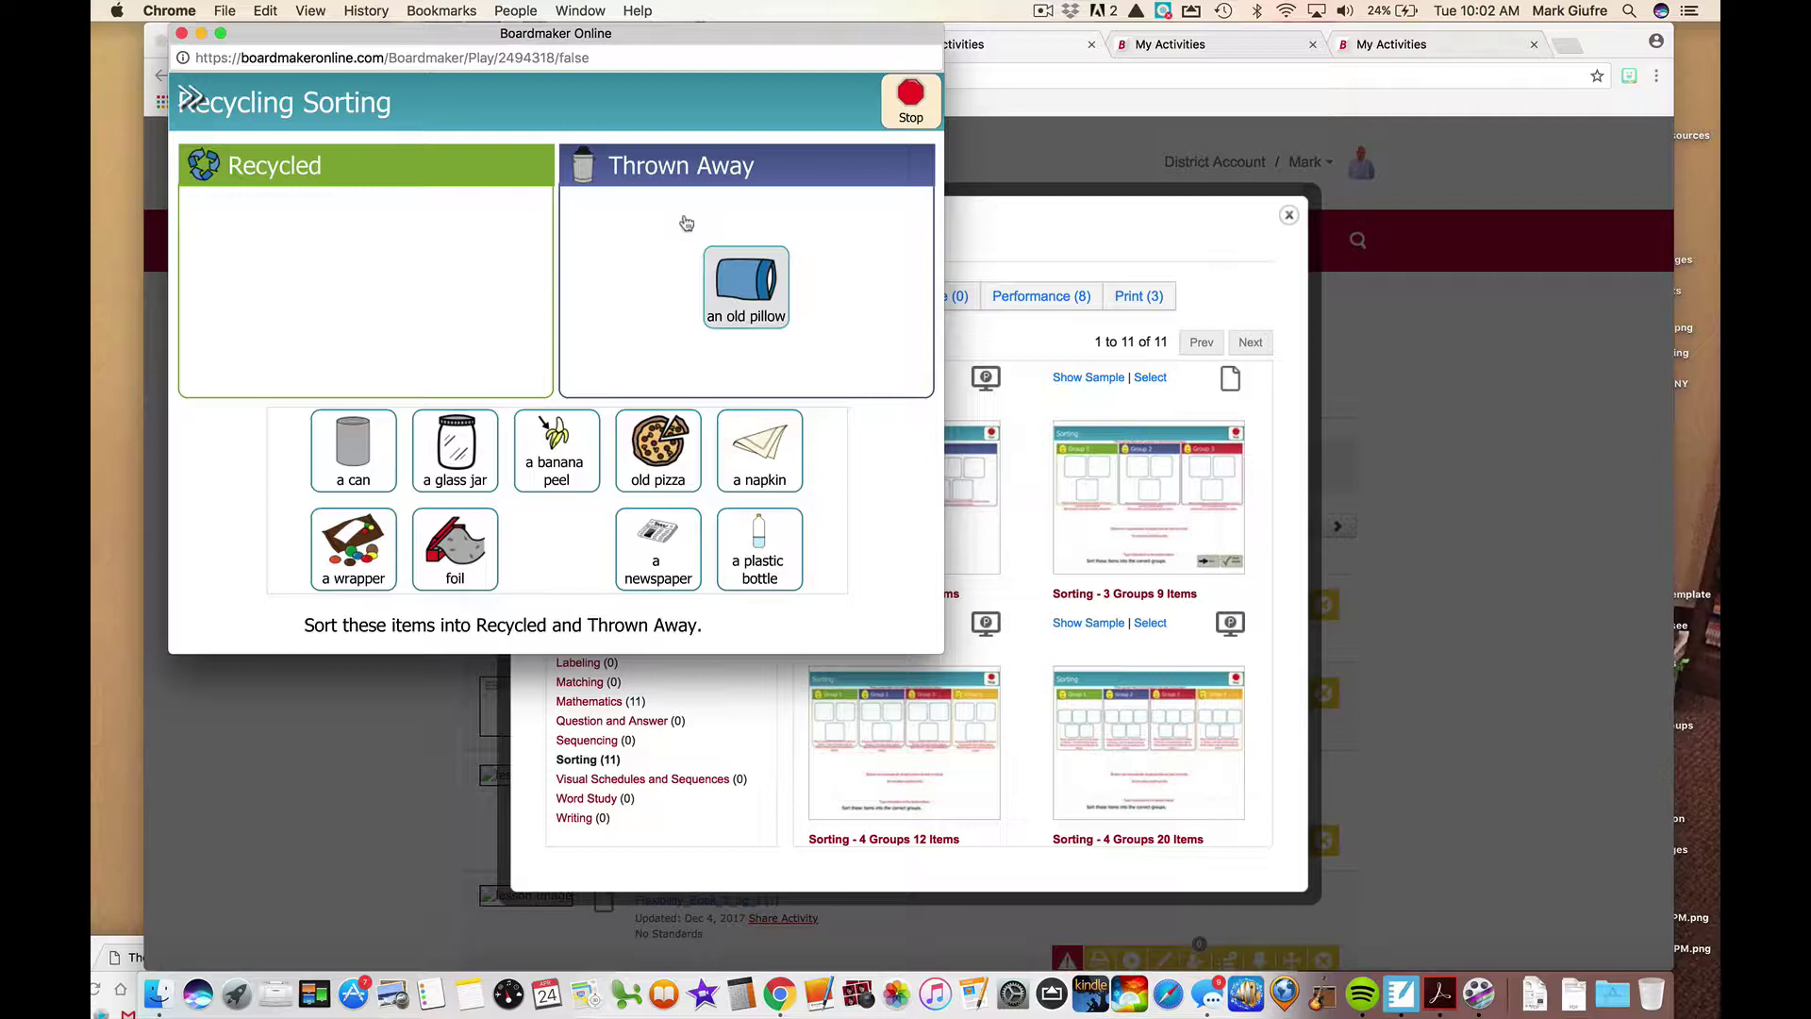
{"action": "left_click", "coordinate": [182, 33]}
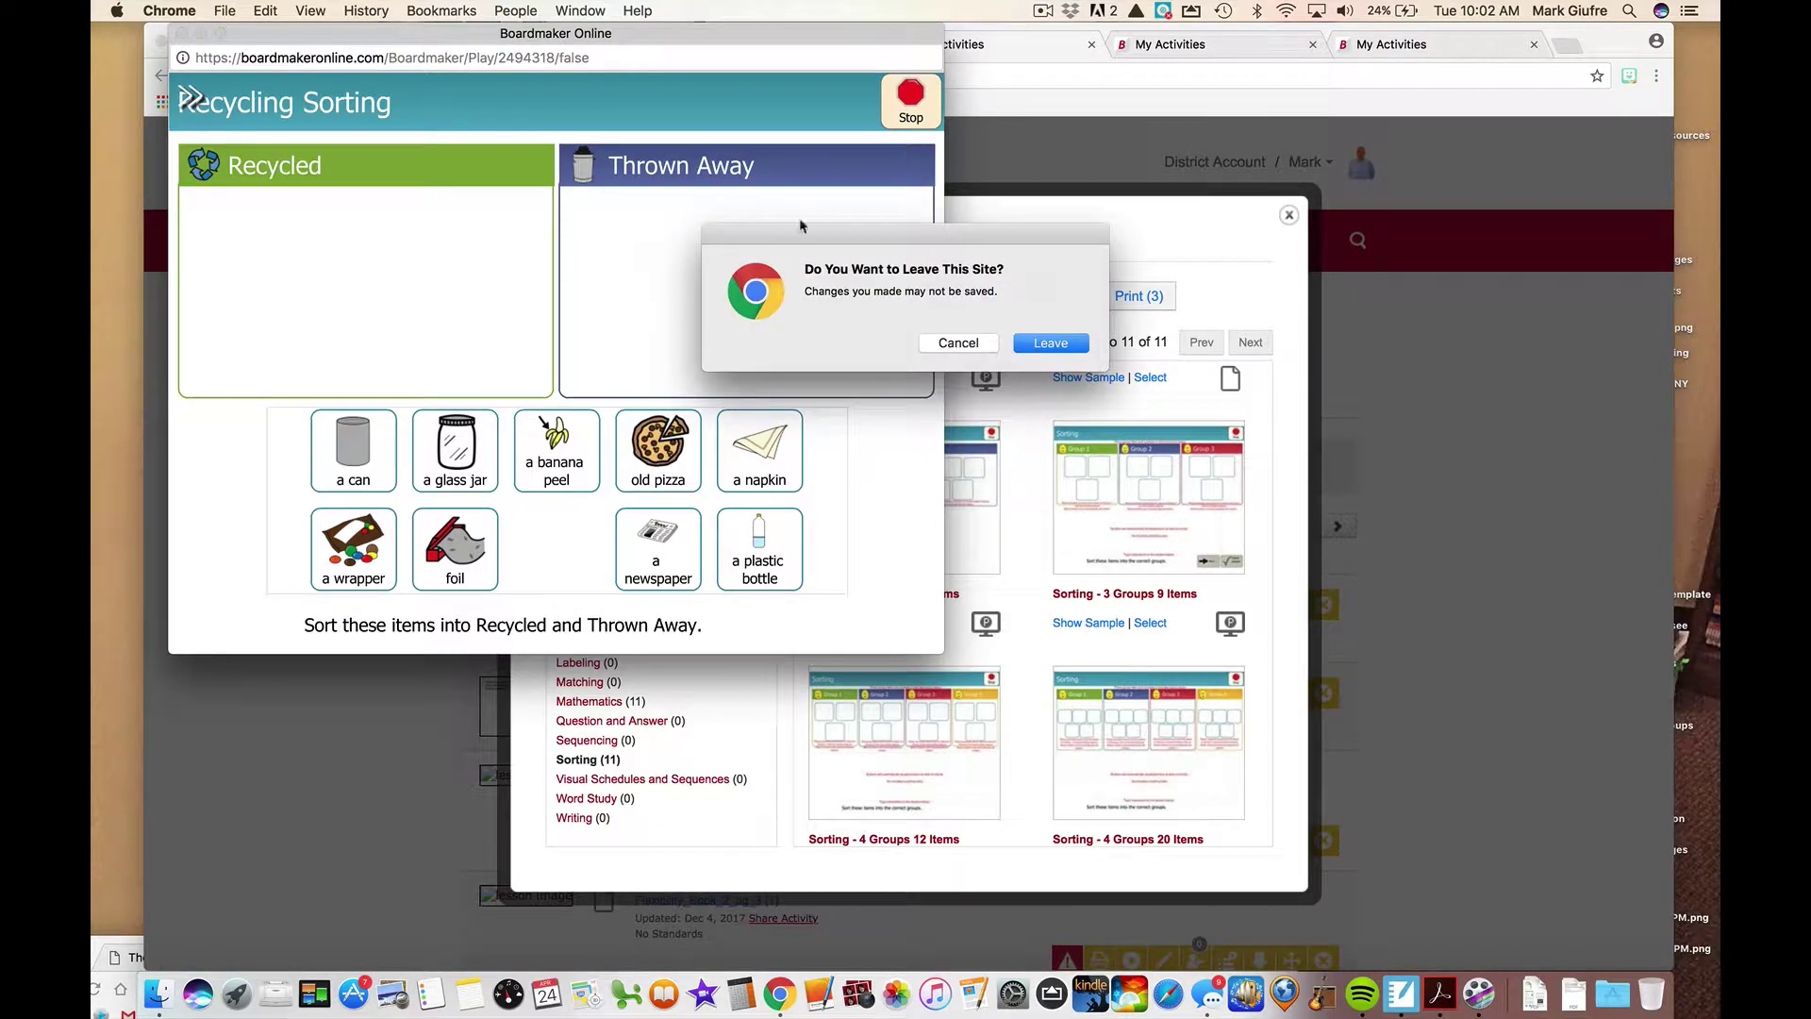
{"action": "left_click", "coordinate": [1048, 342]}
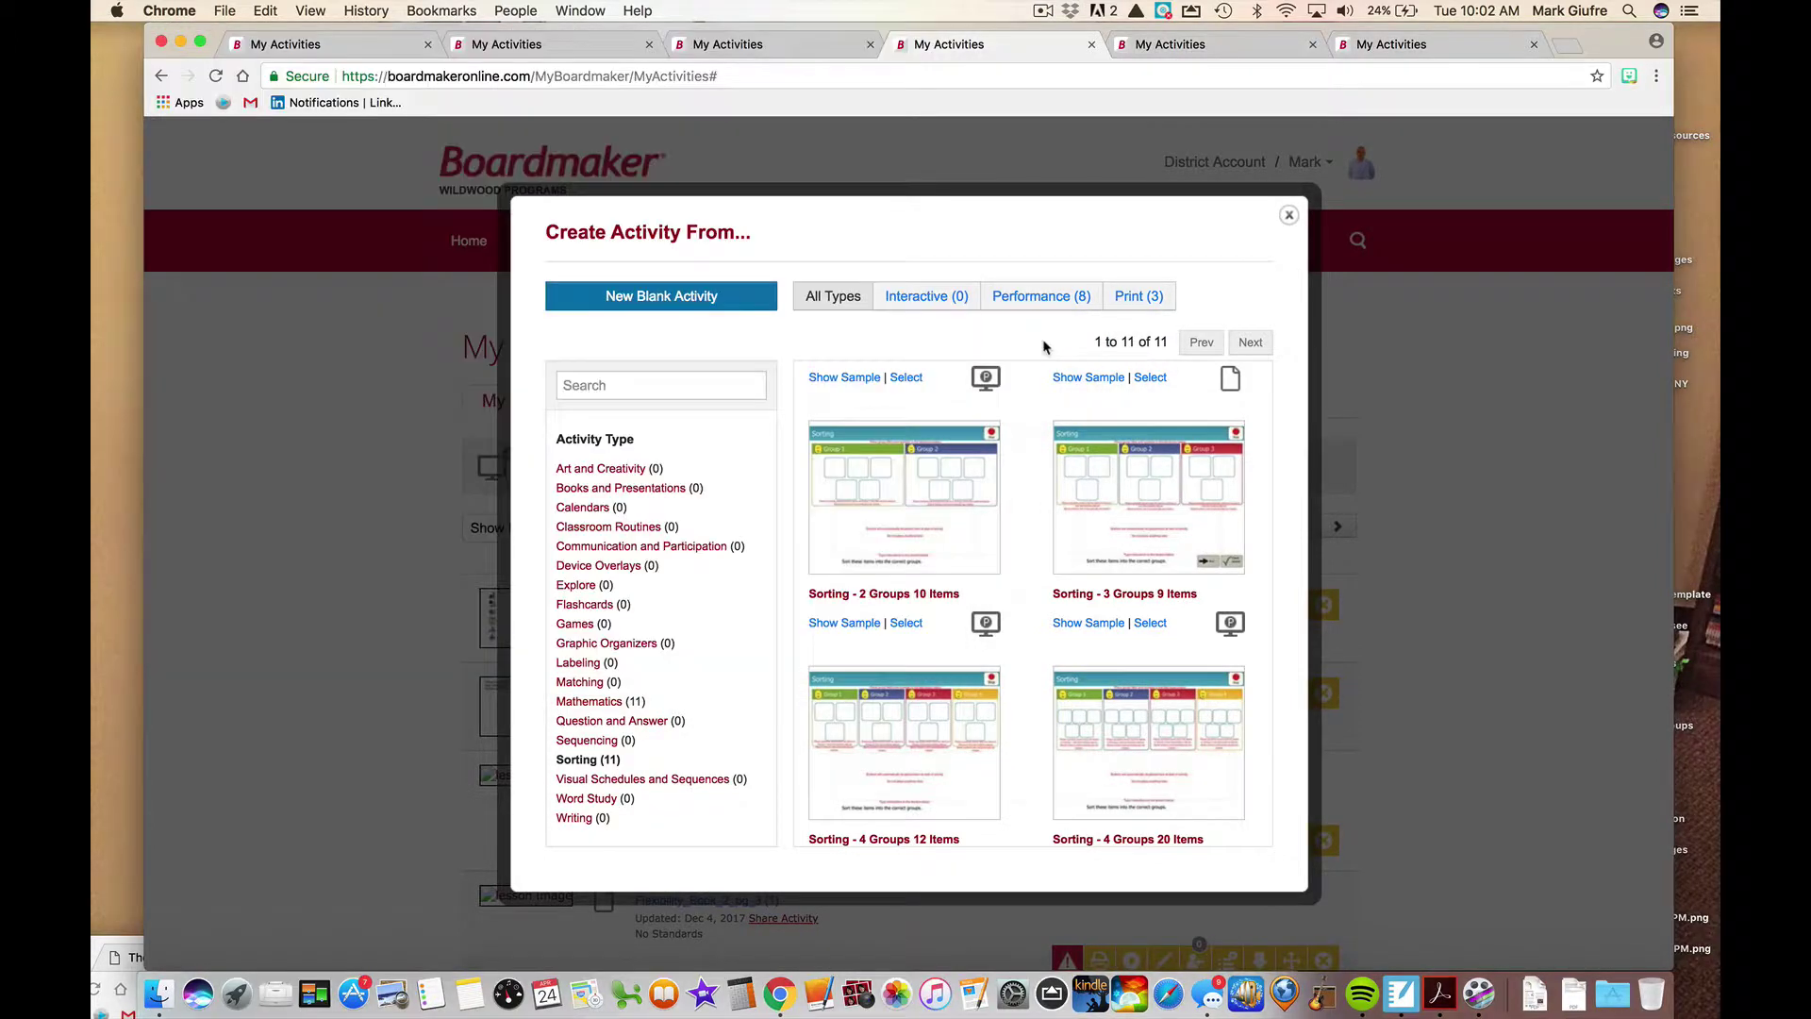
- Start a new Sorting - 2 Groups 10 Items activity and select its Group 1 title
{"action": "left_click", "coordinate": [906, 624]}
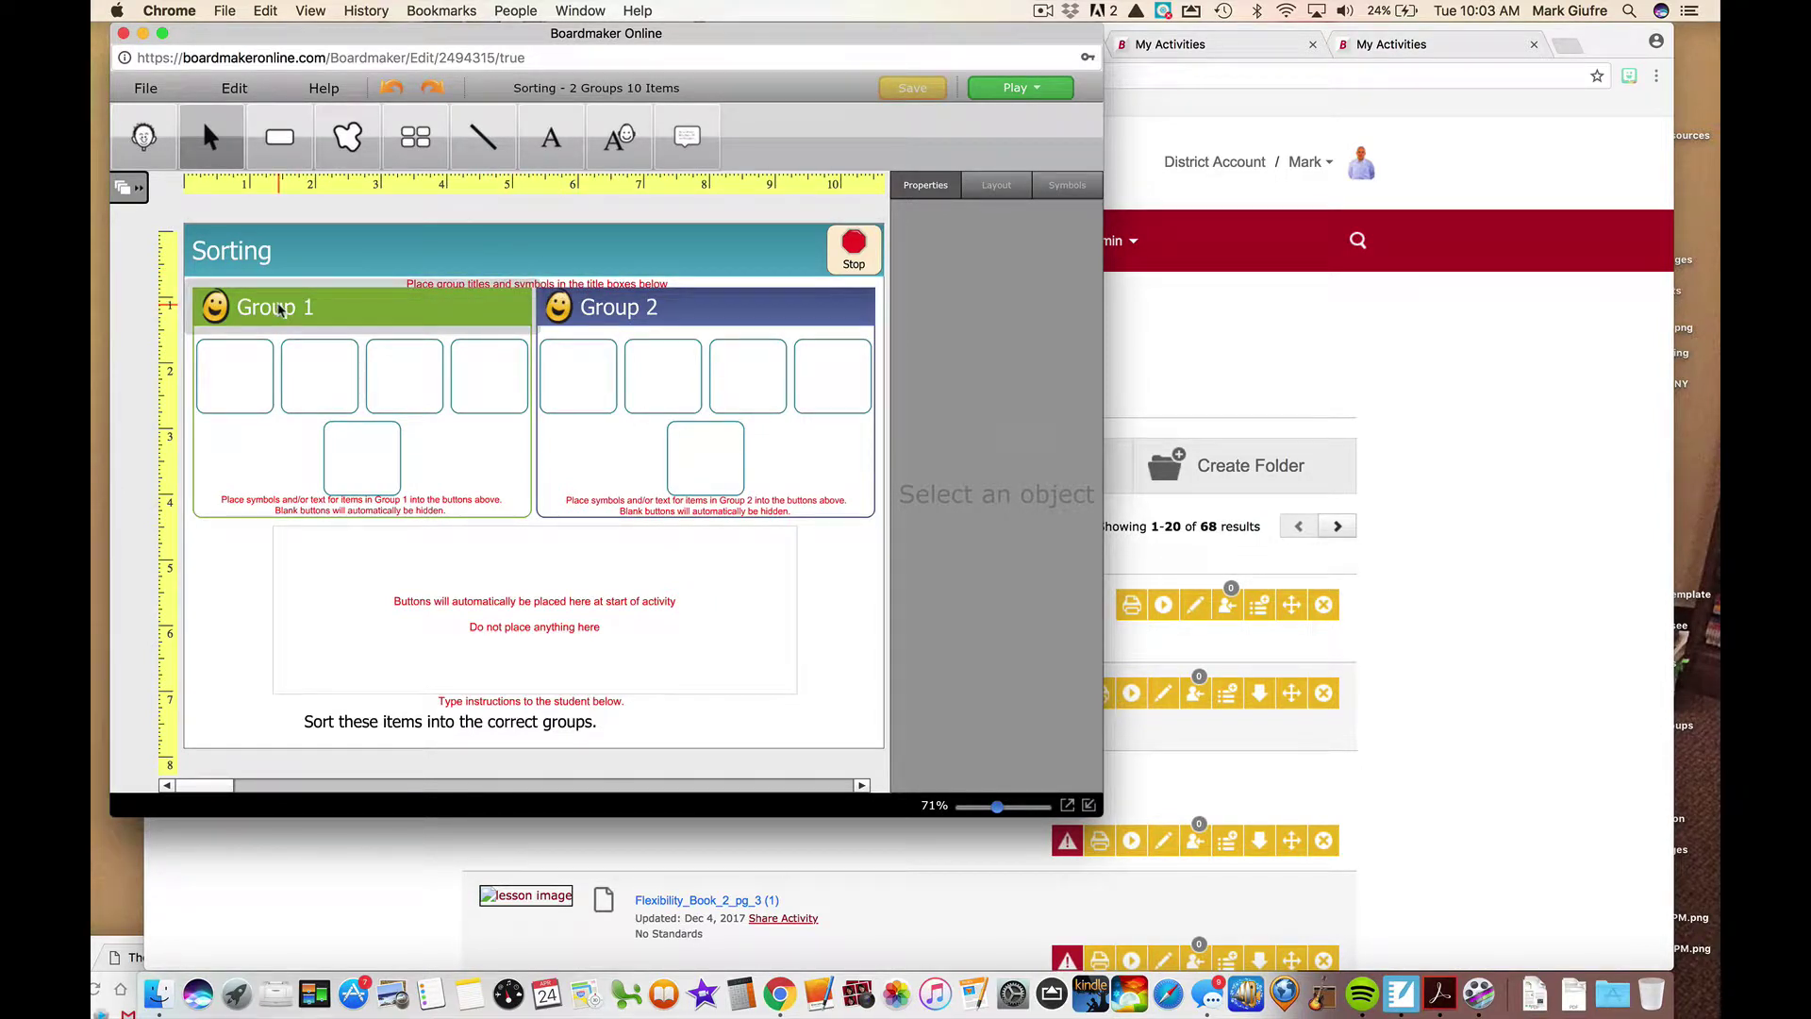
{"action": "left_click", "coordinate": [215, 306]}
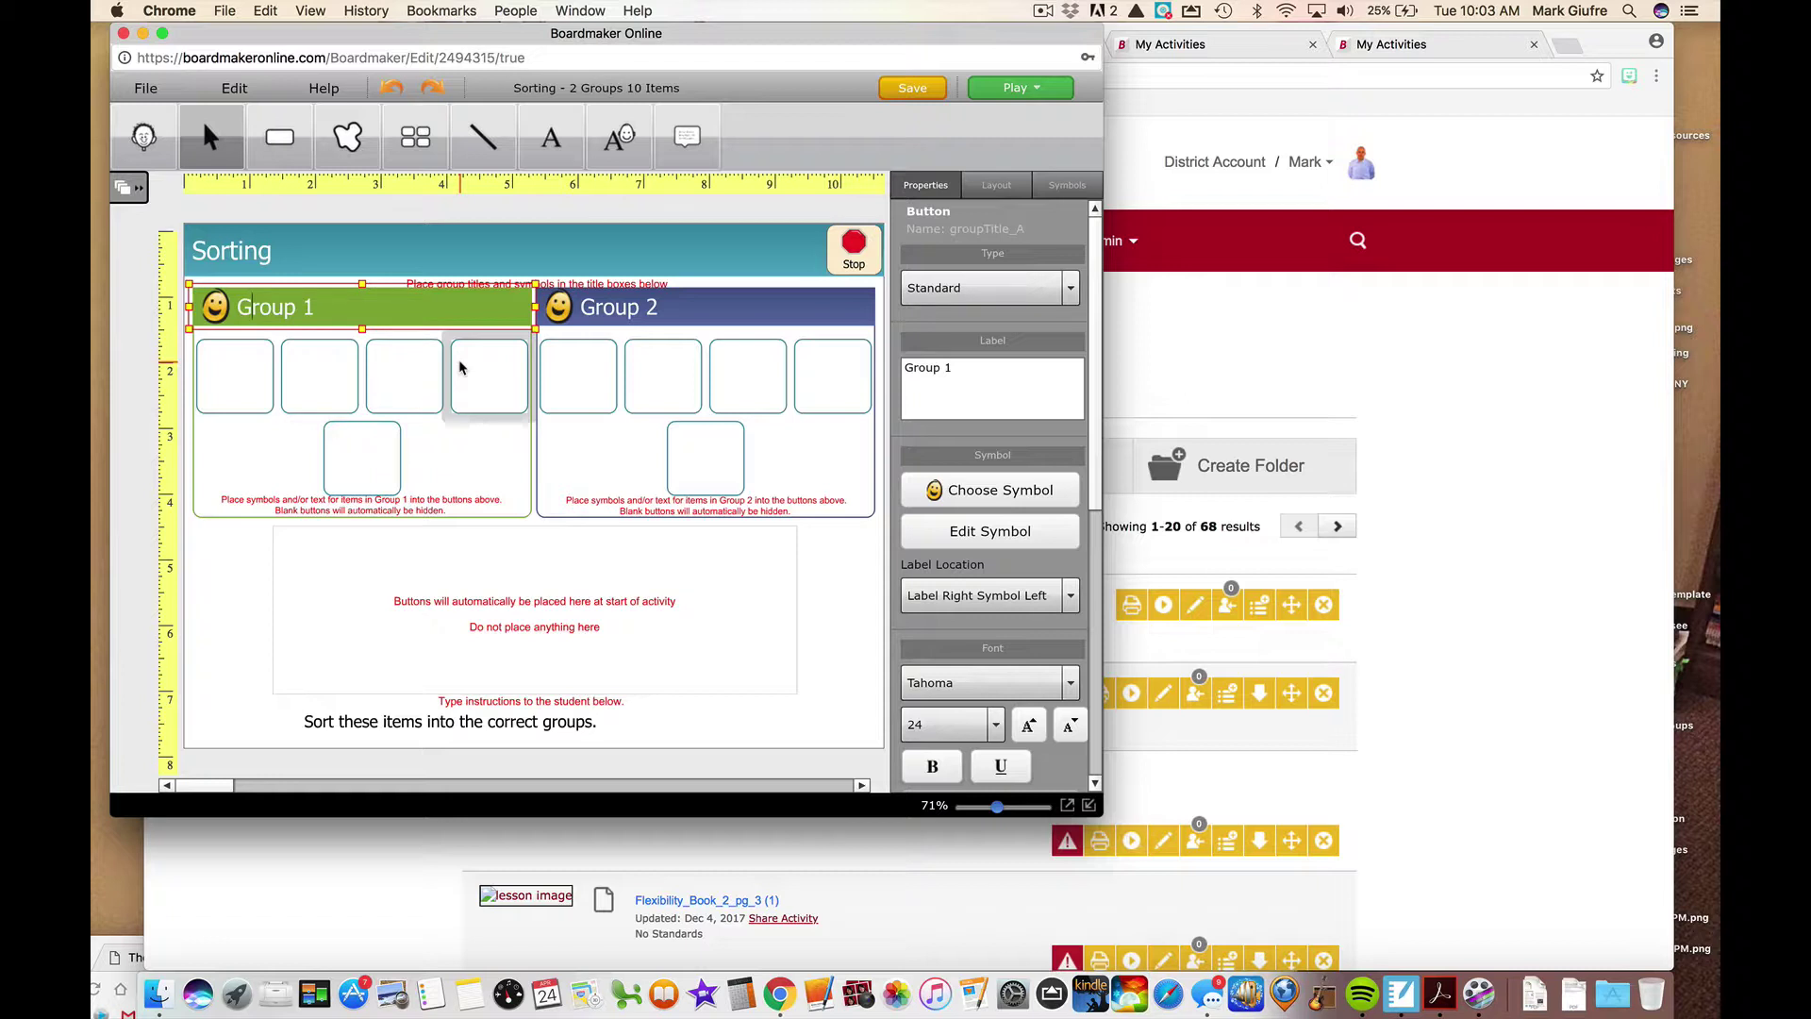
- Retitle Group 1 as 'Fruit' and Group 2 as 'Vegetables'
{"action": "left_click_drag", "start_coordinate": [239, 307], "coordinate": [321, 306]}
{"action": "type", "text": "Fruit"}
{"action": "left_click", "coordinate": [628, 307]}
{"action": "type", "text": "Vegetables"}
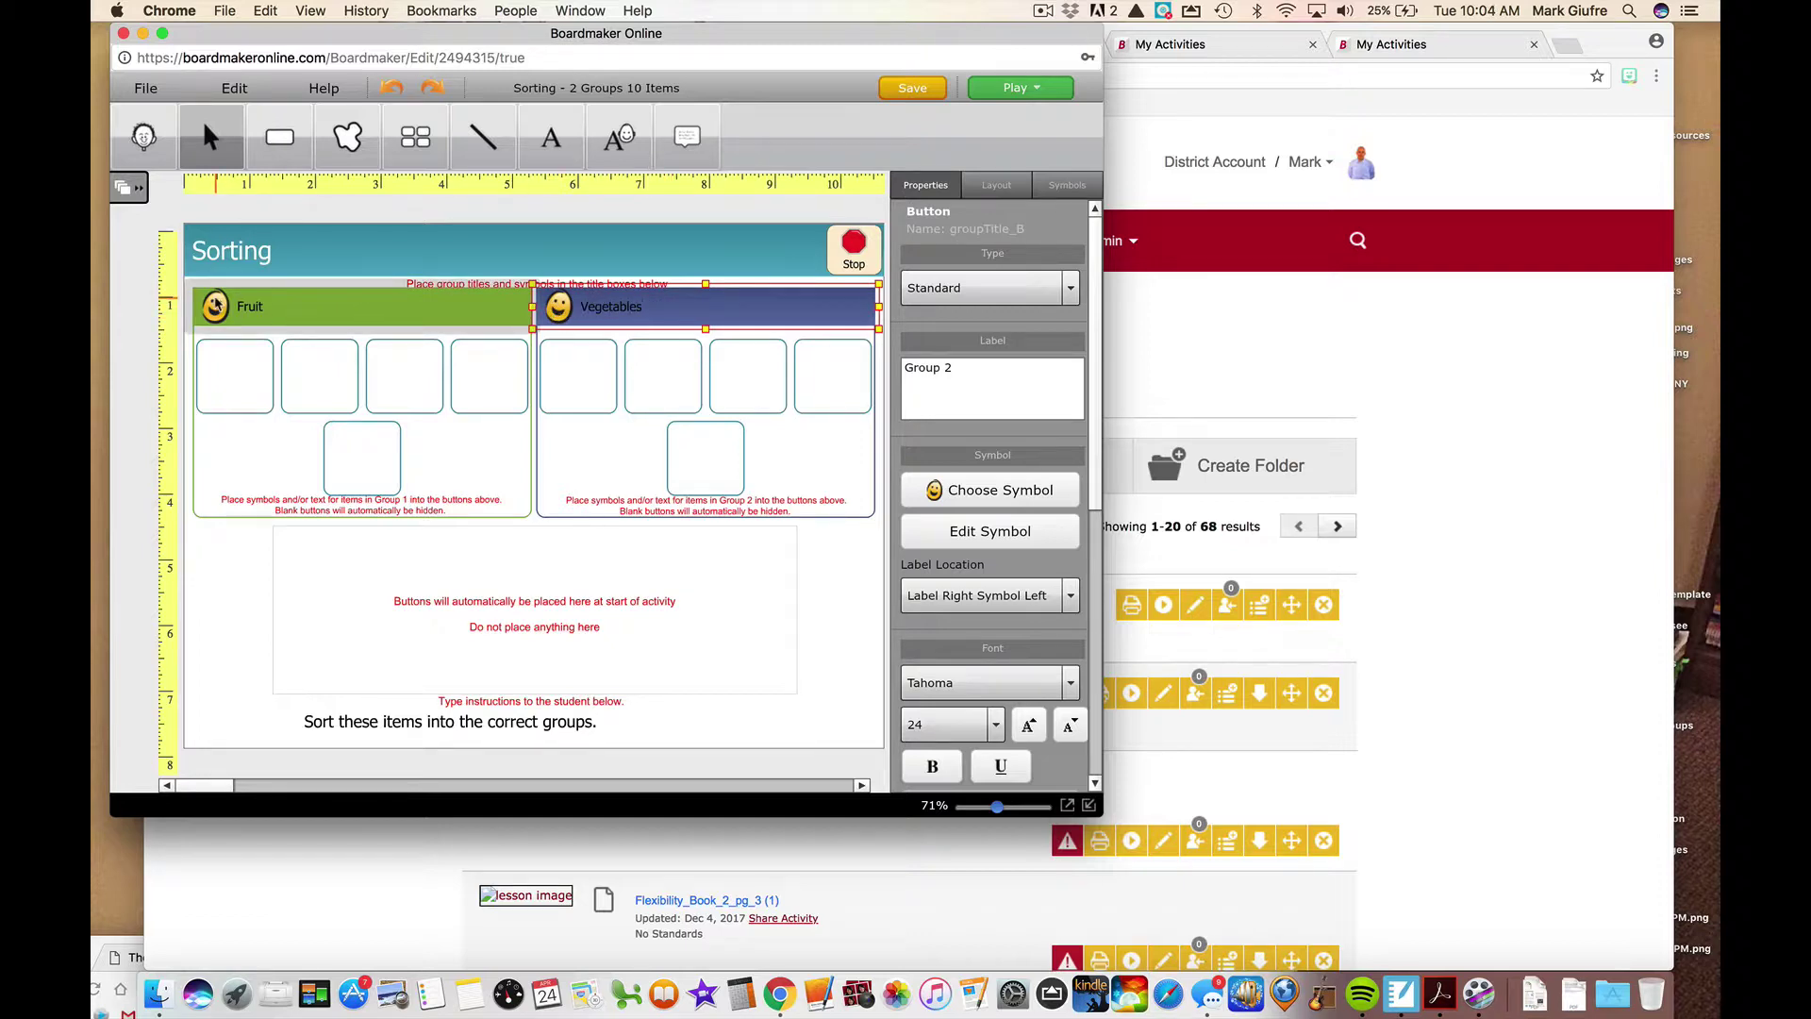
- Fill the two Fruit slots with the Apple and Banana symbols
{"action": "left_click", "coordinate": [250, 406]}
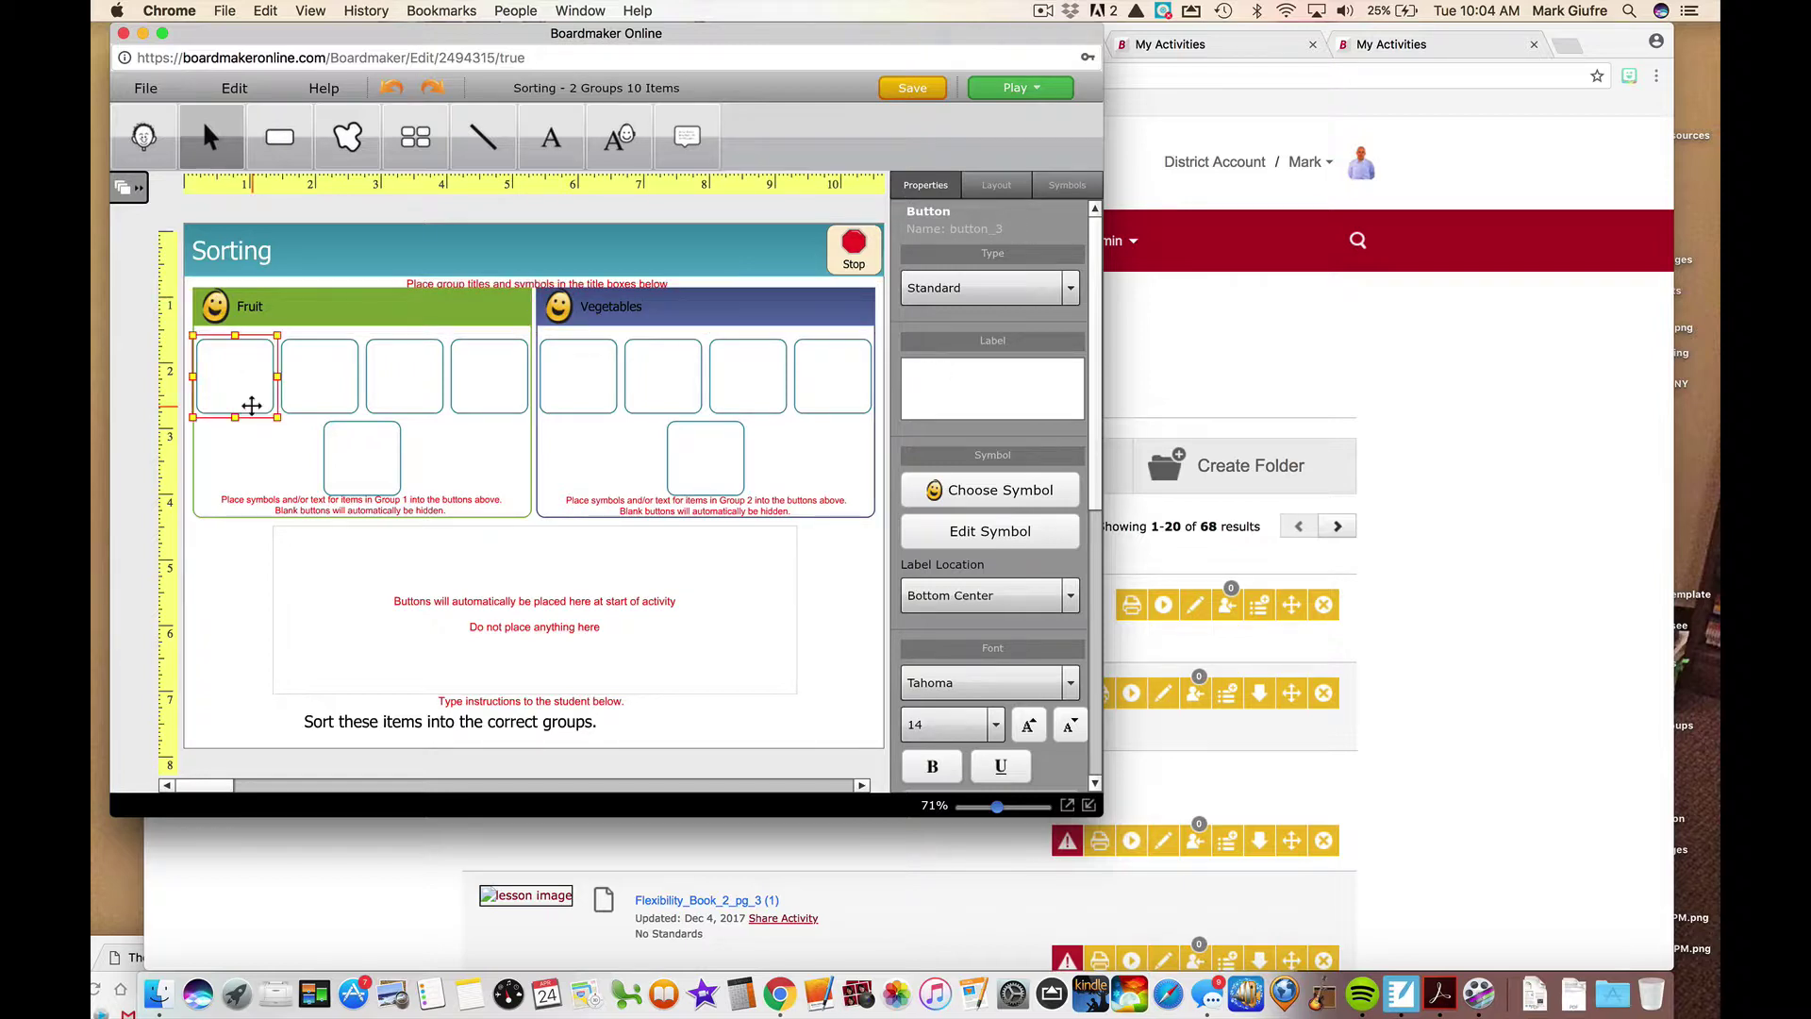
{"action": "double_click", "coordinate": [251, 406]}
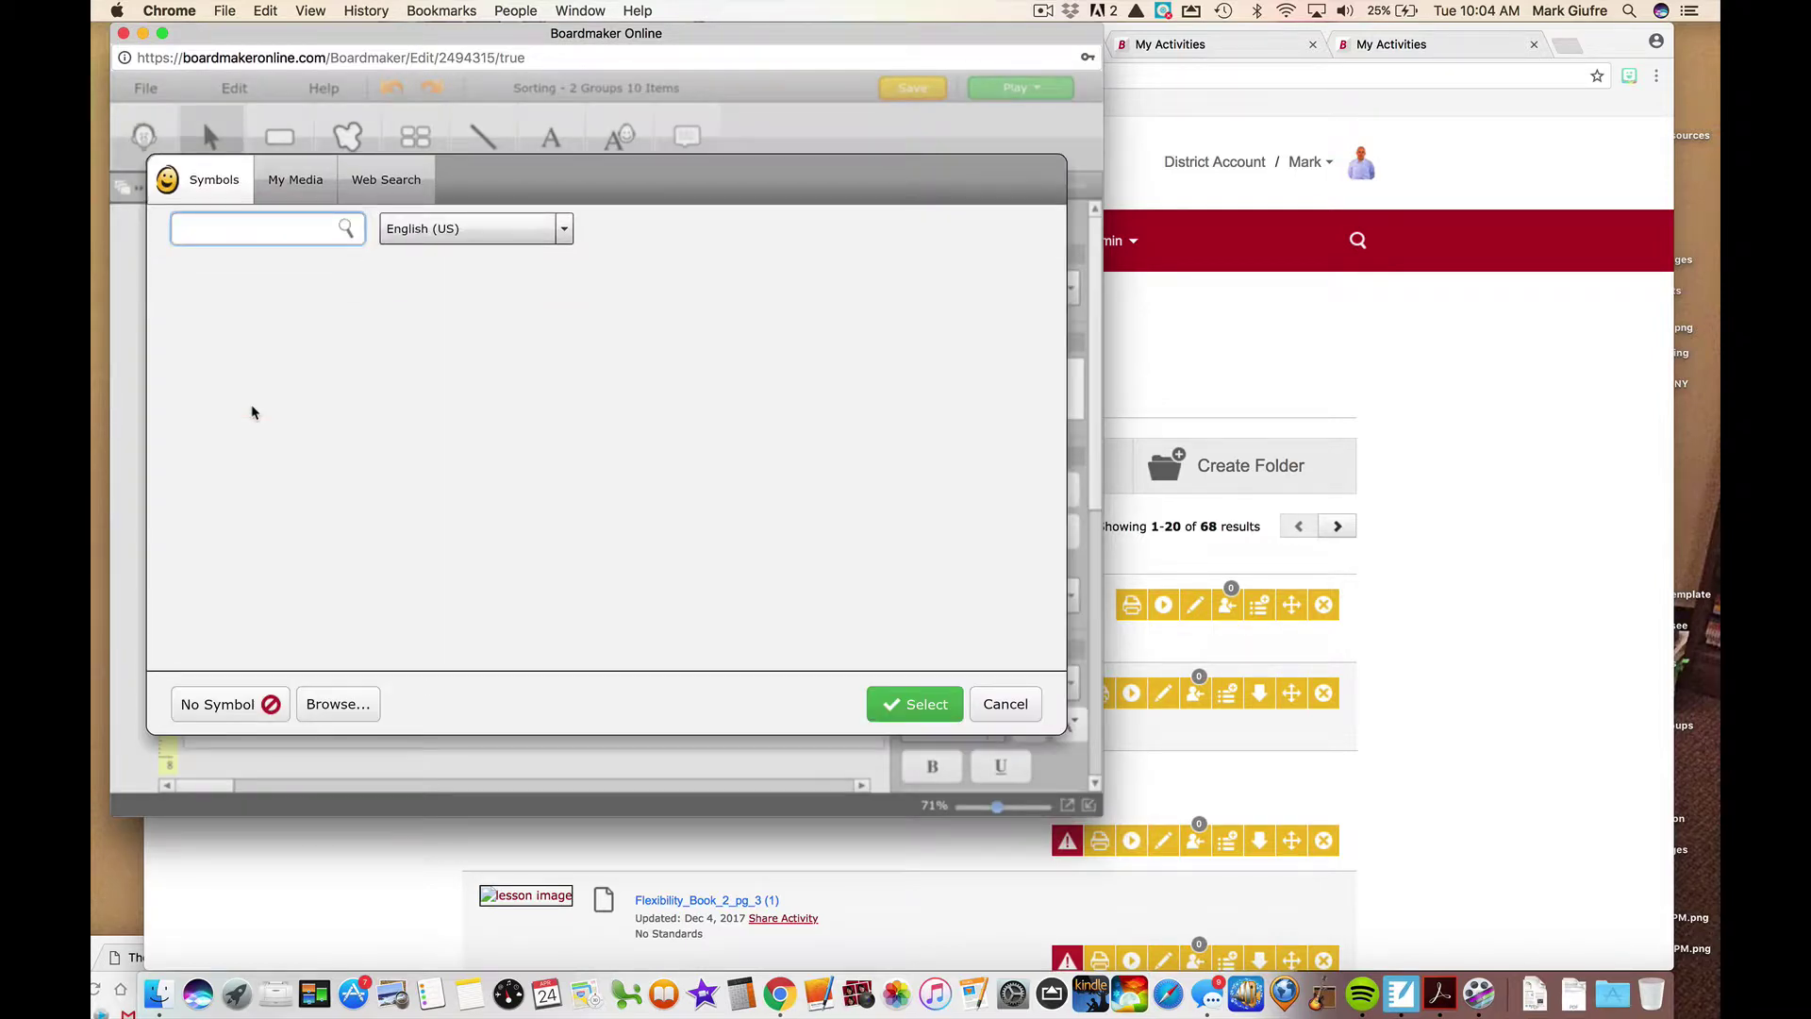
{"action": "type", "text": "Apple"}
{"action": "key", "text": "Return"}
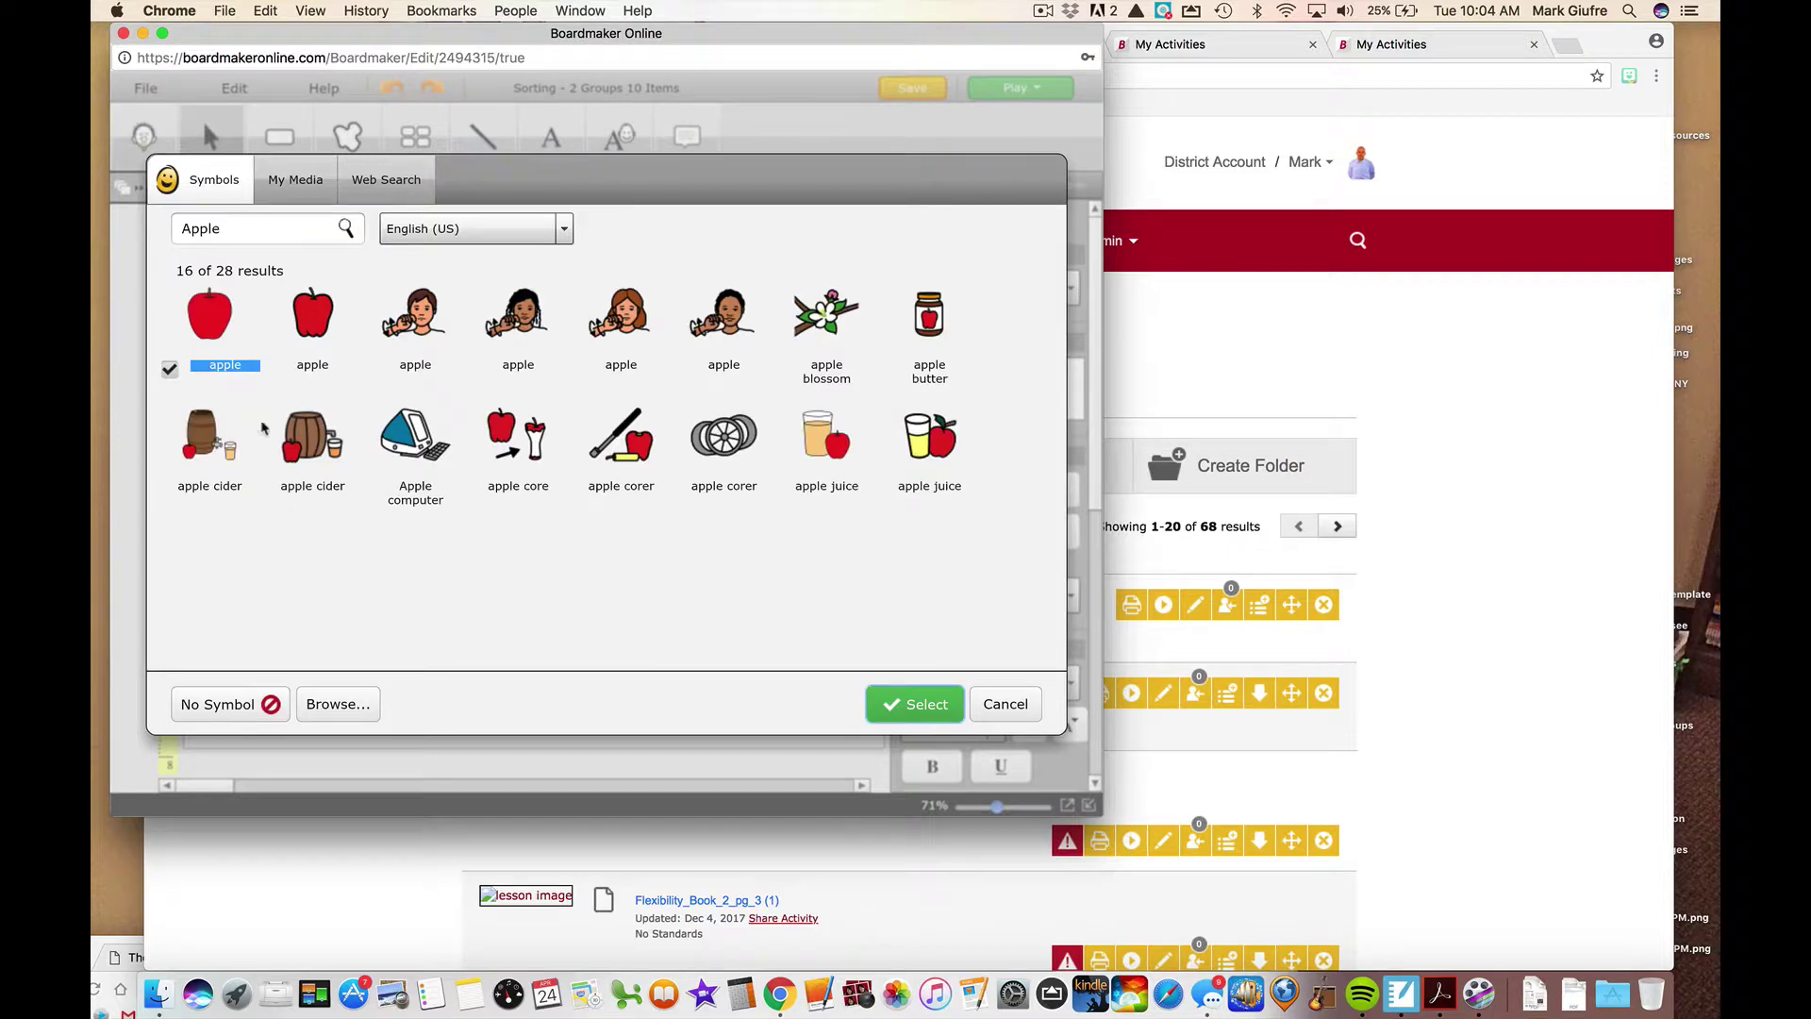
{"action": "left_click", "coordinate": [901, 700]}
{"action": "left_click", "coordinate": [323, 384]}
{"action": "double_click", "coordinate": [304, 370]}
{"action": "type", "text": "Banana"}
{"action": "key", "text": "Return"}
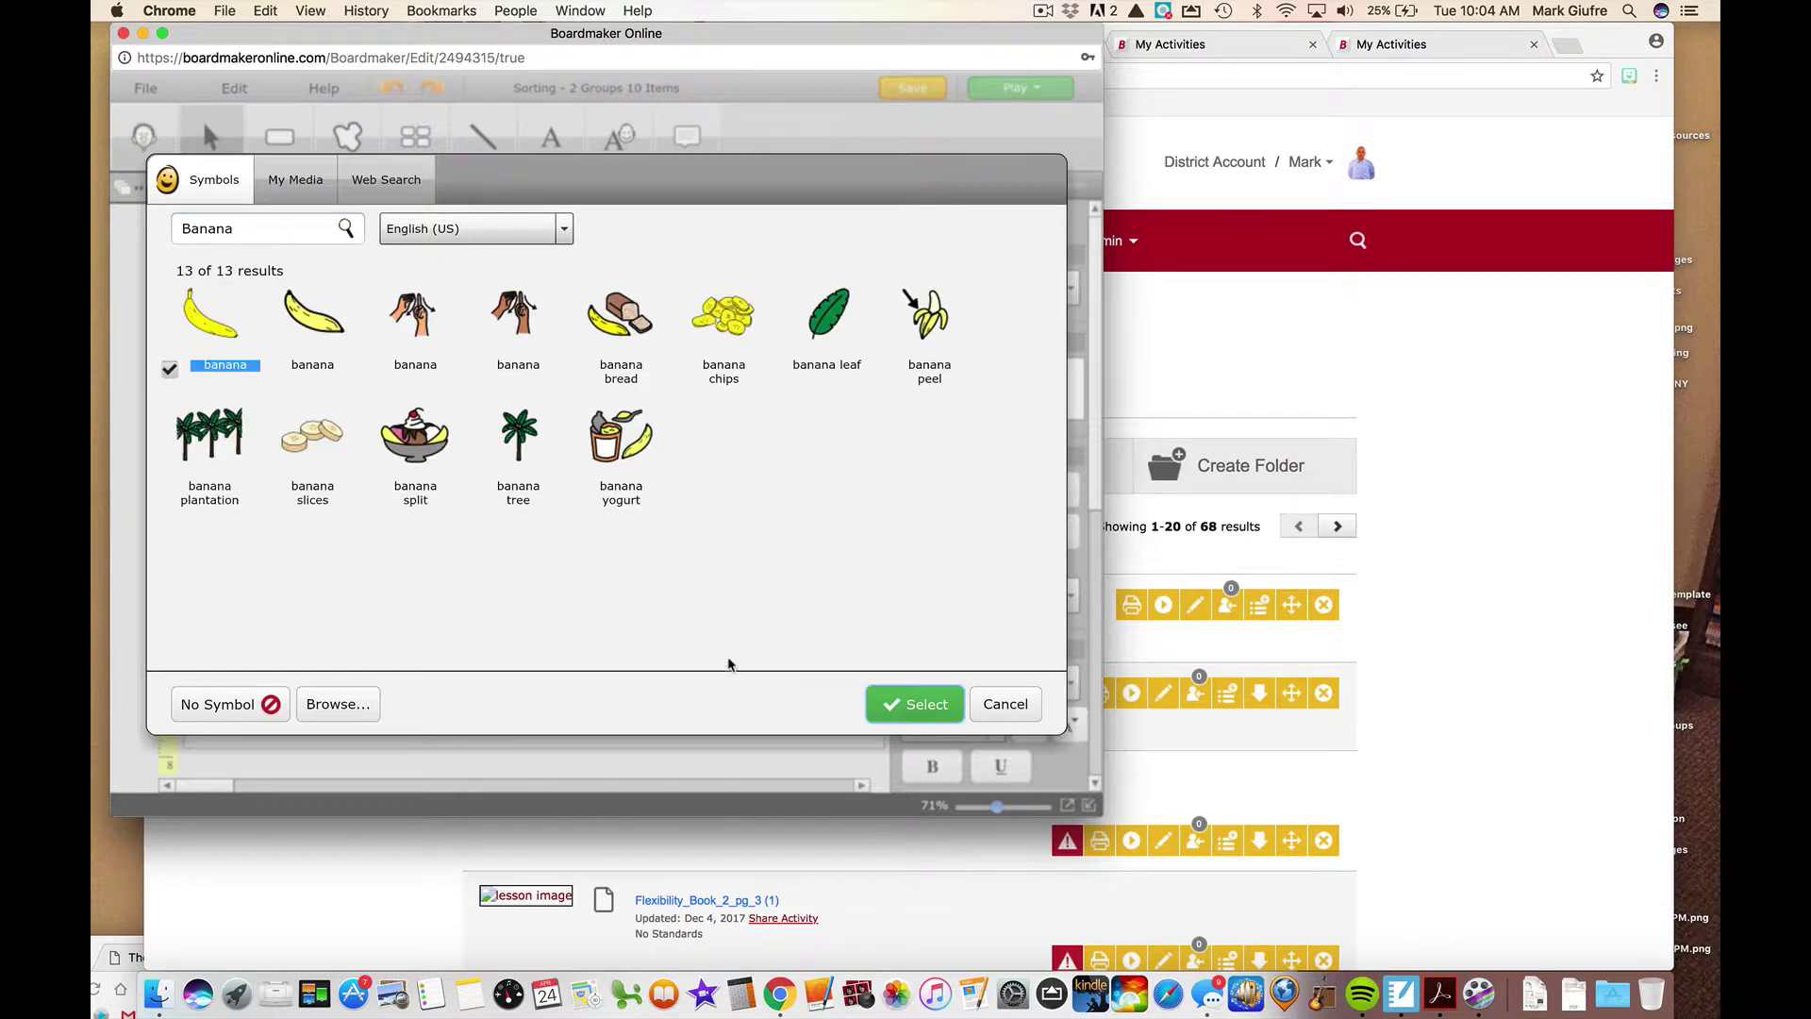
{"action": "left_click", "coordinate": [927, 715]}
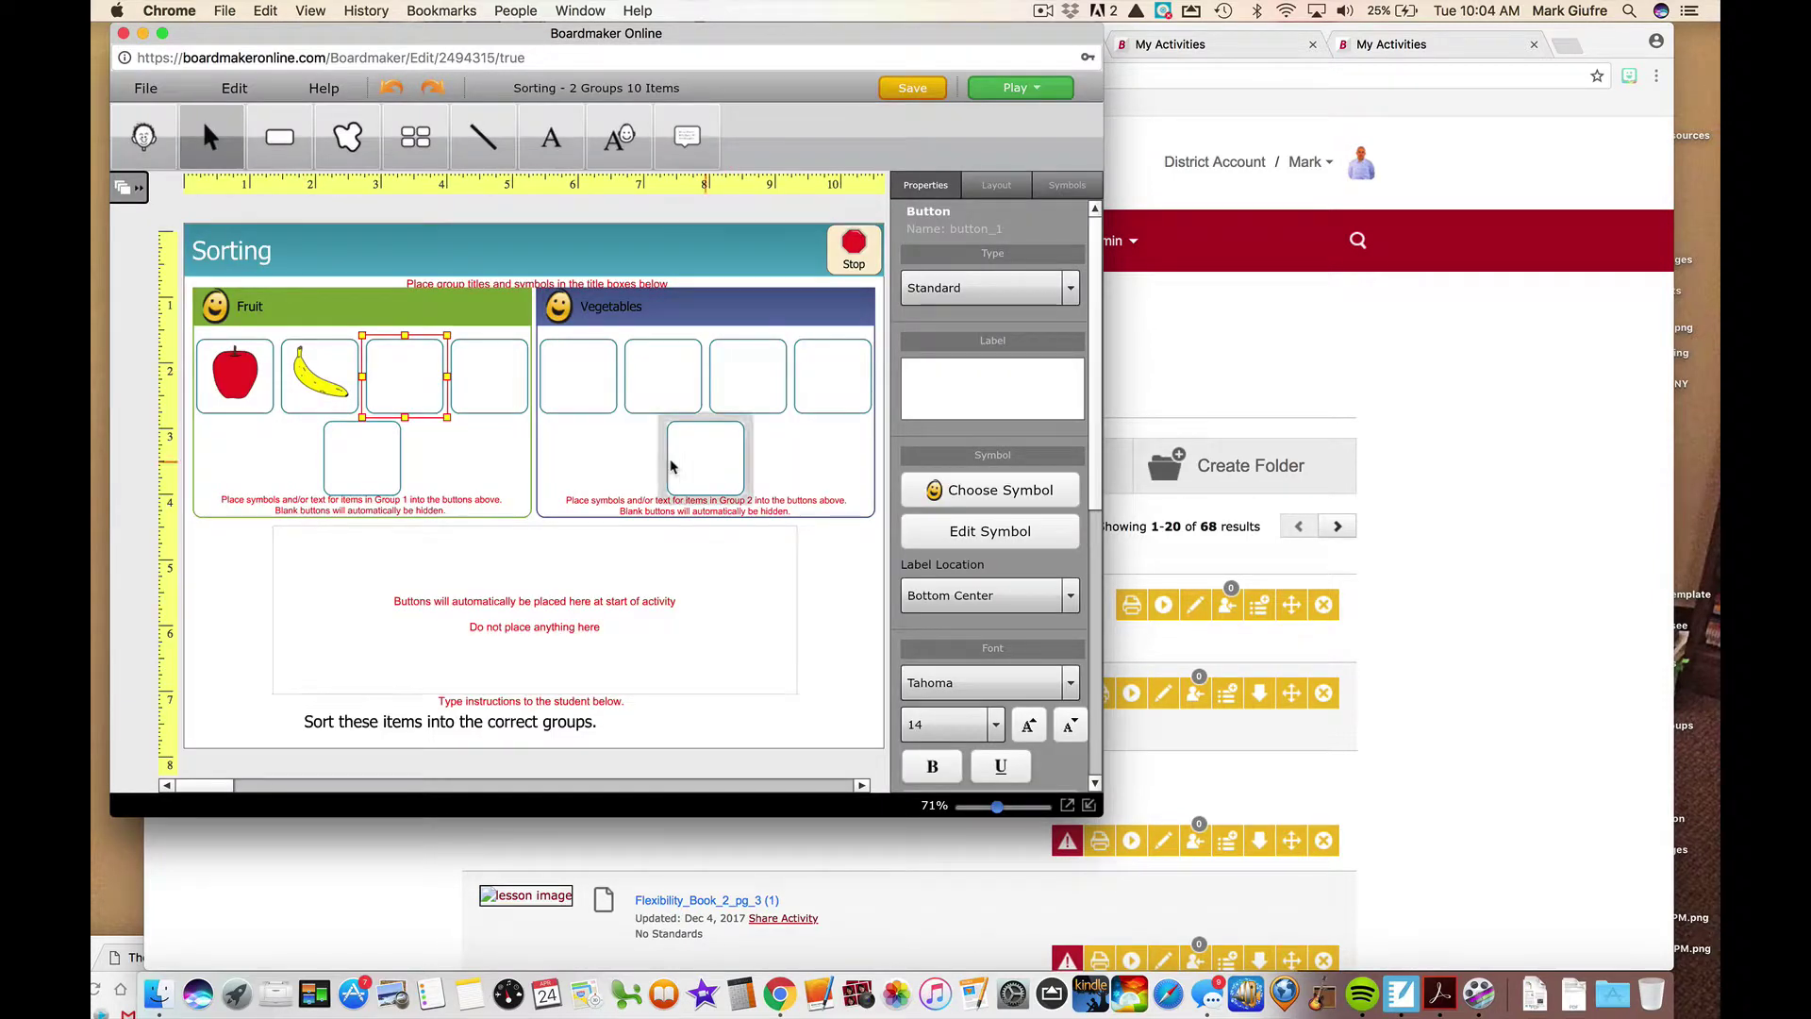
- Fill the two Vegetables slots with the Carrot and Lettuce symbols
{"action": "left_click", "coordinate": [555, 366]}
{"action": "double_click", "coordinate": [554, 366]}
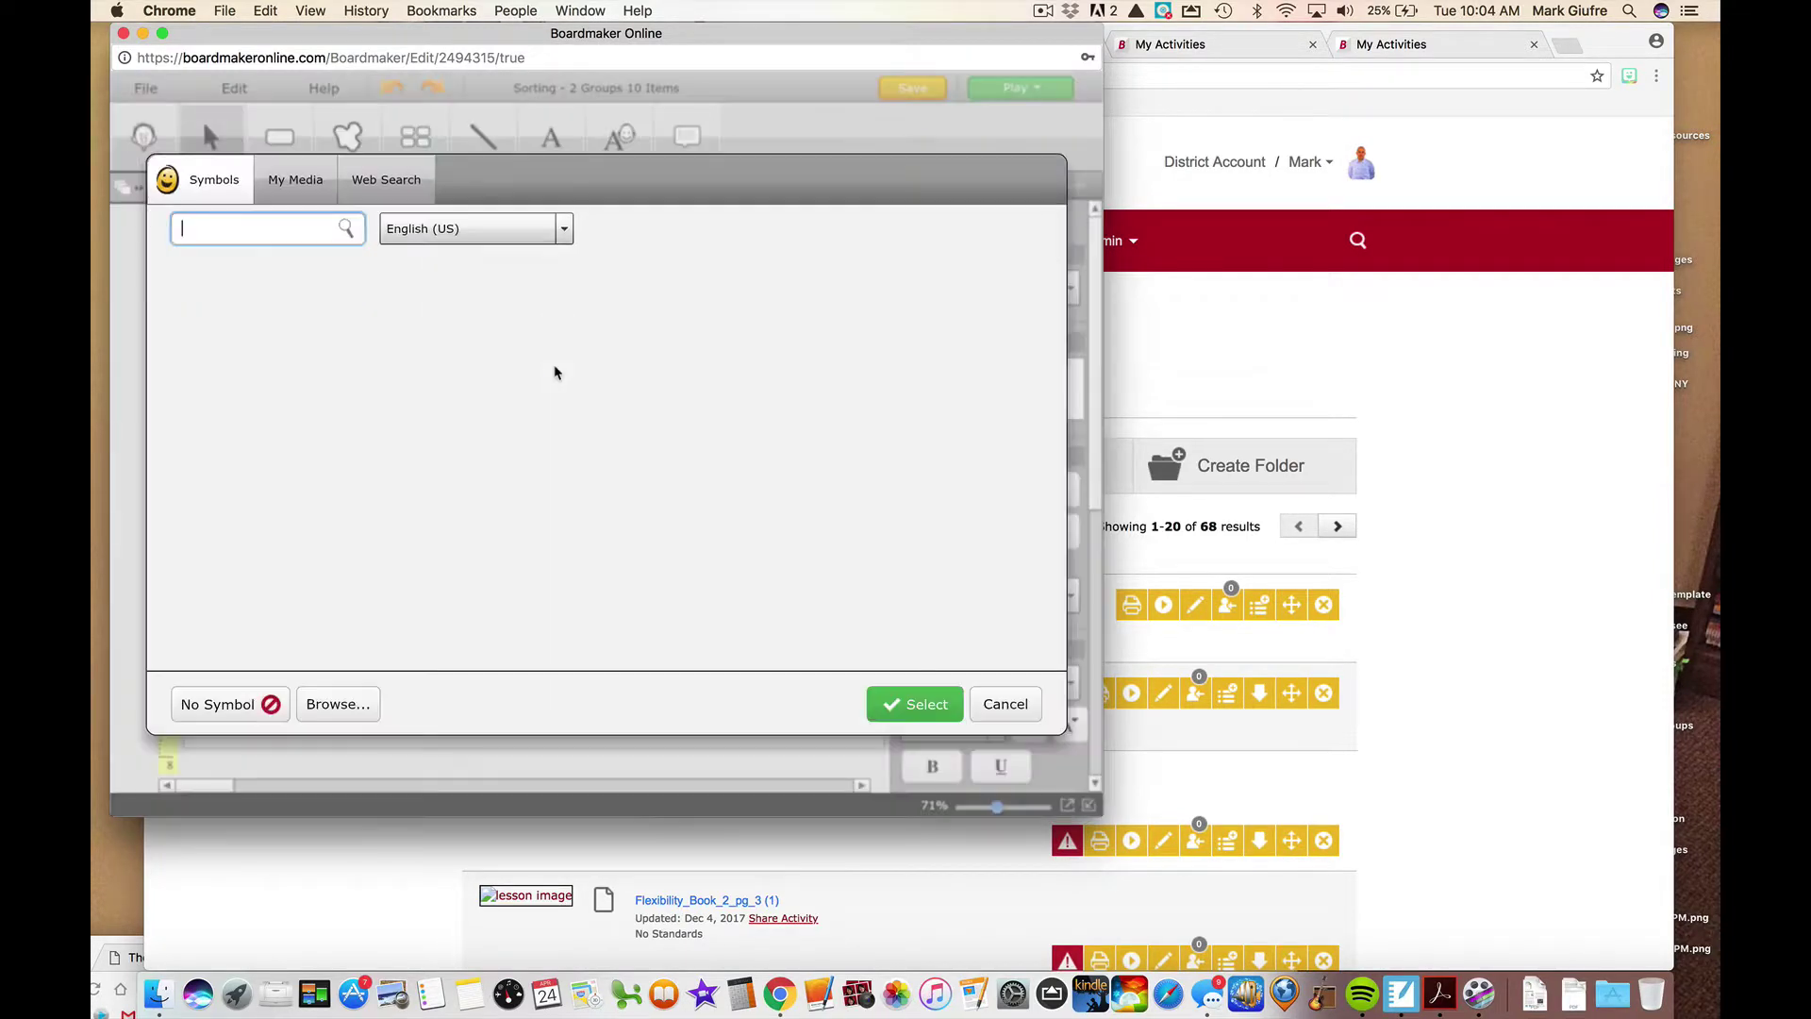
{"action": "type", "text": "Carroit"}
{"action": "key", "text": "BackSpace"}
{"action": "key", "text": "BackSpace"}
{"action": "type", "text": "t"}
{"action": "key", "text": "Return"}
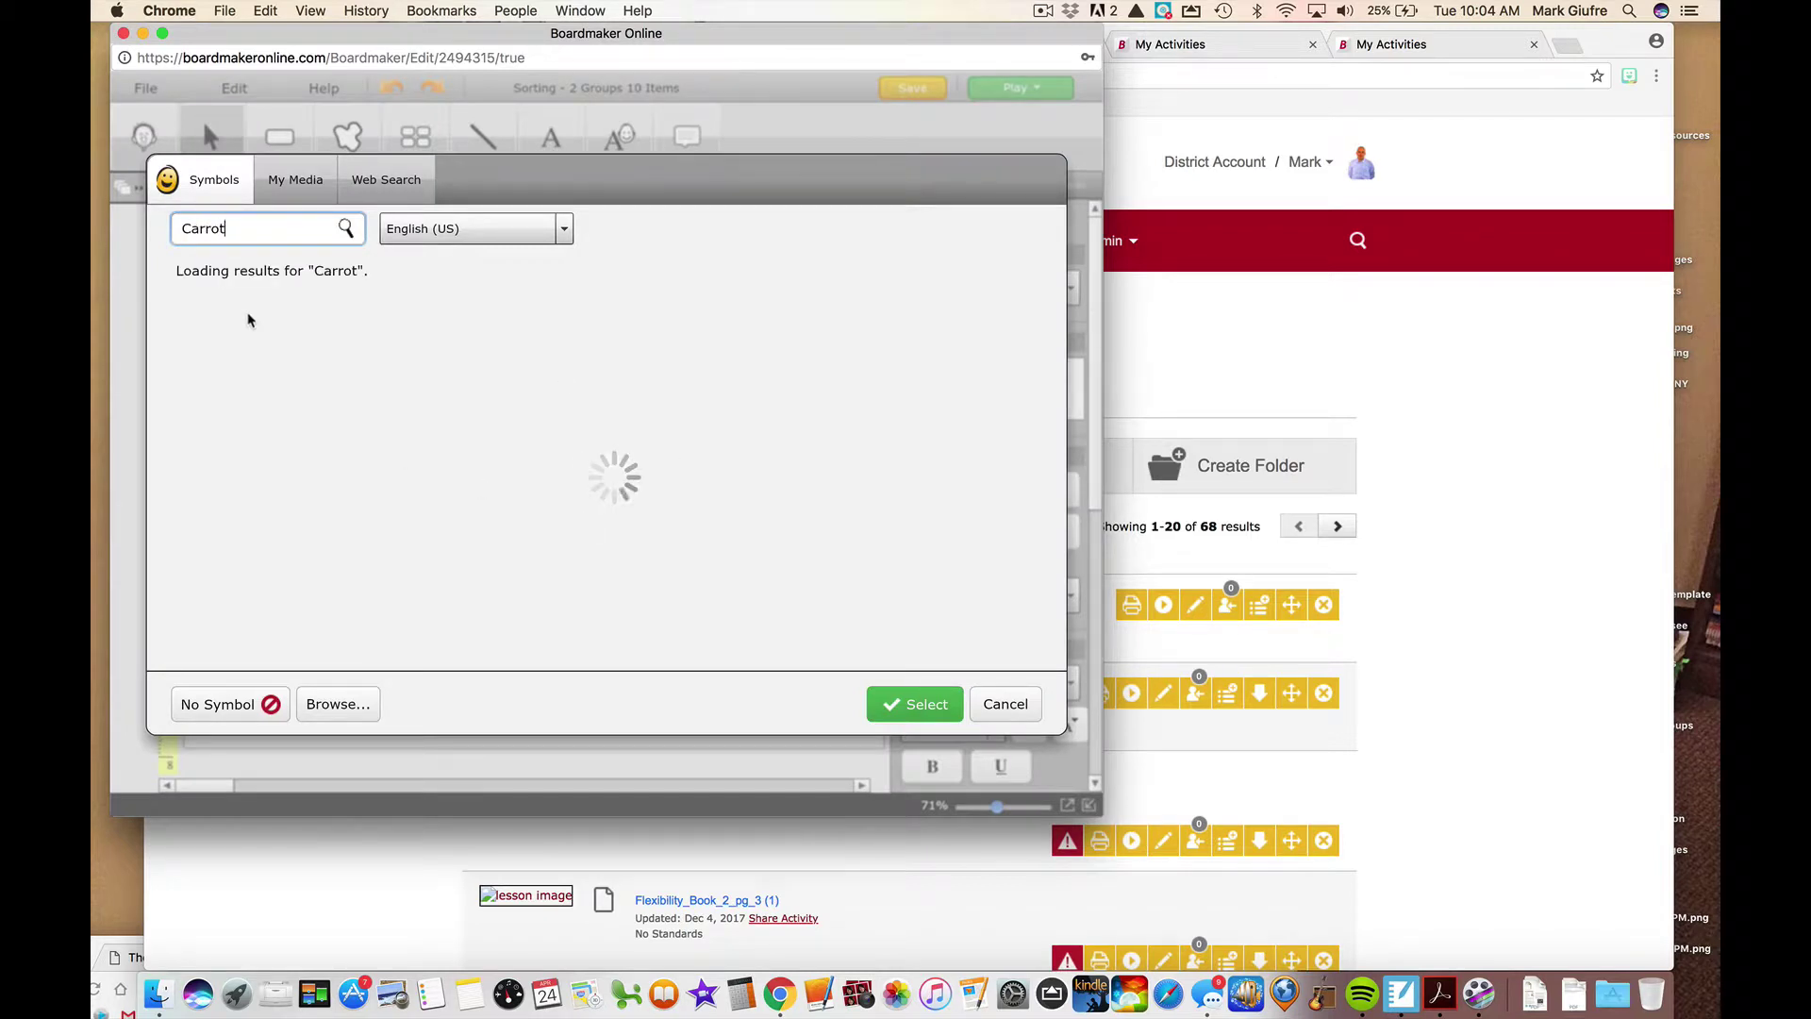
{"action": "left_click", "coordinate": [922, 704]}
{"action": "left_click", "coordinate": [698, 355]}
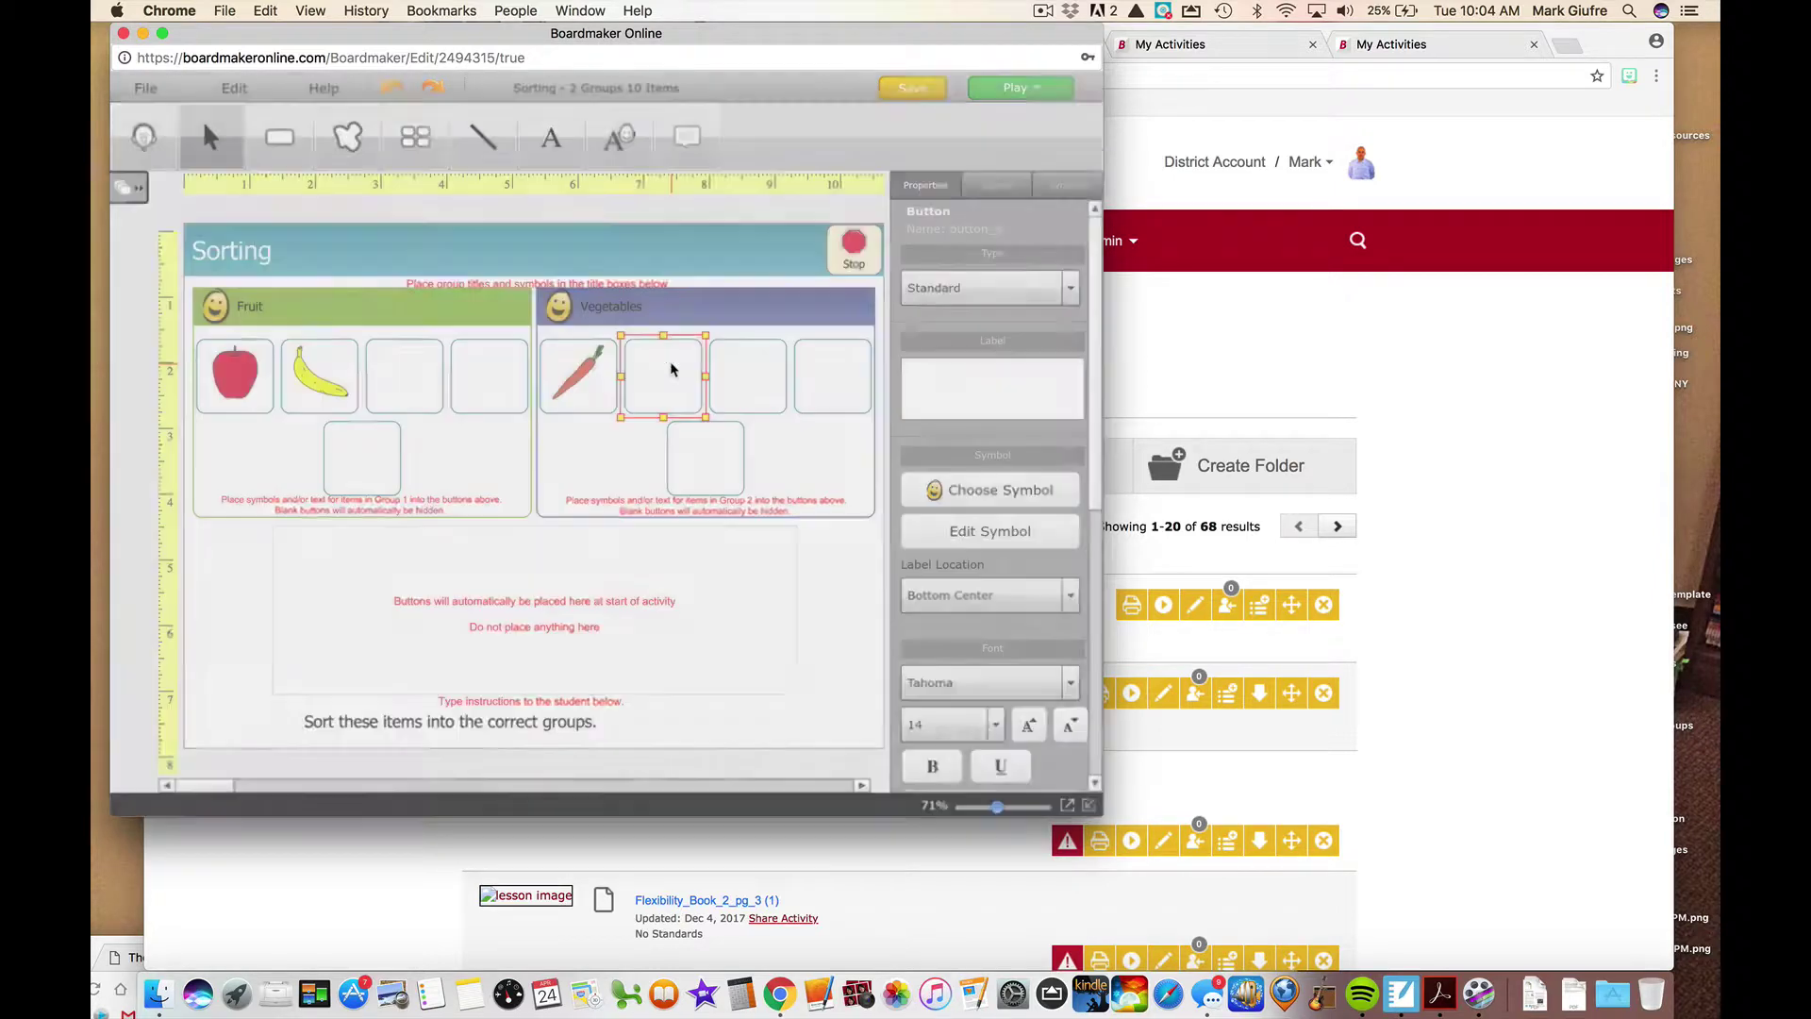
{"action": "type", "text": "Iwe"}
{"action": "key", "text": "BackSpace"}
{"action": "key", "text": "BackSpace"}
{"action": "type", "text": "ettuce"}
{"action": "key", "text": "Return"}
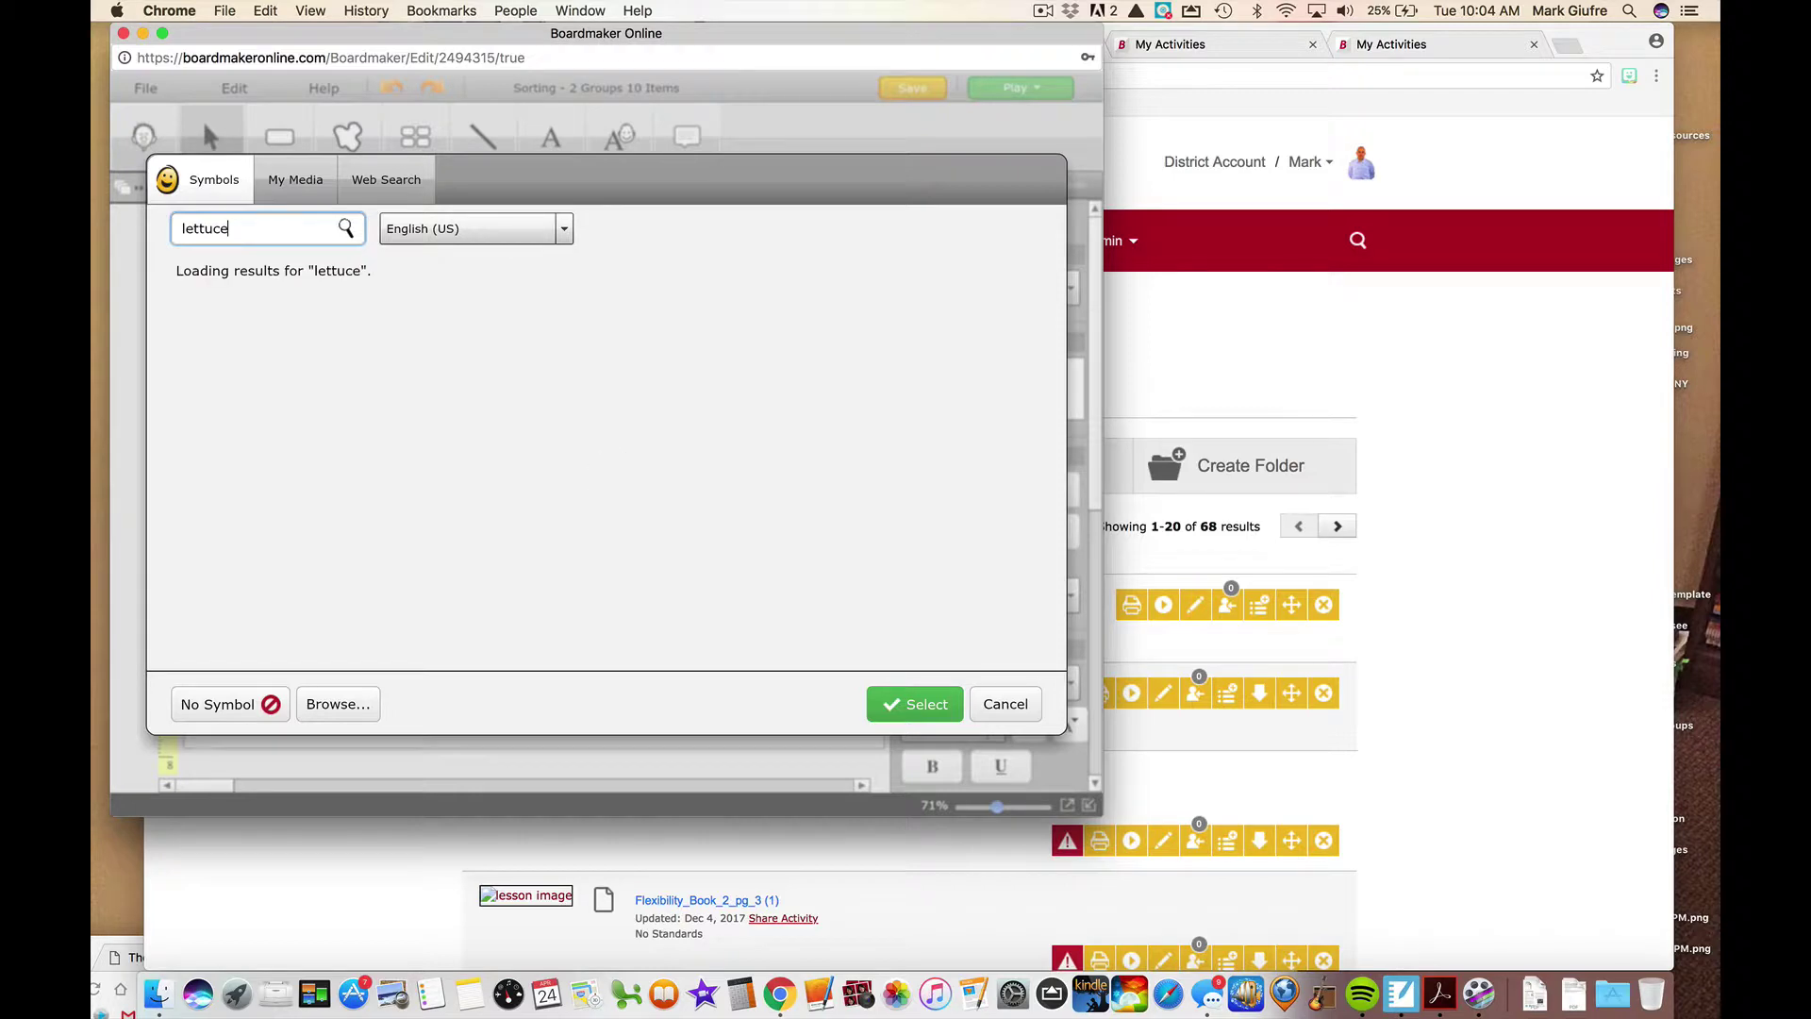
{"action": "left_click", "coordinate": [915, 705]}
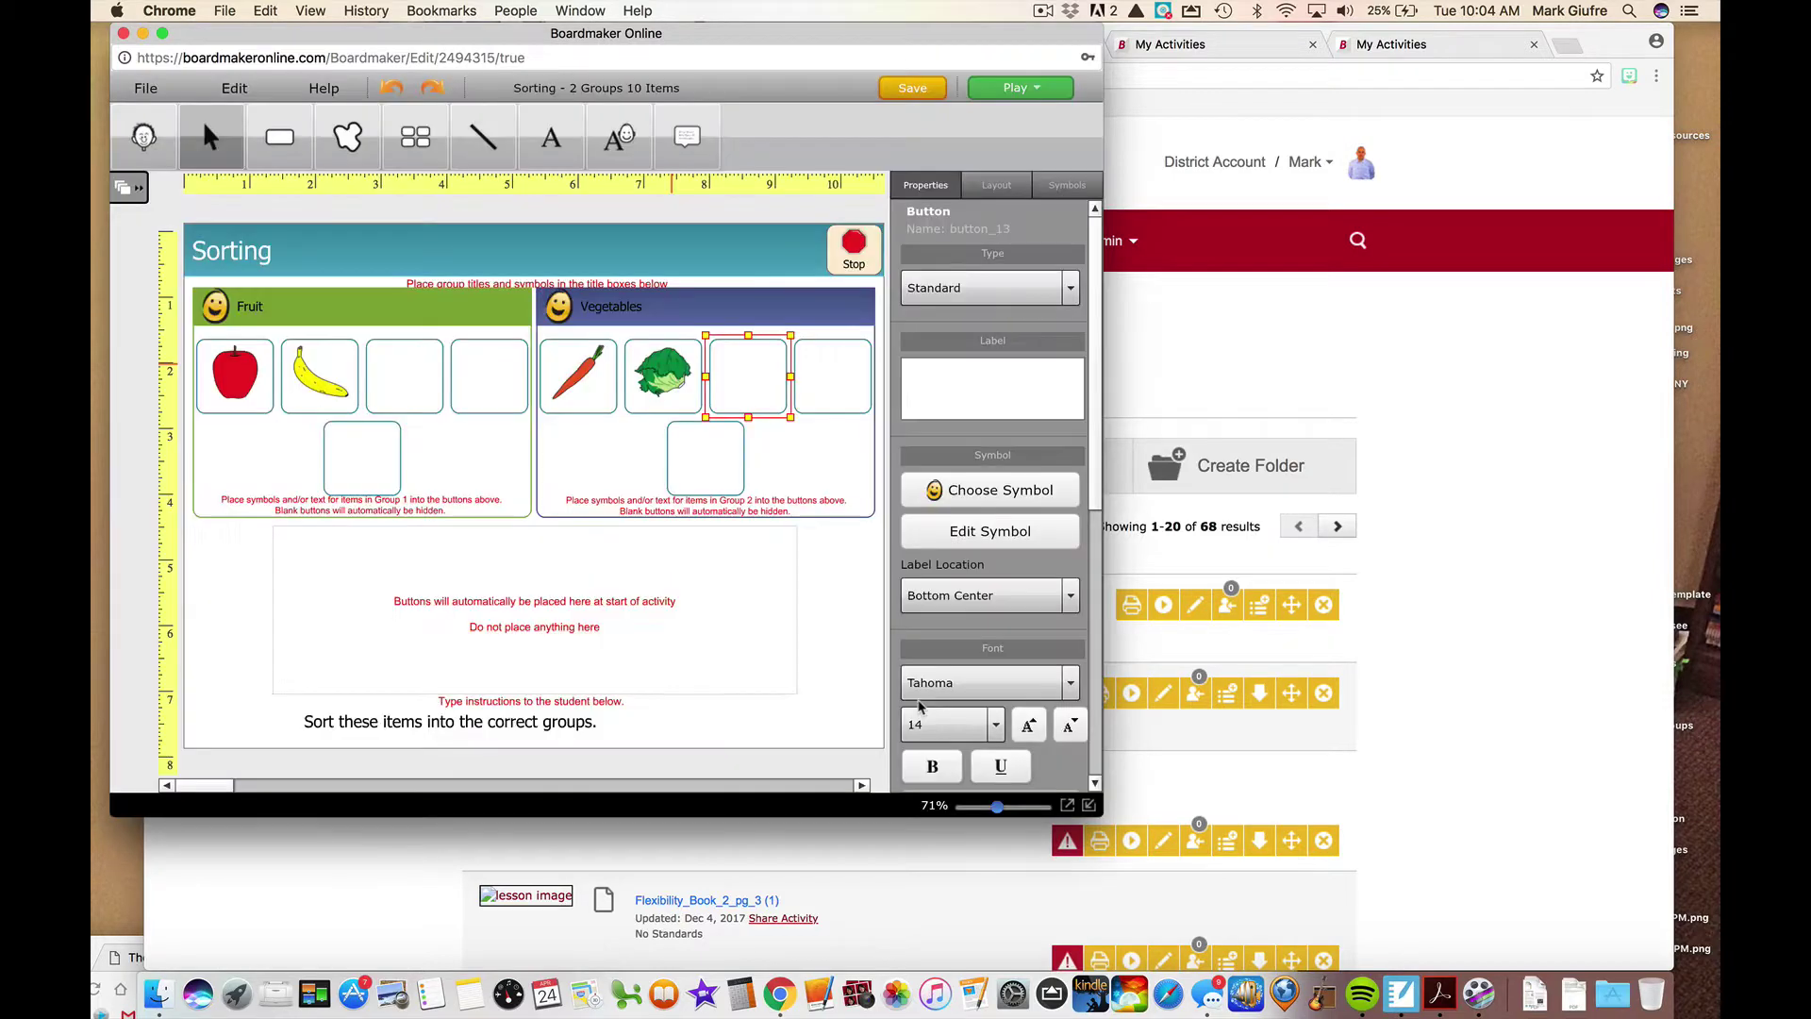
- Highlight the word 'correct' in the student instruction text, then clear the highlight
{"action": "left_click", "coordinate": [525, 728]}
{"action": "double_click", "coordinate": [522, 719]}
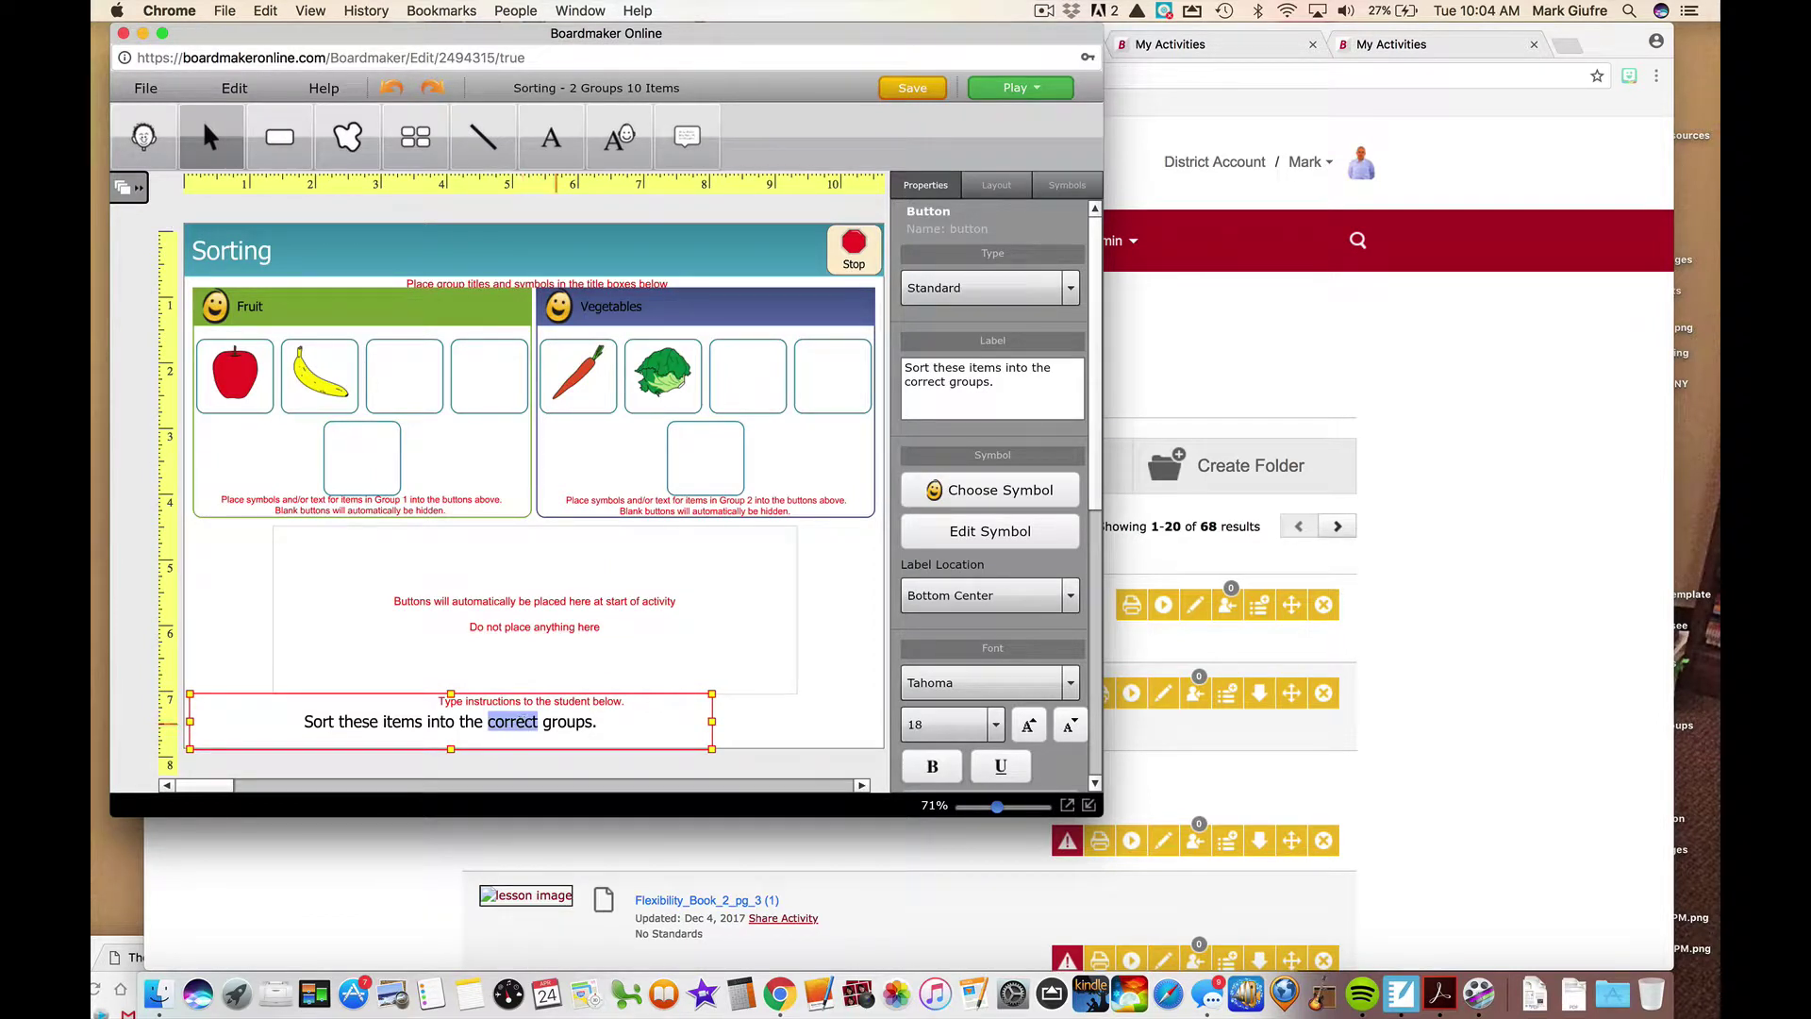
{"action": "left_click", "coordinate": [660, 730]}
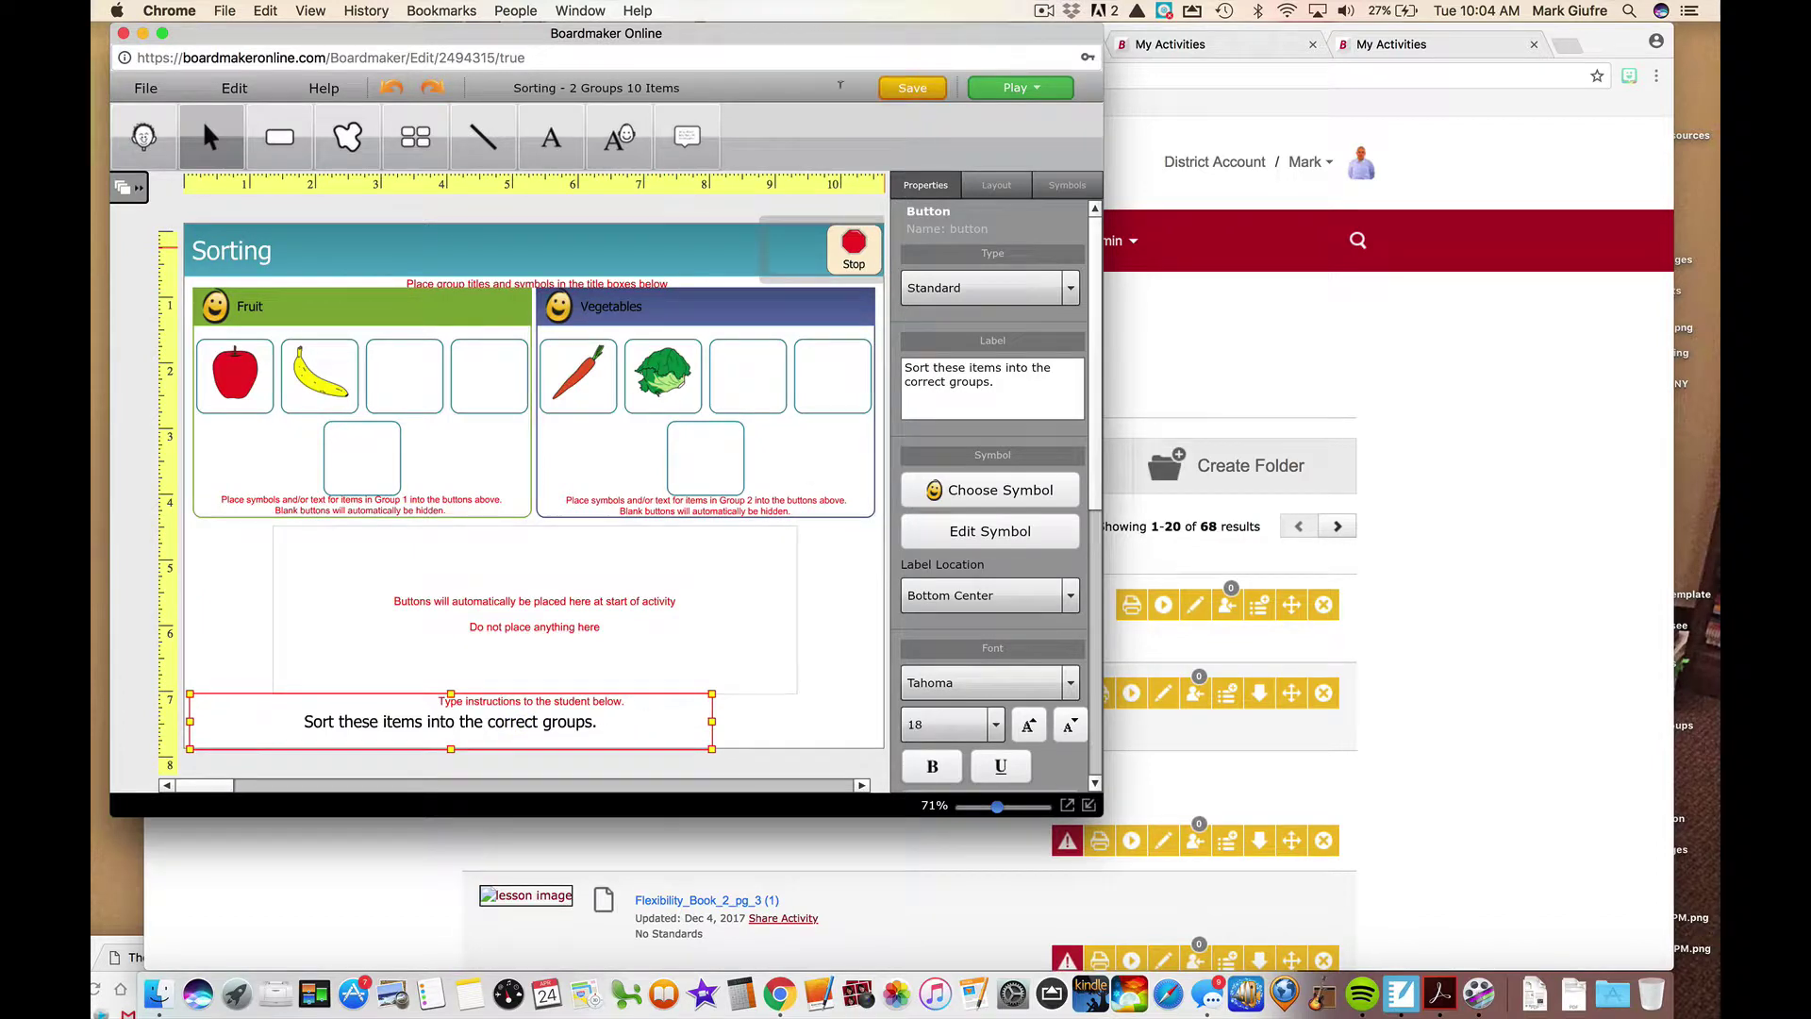
- Play the sorting activity, placing apple and banana in Fruit and testing lettuce there
{"action": "left_click", "coordinate": [1028, 91]}
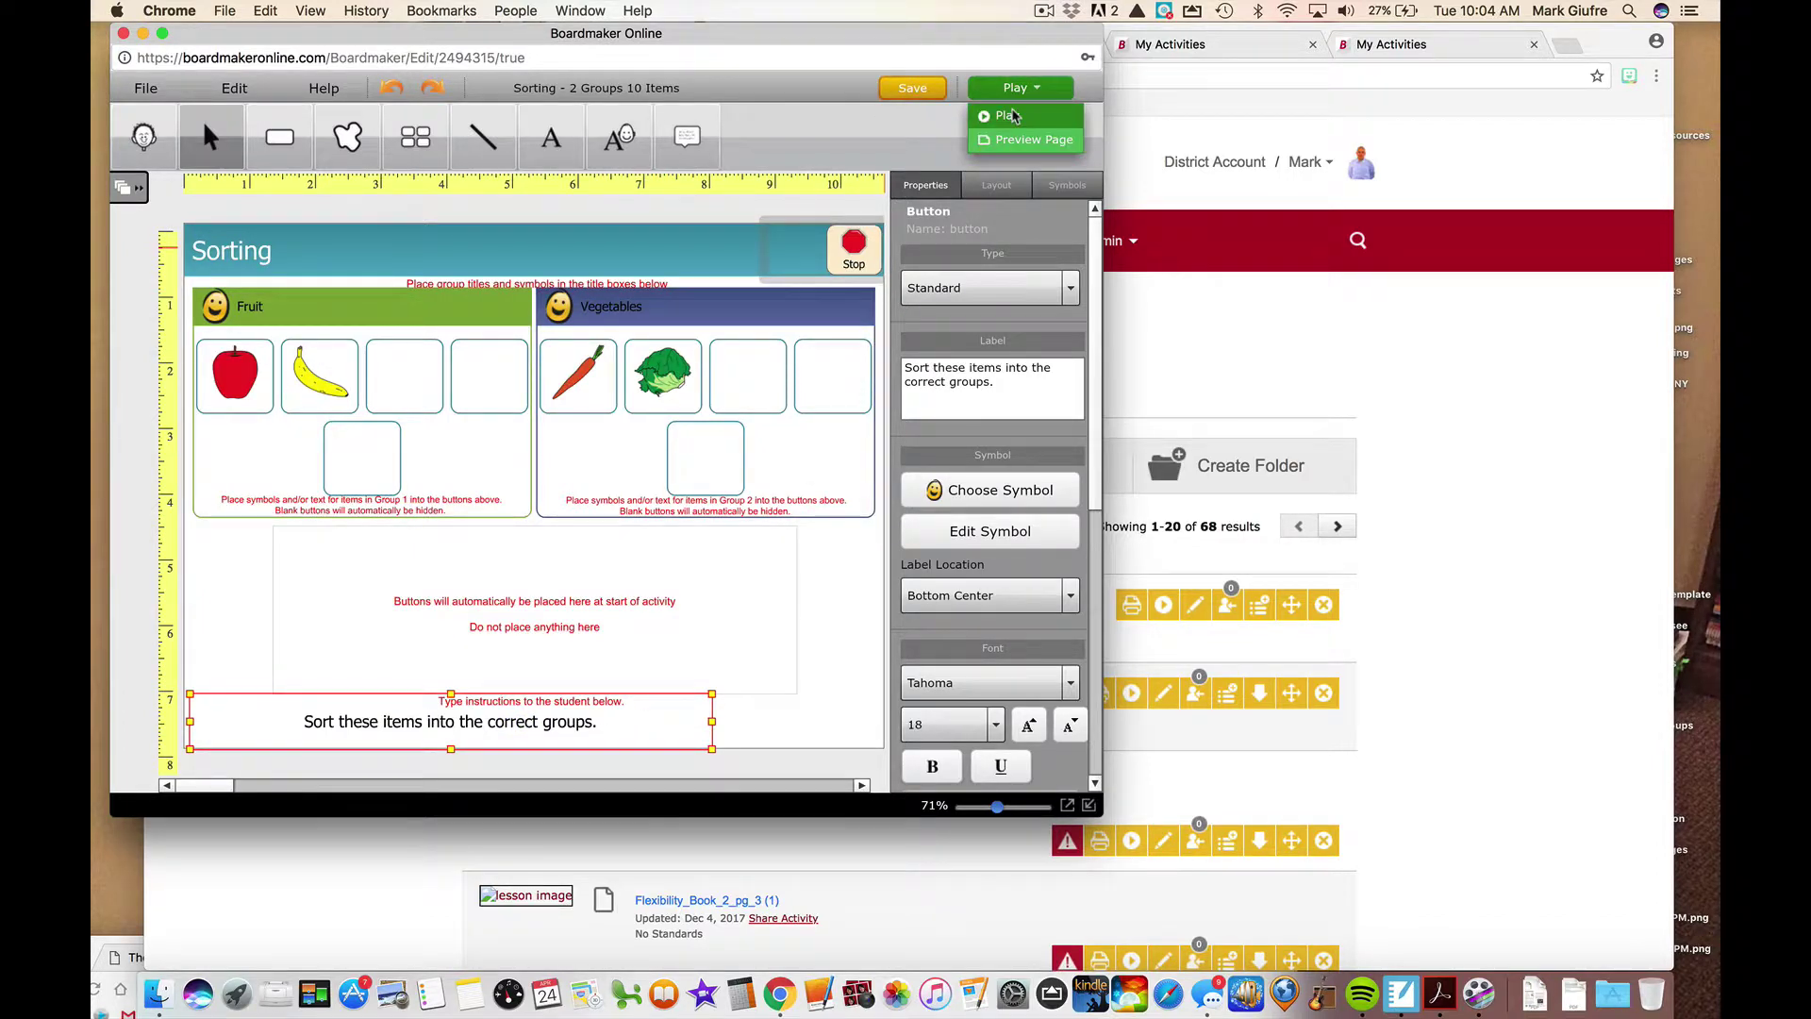
{"action": "left_click", "coordinate": [1014, 116]}
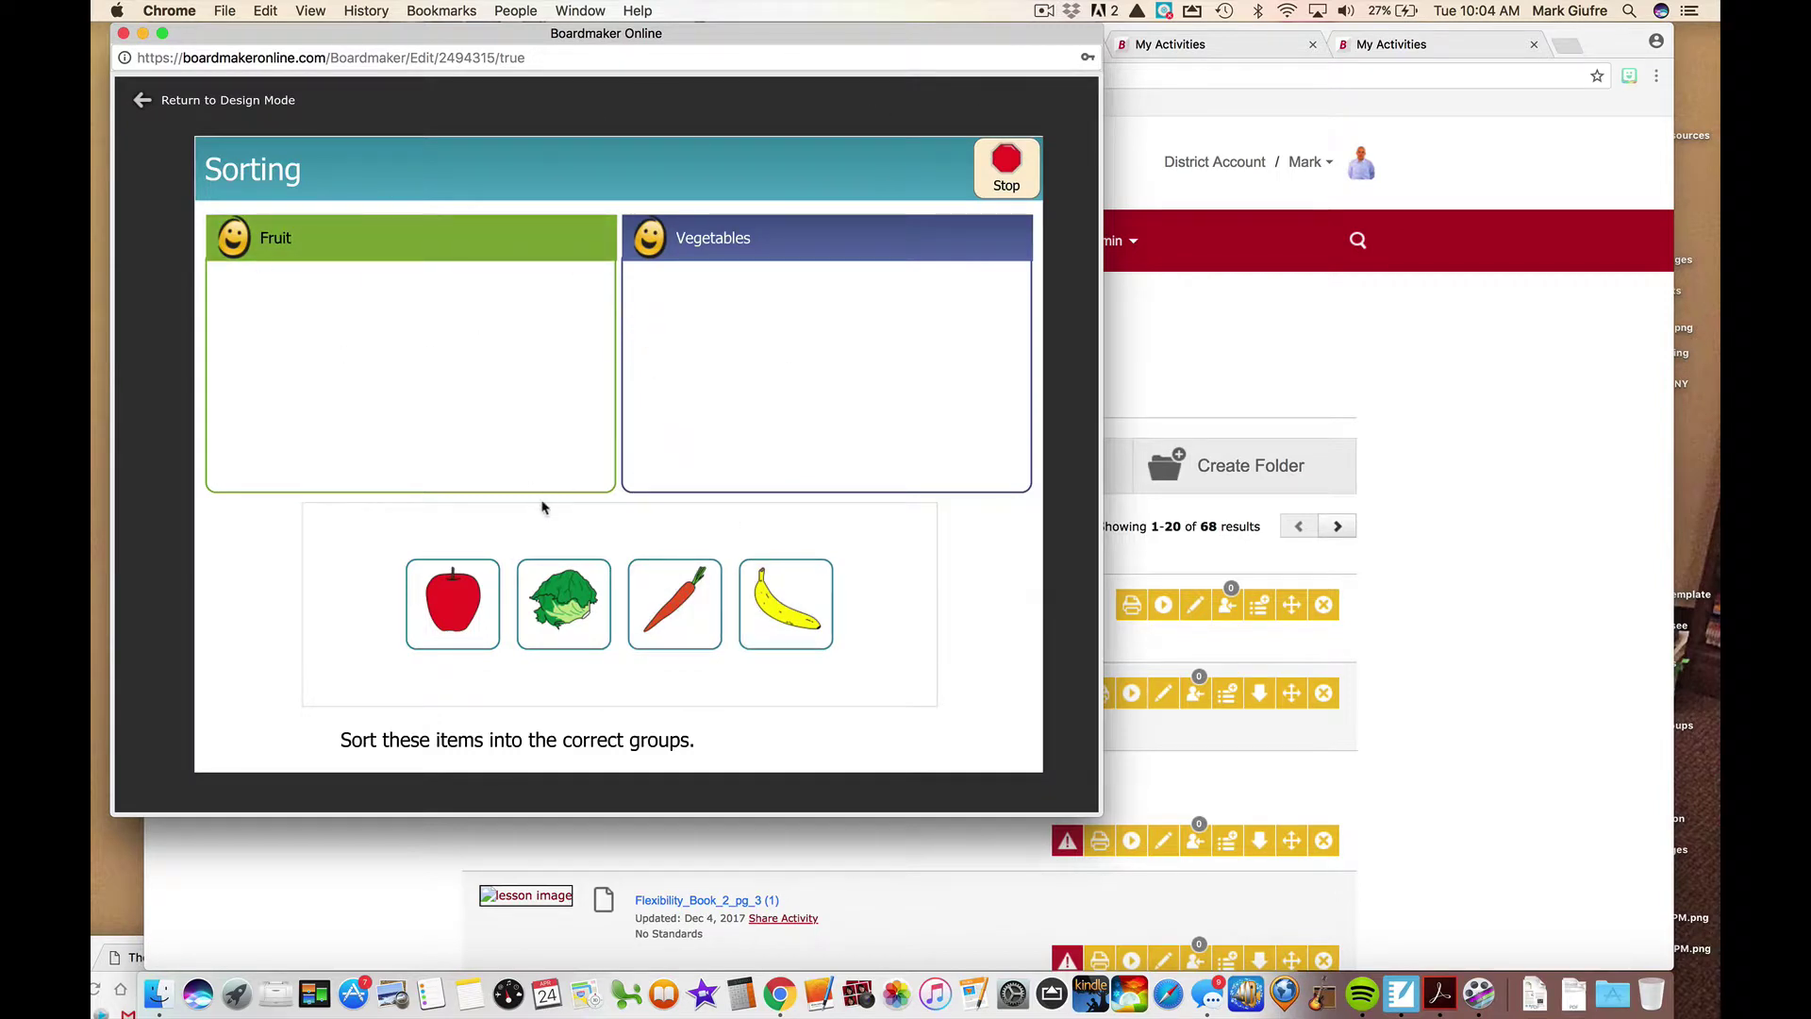
{"action": "left_click_drag", "start_coordinate": [467, 597], "coordinate": [355, 323]}
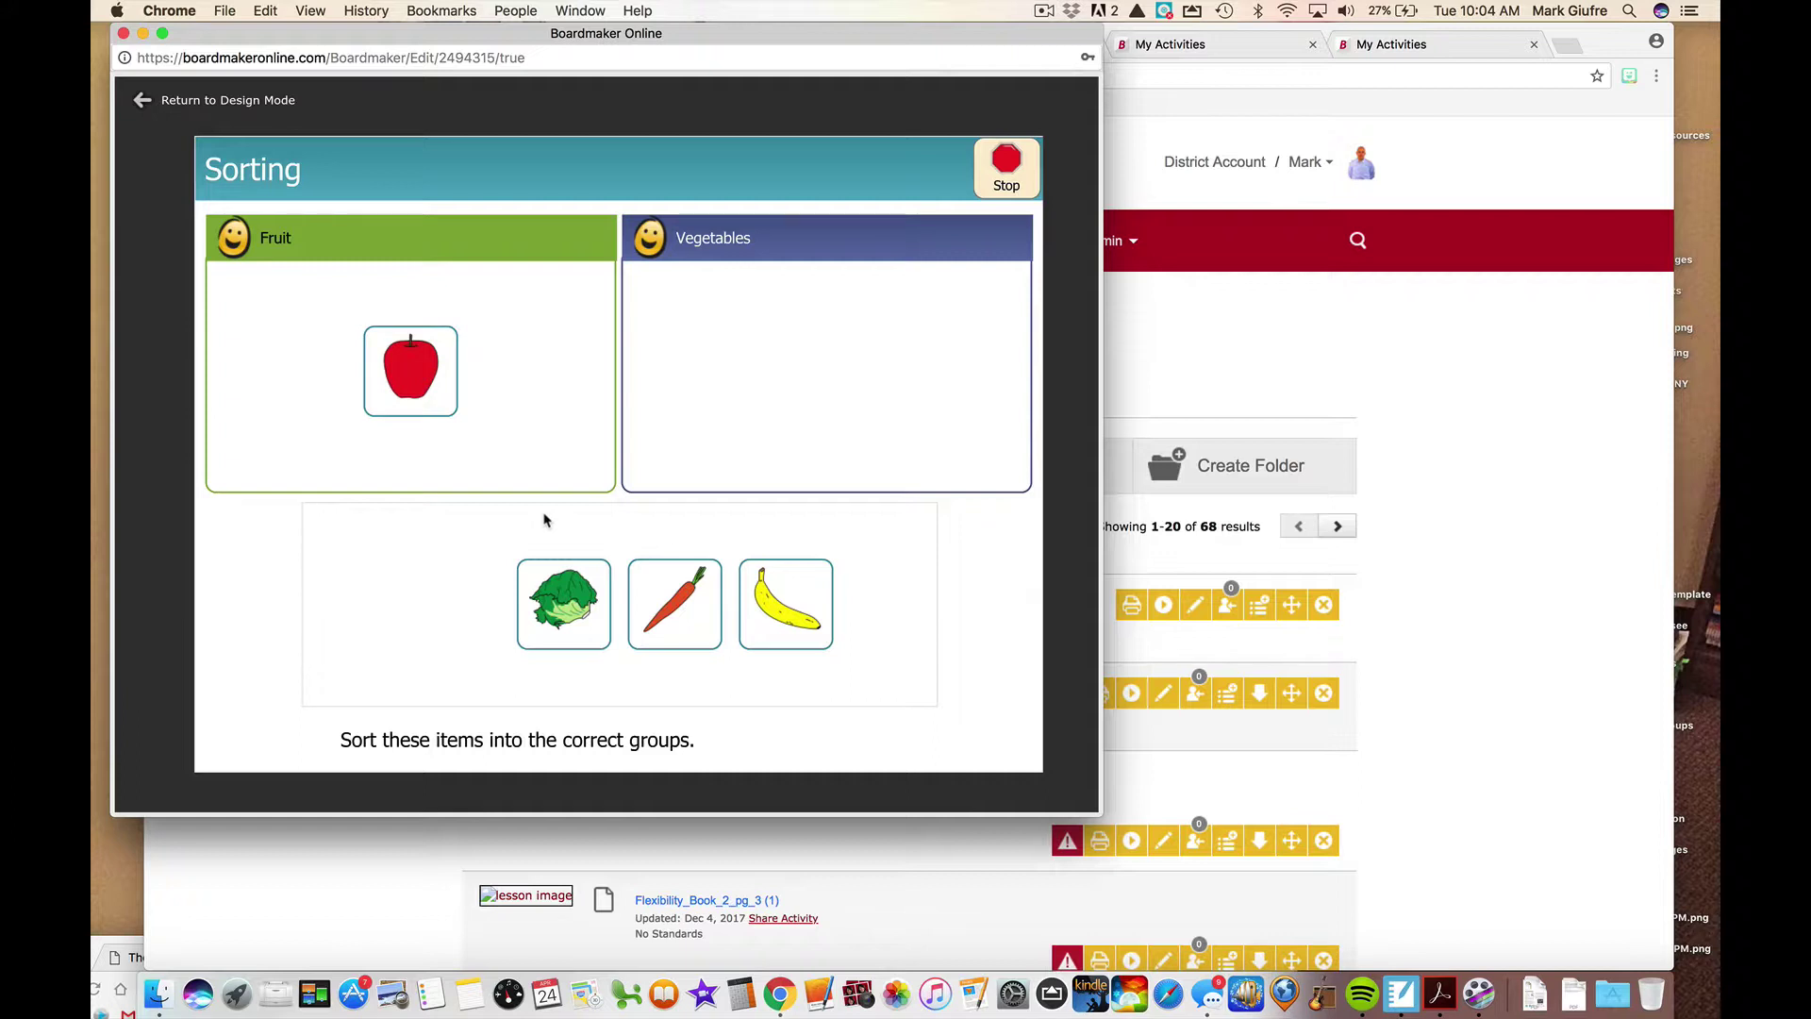
{"action": "left_click_drag", "start_coordinate": [684, 605], "coordinate": [536, 391]}
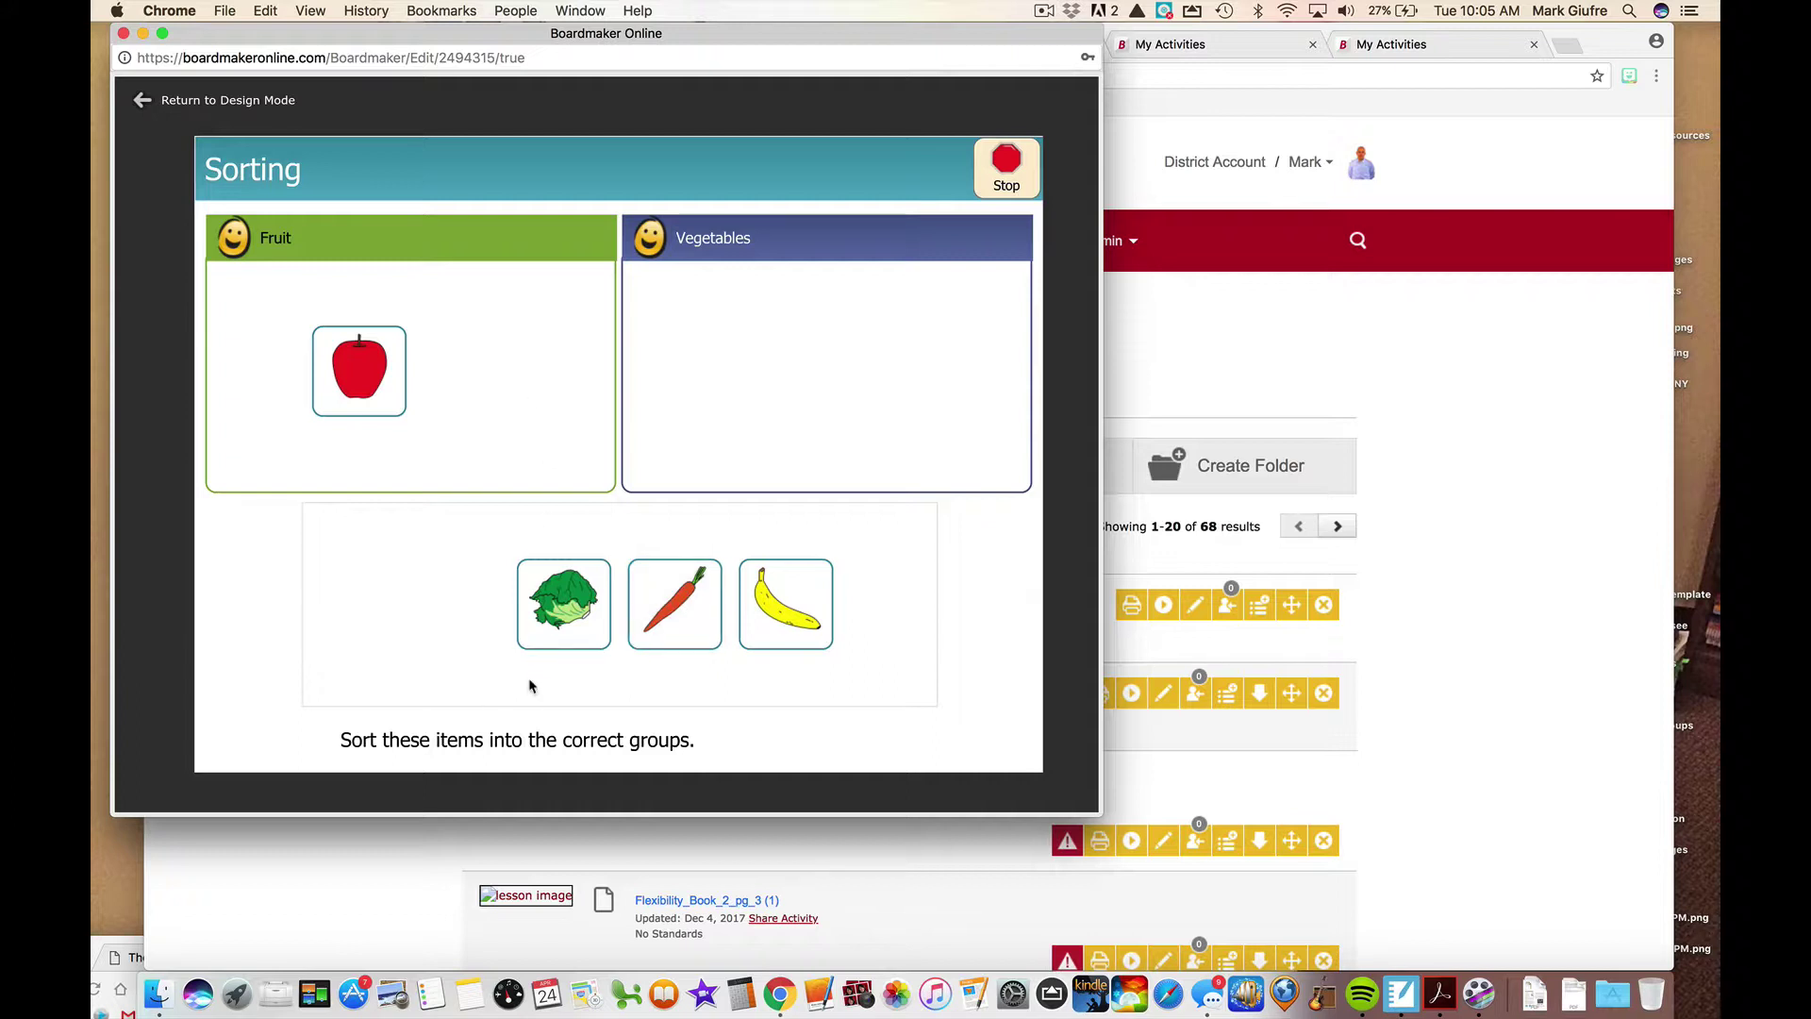
{"action": "left_click_drag", "start_coordinate": [563, 604], "coordinate": [458, 388]}
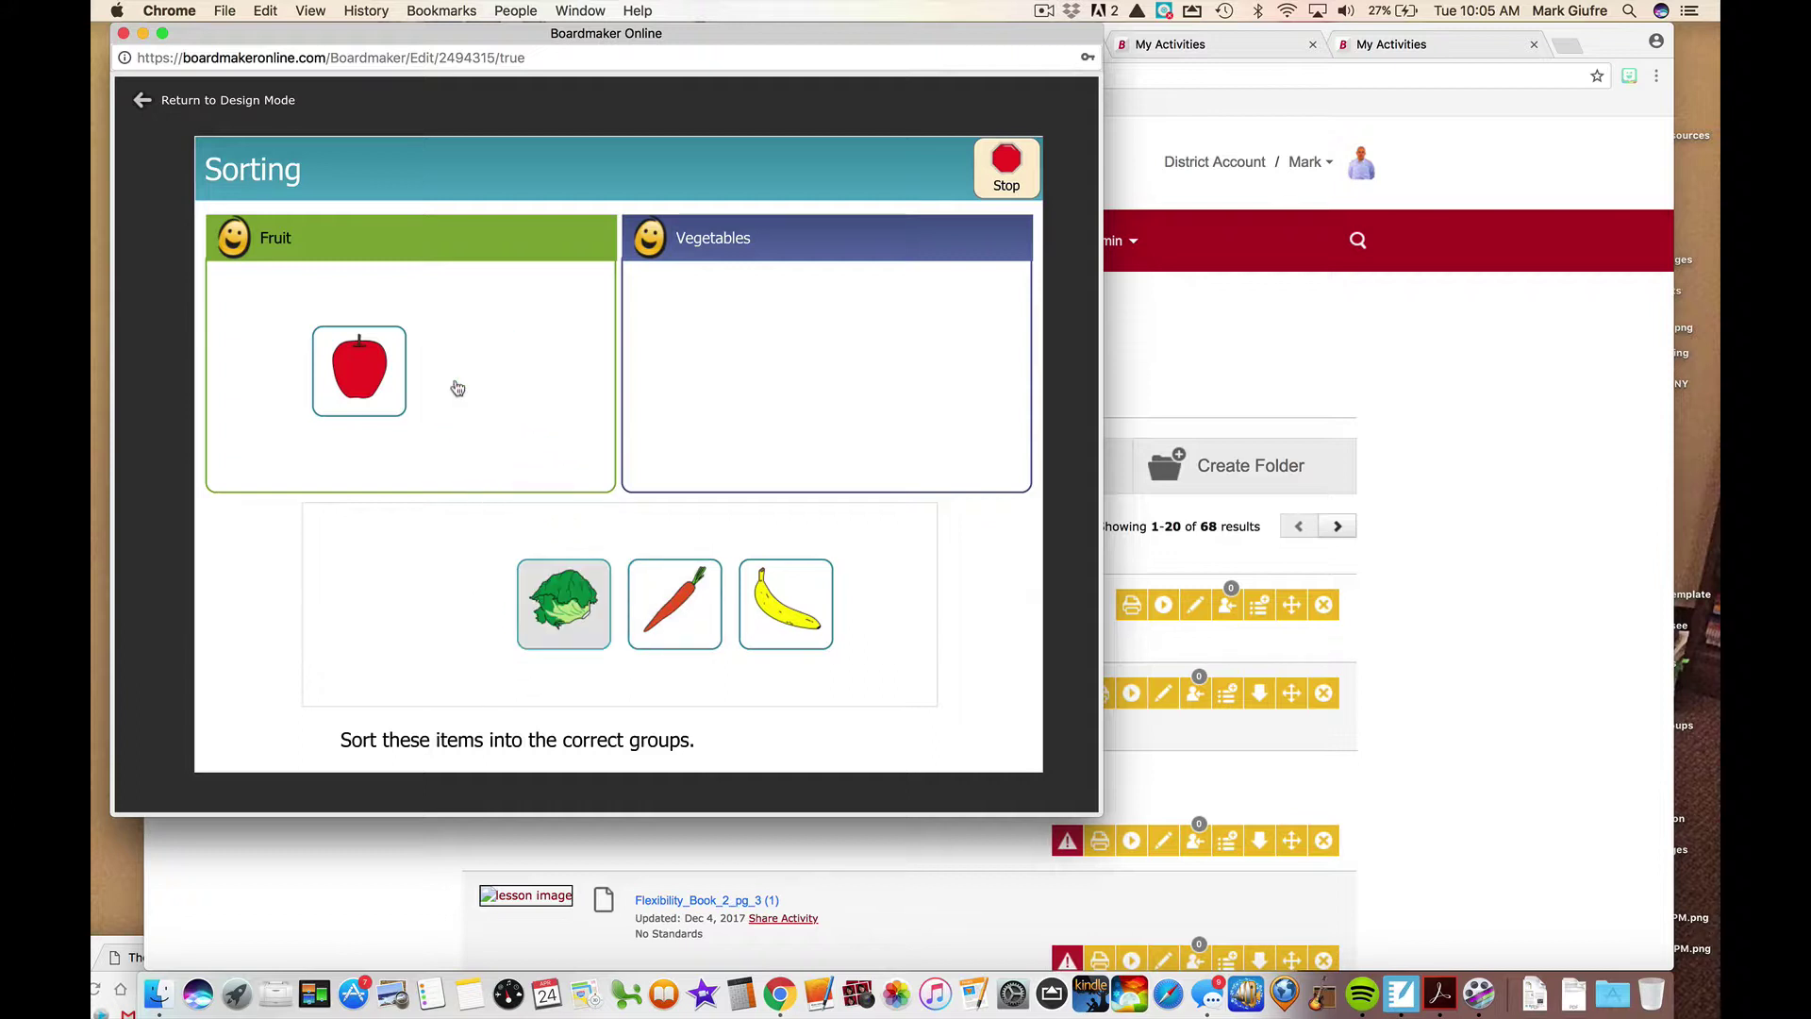
{"action": "left_click_drag", "start_coordinate": [785, 604], "coordinate": [439, 356]}
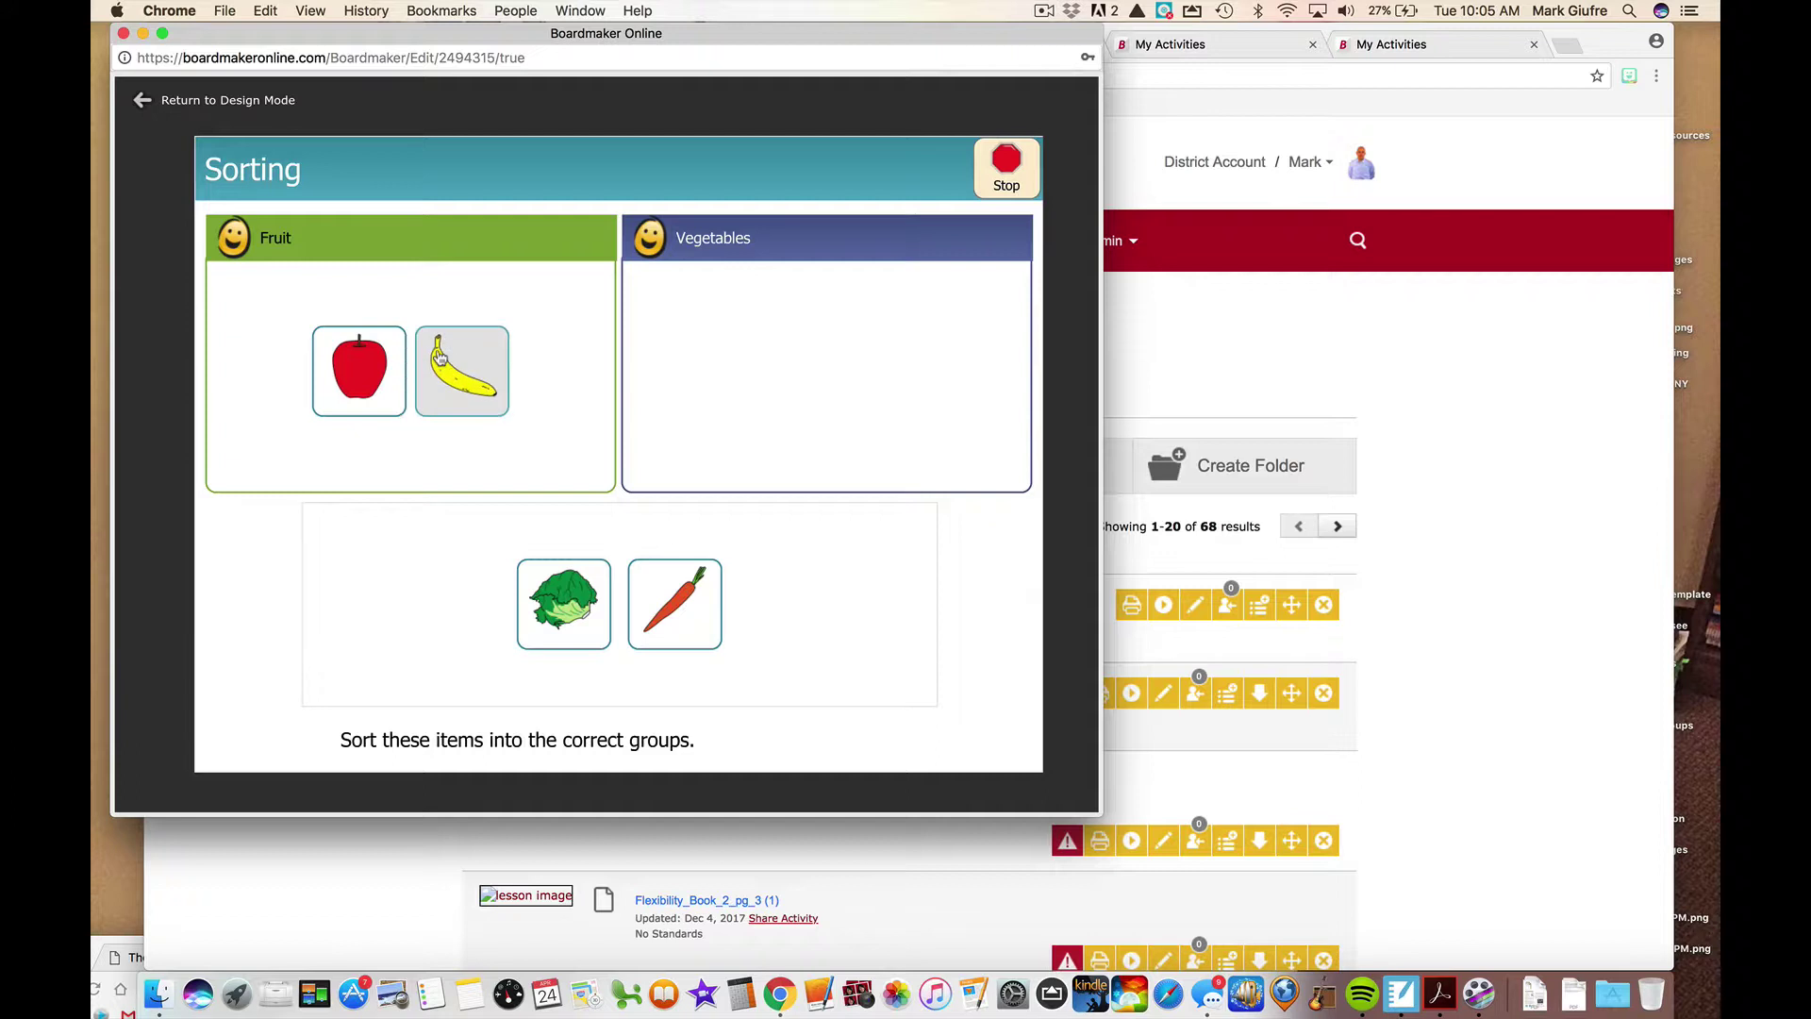
- Leave the Sorting activity without saving and preview the Labeling - 5 Items sample
{"action": "left_click", "coordinate": [126, 33]}
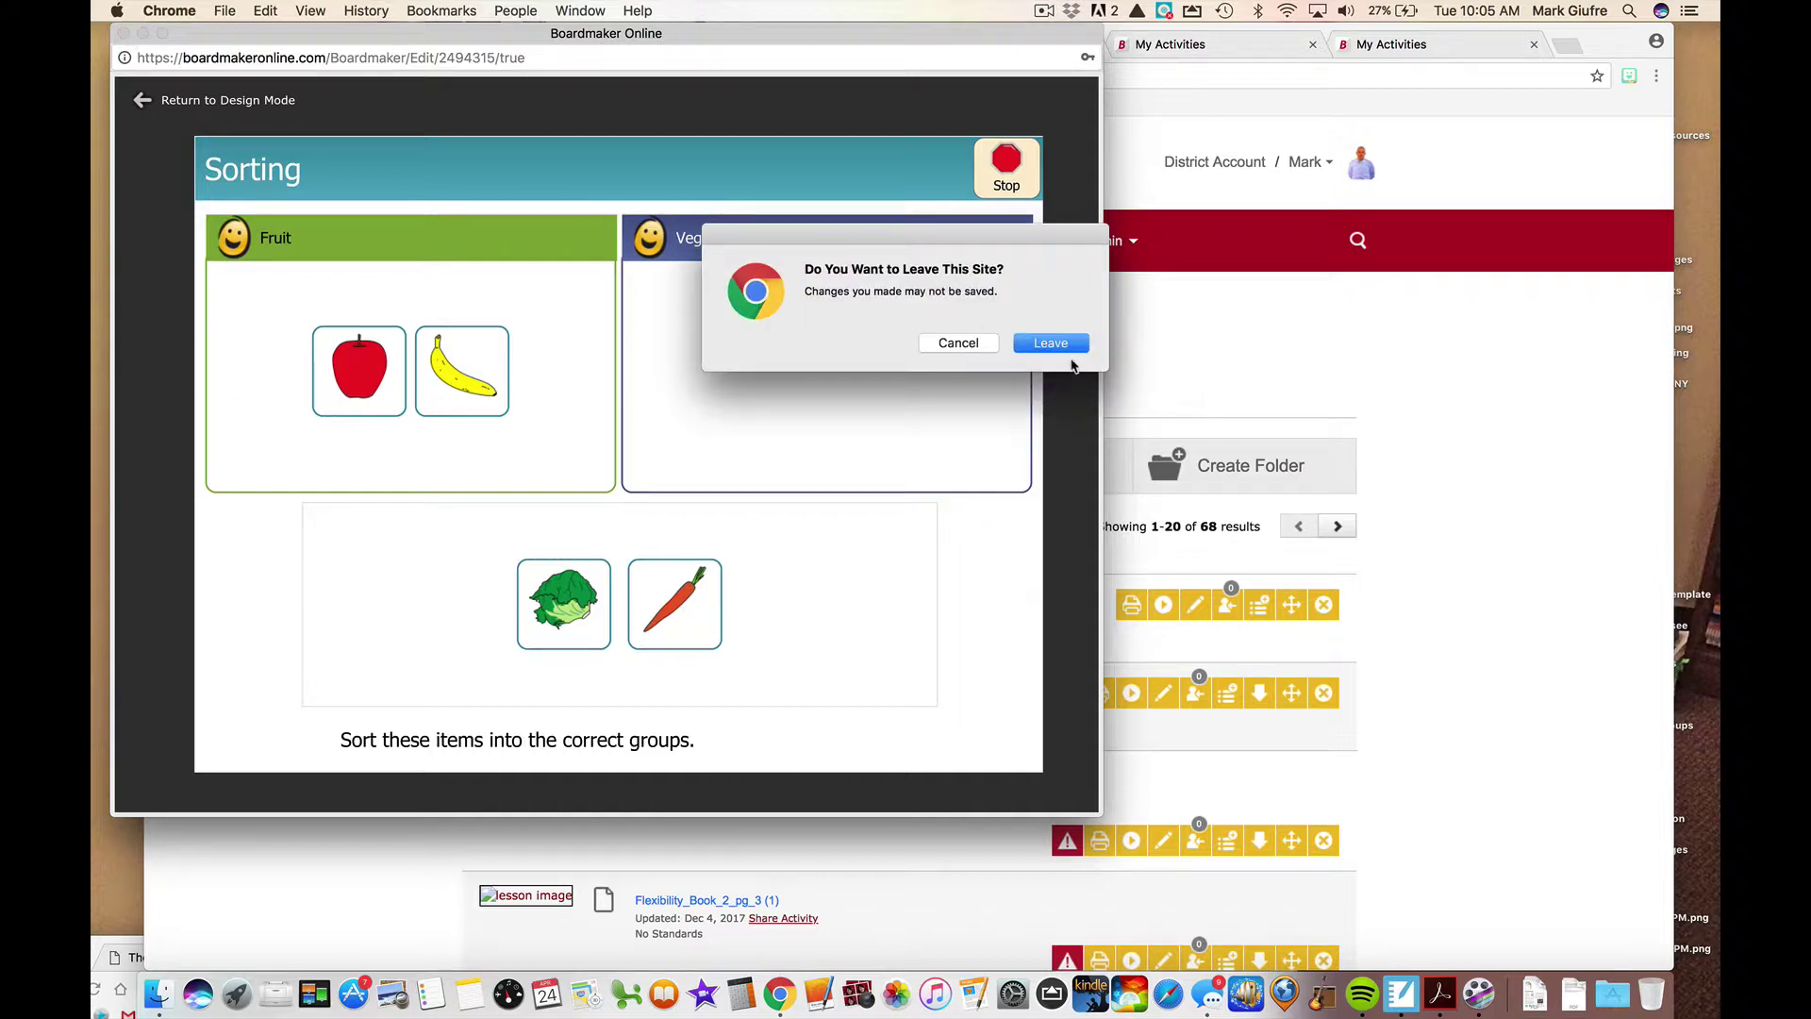
{"action": "left_click", "coordinate": [1062, 340]}
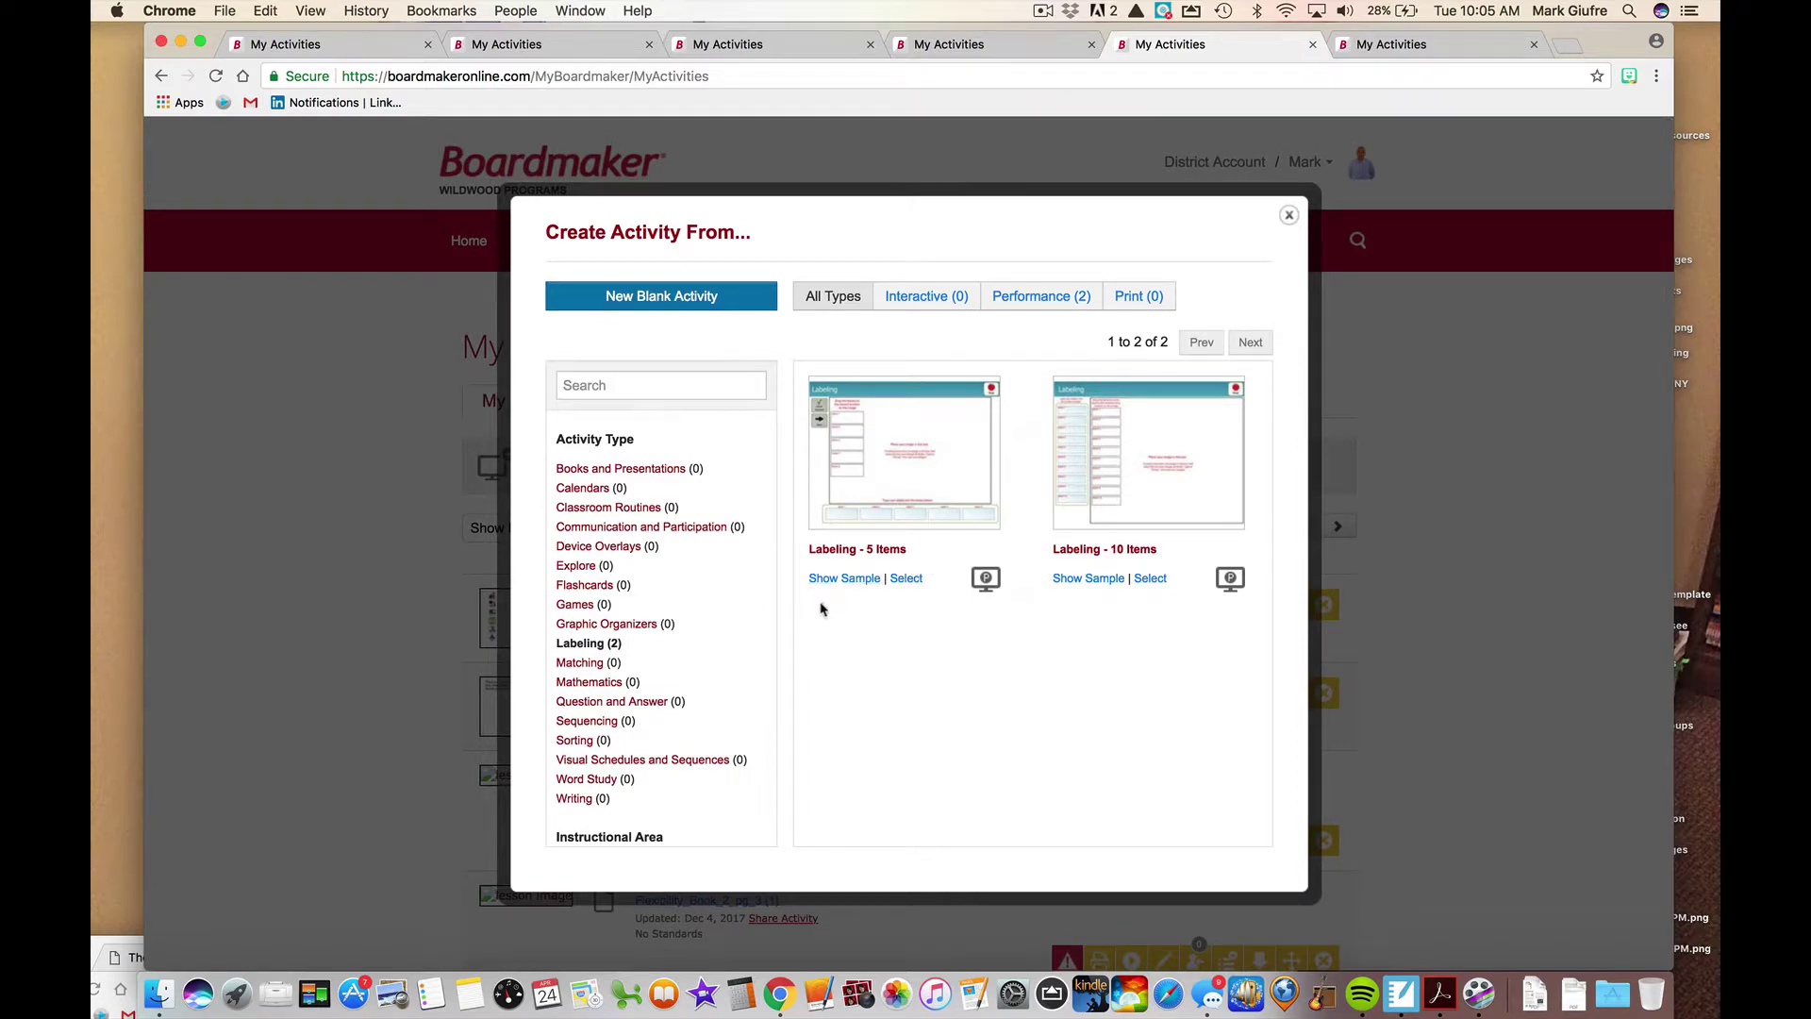
{"action": "left_click", "coordinate": [842, 578]}
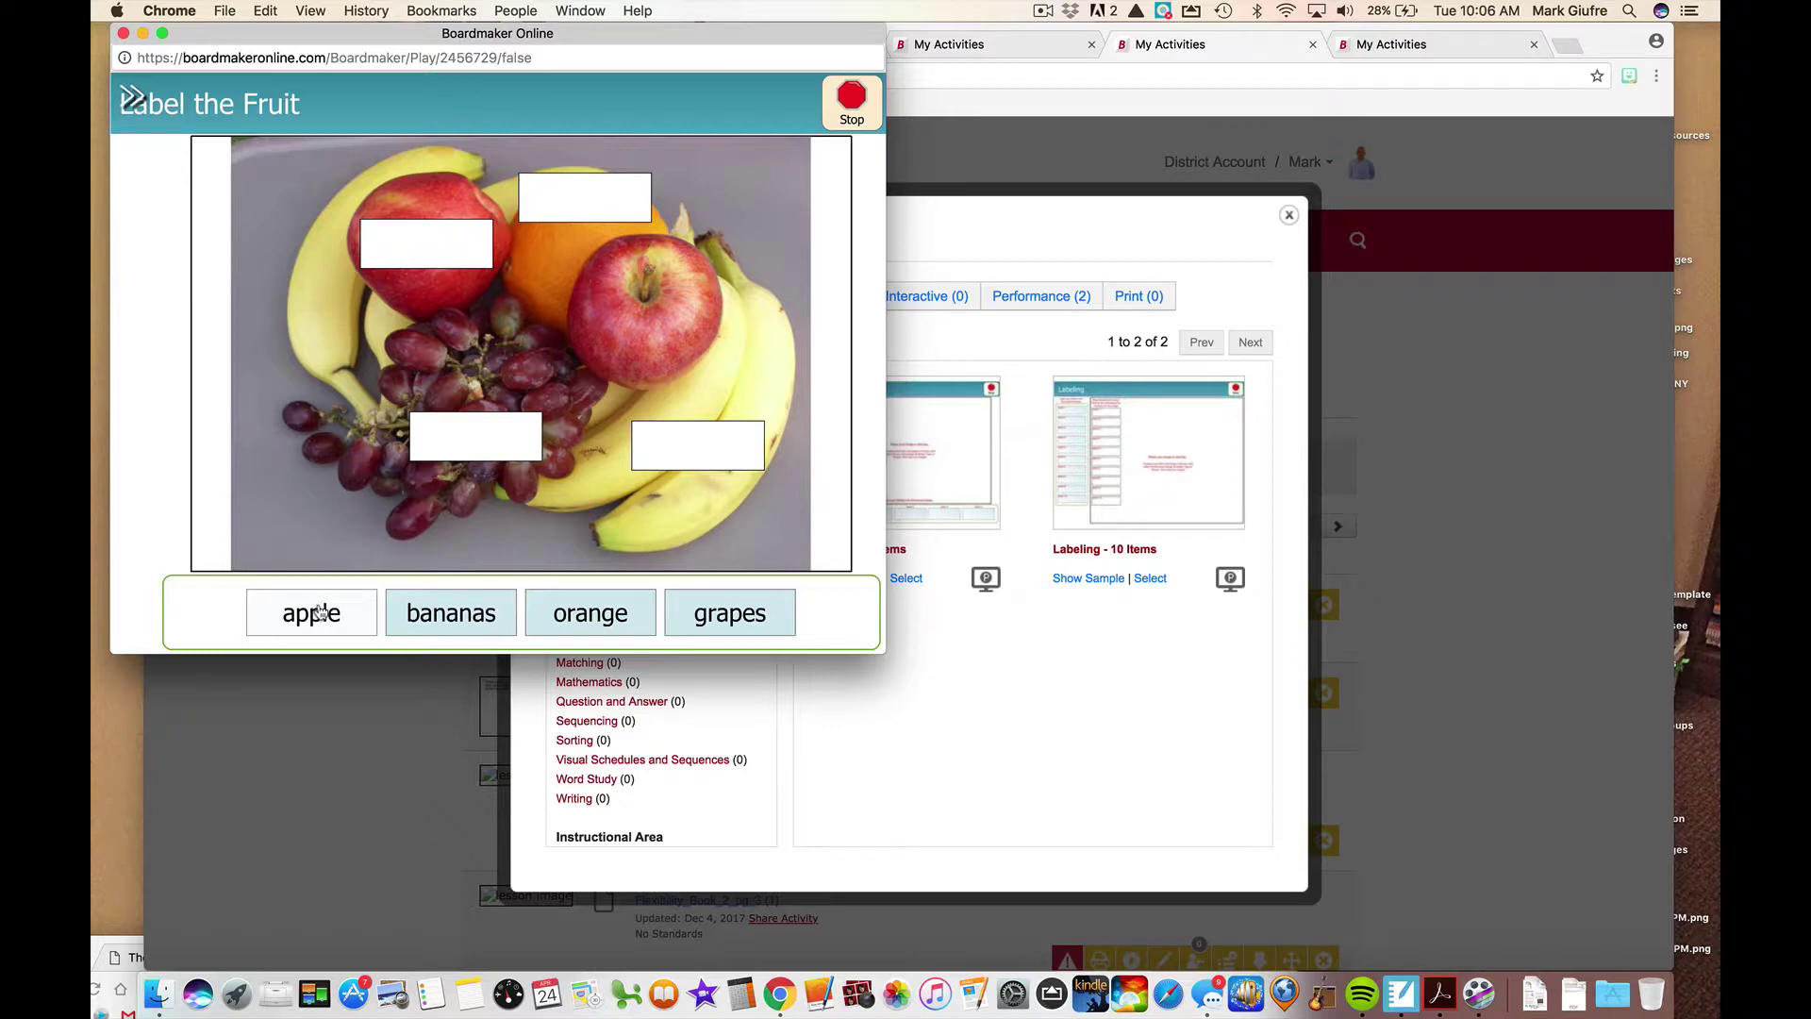
- Drag the apple label onto the fruit photo, try bananas, then close the sample window
{"action": "left_click_drag", "start_coordinate": [340, 609], "coordinate": [459, 253]}
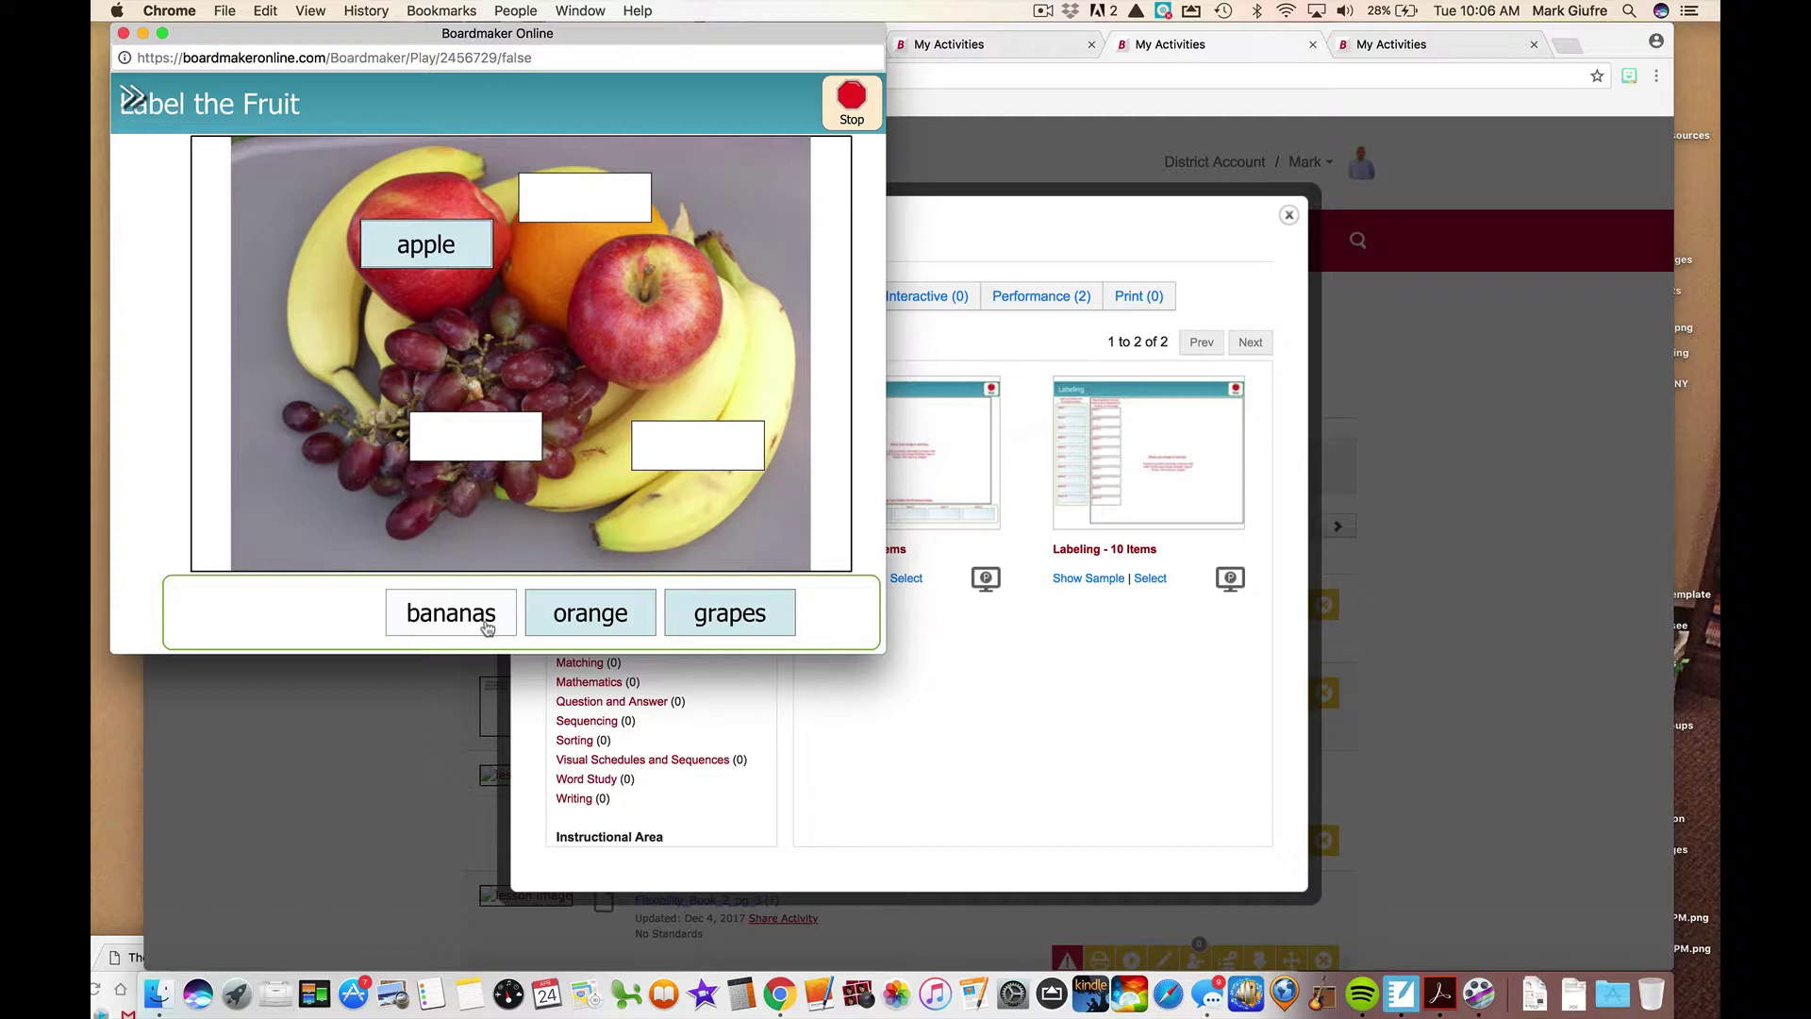
{"action": "left_click_drag", "start_coordinate": [487, 629], "coordinate": [627, 220]}
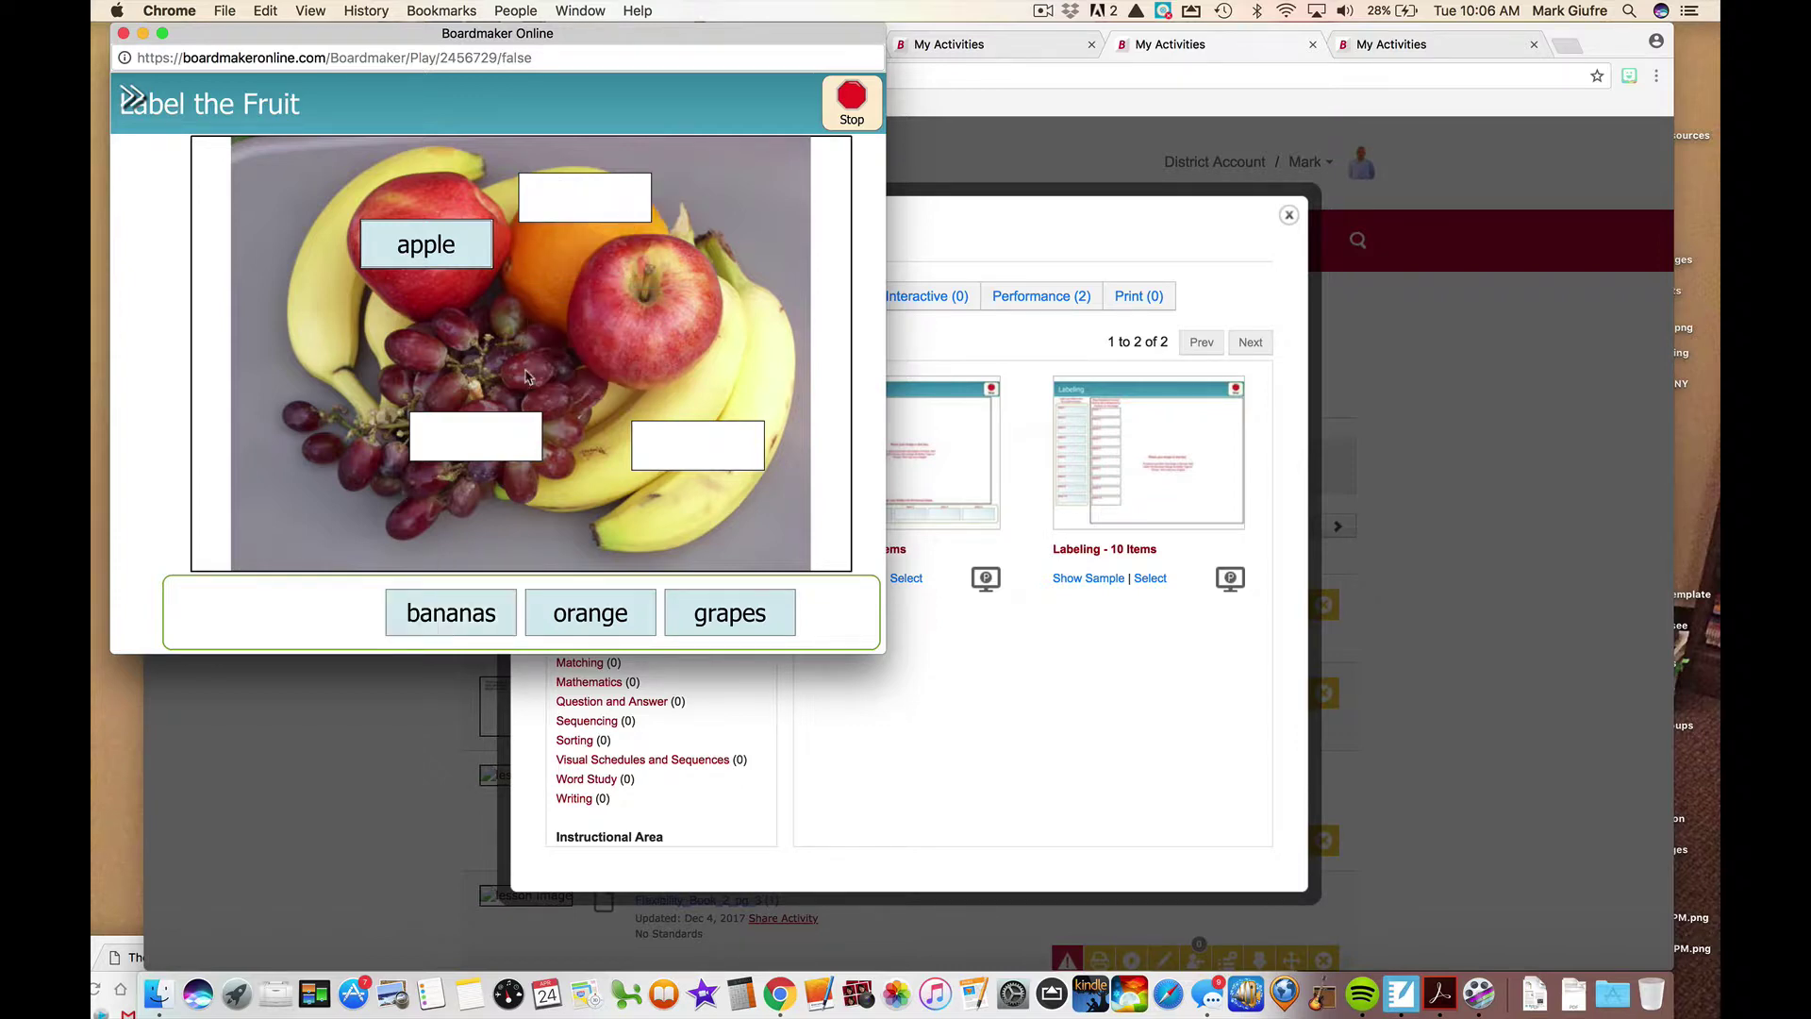
{"action": "left_click_drag", "start_coordinate": [632, 30], "coordinate": [719, 19]}
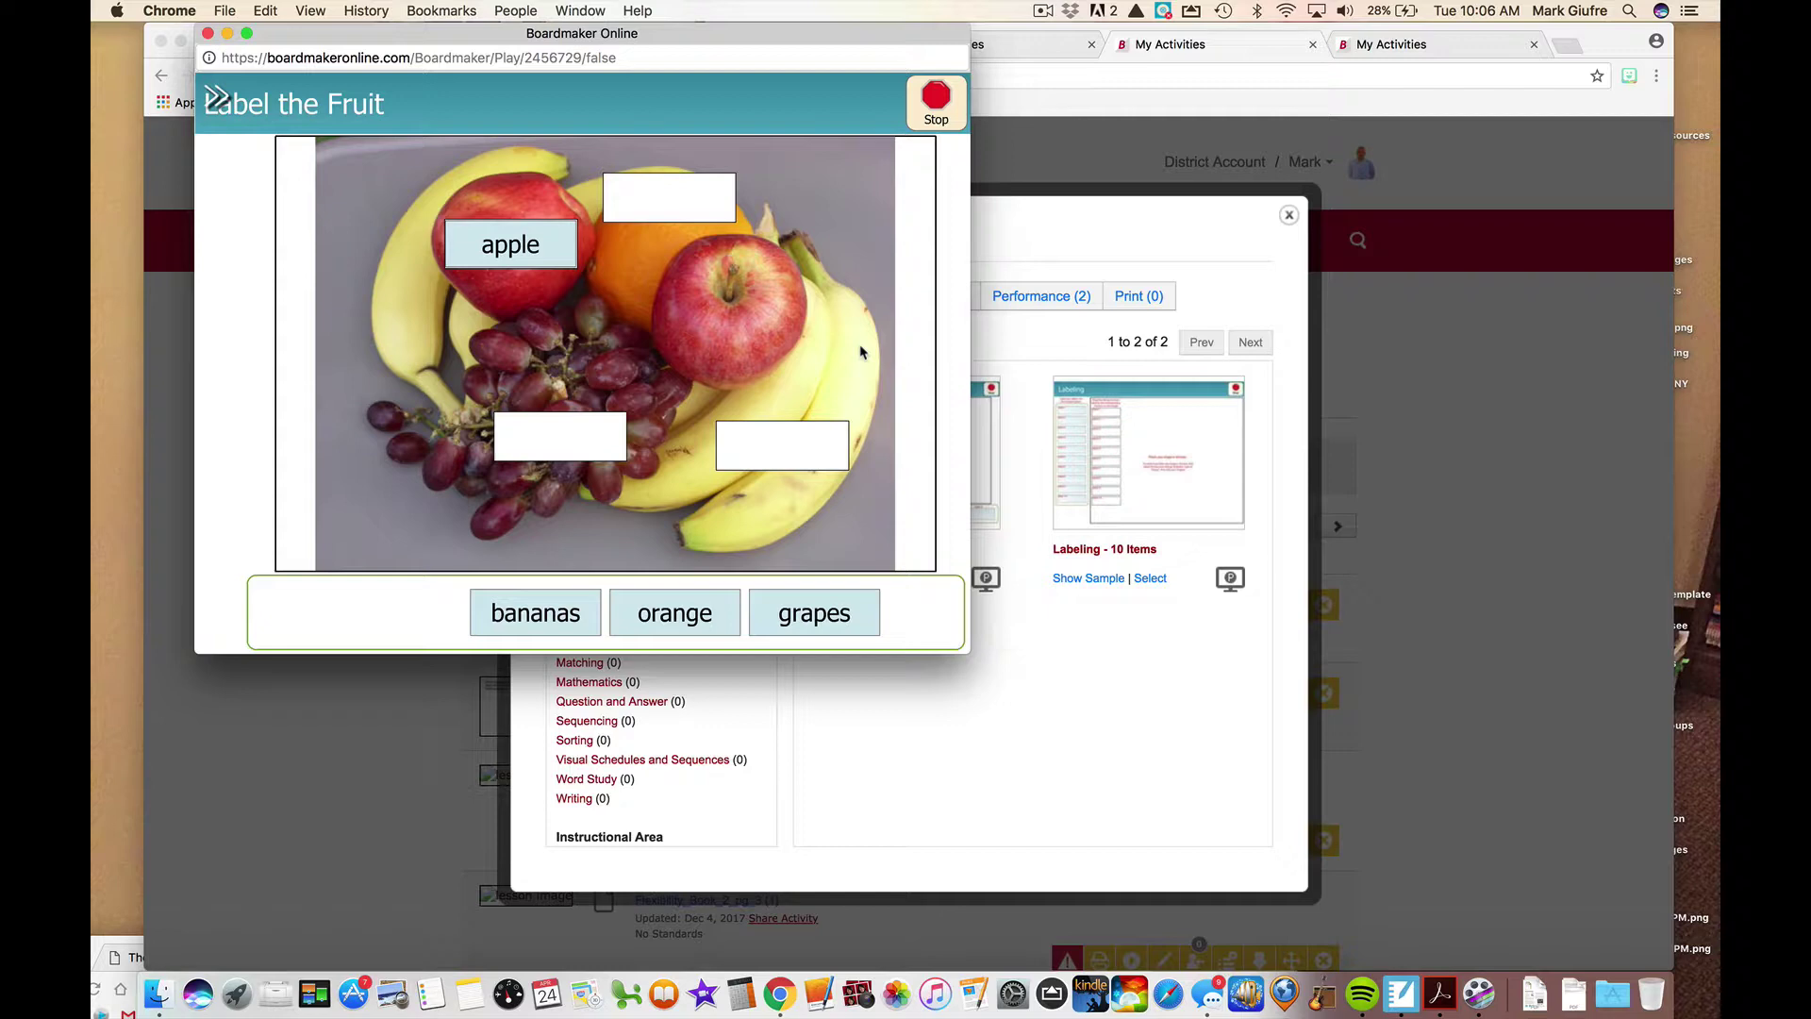
{"action": "left_click", "coordinate": [208, 35]}
- Confirm leaving the sample and start a new Labeling - 5 Items activity
{"action": "left_click", "coordinate": [1047, 342]}
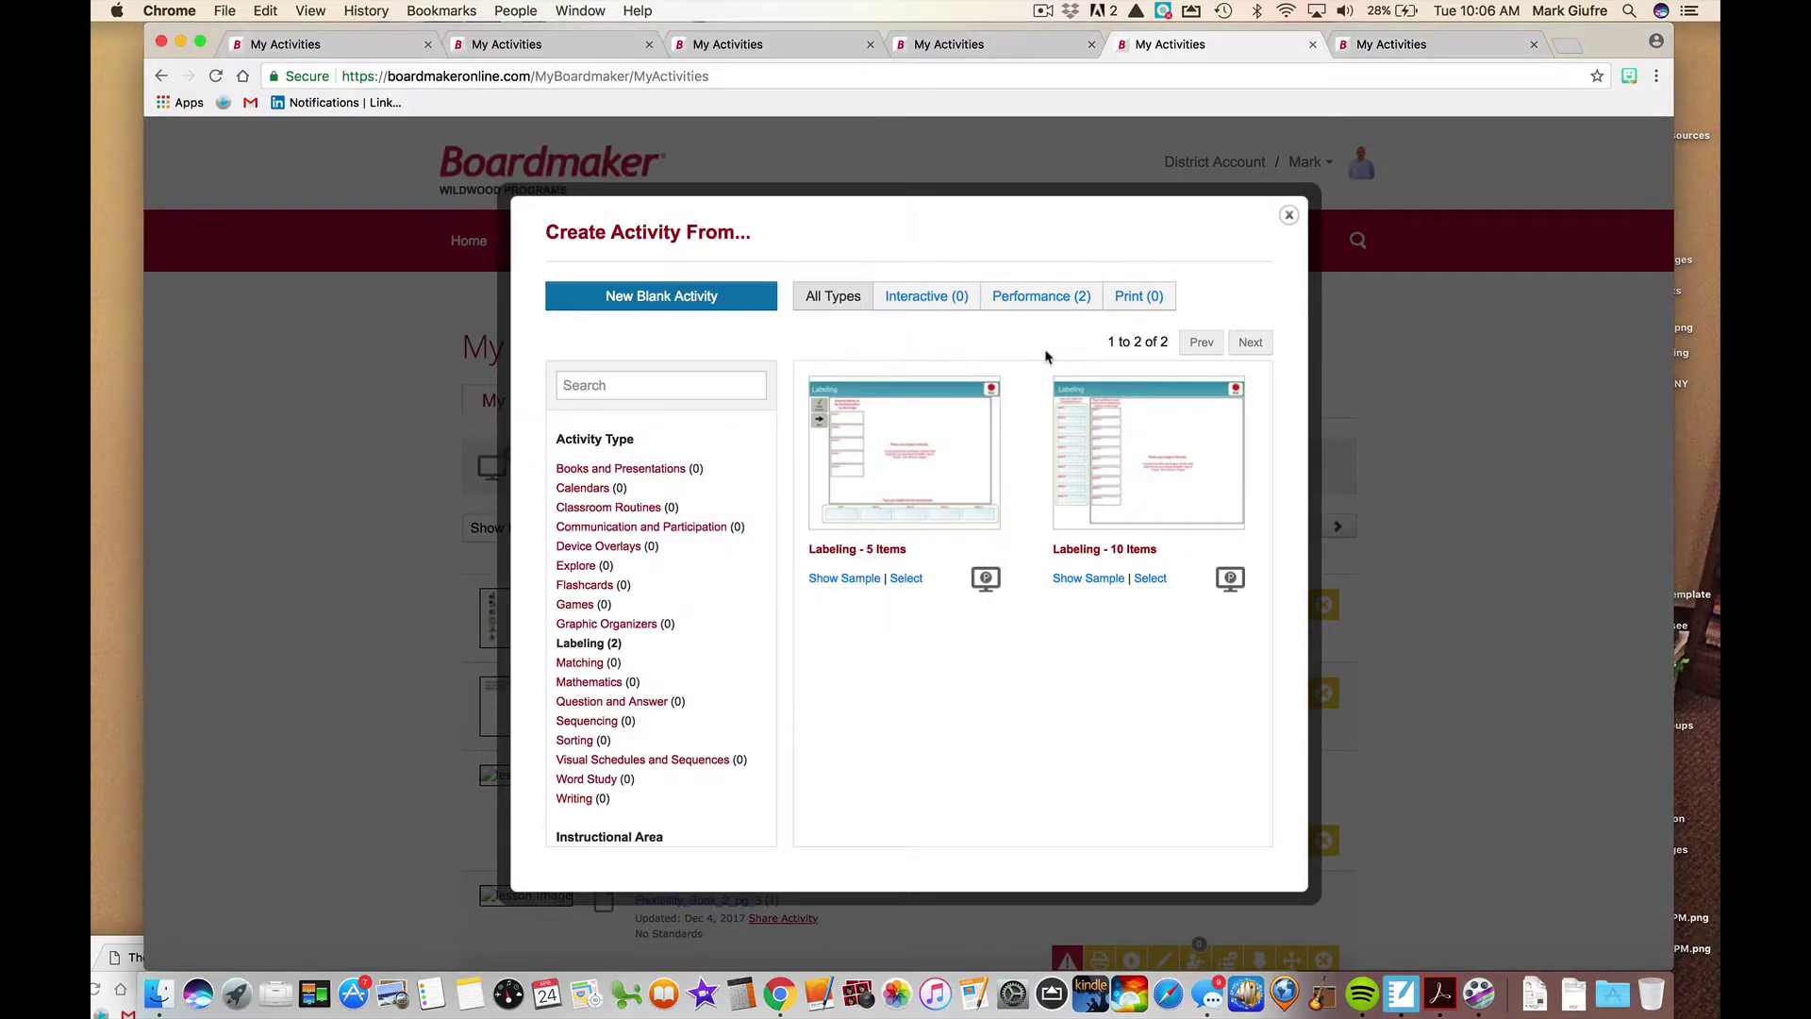
{"action": "left_click", "coordinate": [905, 578]}
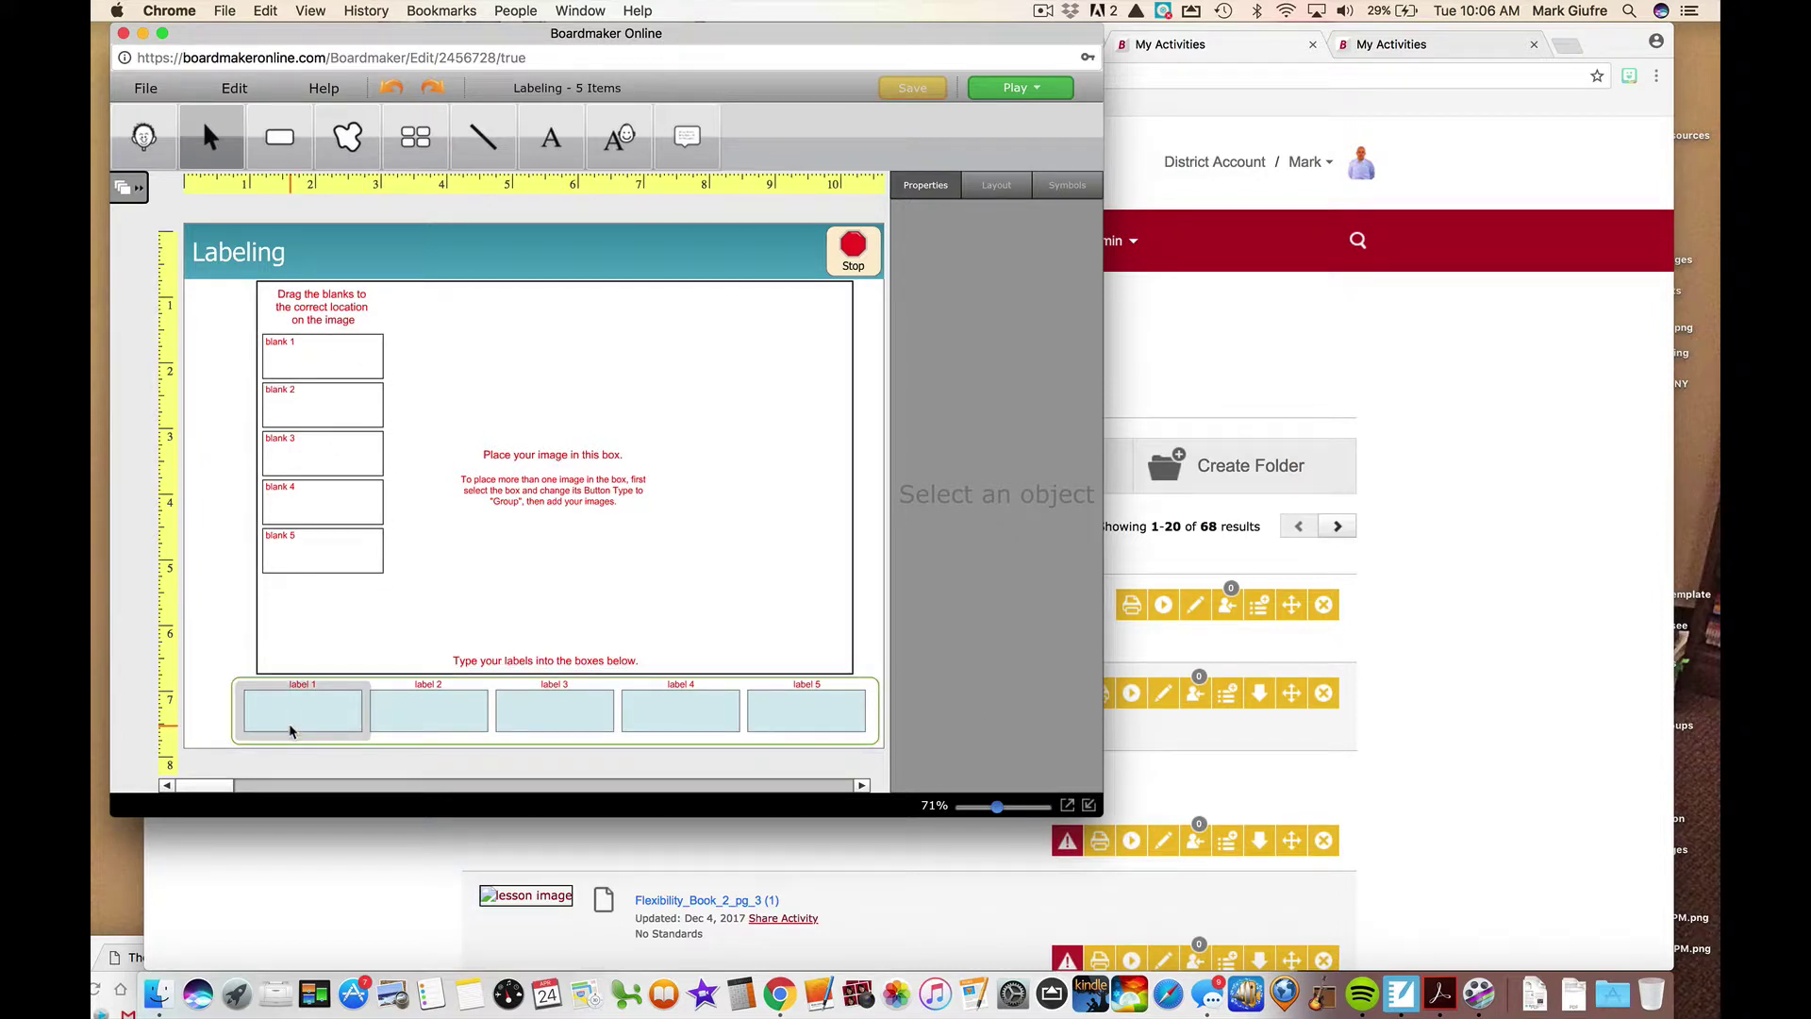
- Dismiss the Action Editor and fill the image box with a Flower symbol
{"action": "double_click", "coordinate": [552, 465]}
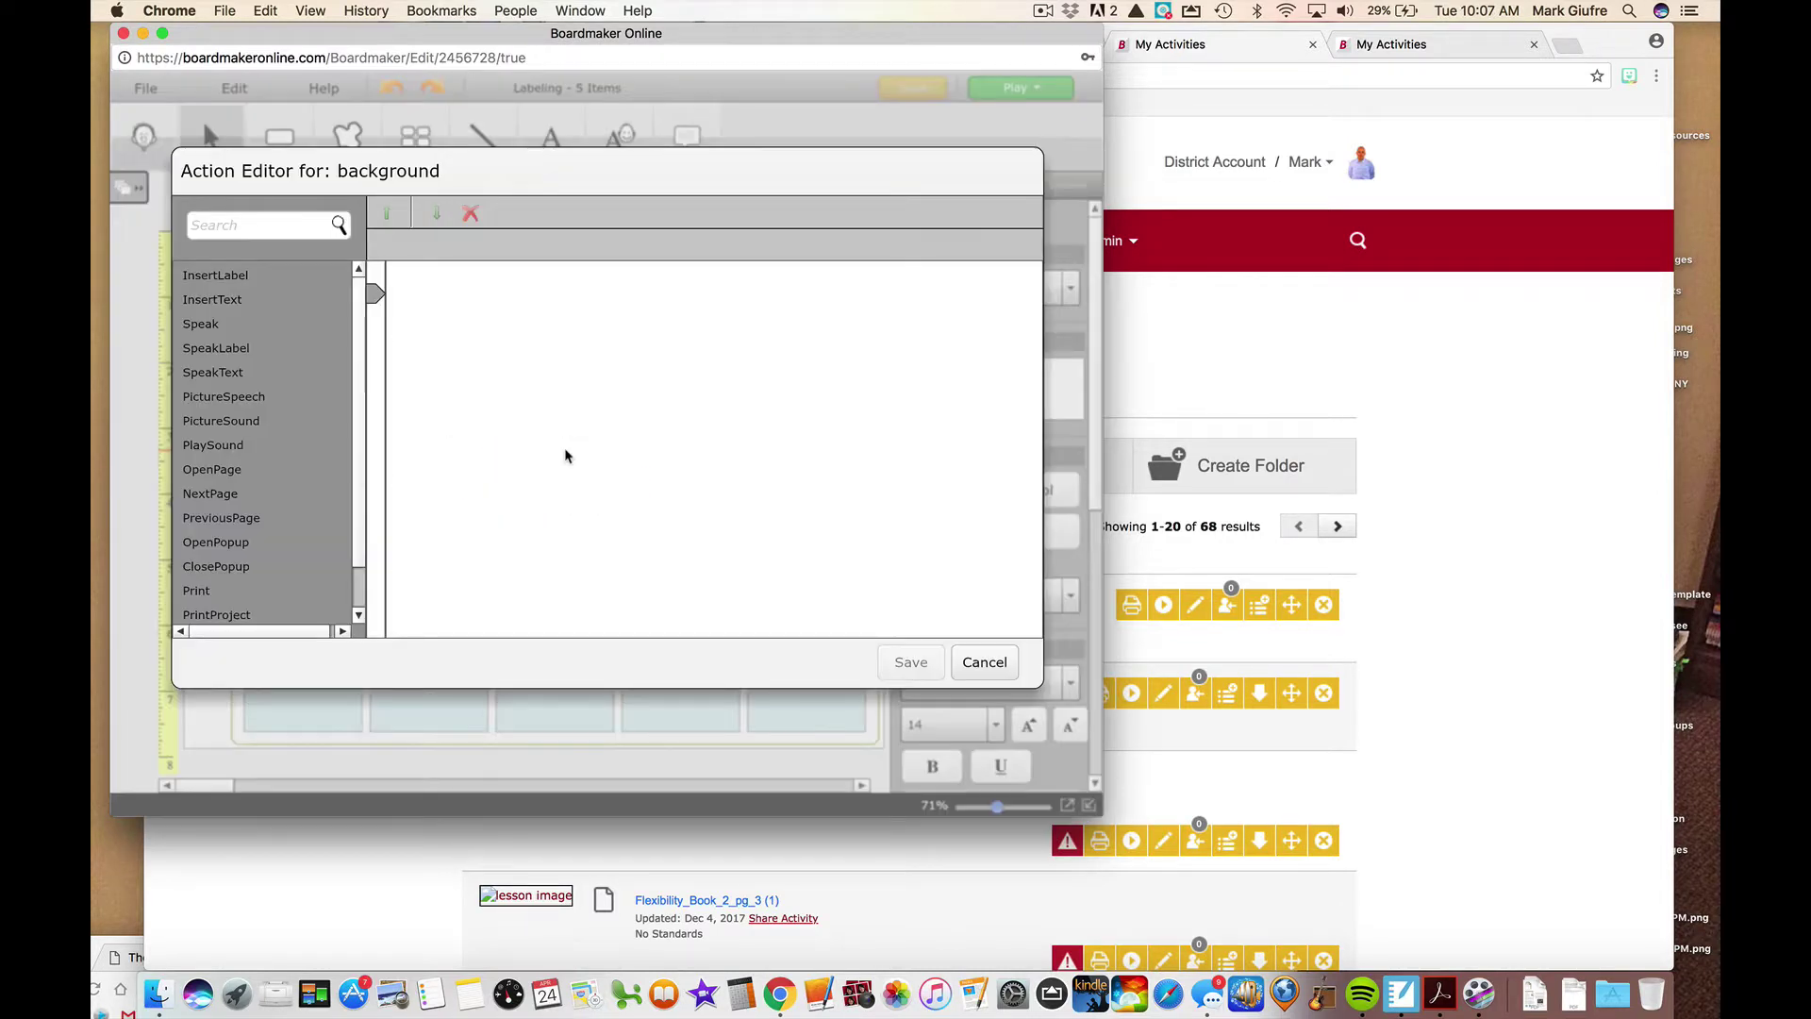
{"action": "left_click", "coordinate": [981, 661]}
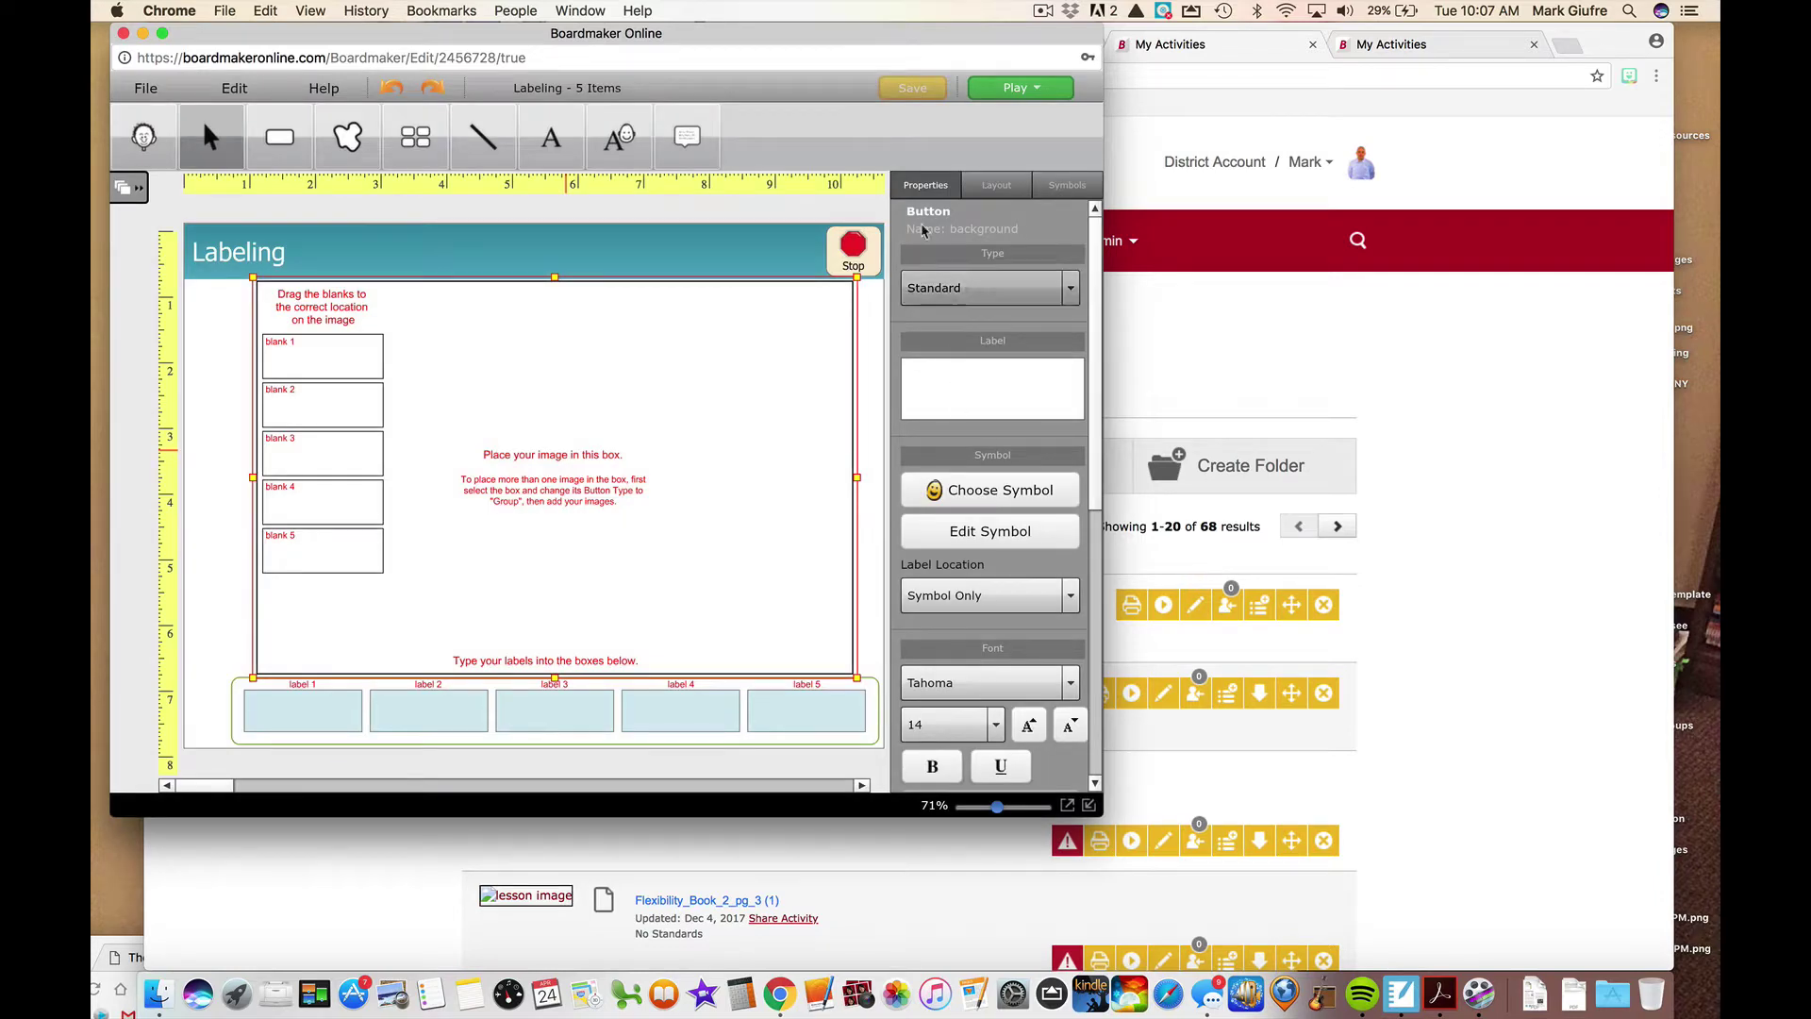
{"action": "left_click", "coordinate": [579, 471]}
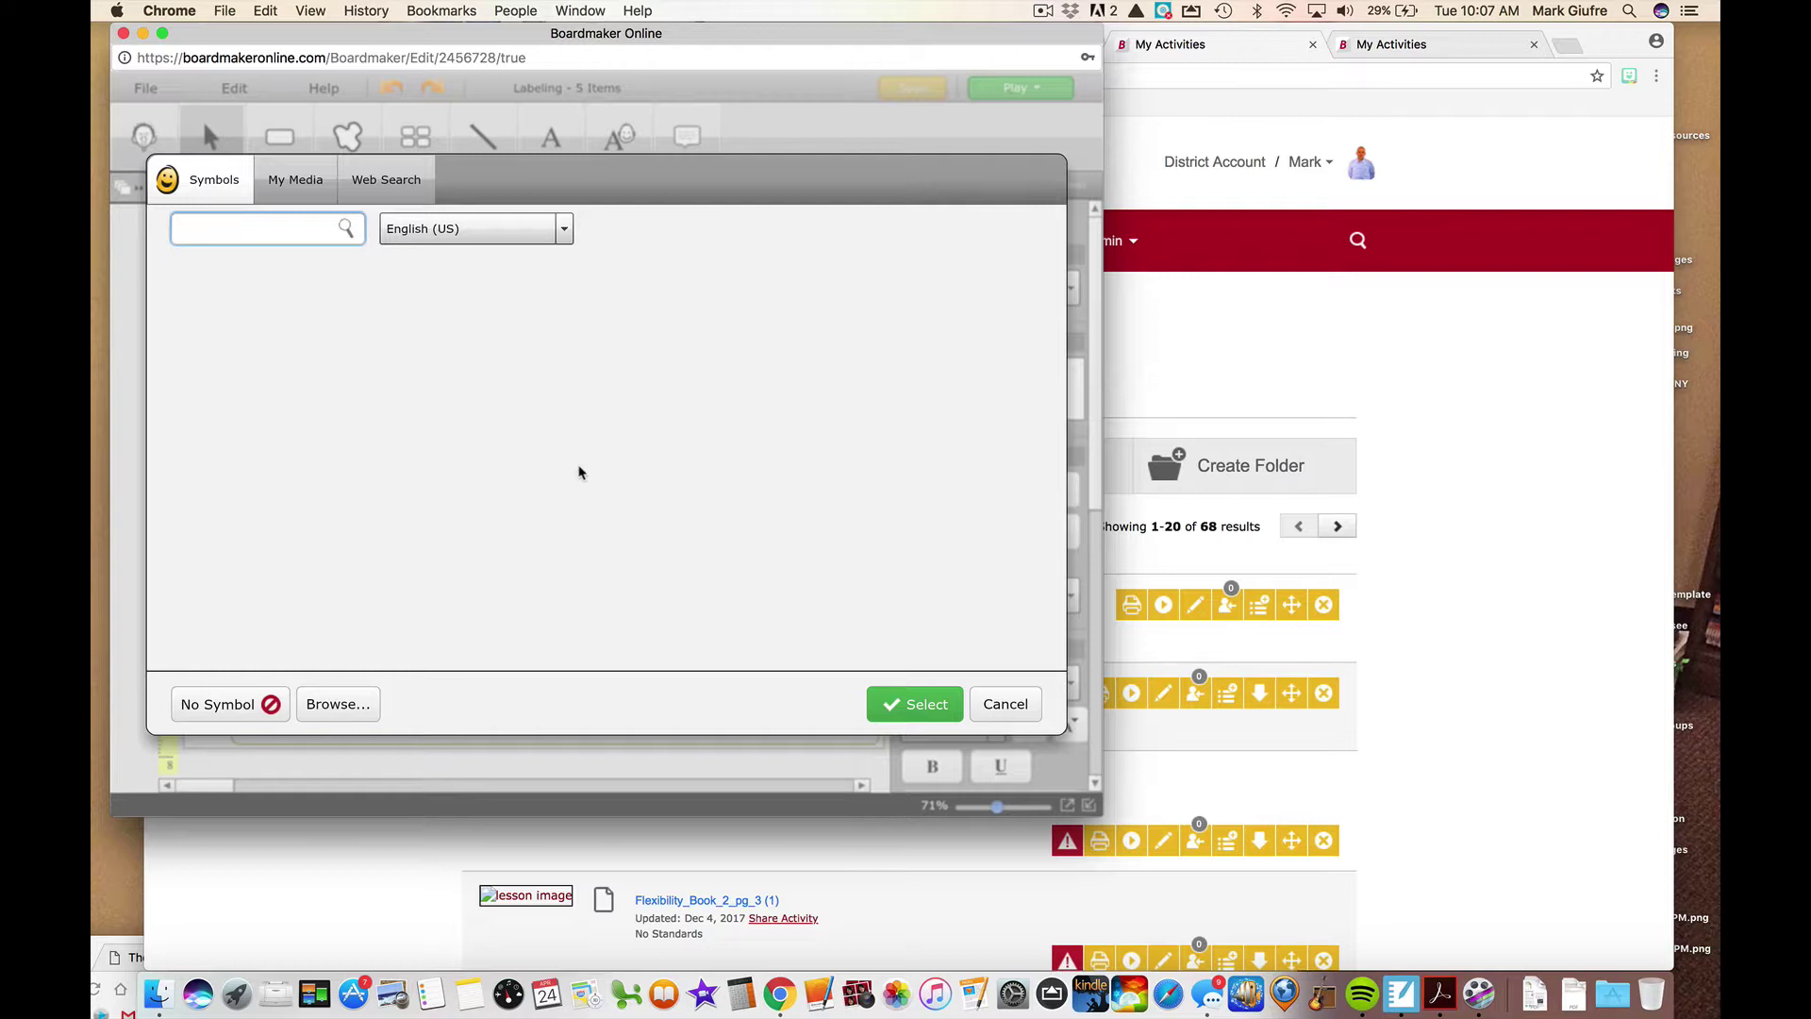
{"action": "type", "text": "Flower"}
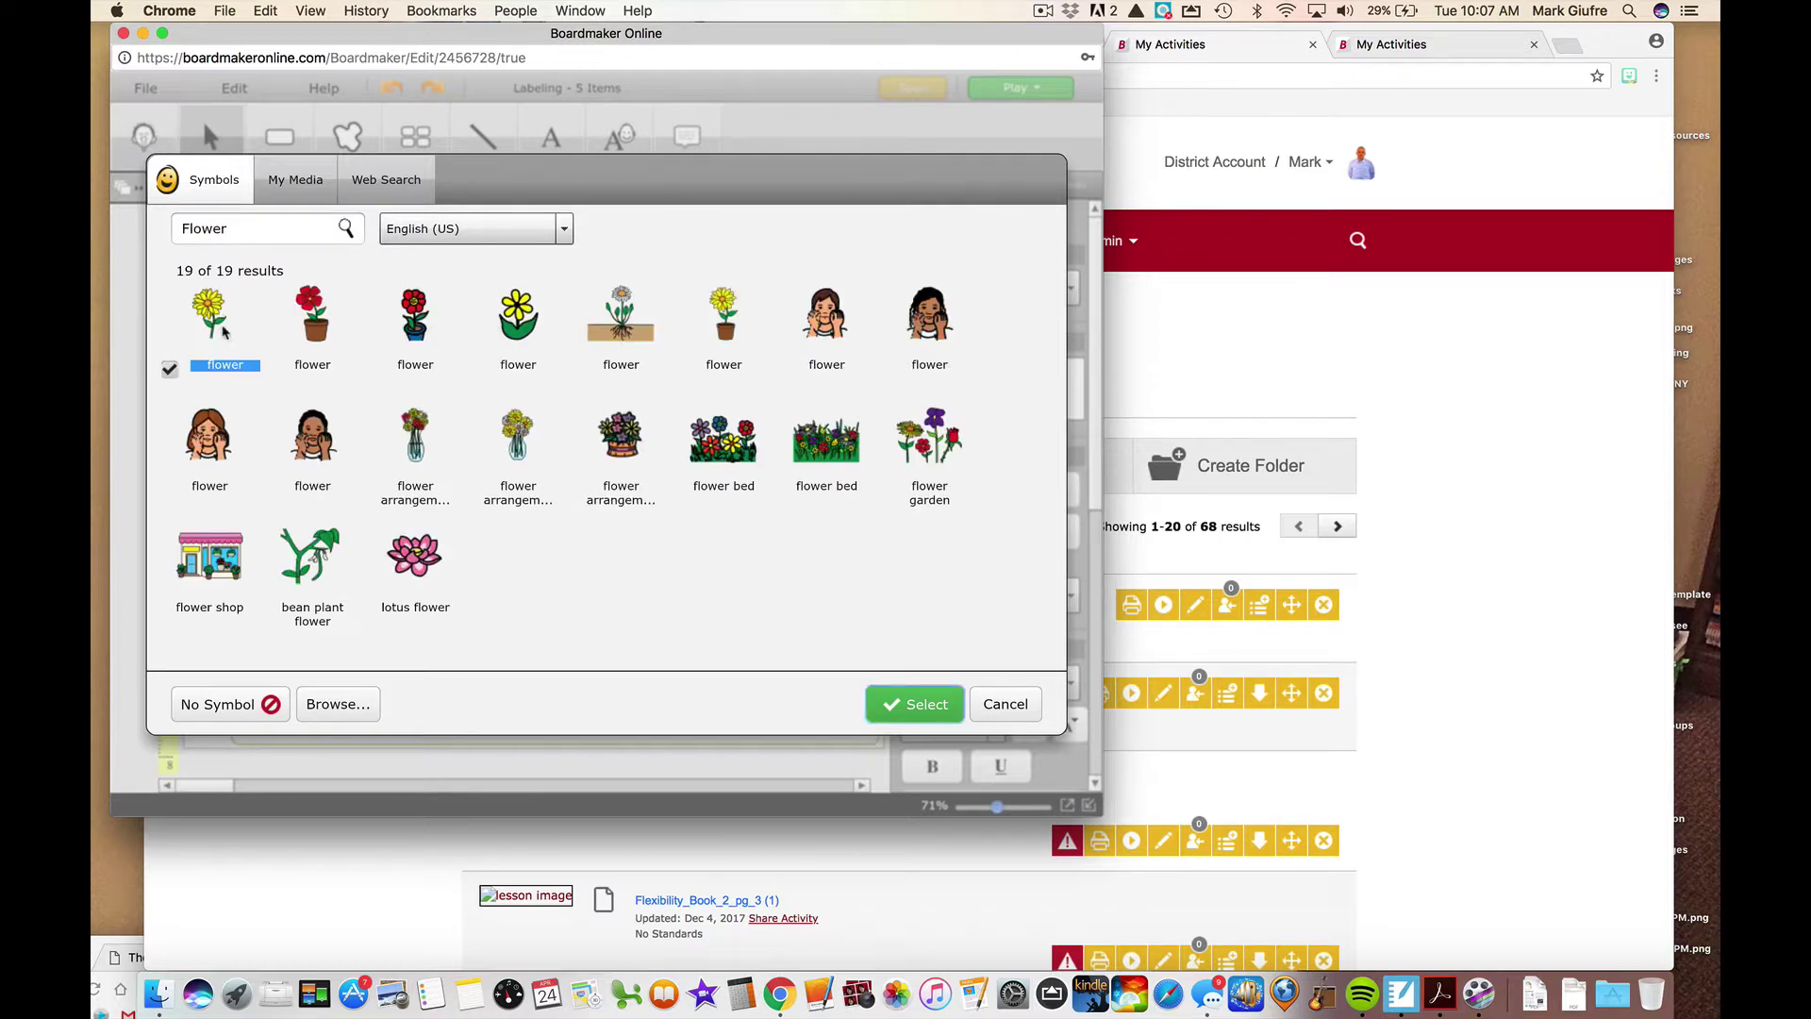
{"action": "left_click", "coordinate": [894, 710]}
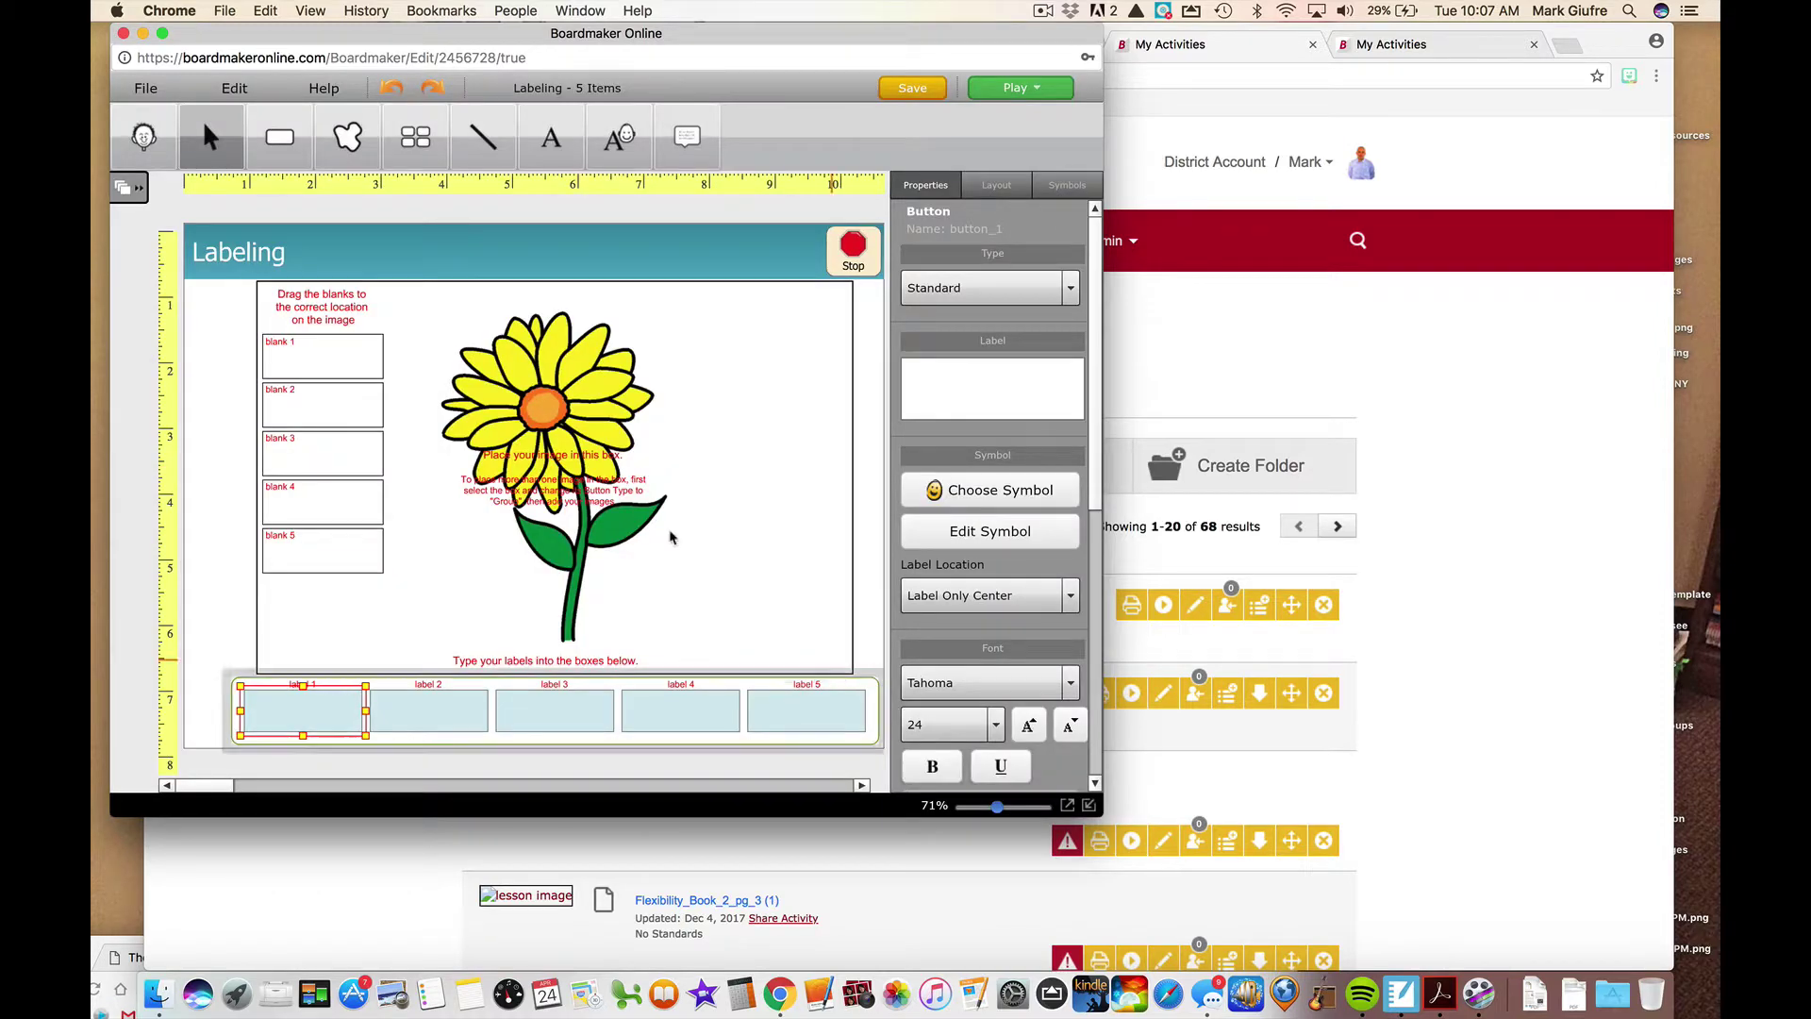
- Position blanks 1, 2 and 3 on the flower's petals, leaf and stem
{"action": "left_click", "coordinate": [342, 363]}
{"action": "left_click", "coordinate": [638, 340], "text": "shift"}
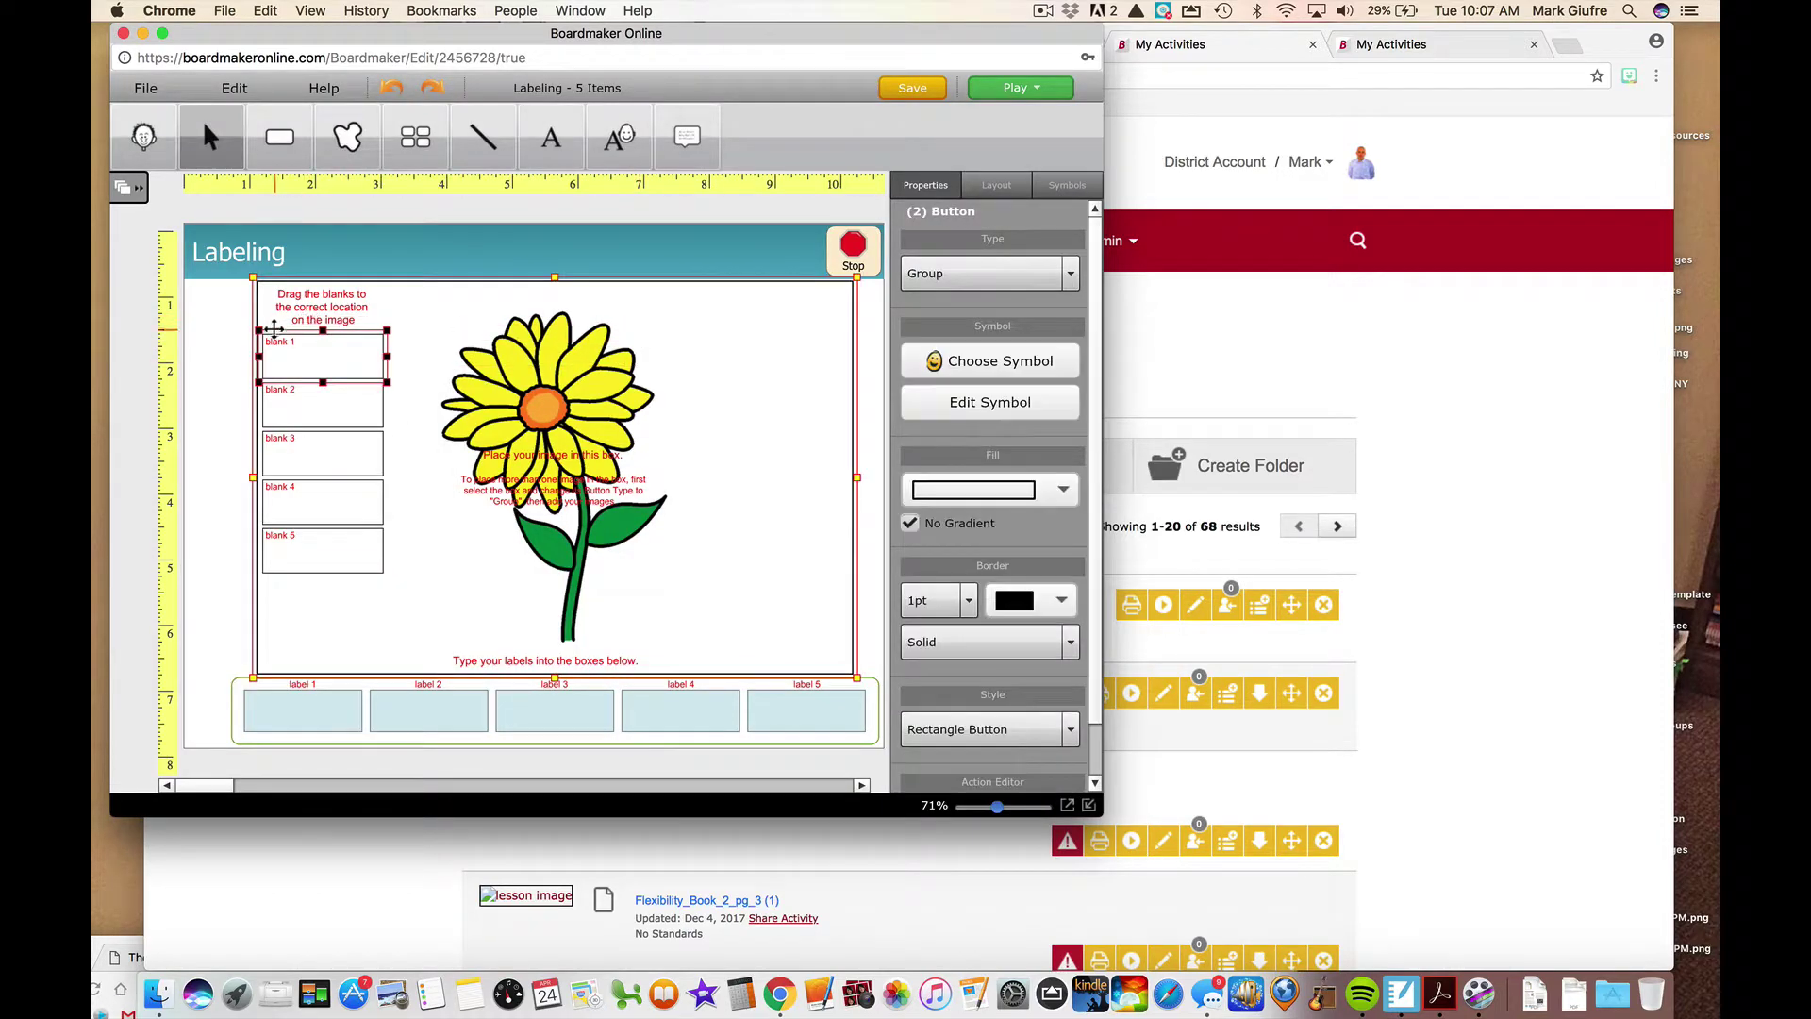
{"action": "left_click_drag", "start_coordinate": [276, 341], "coordinate": [599, 348]}
{"action": "left_click", "coordinate": [242, 304]}
{"action": "left_click", "coordinate": [269, 351]}
{"action": "left_click_drag", "start_coordinate": [315, 405], "coordinate": [622, 536]}
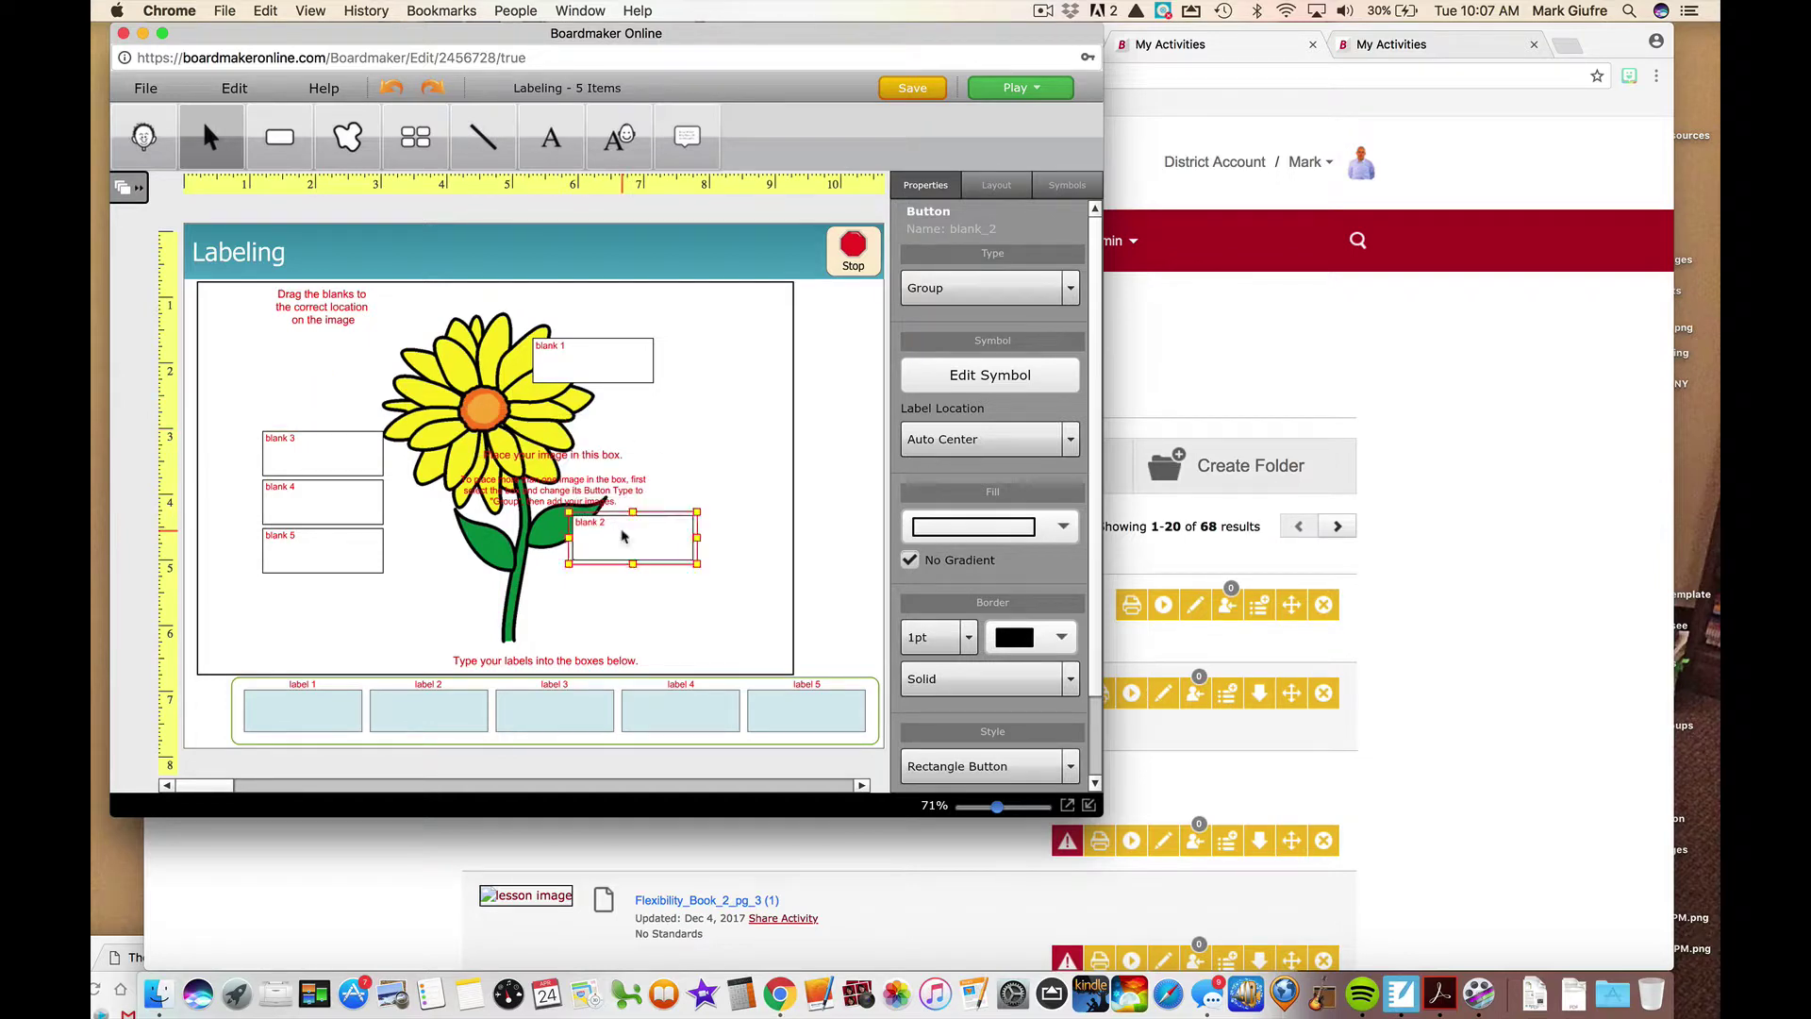
{"action": "left_click", "coordinate": [305, 457]}
{"action": "left_click_drag", "start_coordinate": [305, 456], "coordinate": [320, 469]}
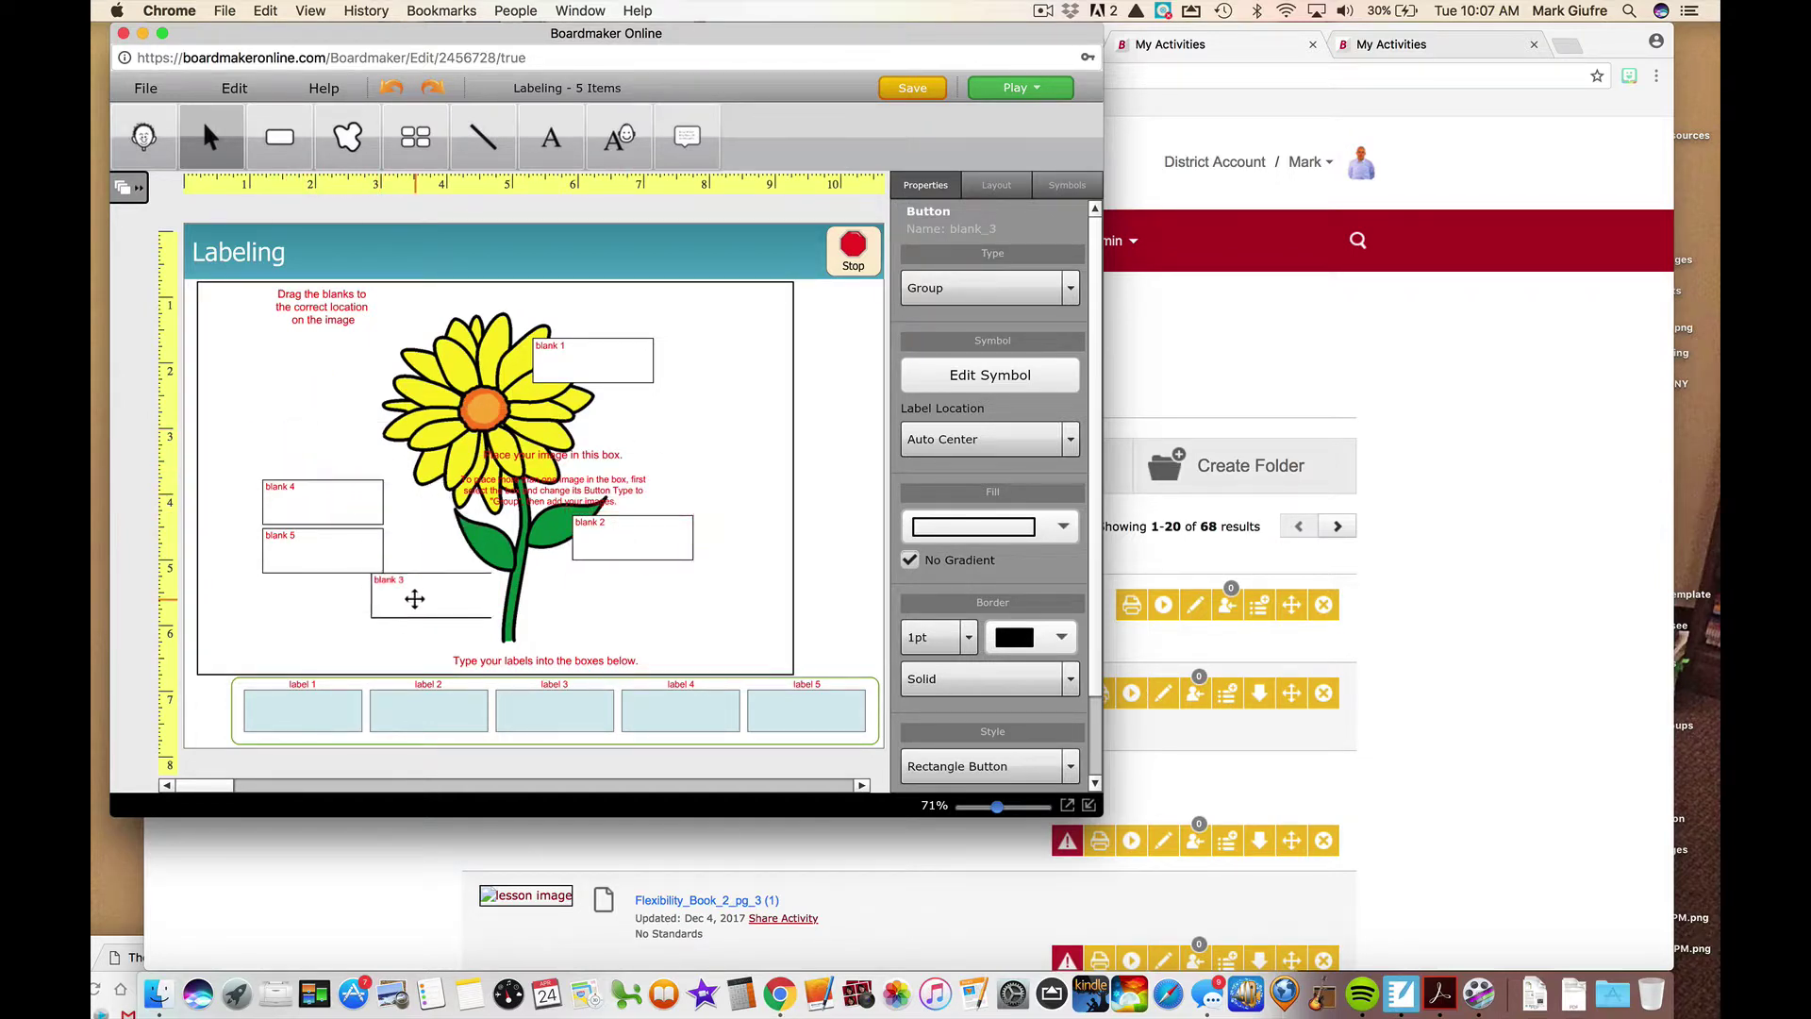
{"action": "left_click_drag", "start_coordinate": [416, 604], "coordinate": [433, 624]}
- Cancel the first label's action settings and type Petals into the first label
{"action": "left_click", "coordinate": [325, 707]}
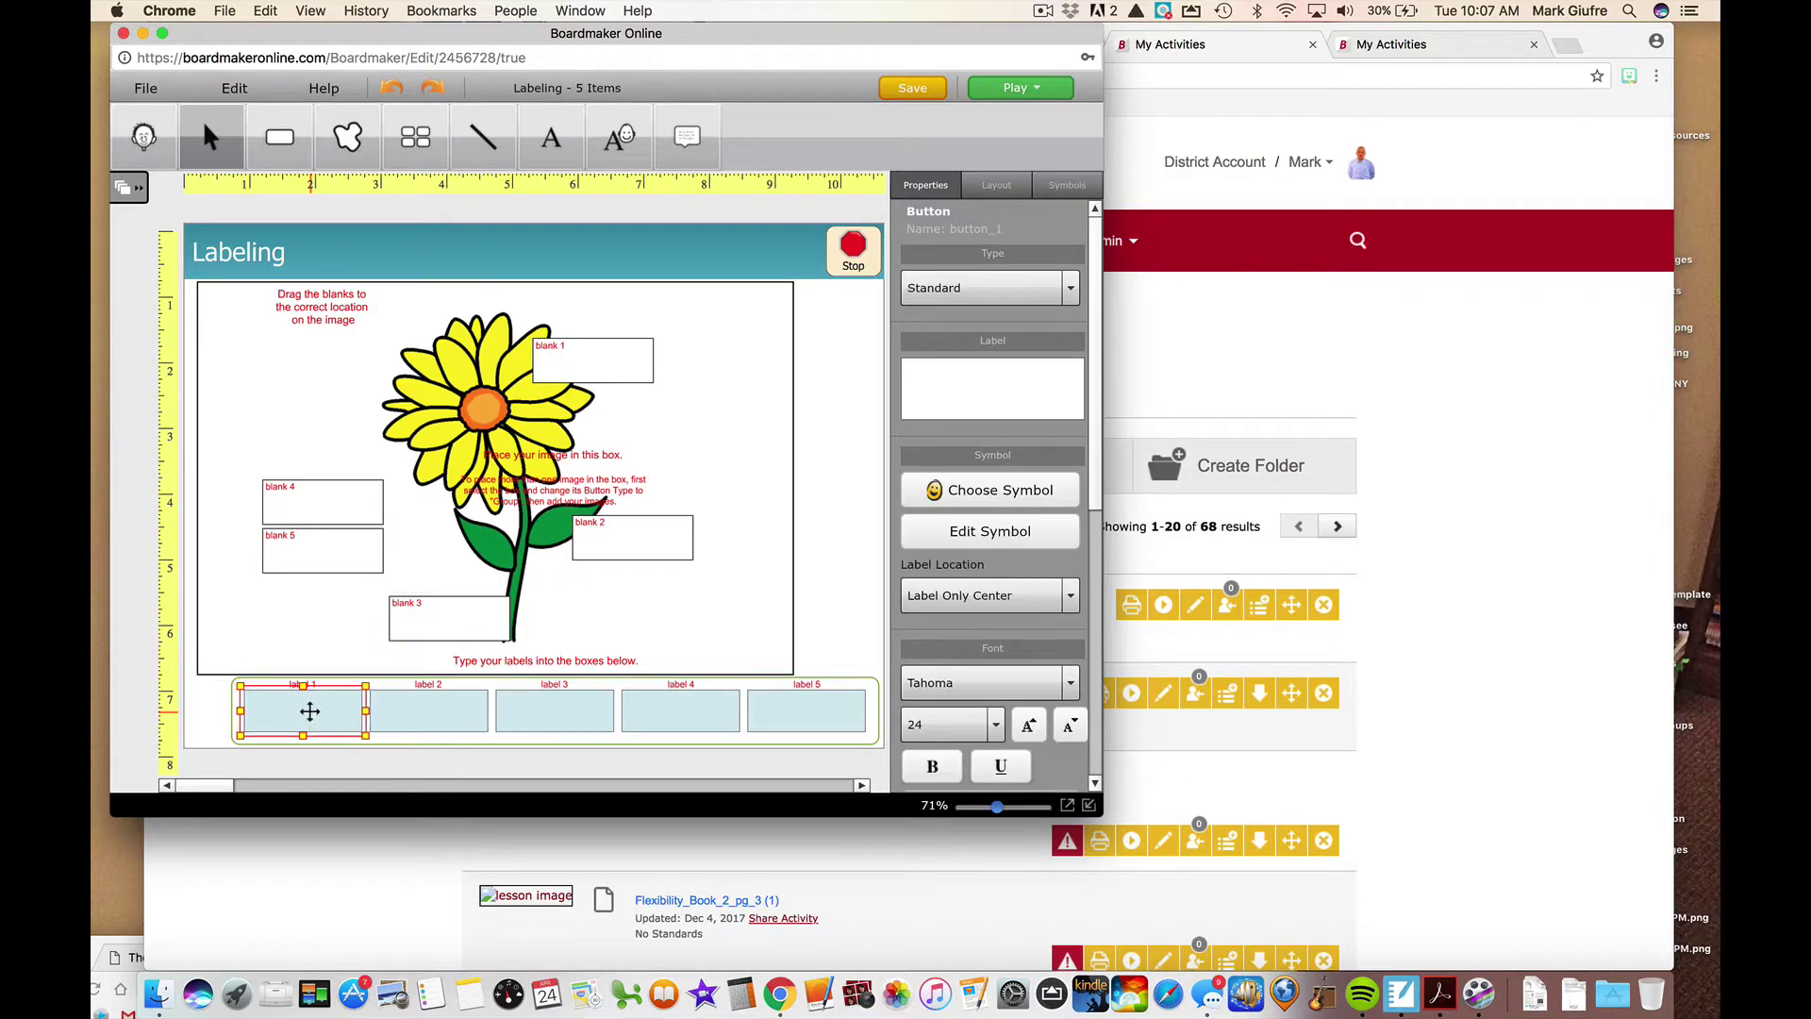
{"action": "double_click", "coordinate": [312, 715]}
{"action": "left_click", "coordinate": [995, 669]}
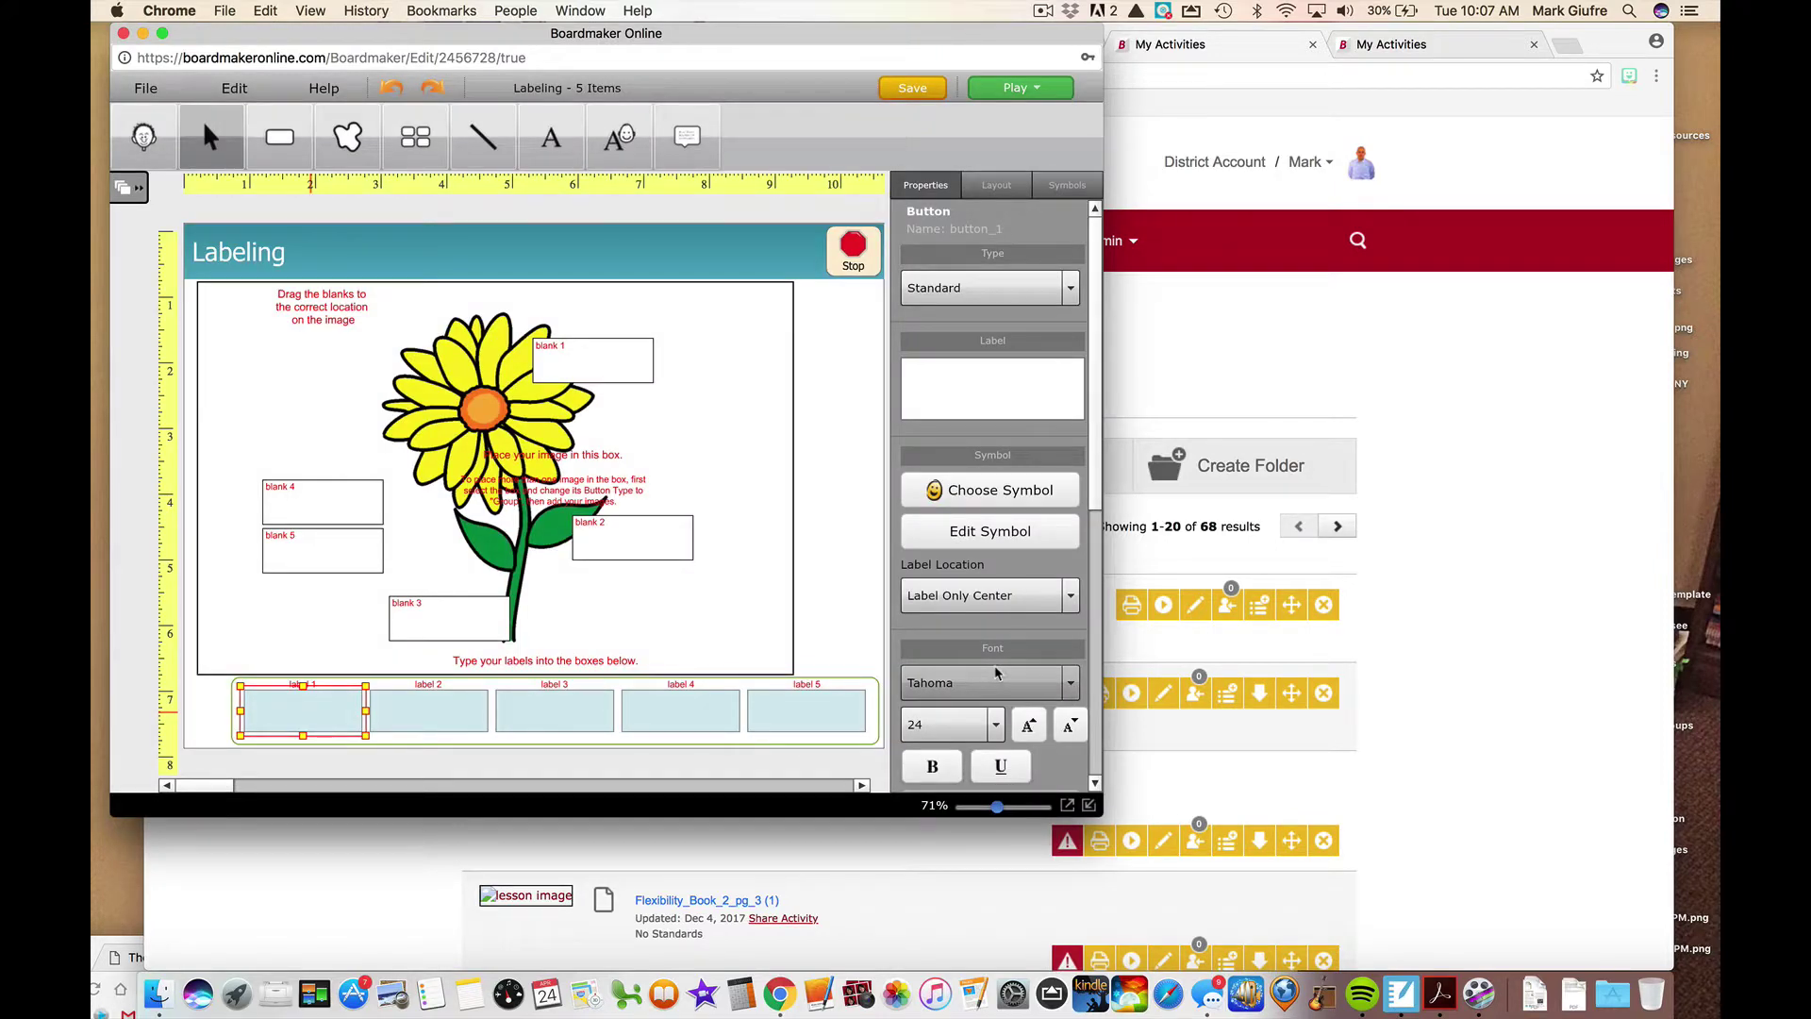
{"action": "left_click", "coordinate": [325, 710]}
{"action": "type", "text": "Petals"}
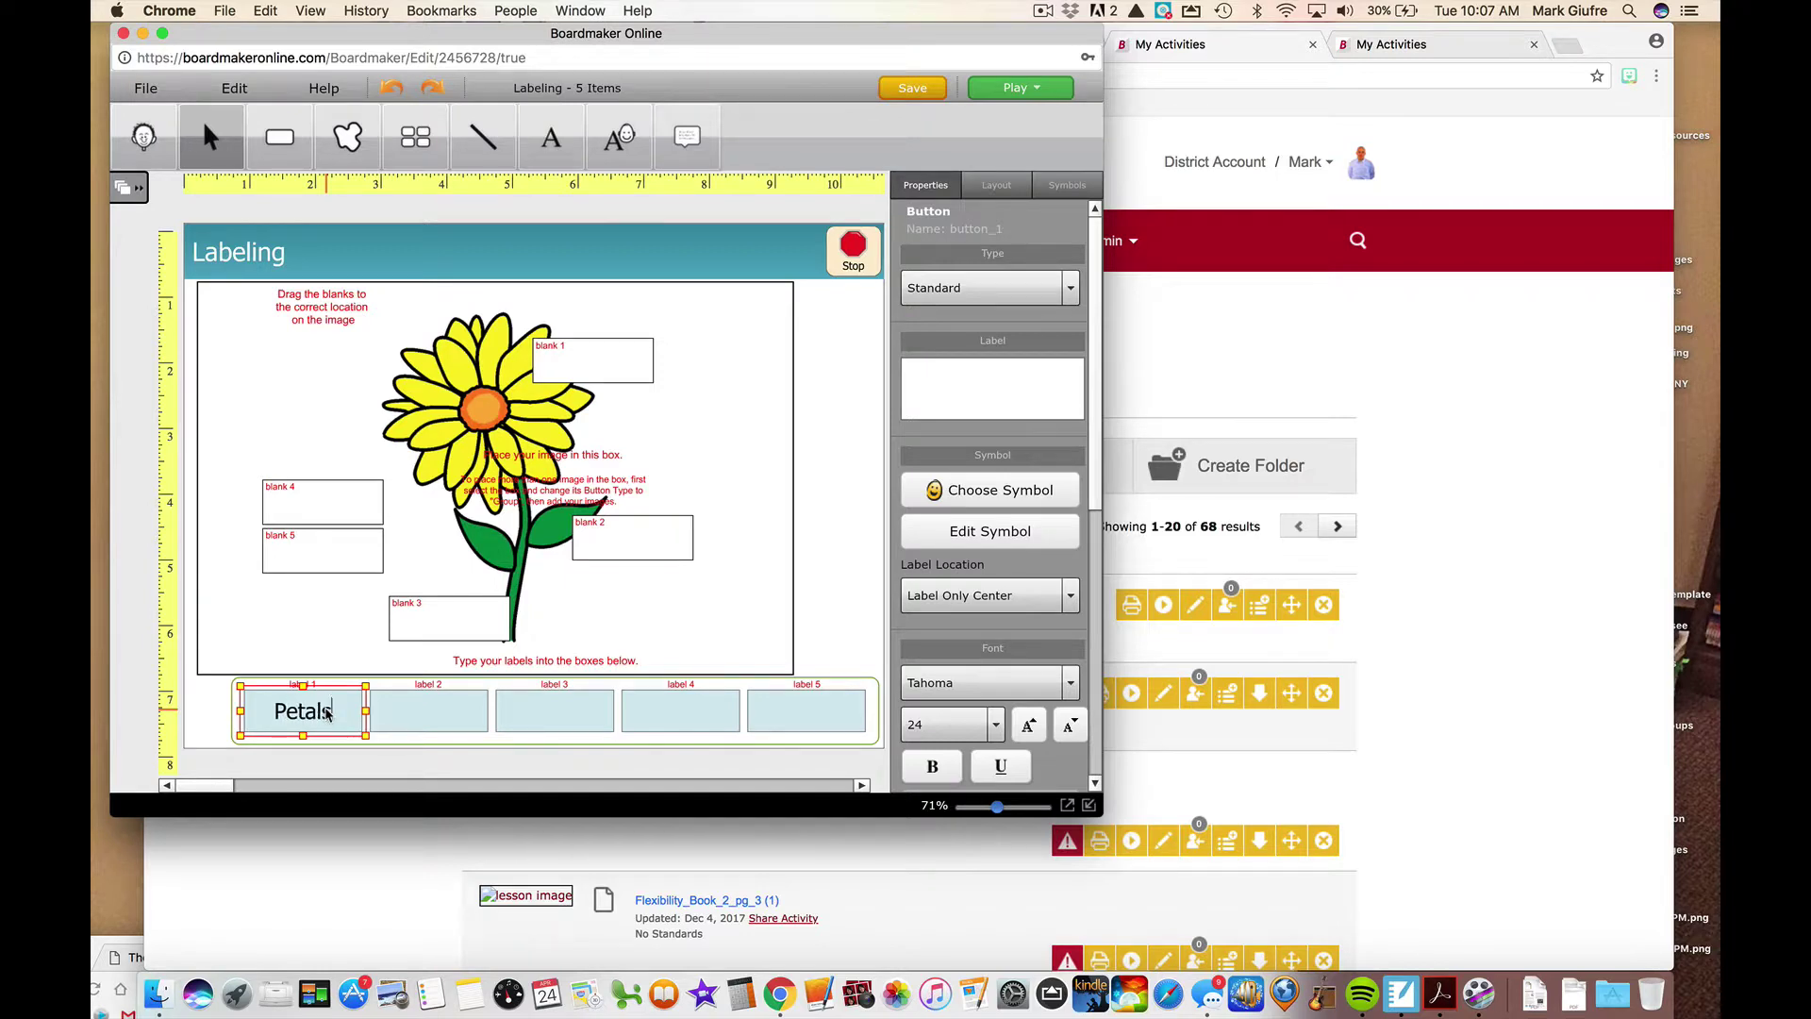
- Enter Leaves in the second label and Stem in the third
{"action": "left_click", "coordinate": [378, 717]}
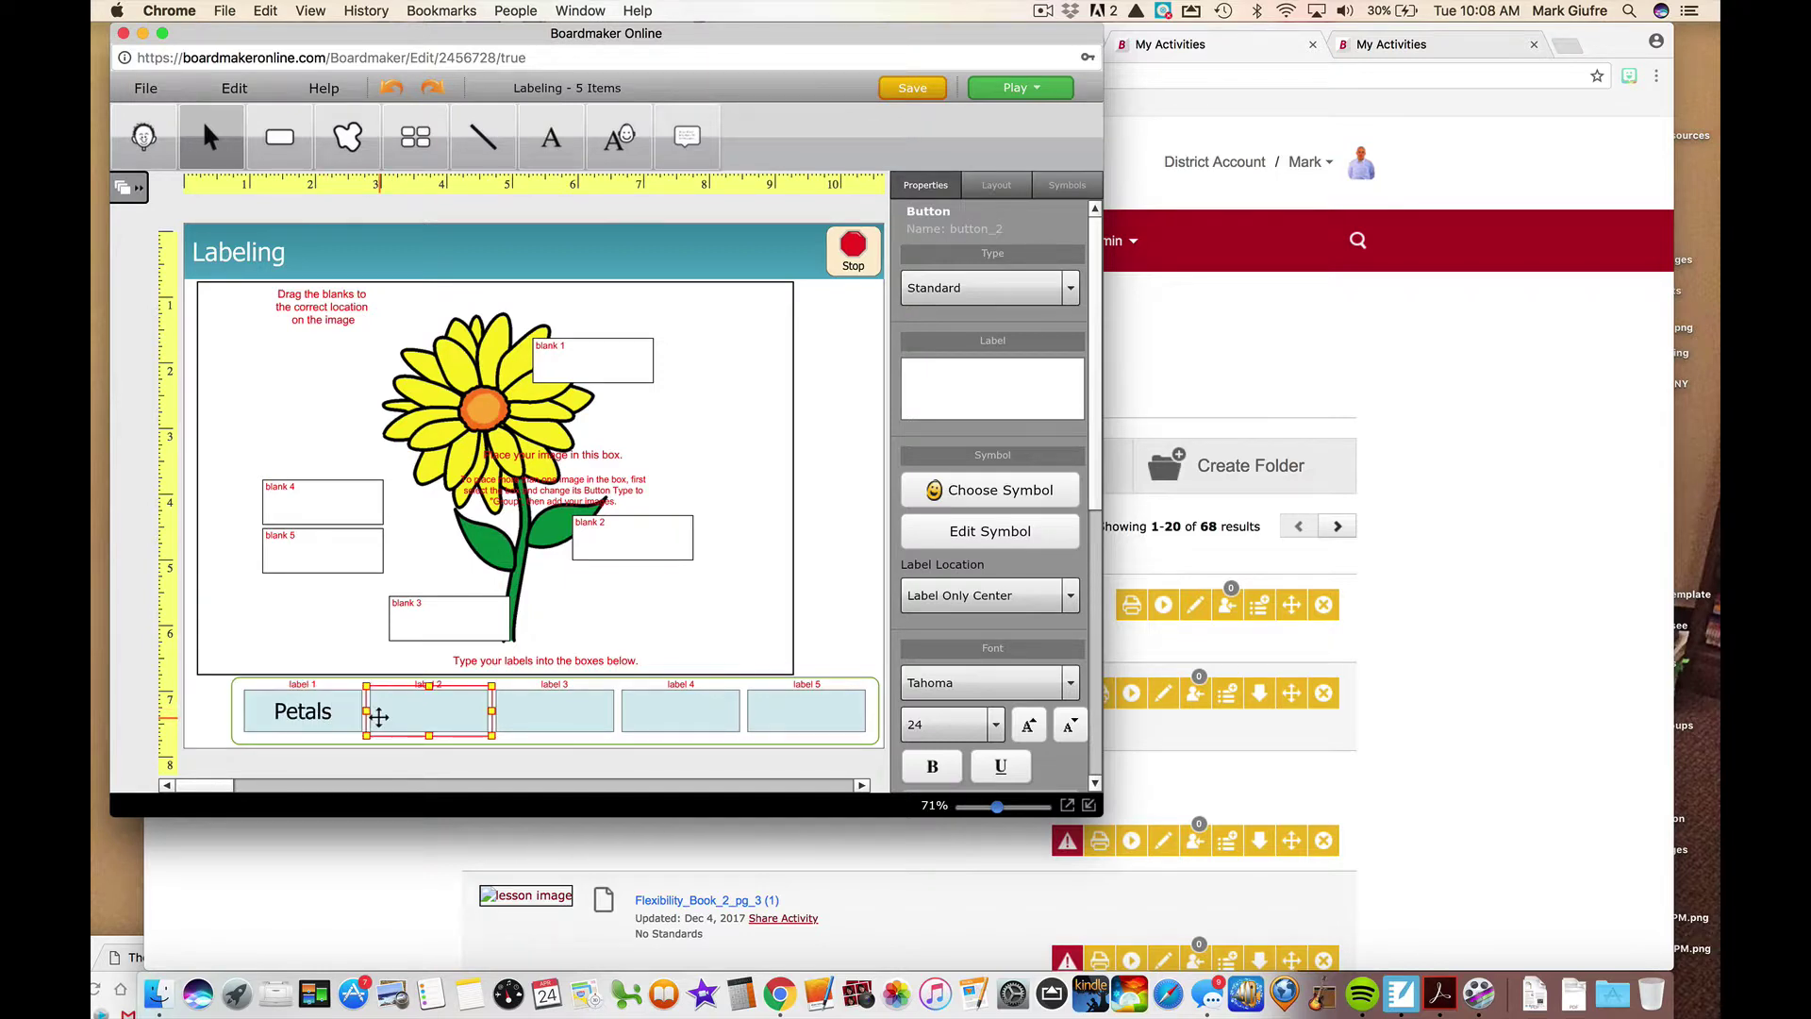
{"action": "left_click", "coordinate": [378, 717]}
{"action": "type", "text": "Leaves"}
{"action": "left_click", "coordinate": [542, 717]}
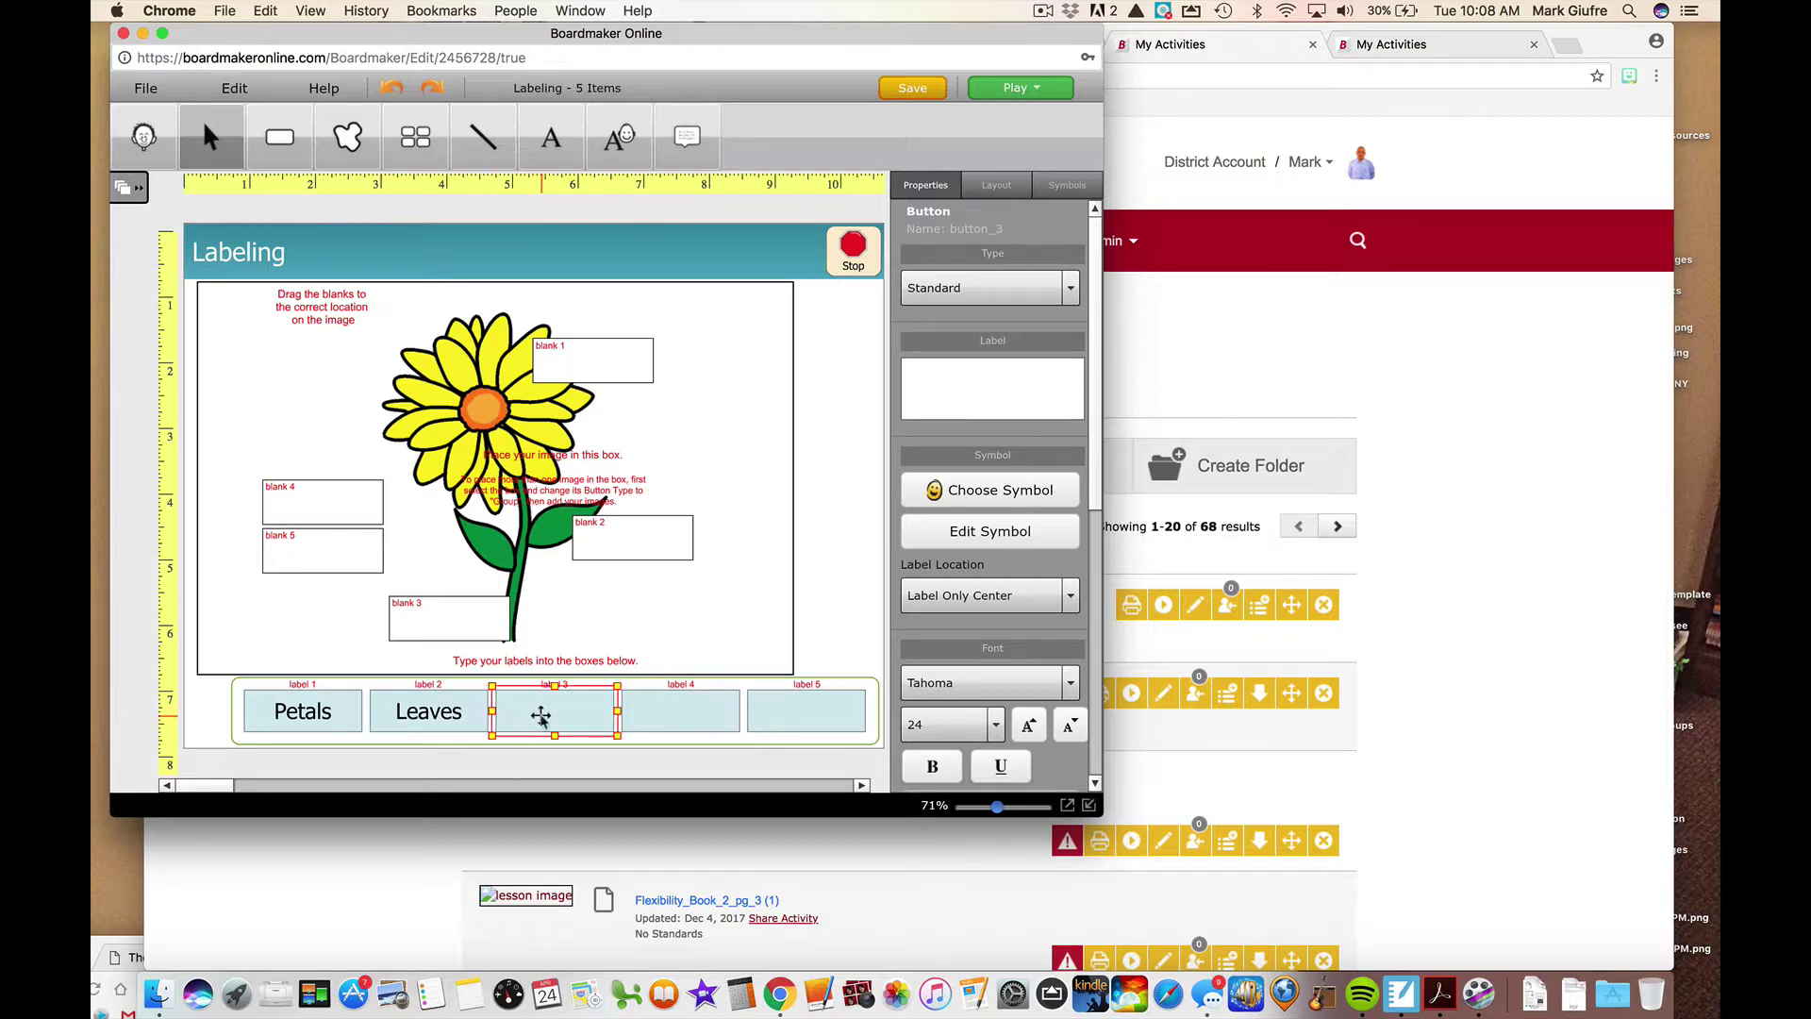
{"action": "type", "text": "Stem"}
- Test-play the flower activity, dragging Petals, Stem and Leaves to their blanks, then return to design mode
{"action": "left_click", "coordinate": [1014, 87]}
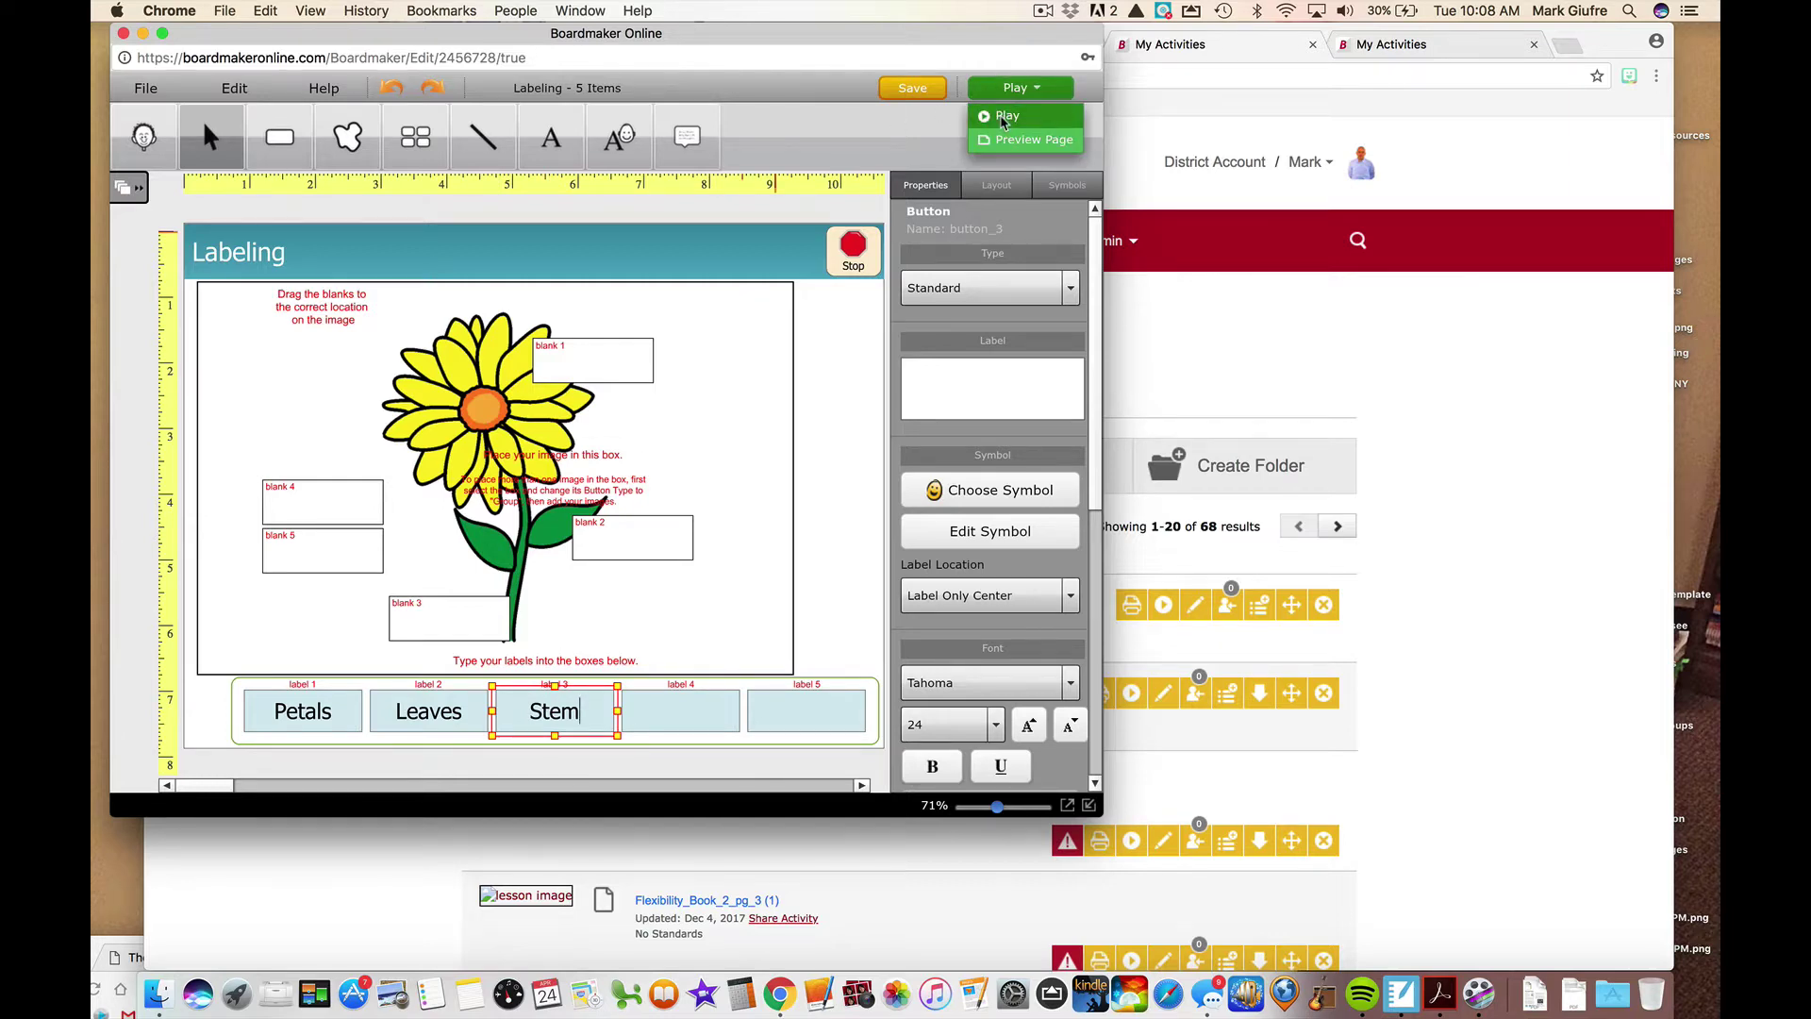
{"action": "left_click", "coordinate": [1003, 117]}
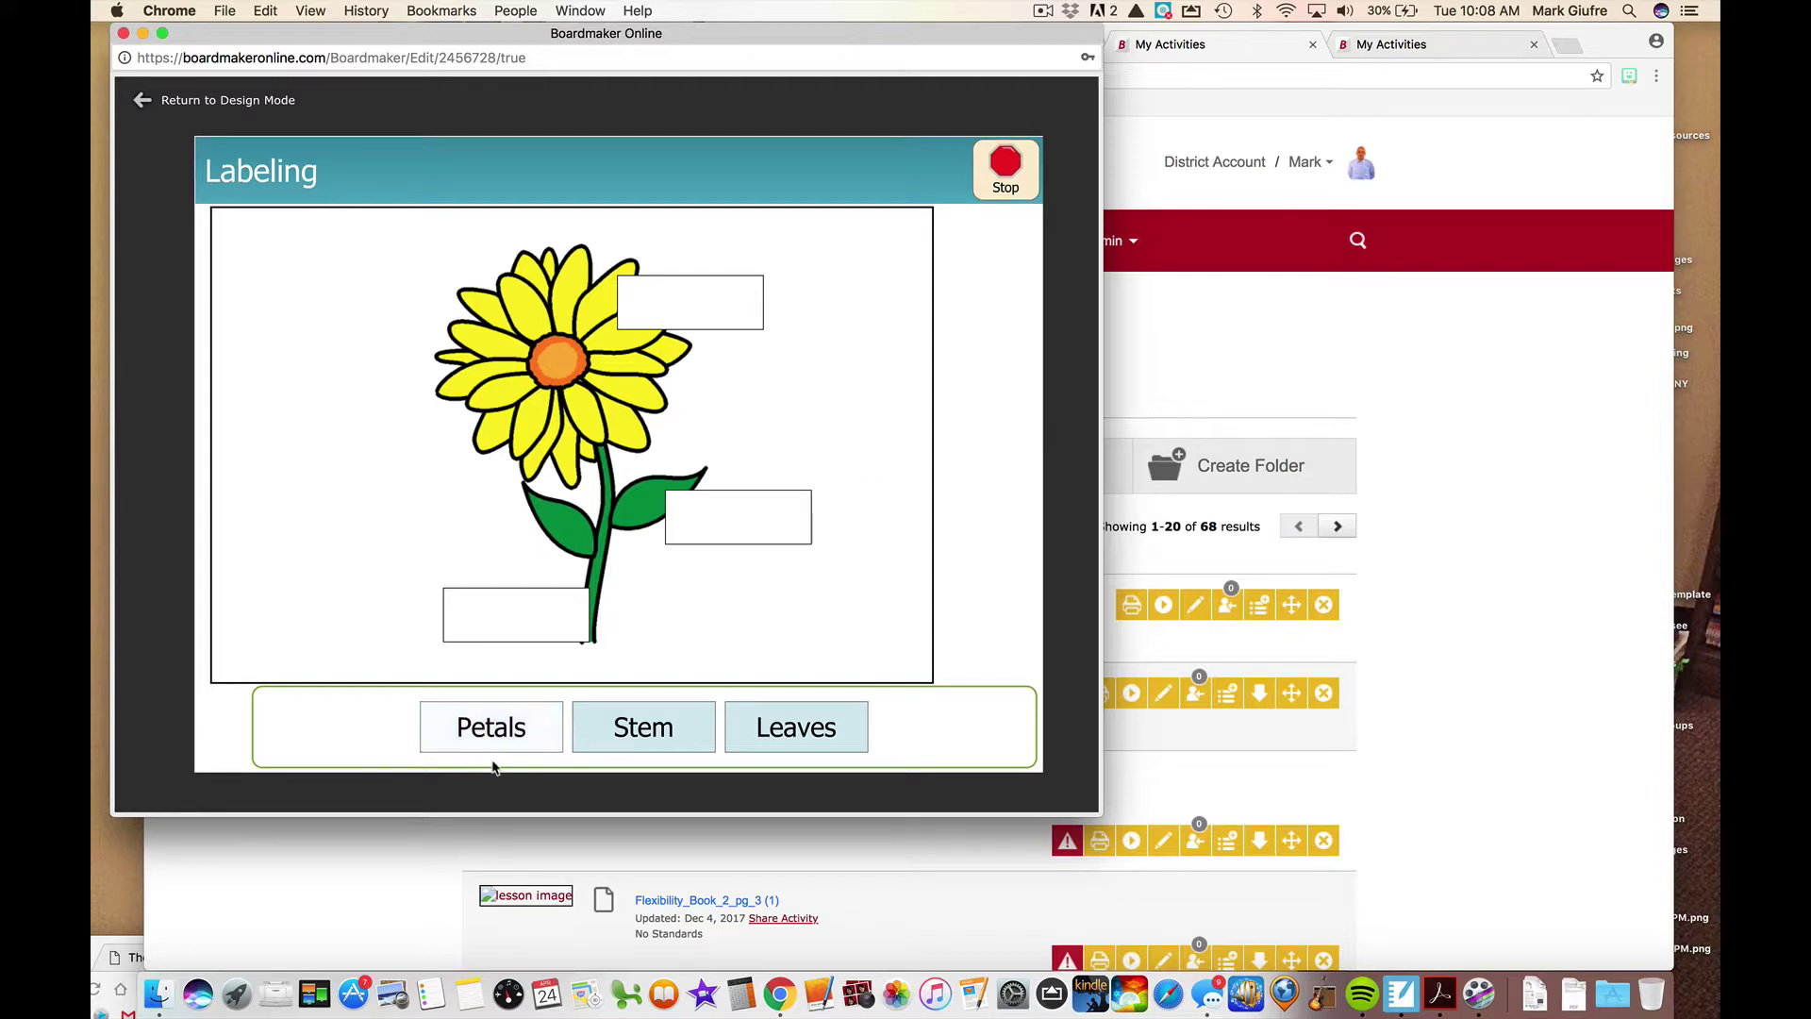
{"action": "left_click_drag", "start_coordinate": [492, 748], "coordinate": [684, 315]}
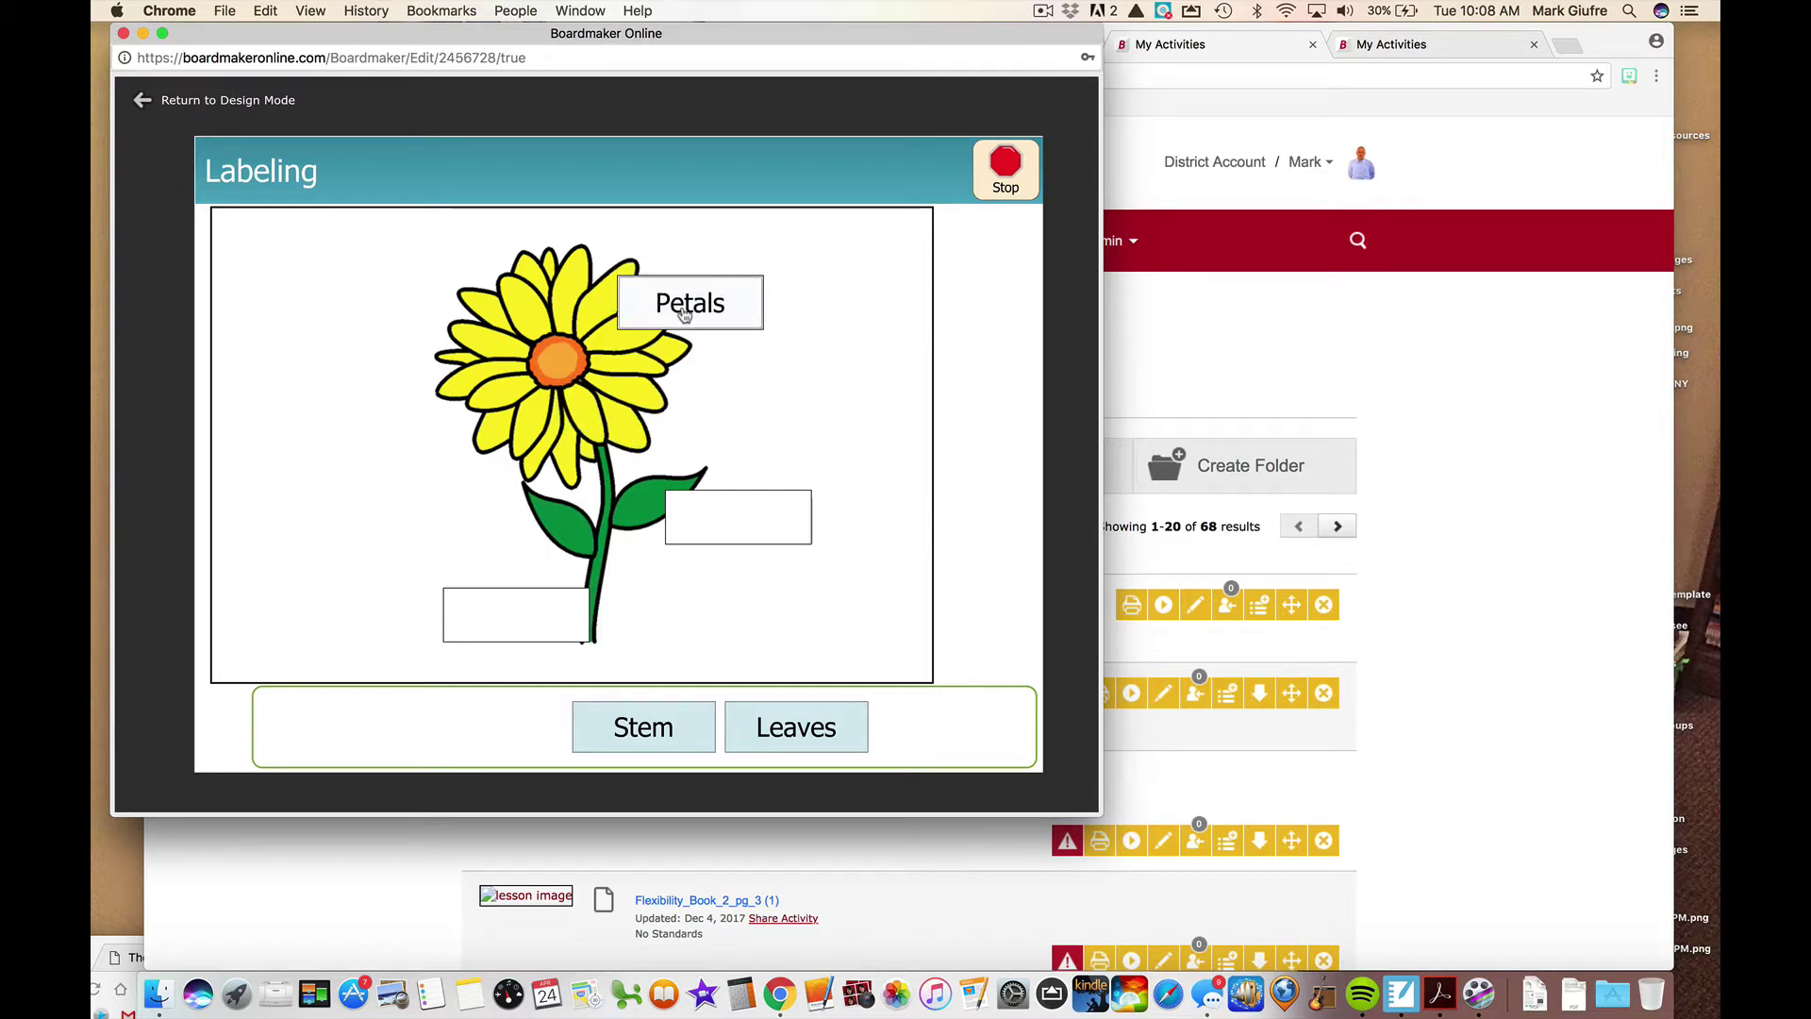
{"action": "left_click_drag", "start_coordinate": [653, 721], "coordinate": [527, 605]}
{"action": "left_click_drag", "start_coordinate": [752, 722], "coordinate": [708, 510]}
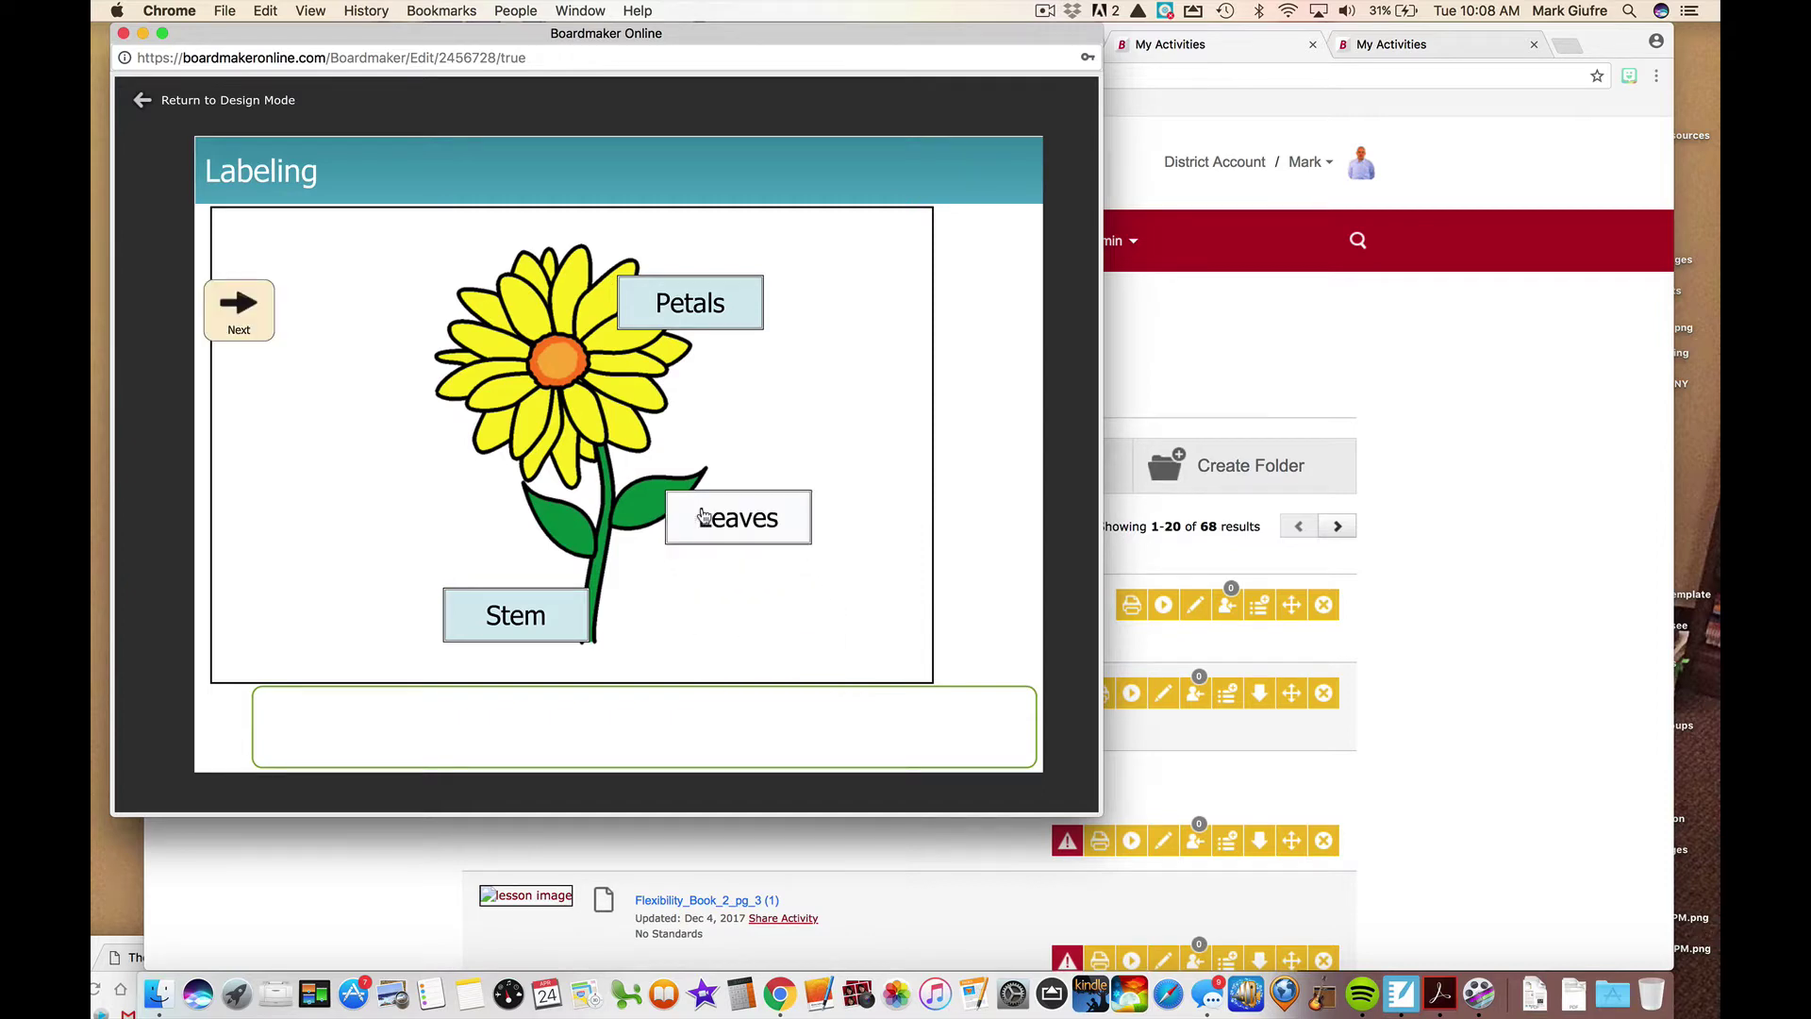
{"action": "left_click", "coordinate": [250, 303]}
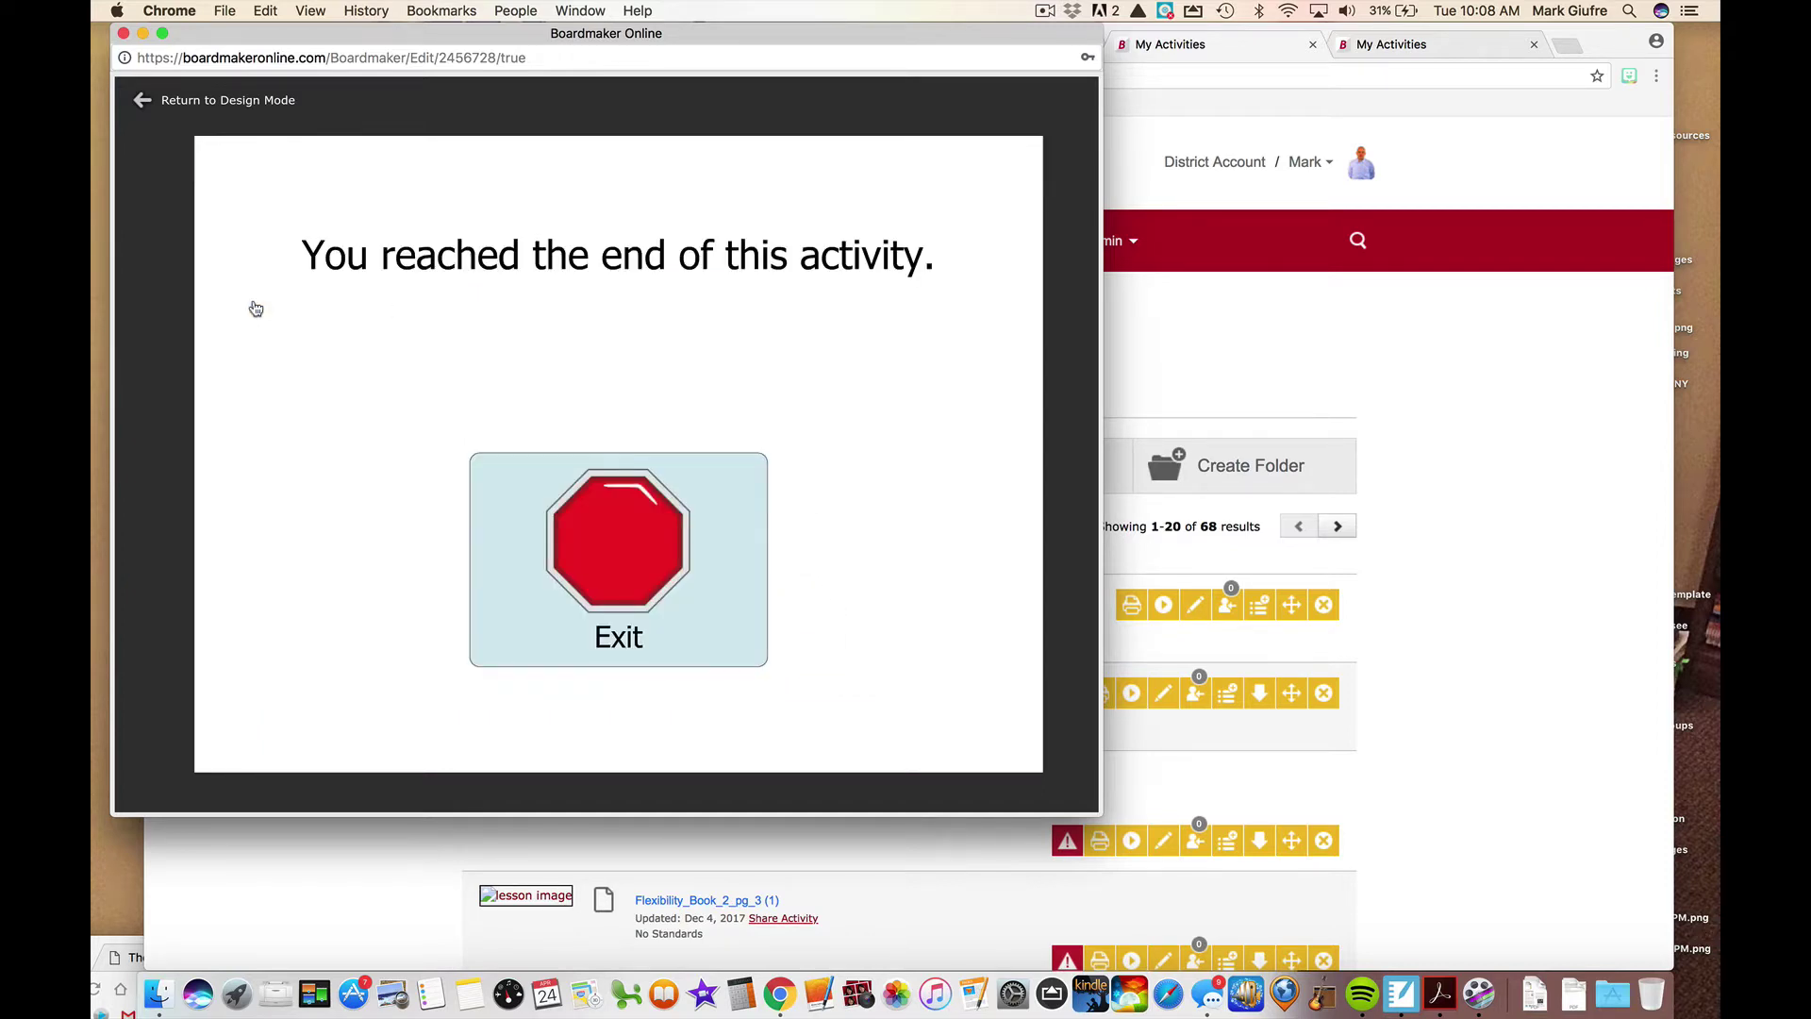
{"action": "left_click", "coordinate": [143, 100]}
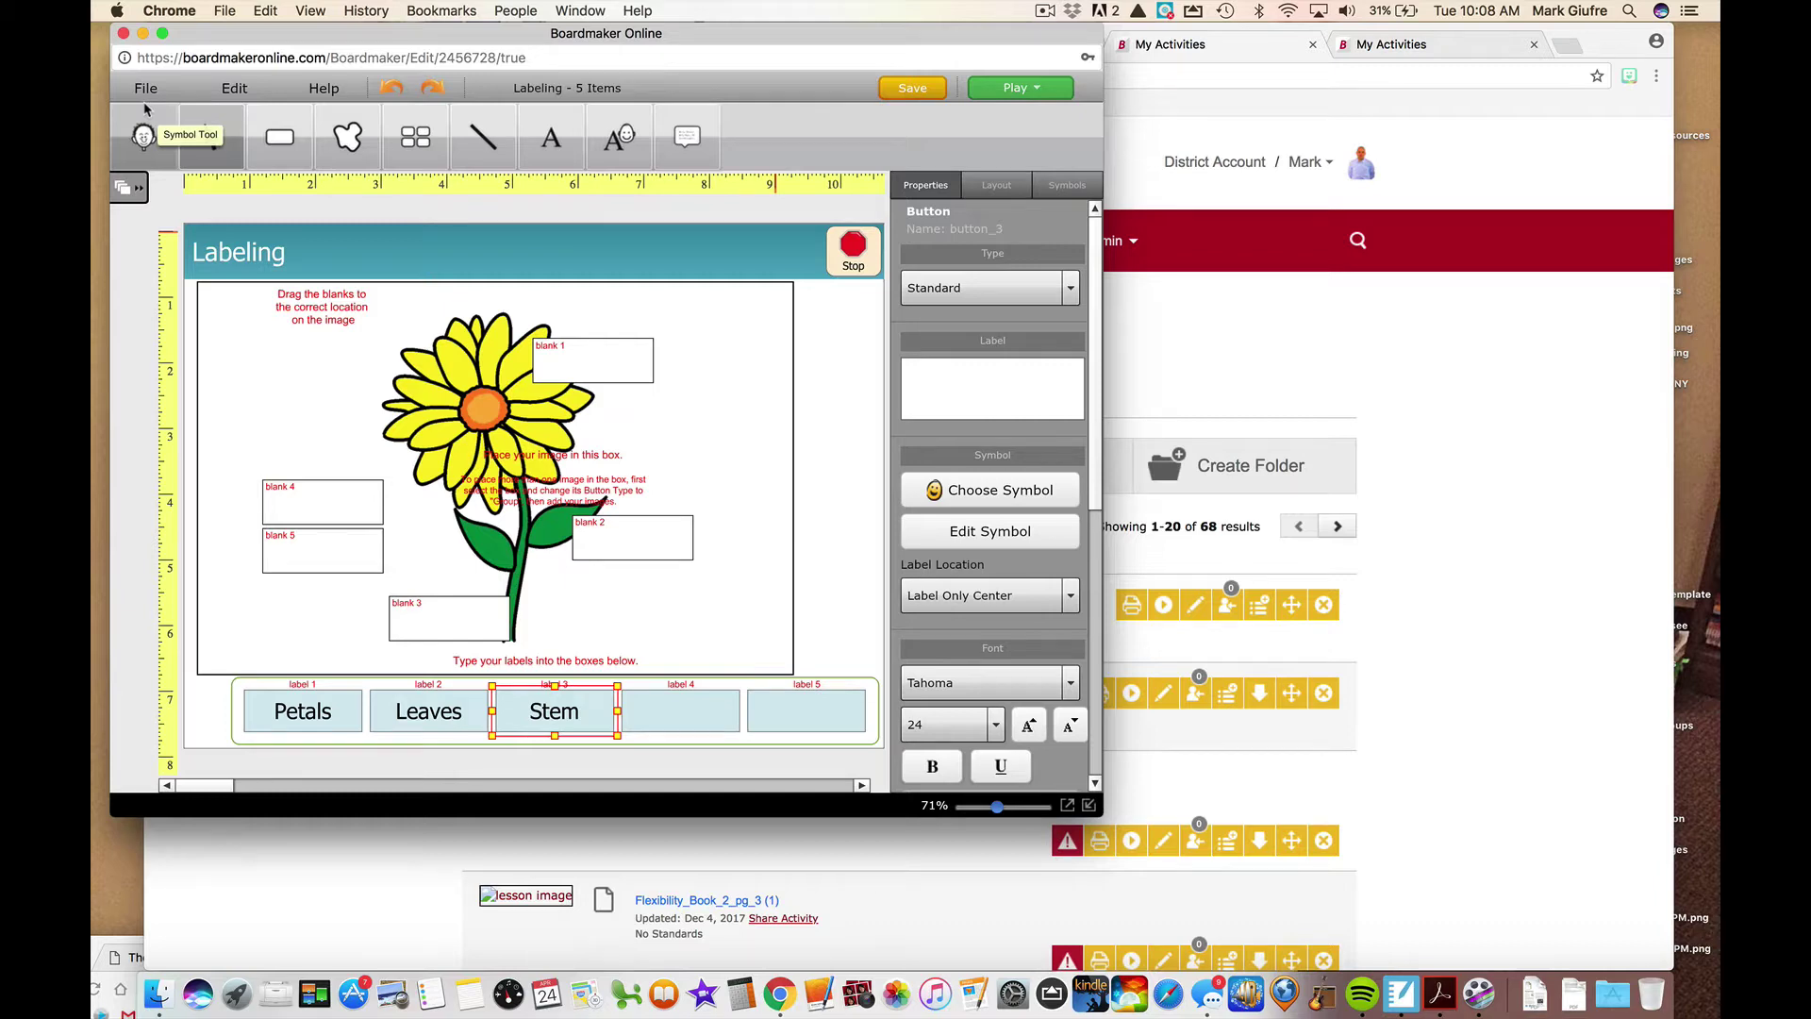
- Close the Labeling editor, confirm leaving, and dismiss the create-activity template picker
{"action": "left_click", "coordinate": [123, 33]}
{"action": "left_click", "coordinate": [1067, 344]}
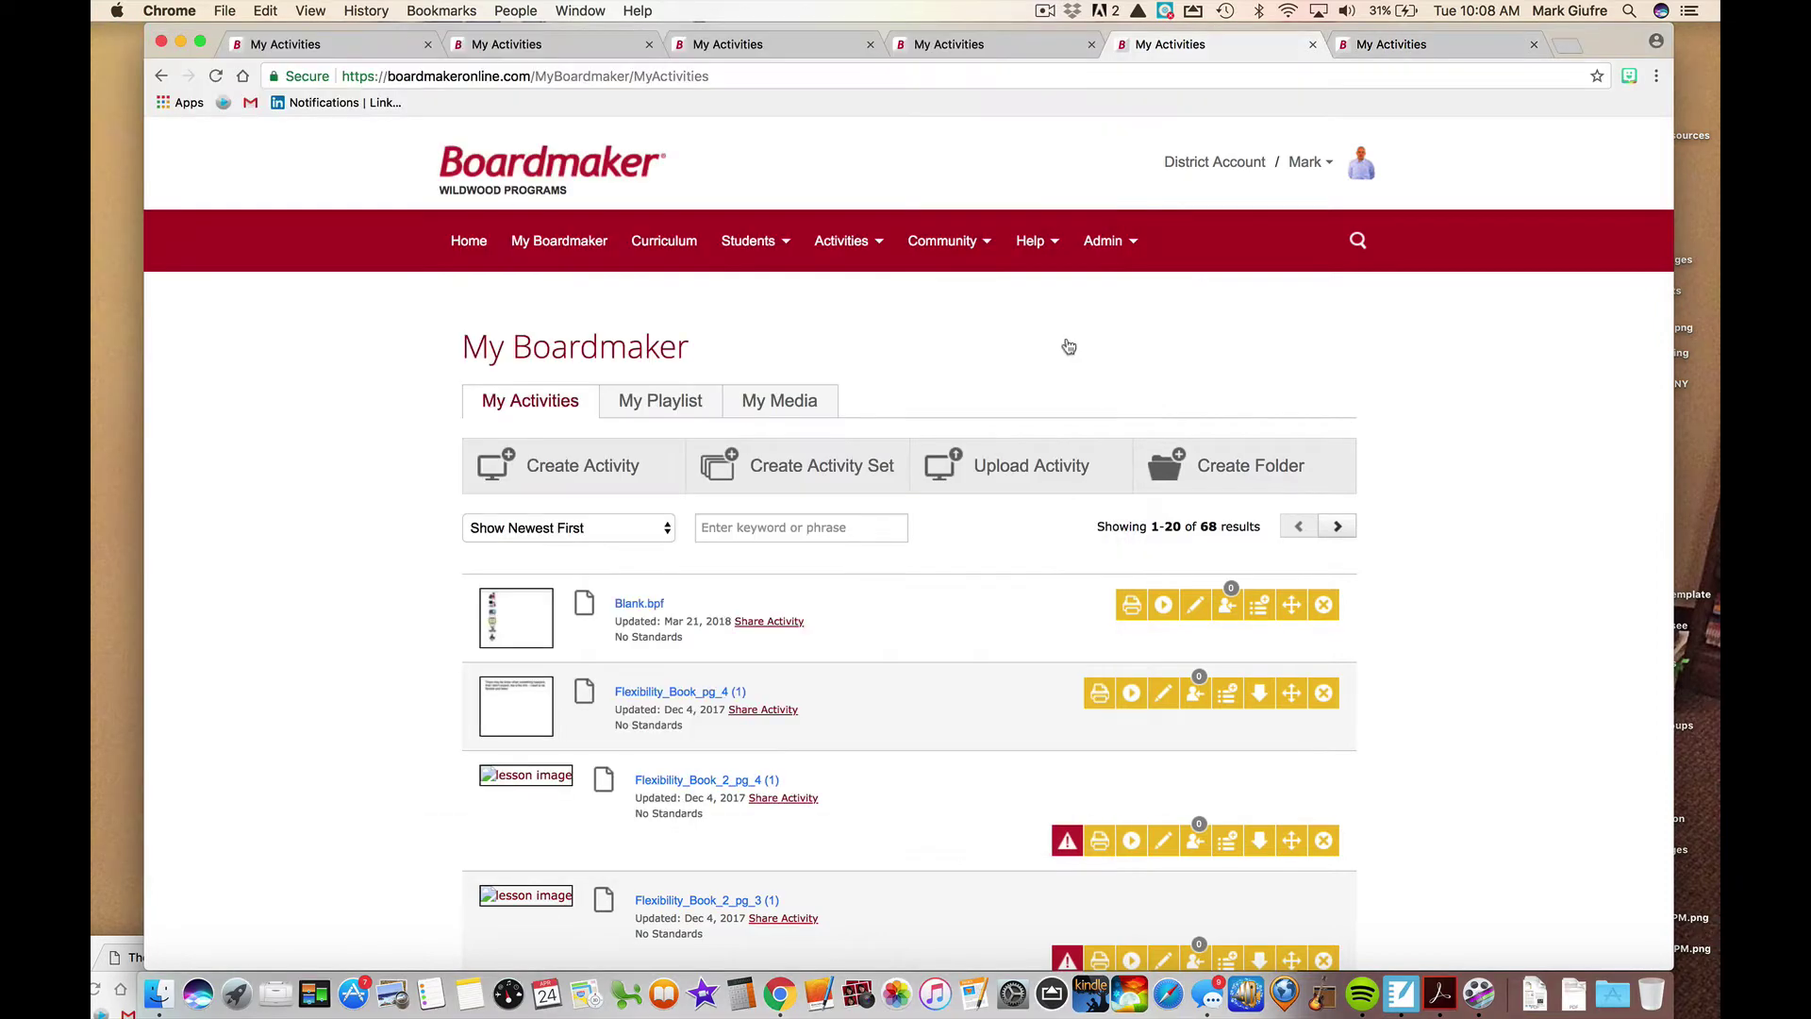
{"action": "left_click", "coordinate": [319, 50]}
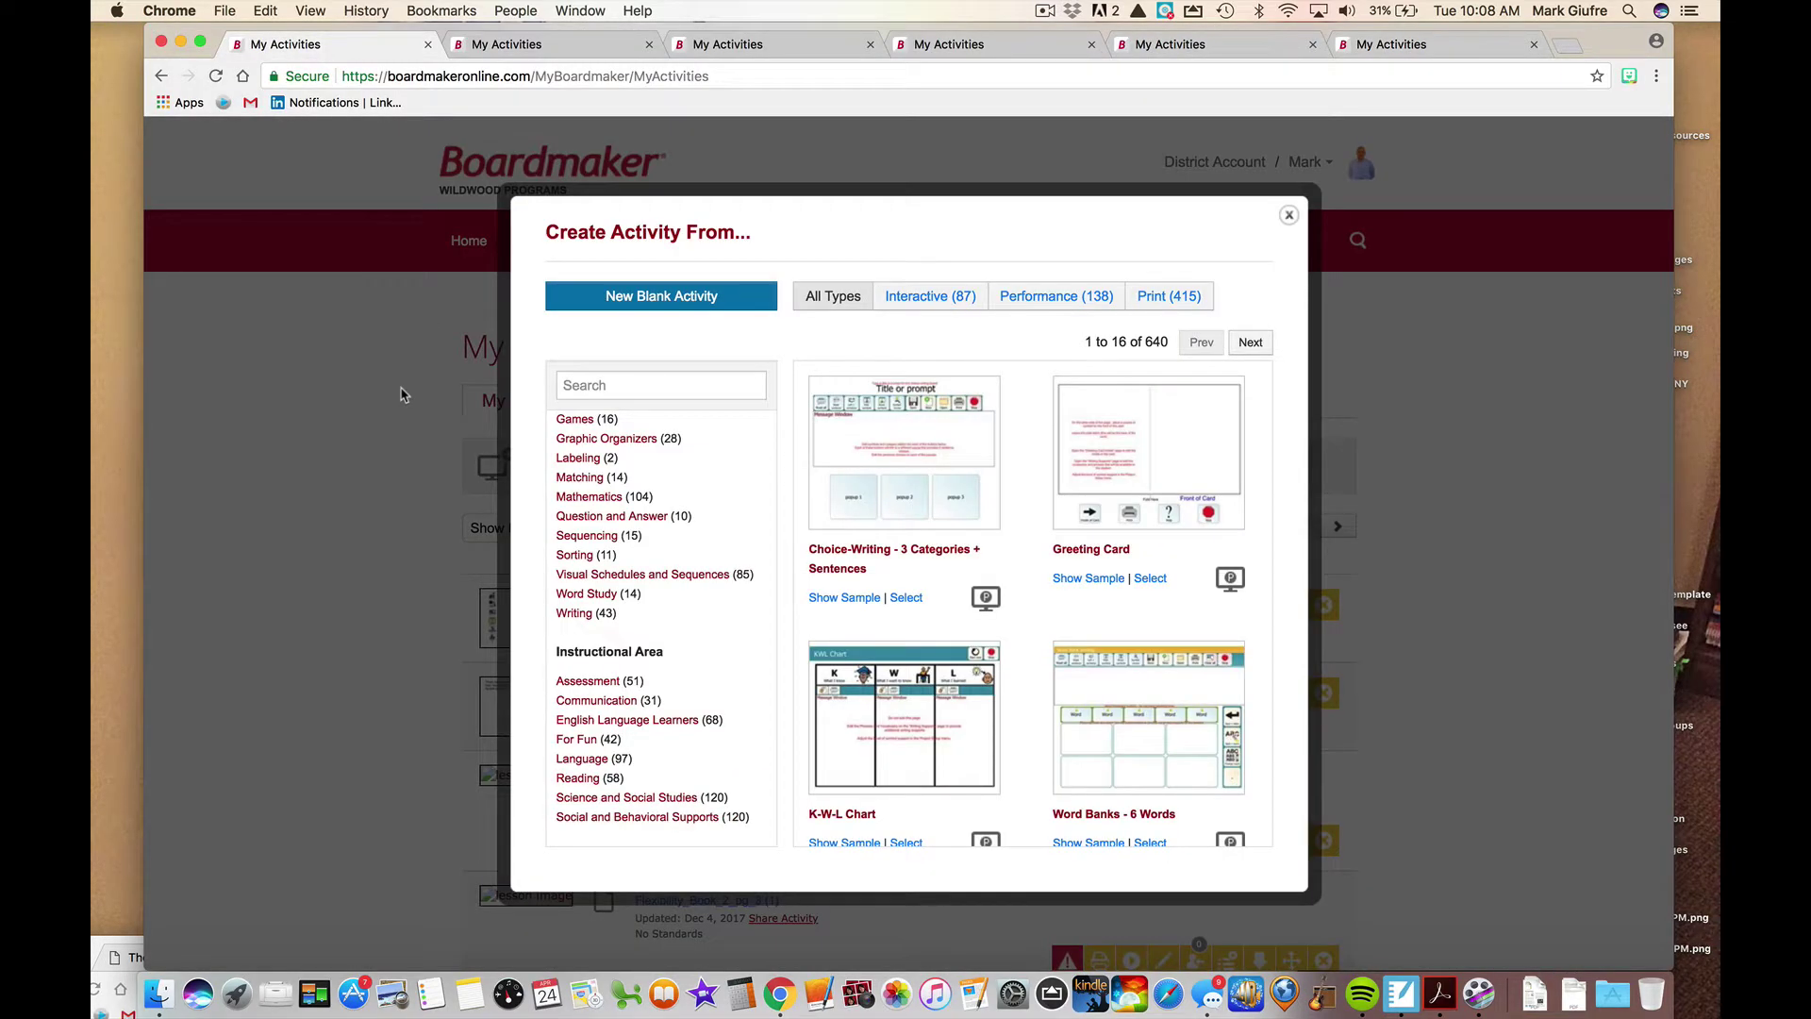
{"action": "left_click", "coordinate": [1286, 218]}
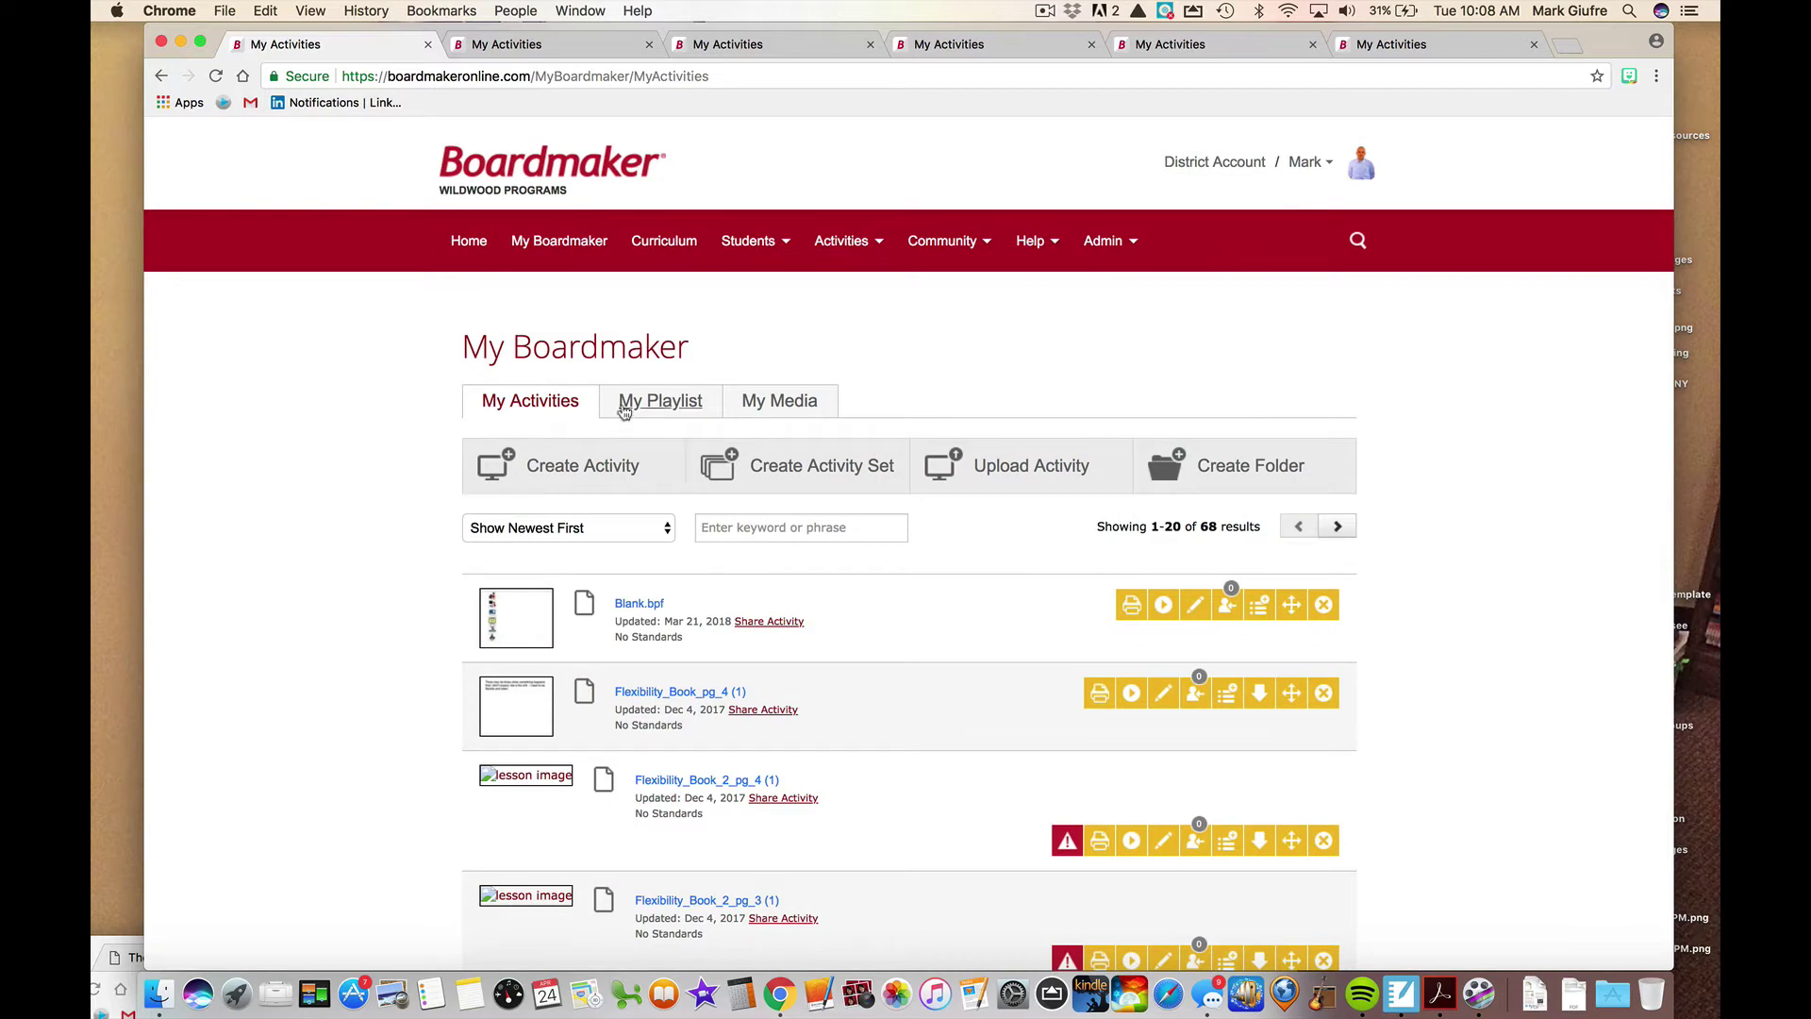
{"action": "left_click", "coordinate": [590, 451]}
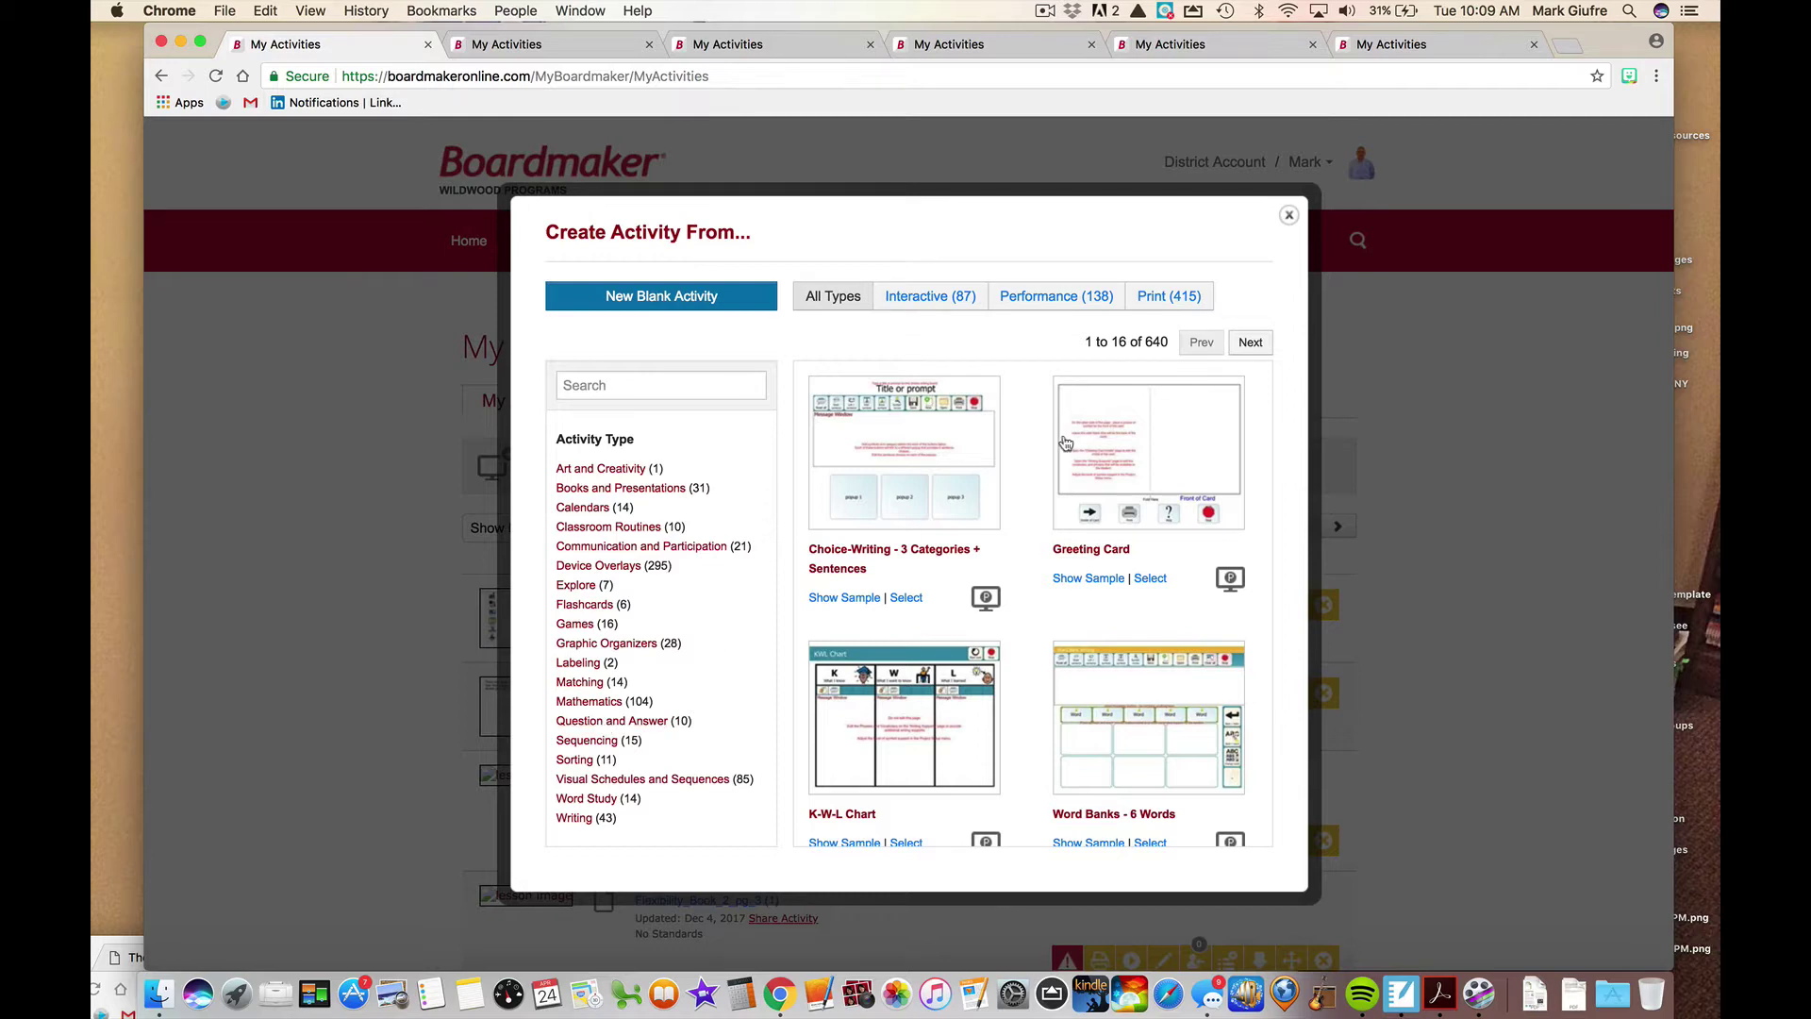
{"action": "left_click", "coordinate": [1288, 215]}
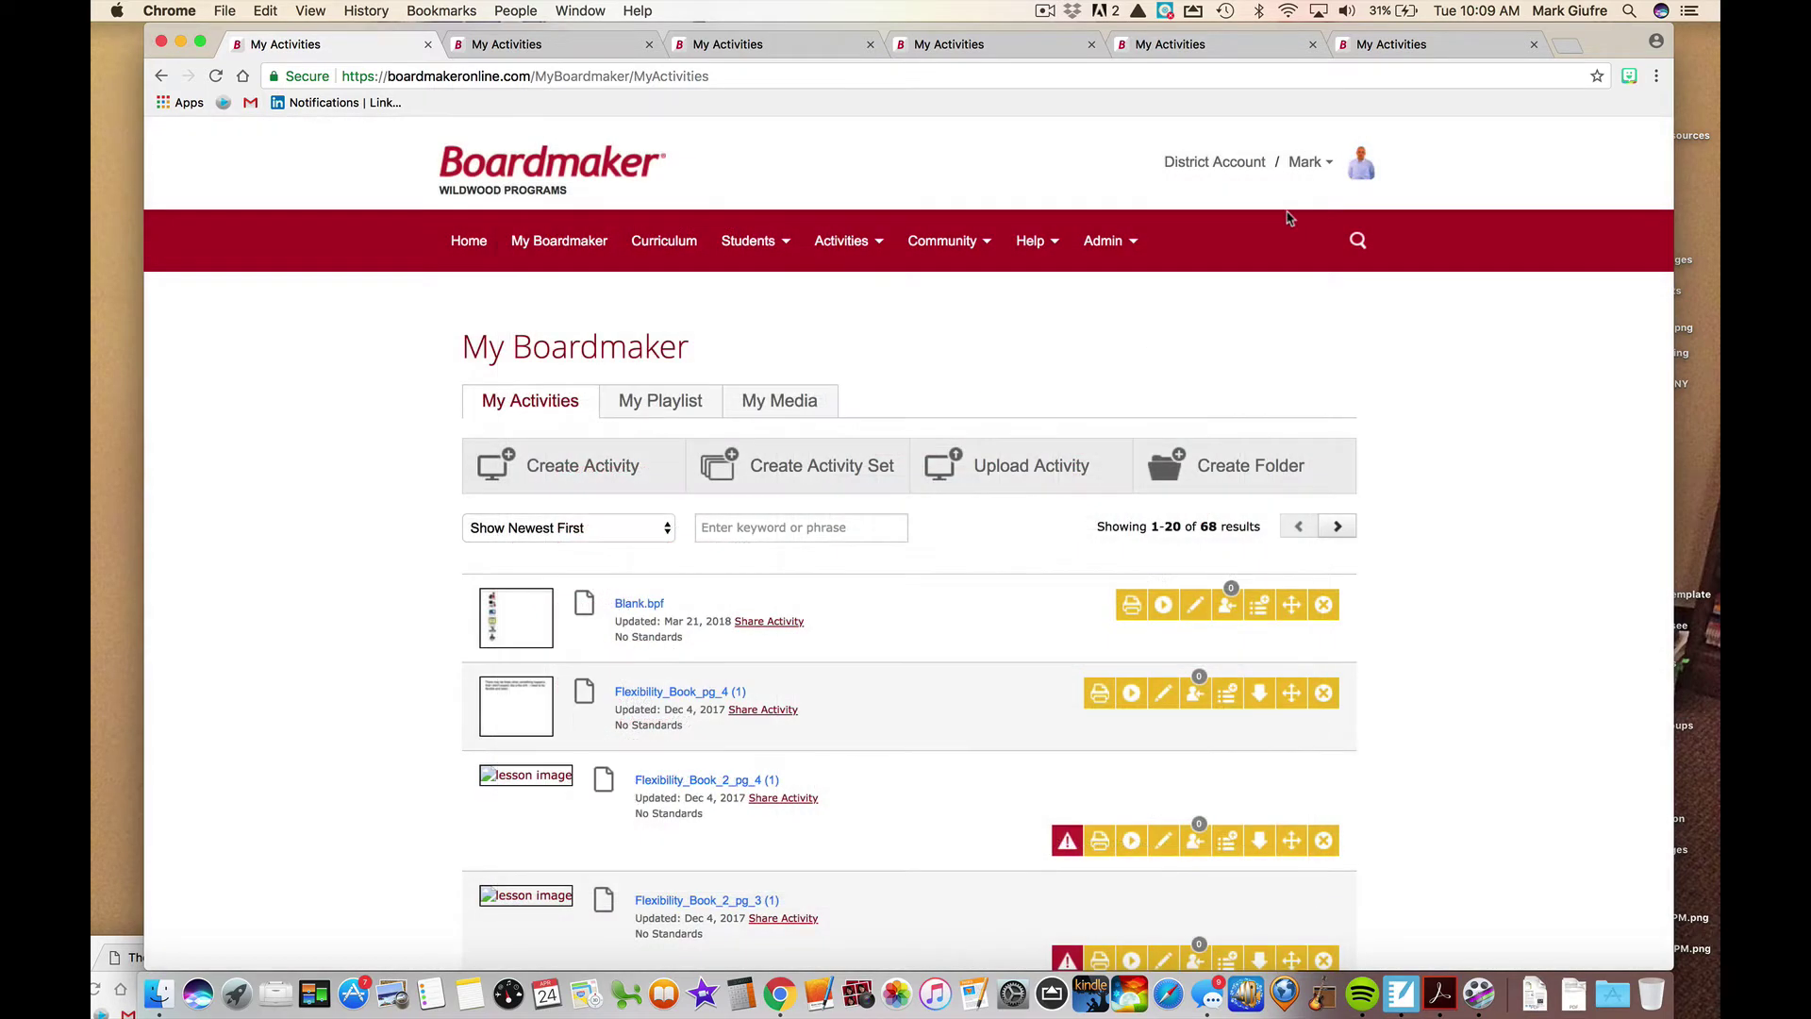
- Switch to the count bills results tab and scroll down to Counting US Coins - Fixed Amount
{"action": "left_click", "coordinate": [1393, 45]}
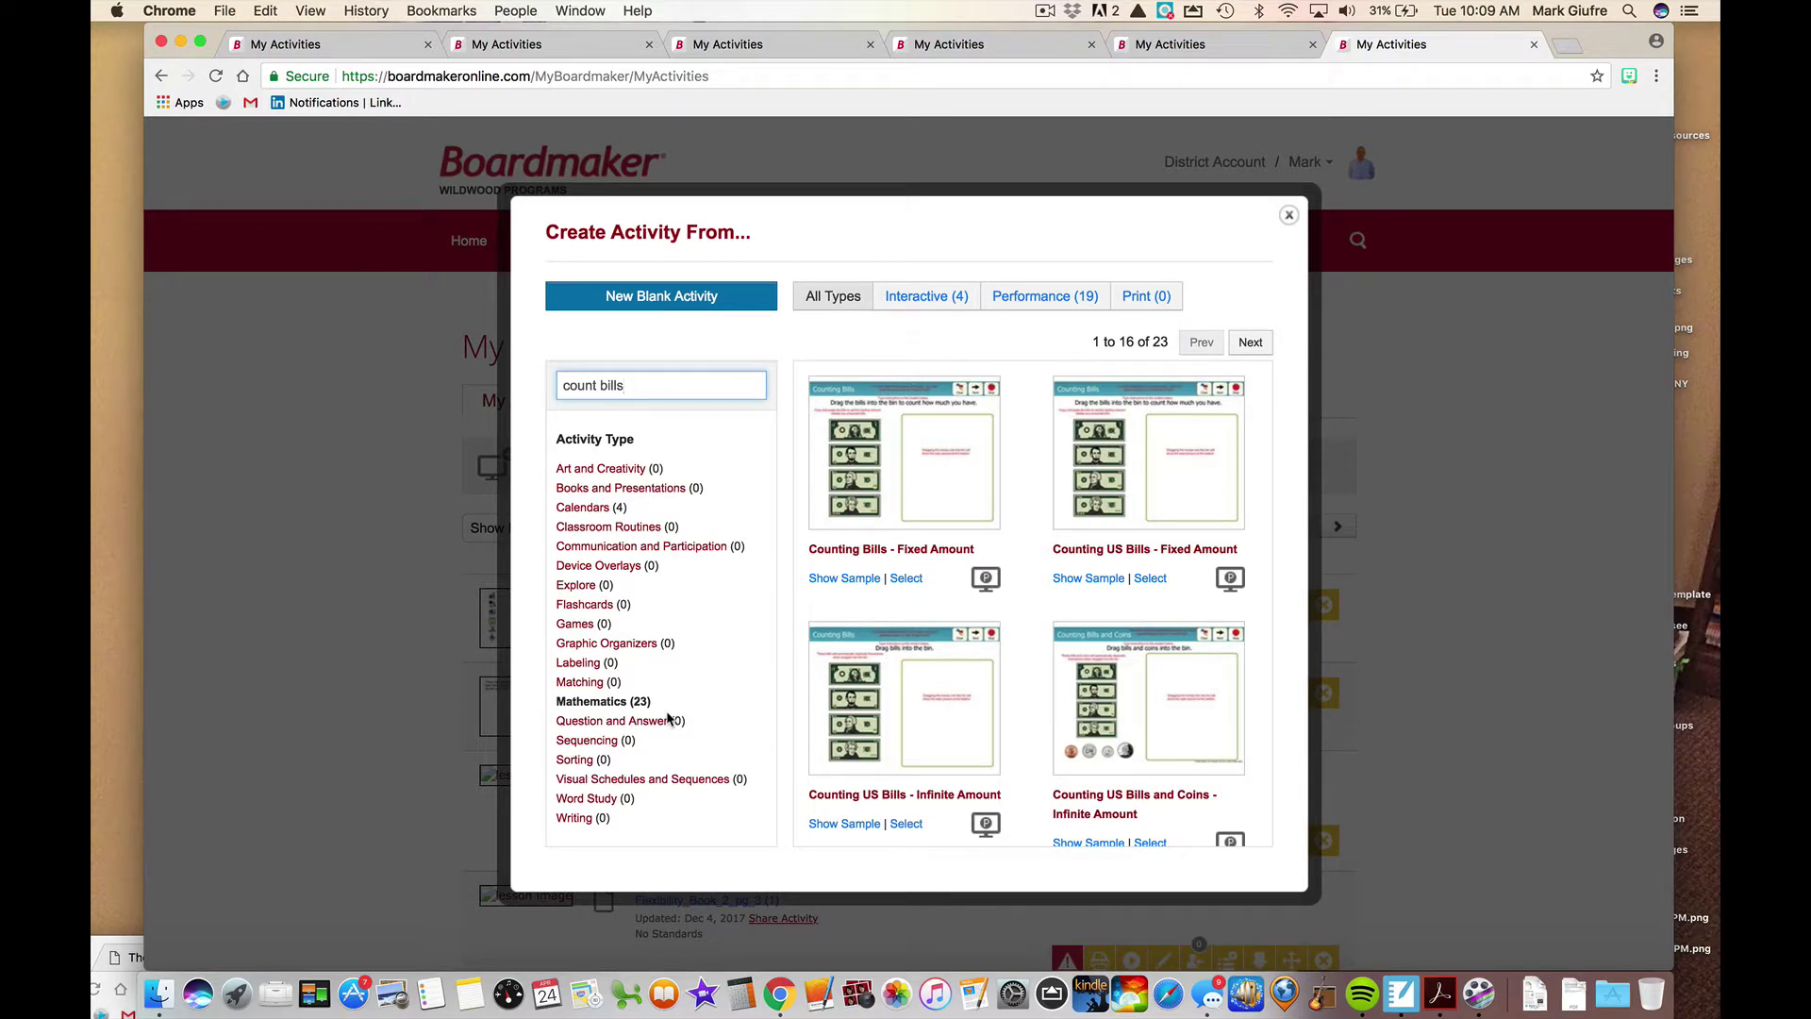
{"action": "scroll", "coordinate": [1024, 622], "scroll_direction": "down", "scroll_amount": 5}
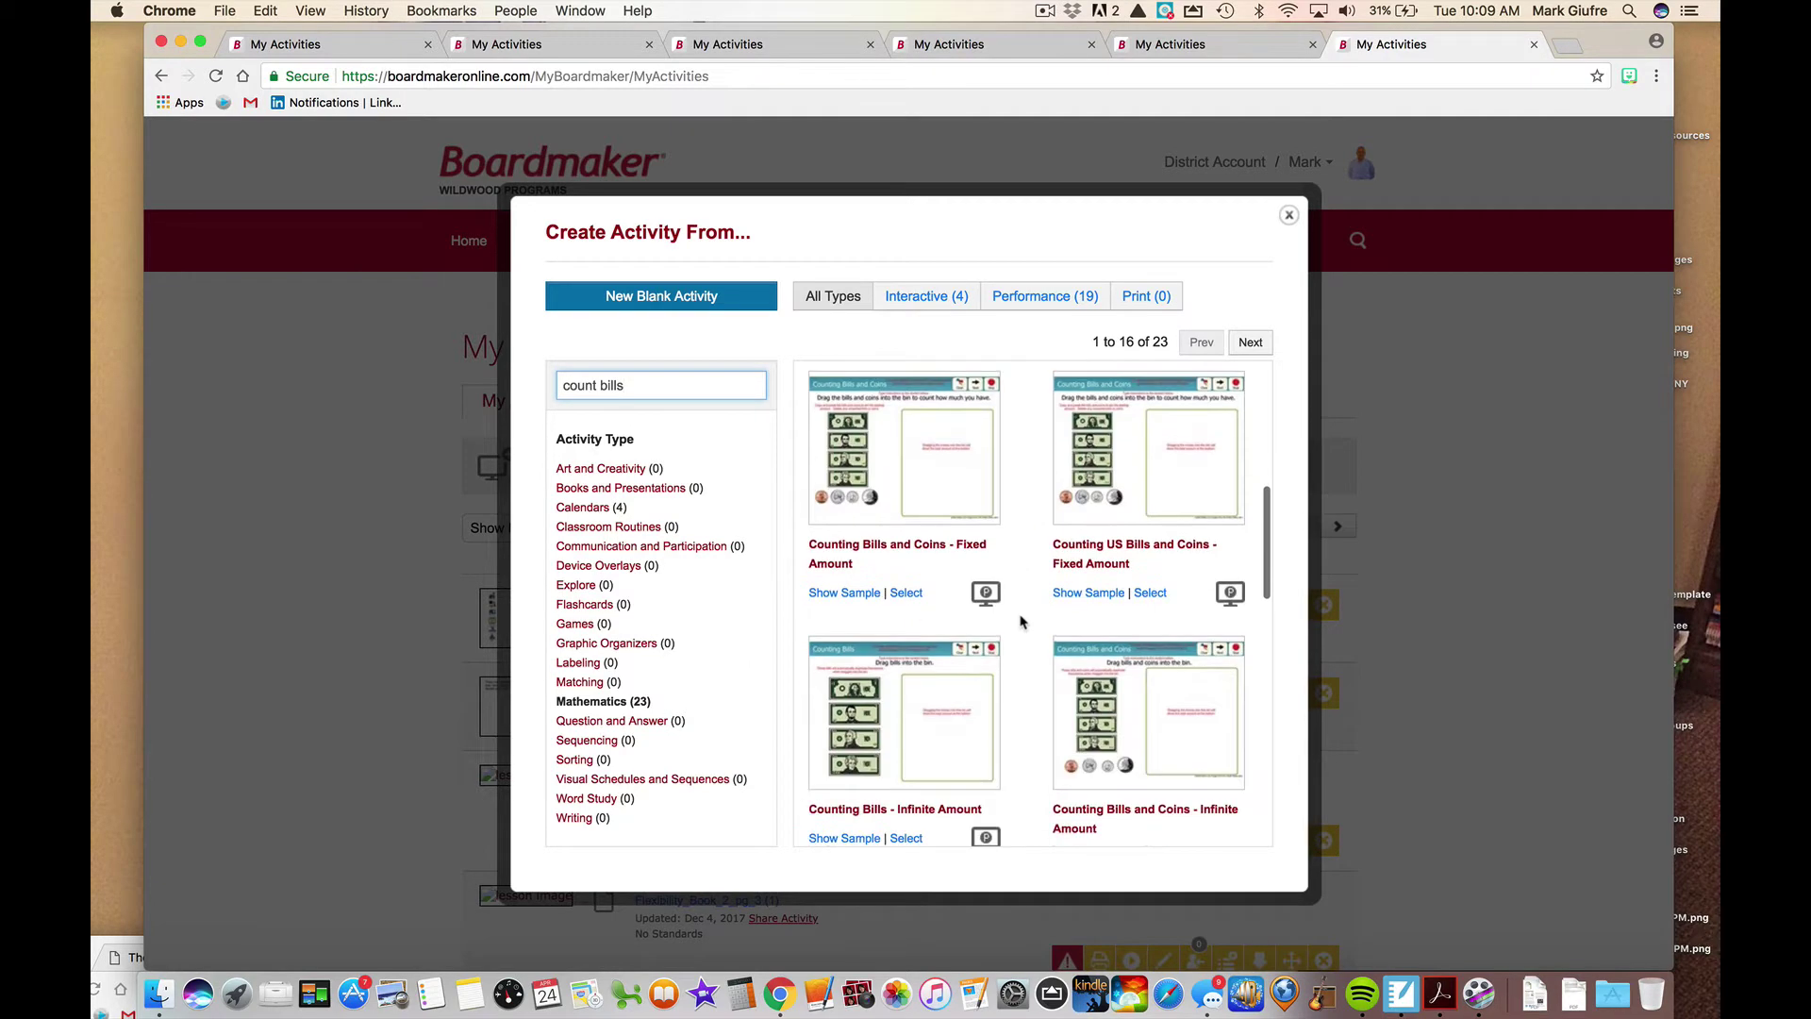
{"action": "scroll", "coordinate": [1021, 623], "scroll_direction": "down", "scroll_amount": 3}
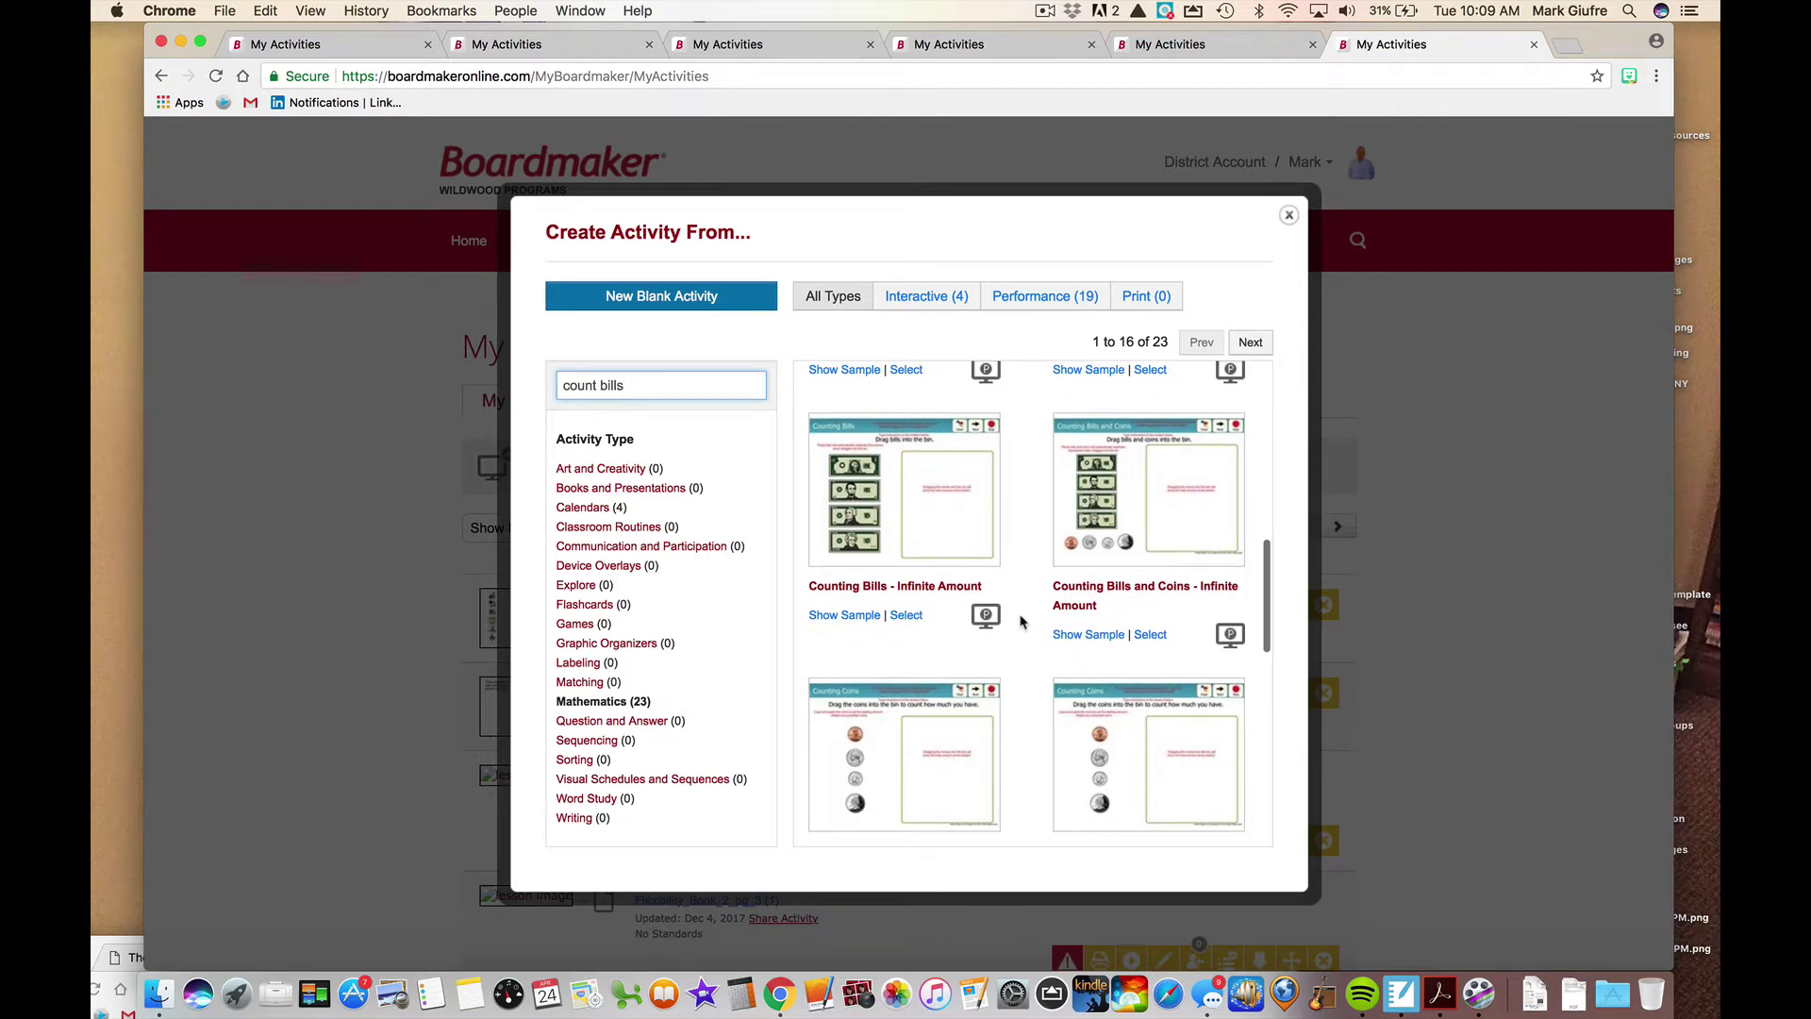
{"action": "scroll", "coordinate": [1021, 622], "scroll_direction": "down", "scroll_amount": 2}
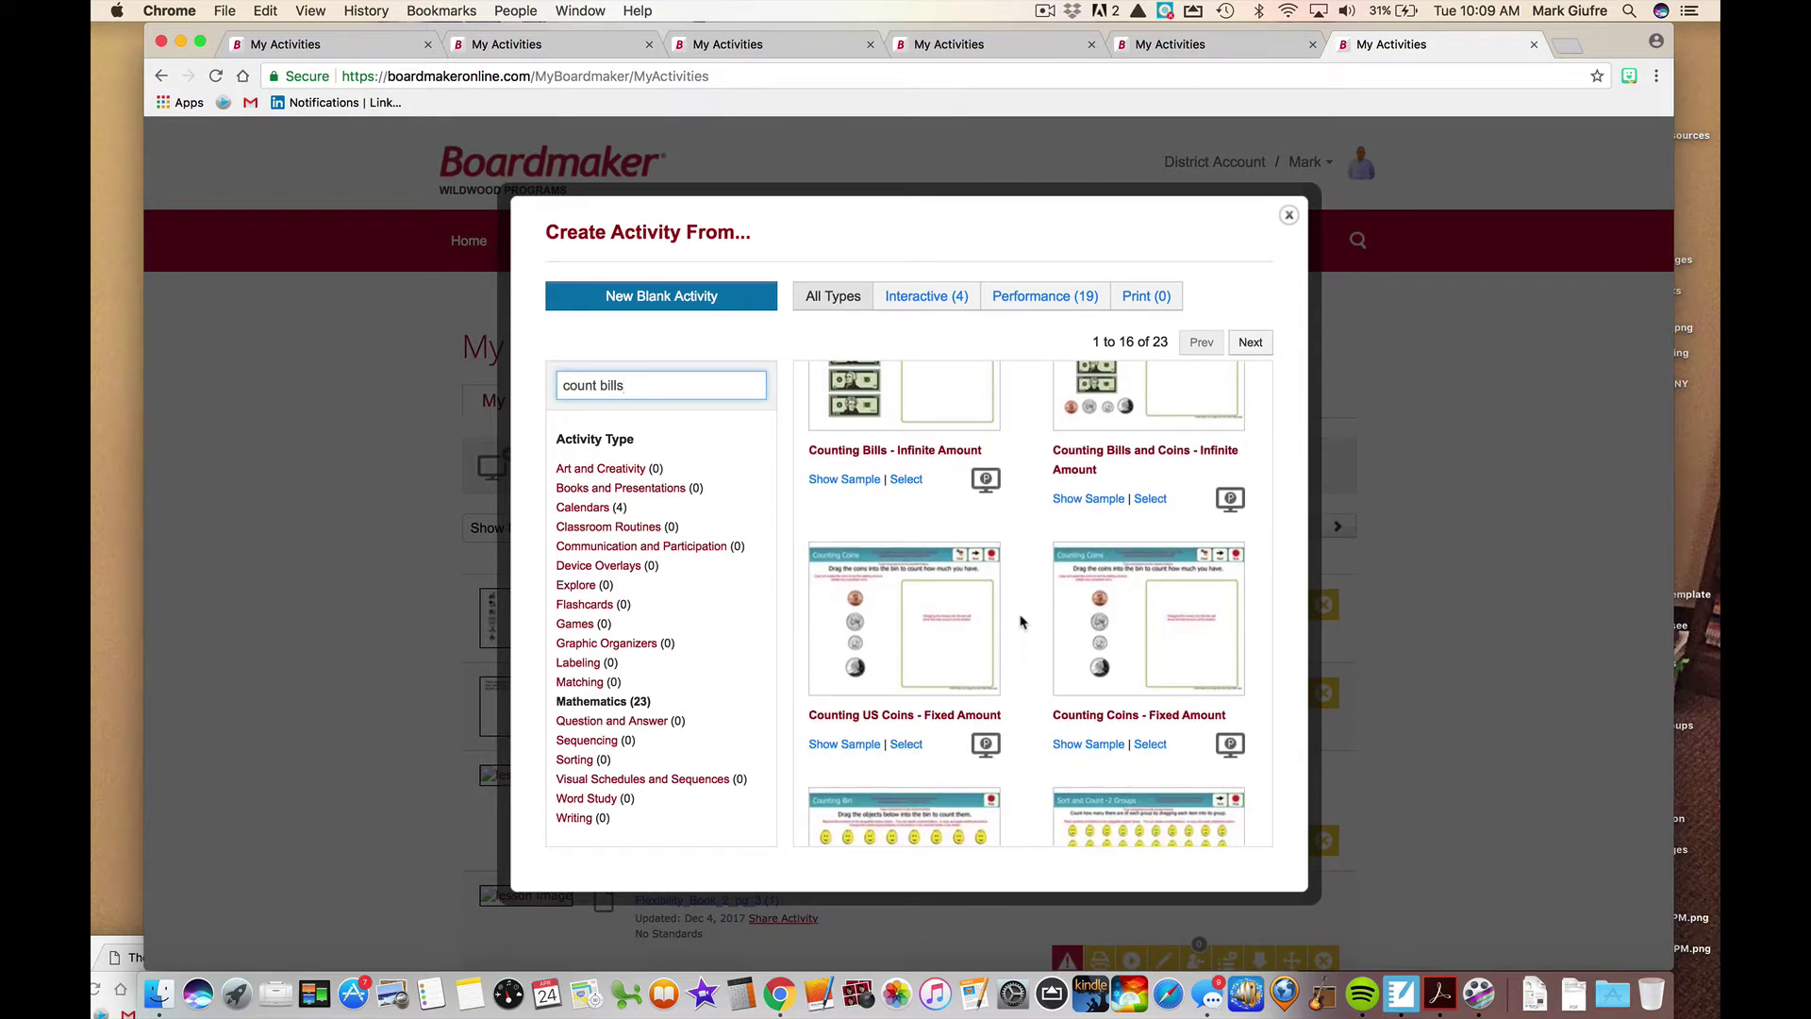
{"action": "scroll", "coordinate": [1020, 622], "scroll_direction": "down", "scroll_amount": 2}
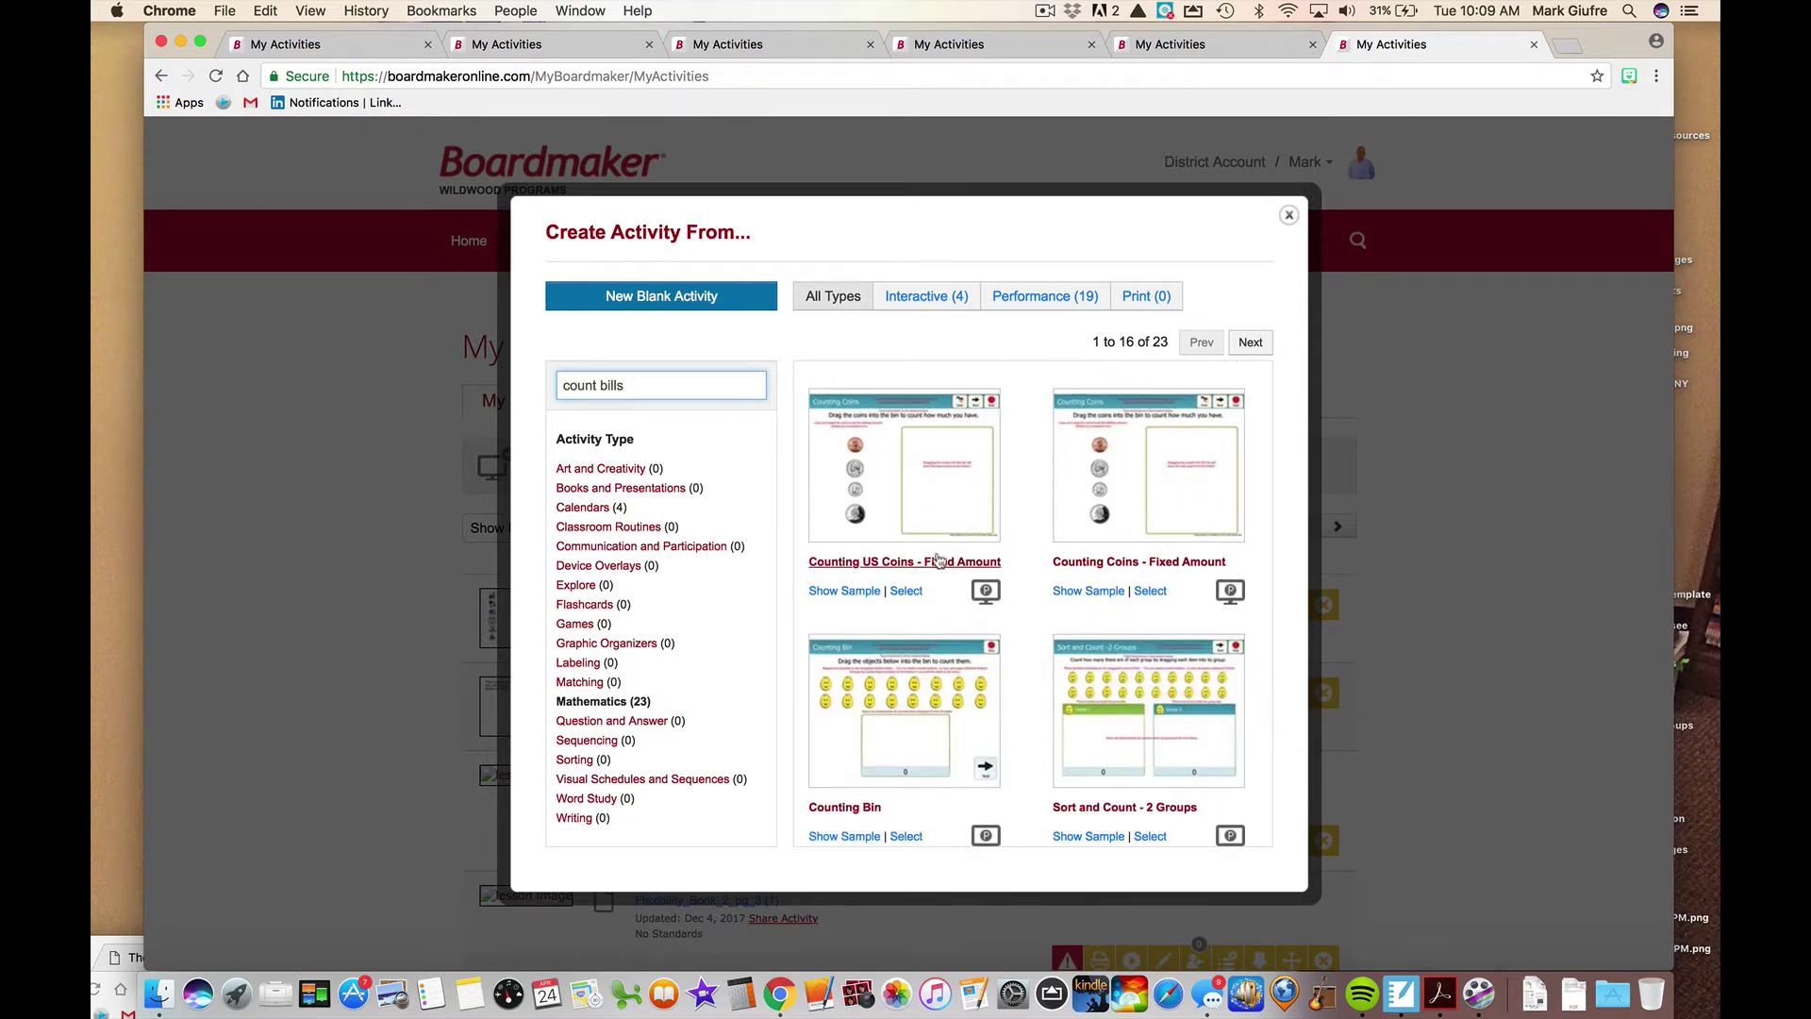
- Preview the Counting Coins sample, binning a penny, dime and quarter for 36¢, then leave it
{"action": "left_click", "coordinate": [864, 593]}
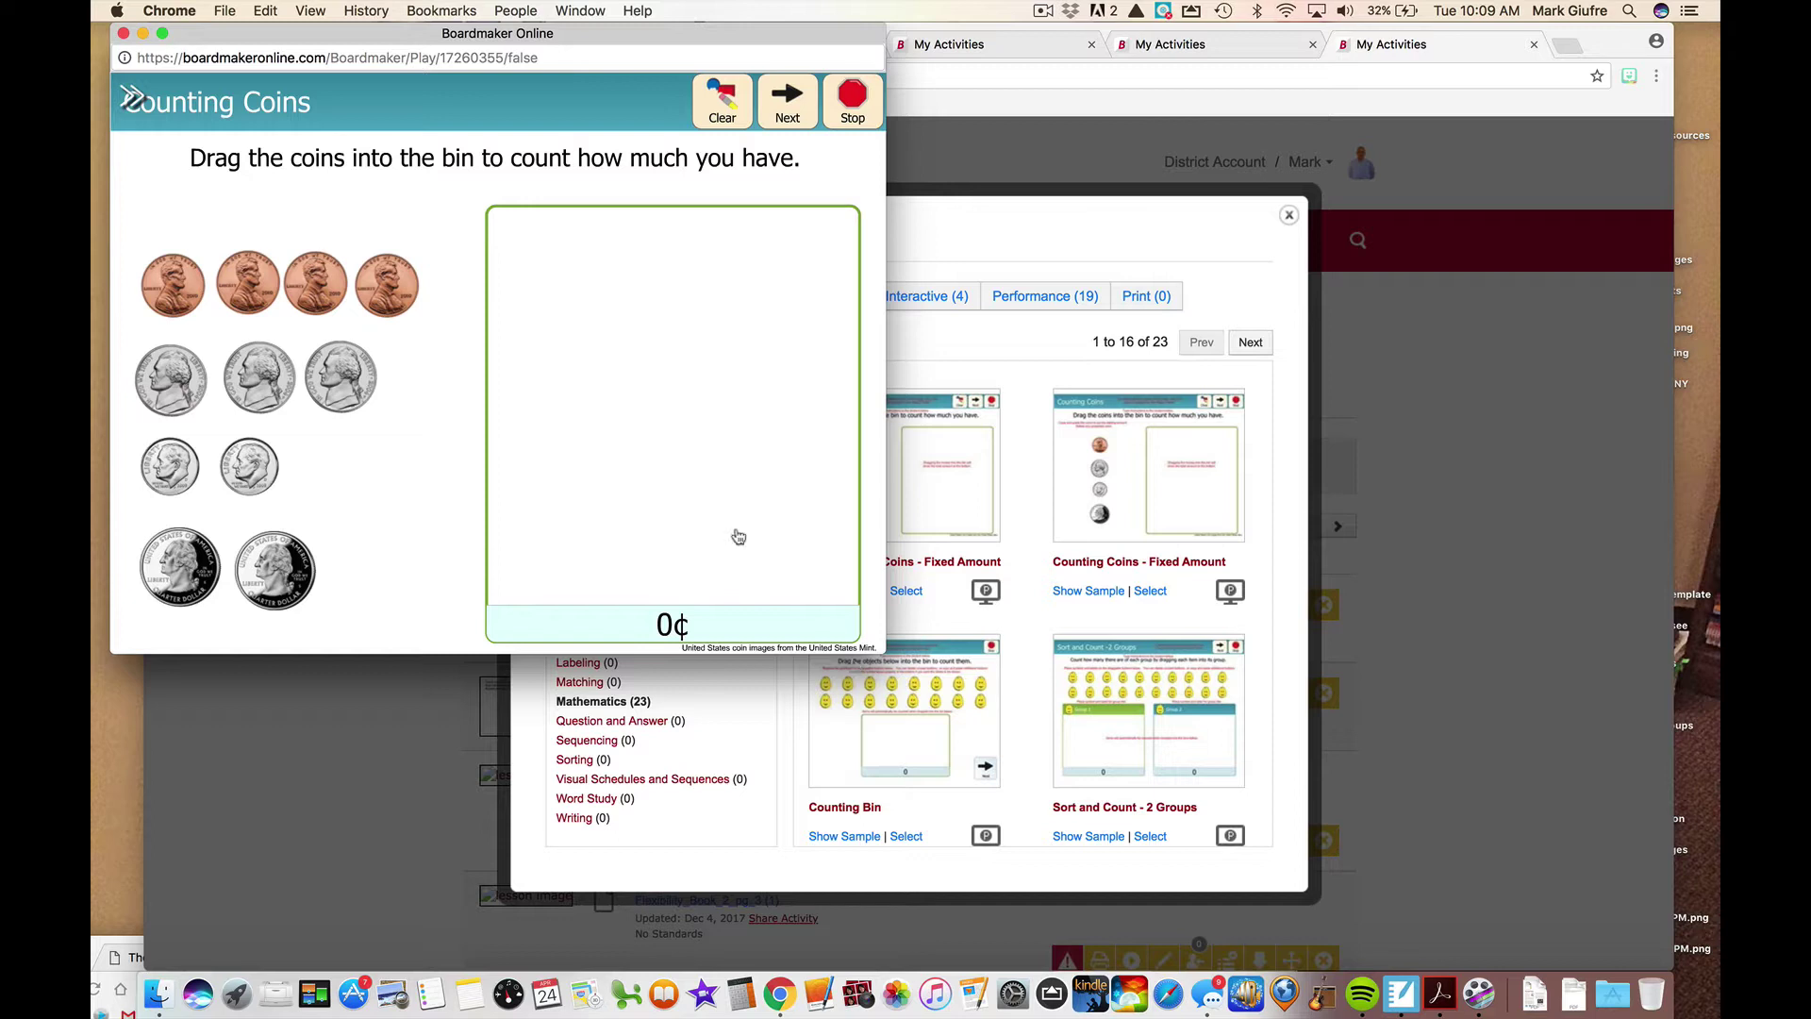
{"action": "left_click_drag", "start_coordinate": [403, 292], "coordinate": [645, 319]}
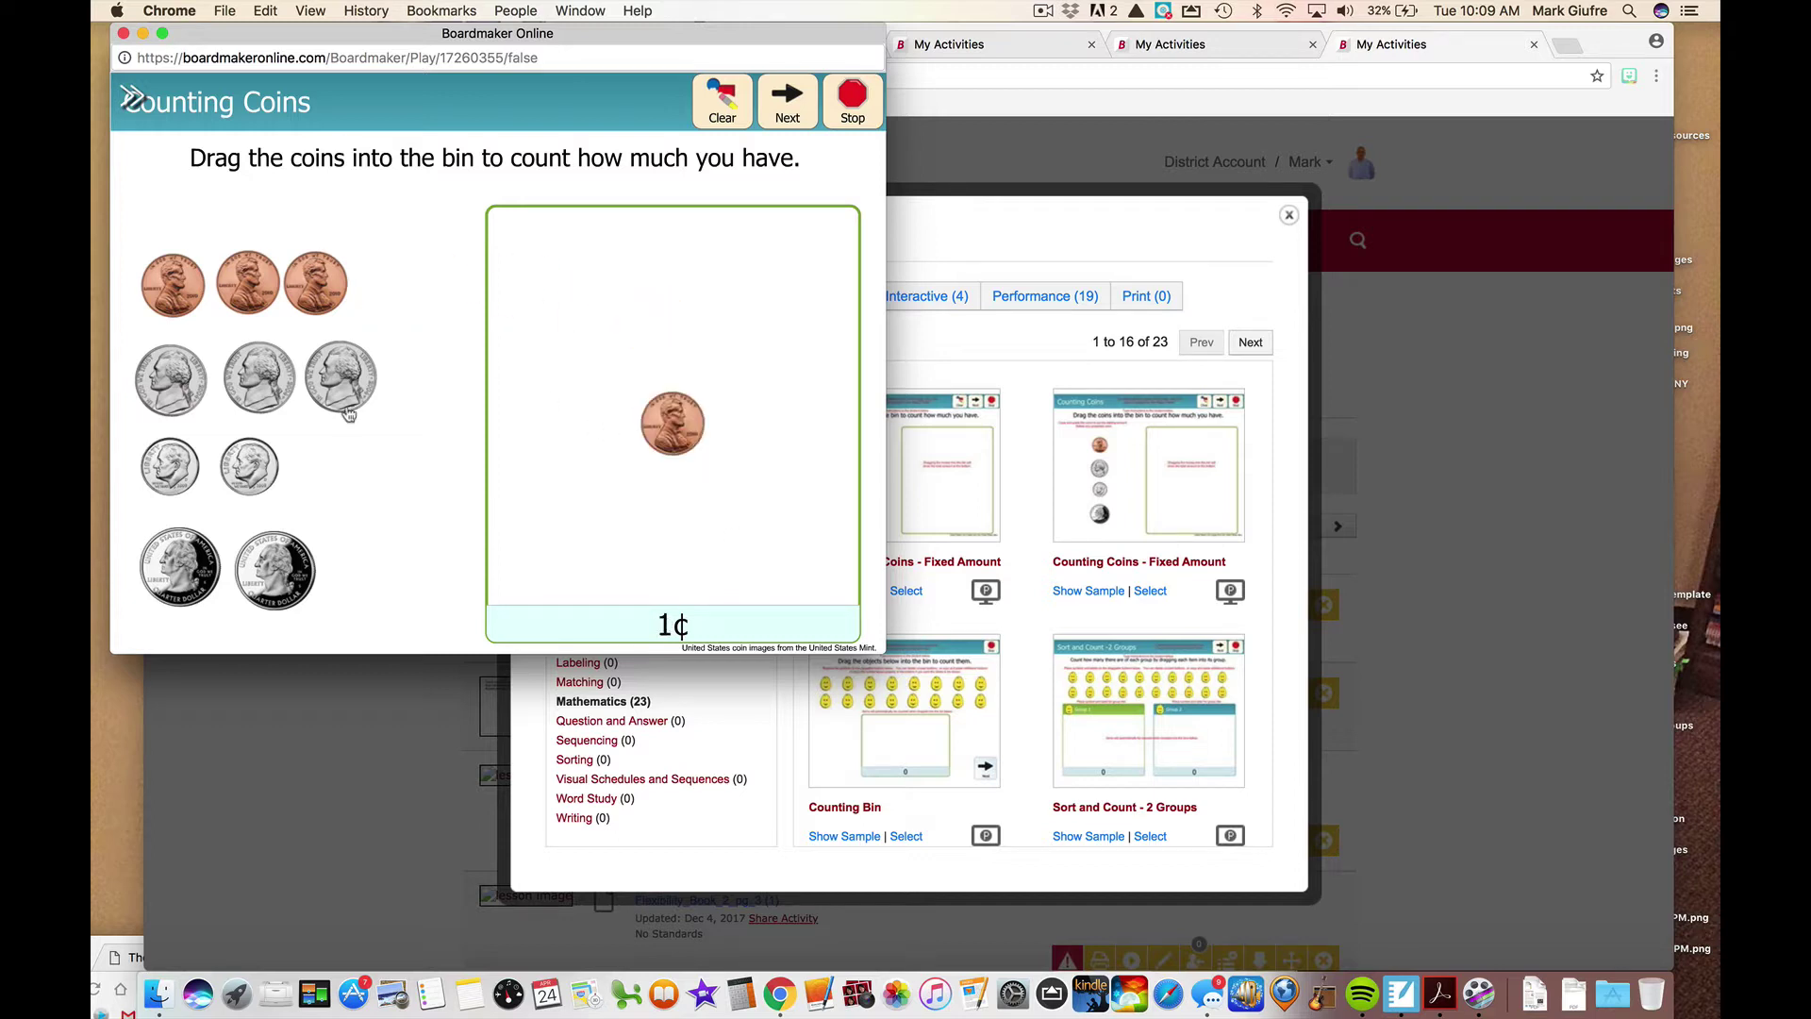
{"action": "left_click_drag", "start_coordinate": [269, 457], "coordinate": [617, 445]}
{"action": "left_click_drag", "start_coordinate": [300, 571], "coordinate": [622, 445]}
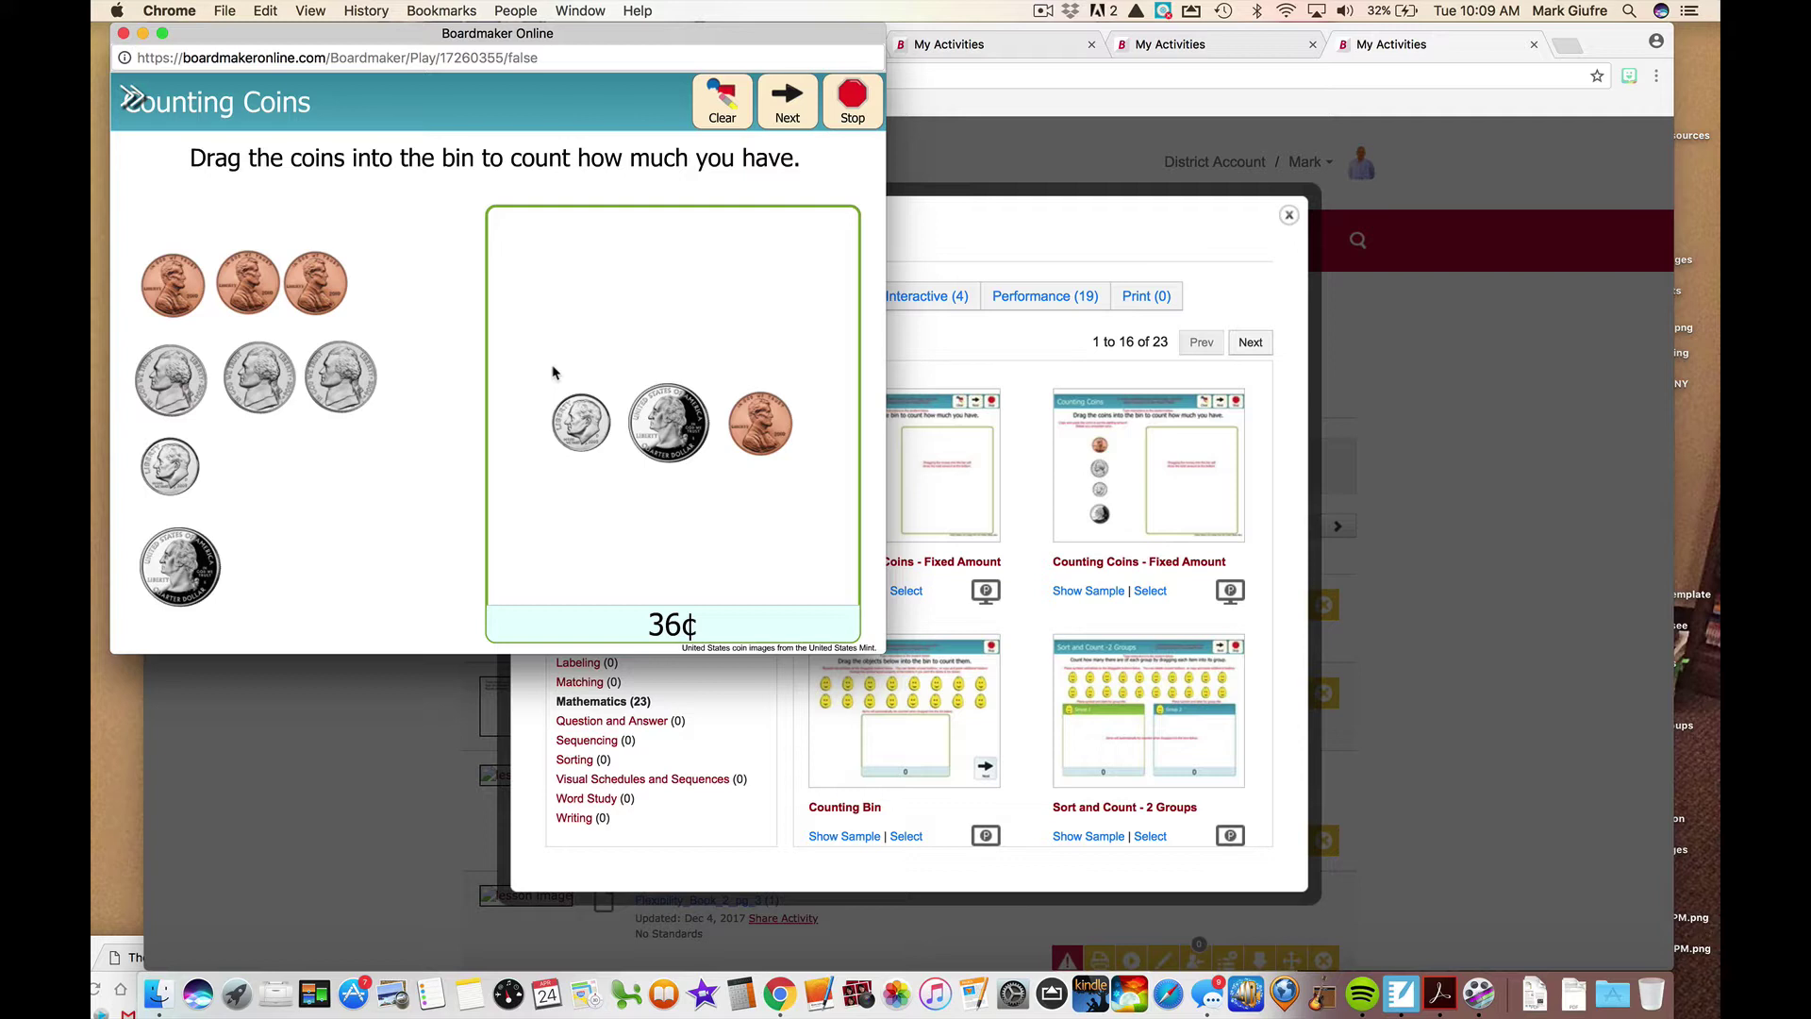
{"action": "left_click", "coordinate": [785, 102]}
{"action": "left_click", "coordinate": [123, 33]}
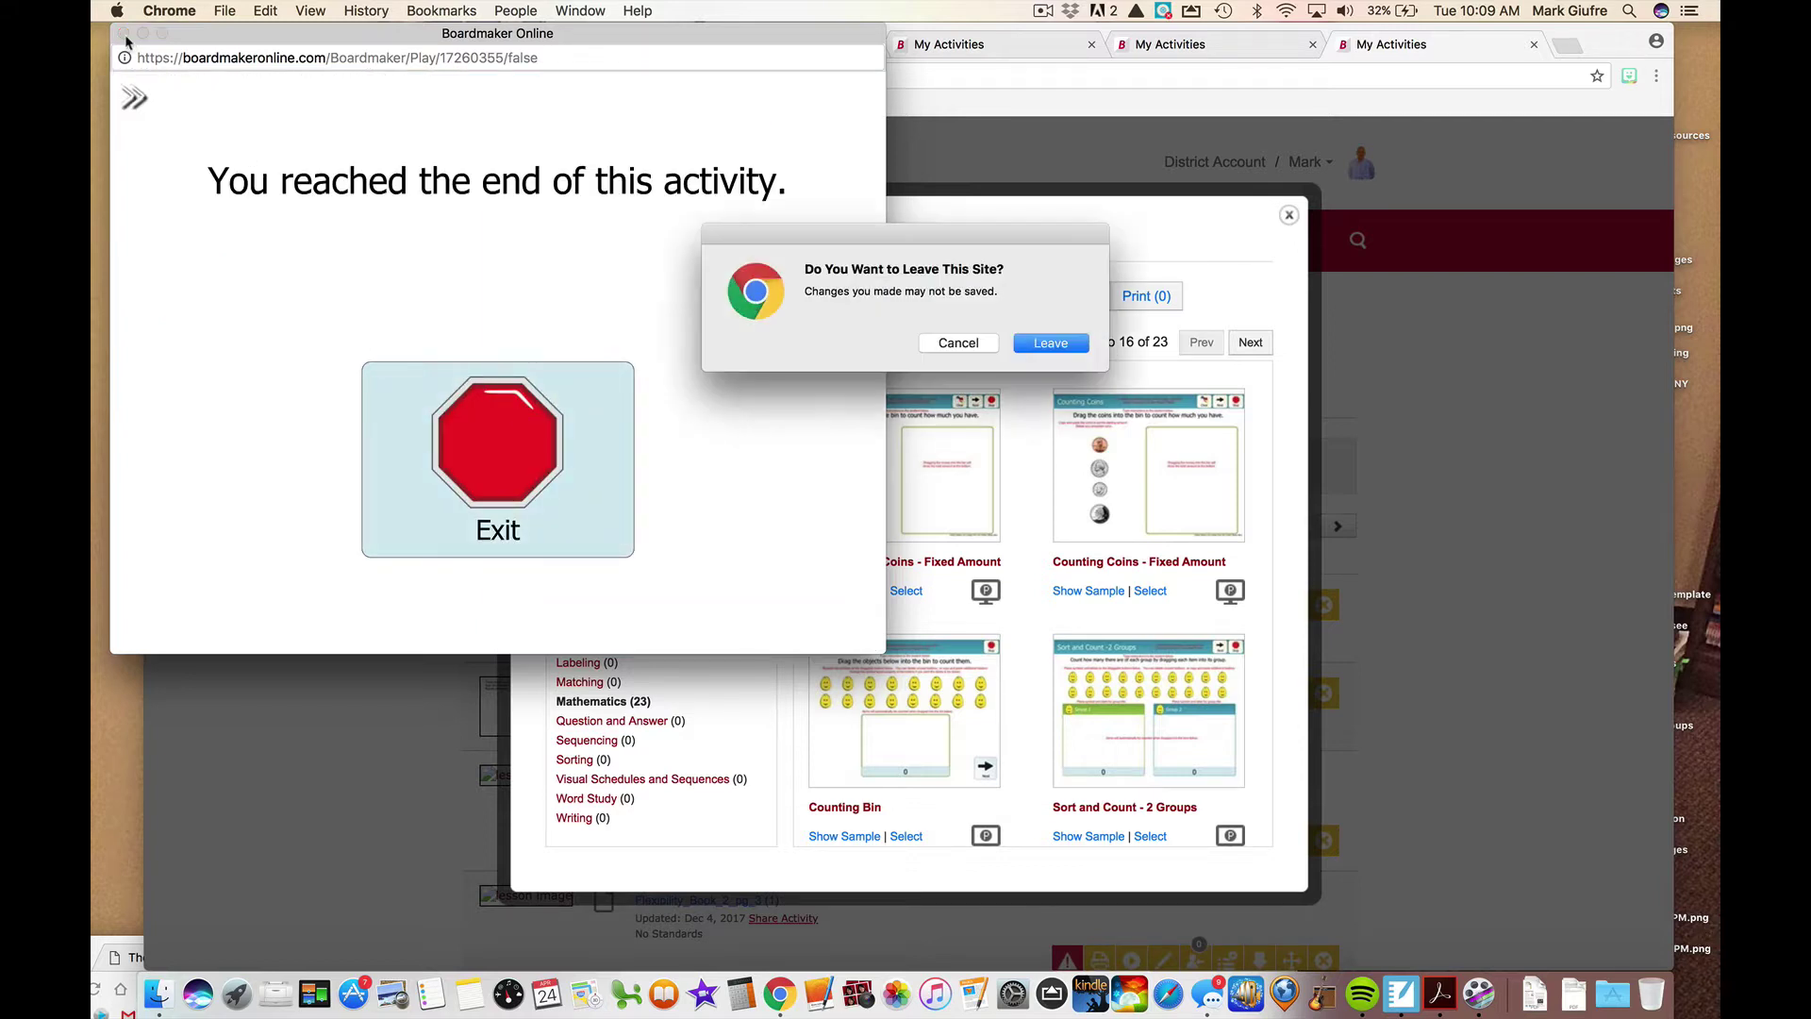
{"action": "left_click", "coordinate": [1062, 341]}
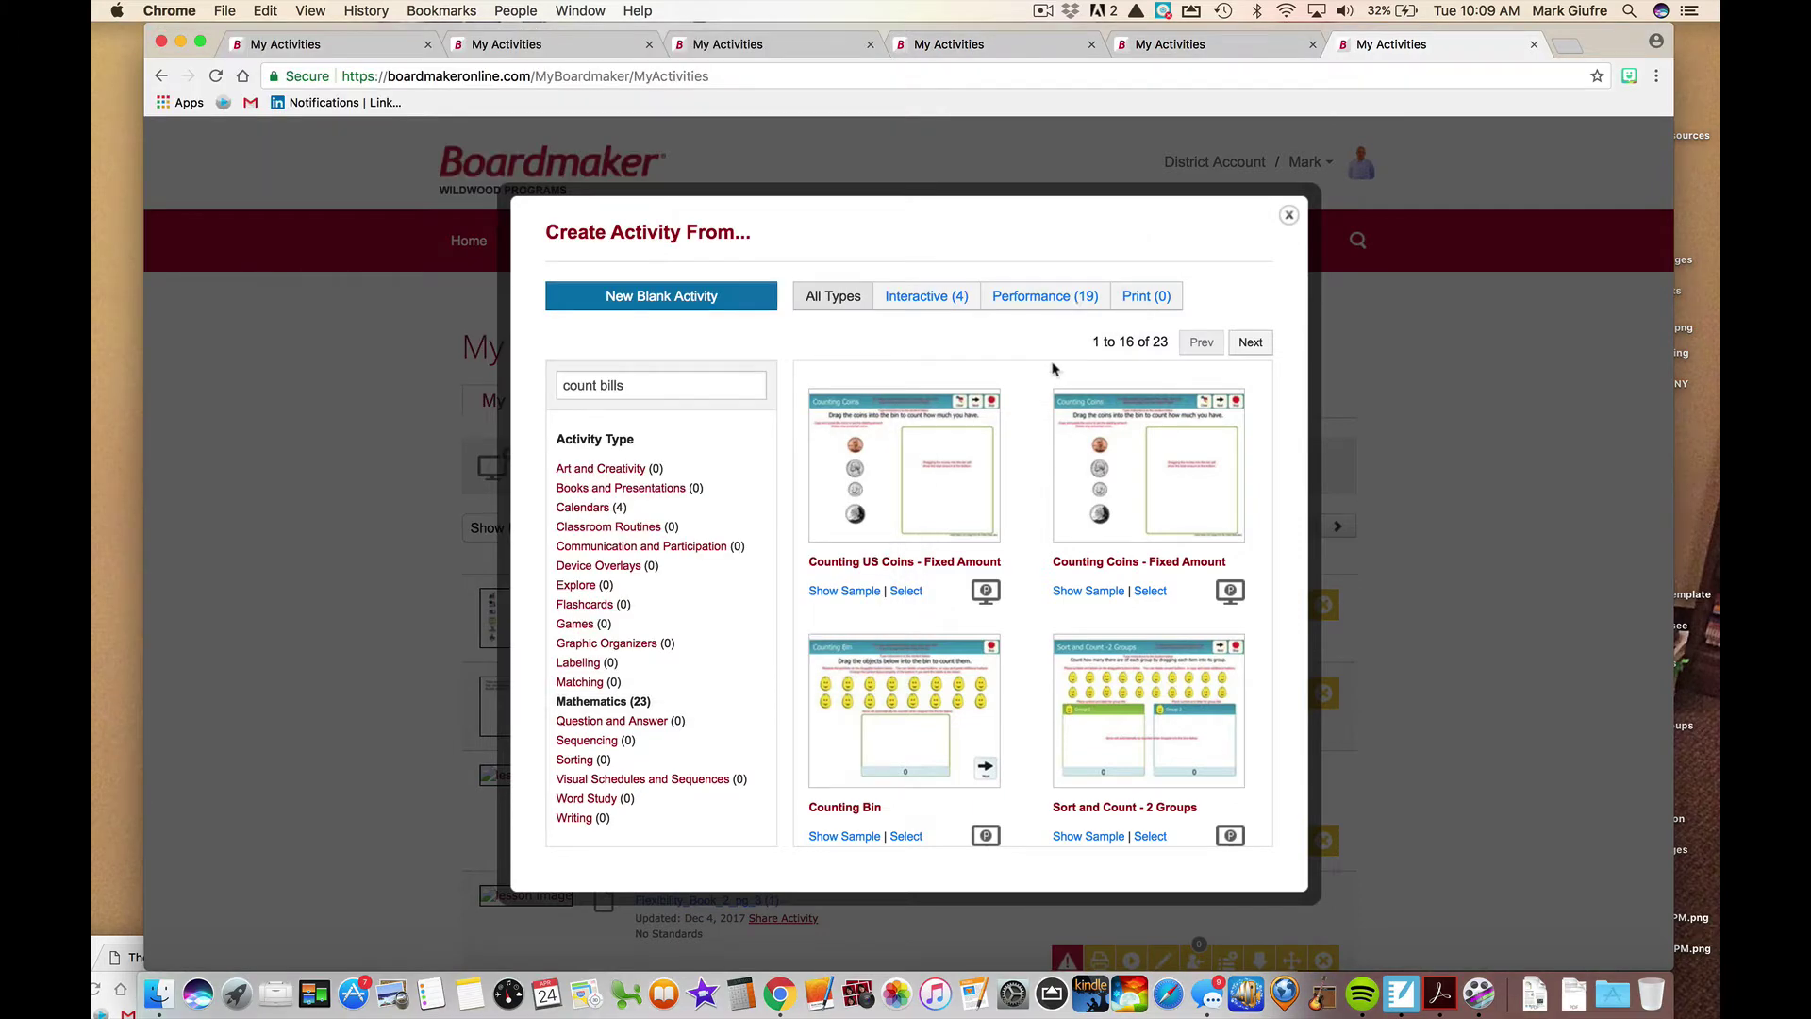
- Start a Counting US Coins - Fixed Amount activity and add a new blank Page 1 from the Pages panel
{"action": "left_click", "coordinate": [922, 593]}
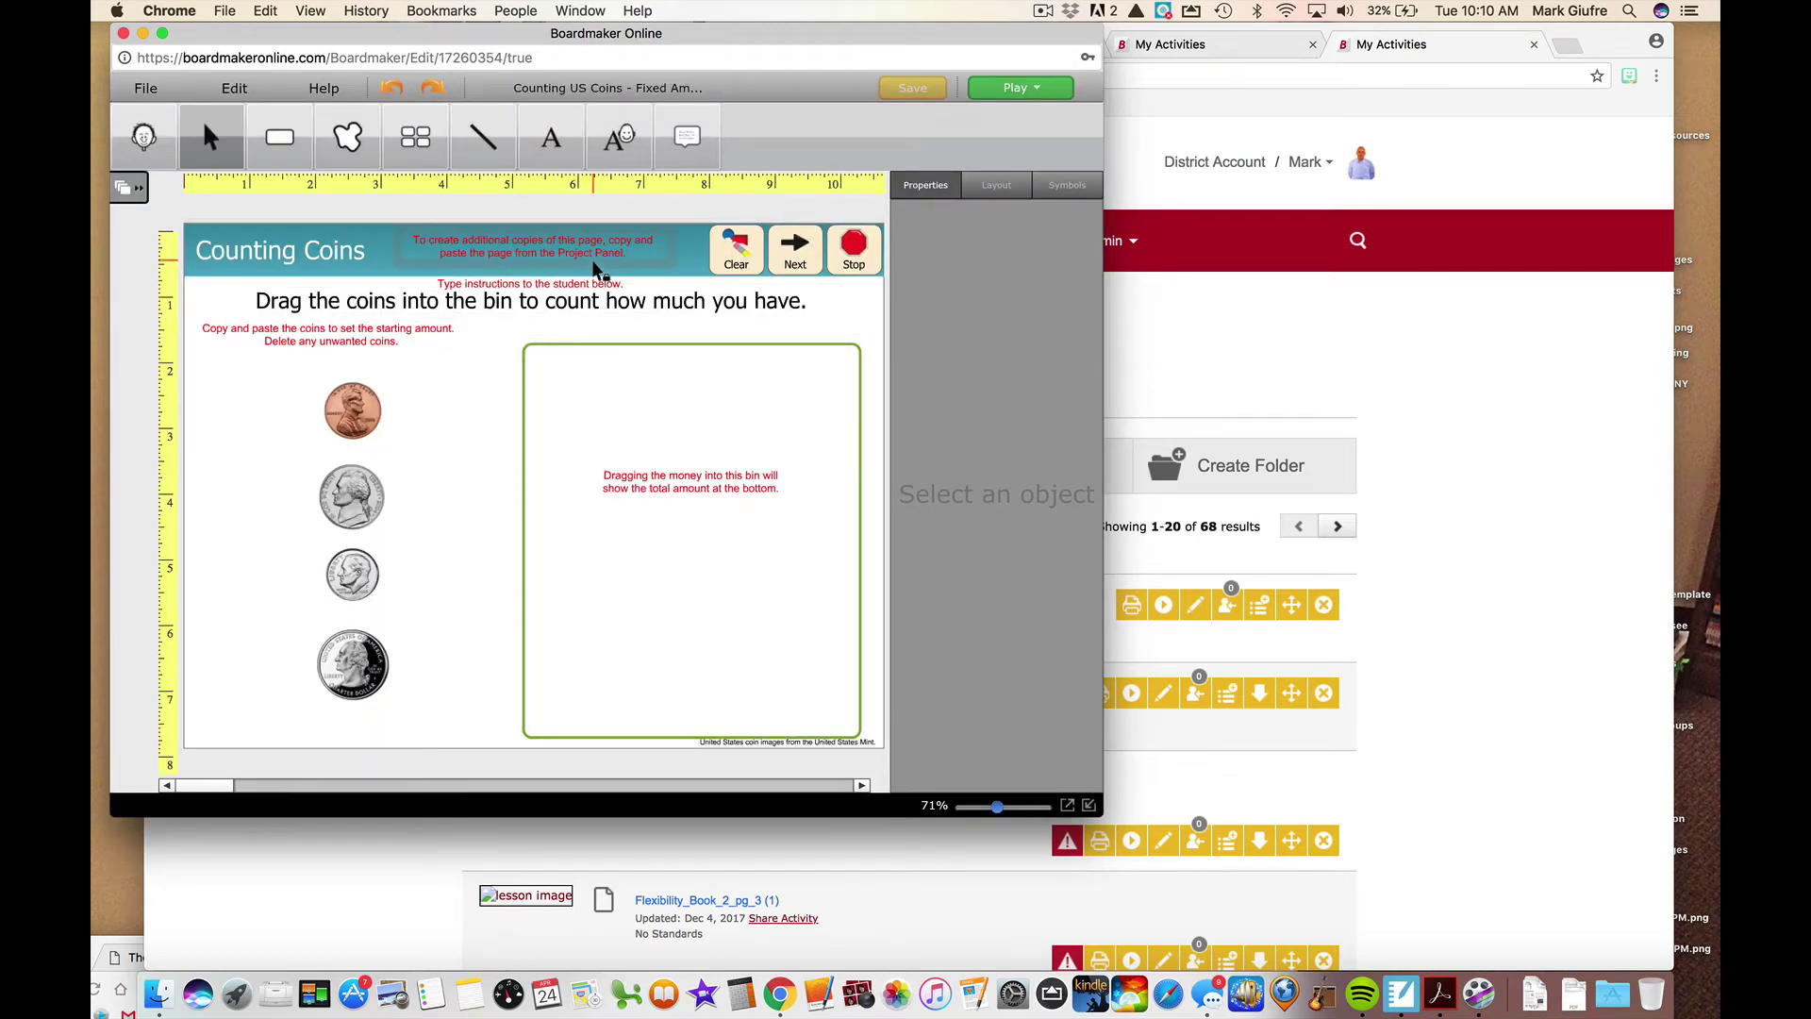
{"action": "left_click_drag", "start_coordinate": [458, 40], "coordinate": [537, 39]}
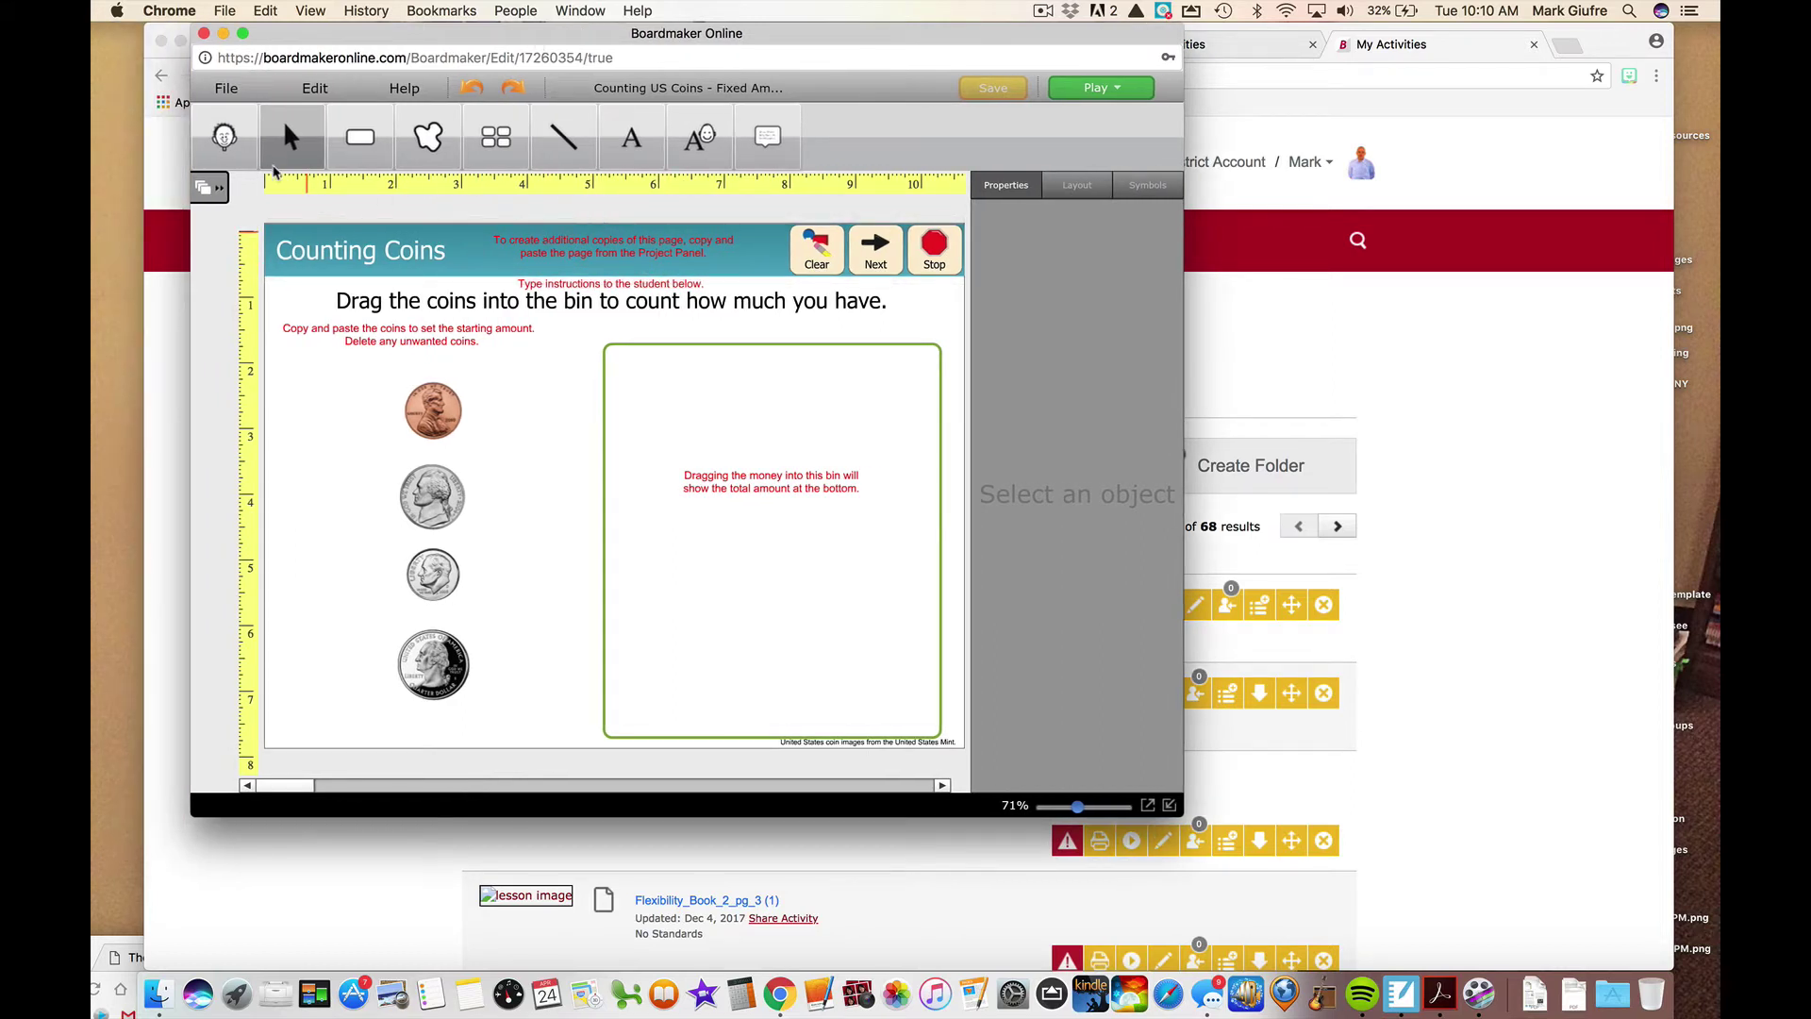
{"action": "left_click", "coordinate": [215, 187]}
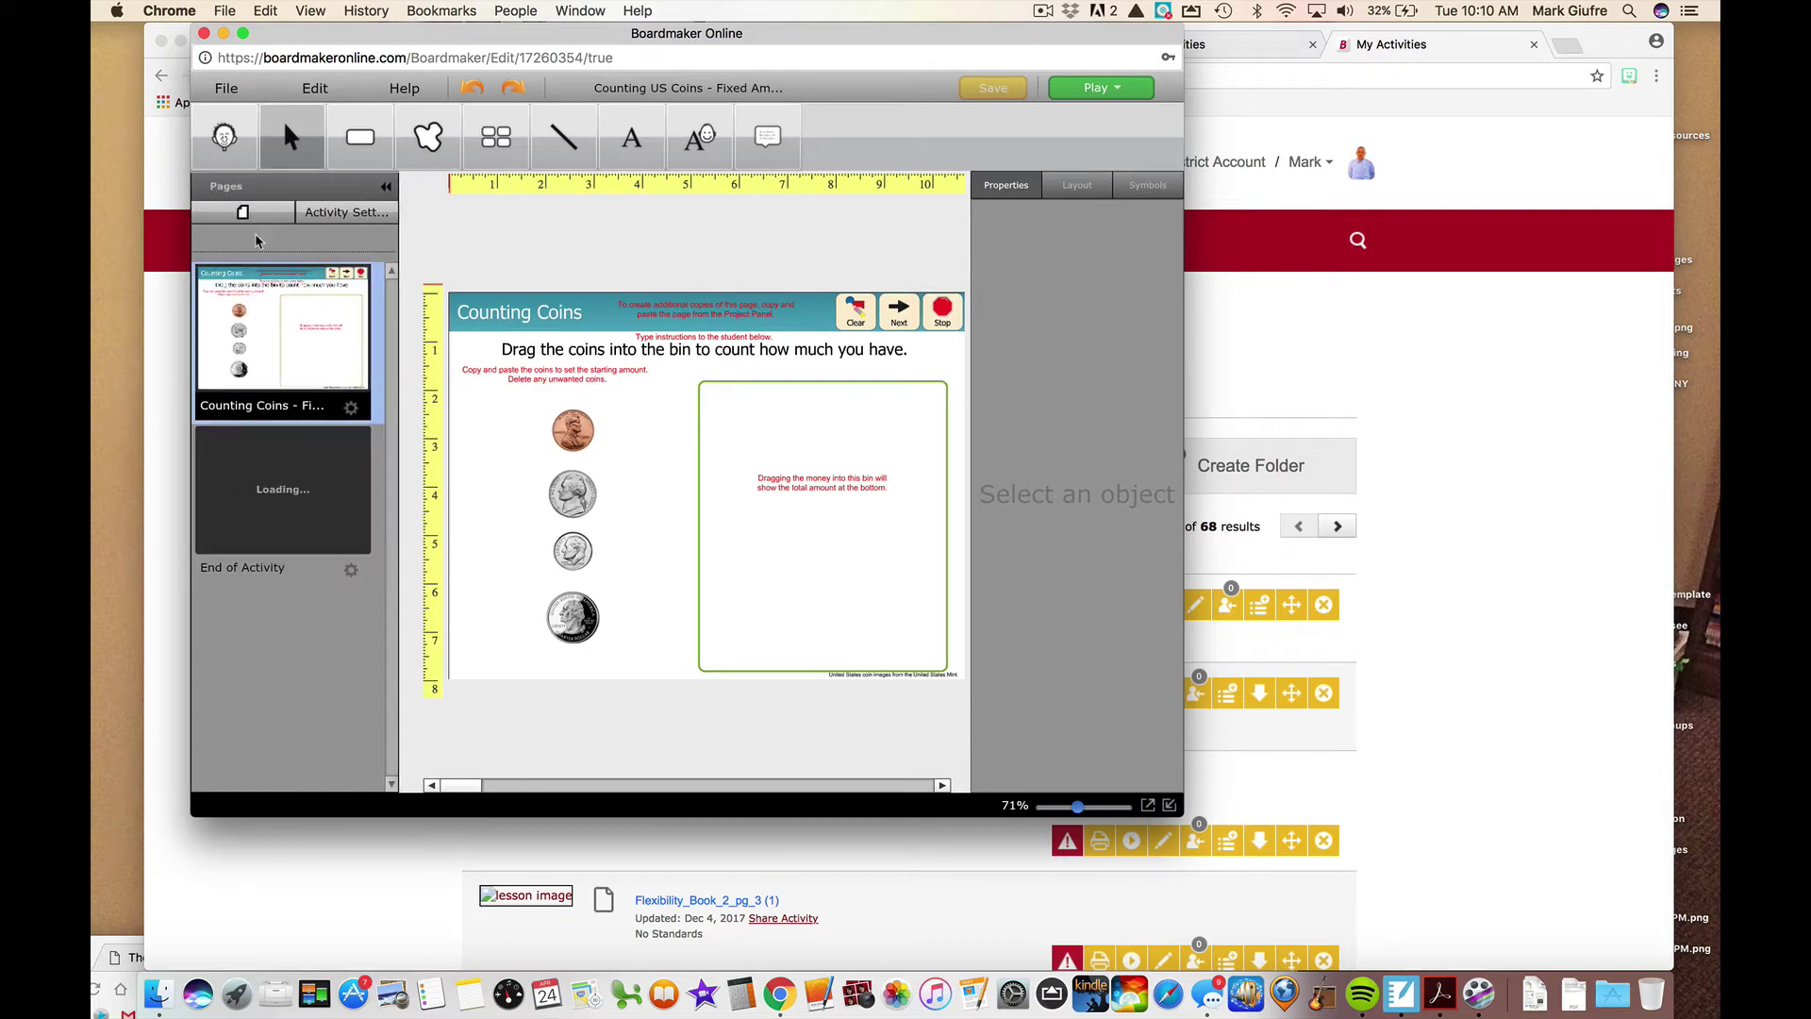
{"action": "left_click", "coordinate": [242, 212]}
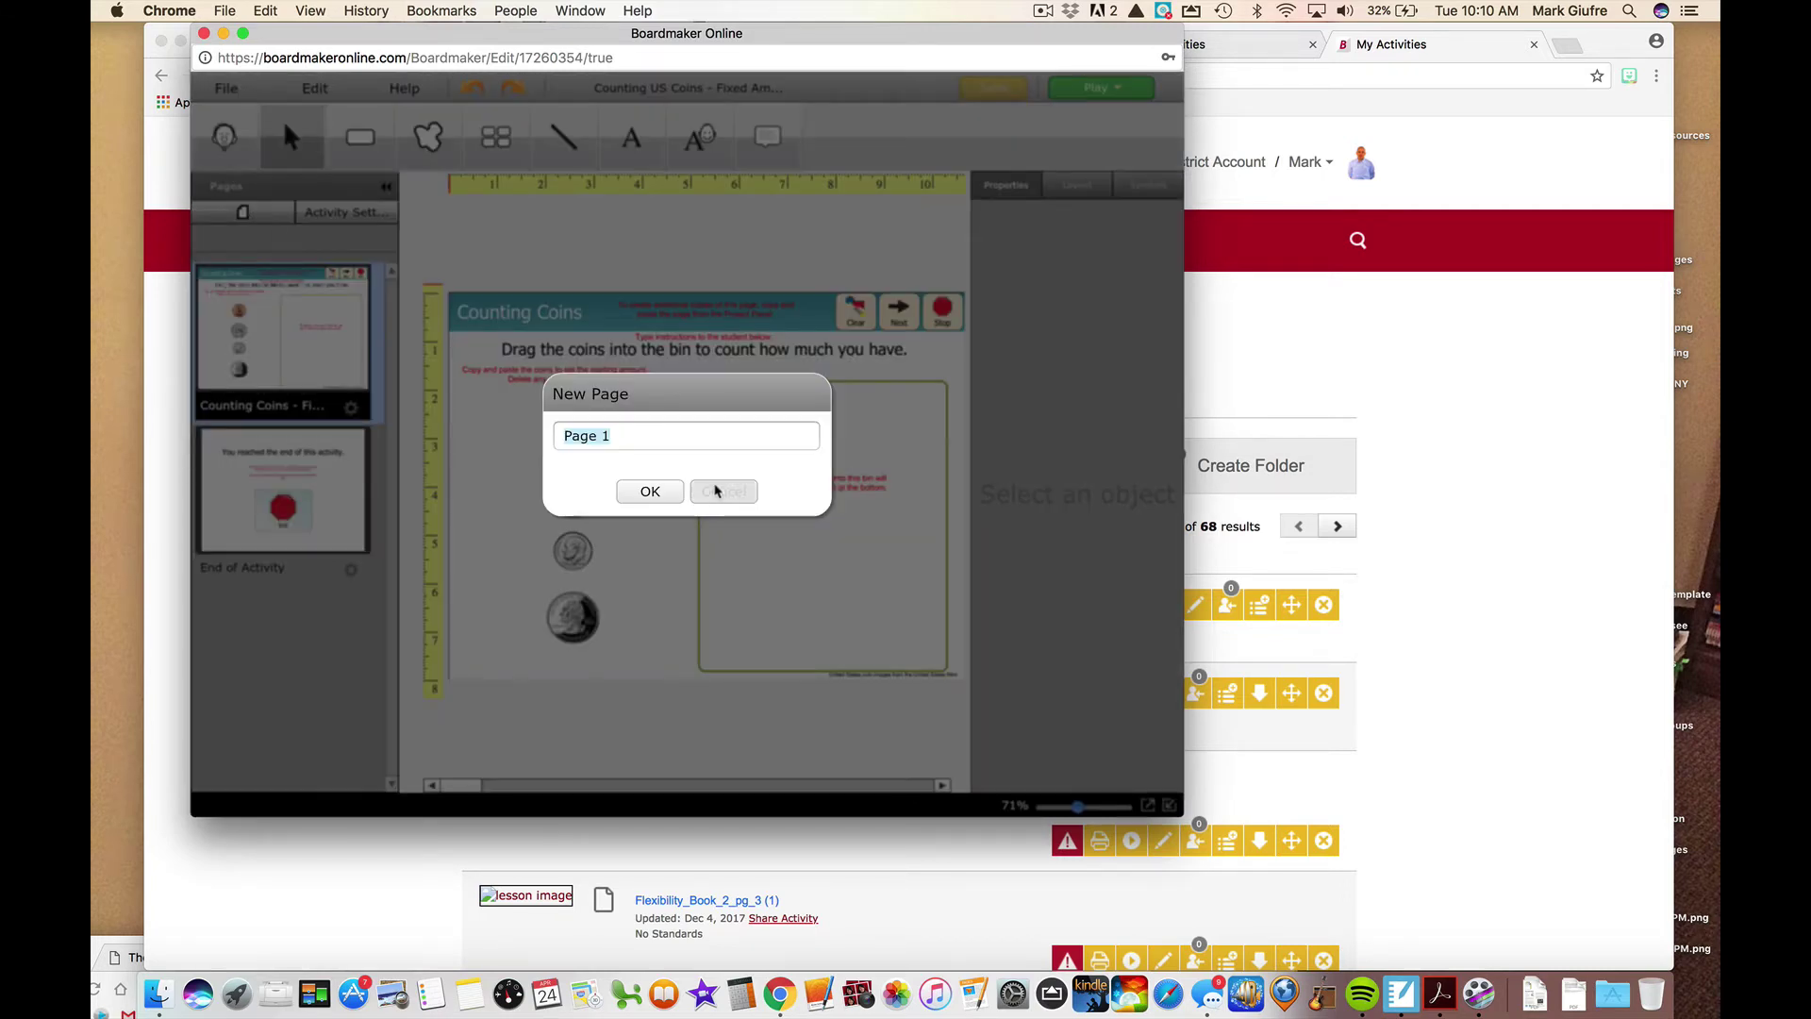
{"action": "left_click", "coordinate": [667, 492]}
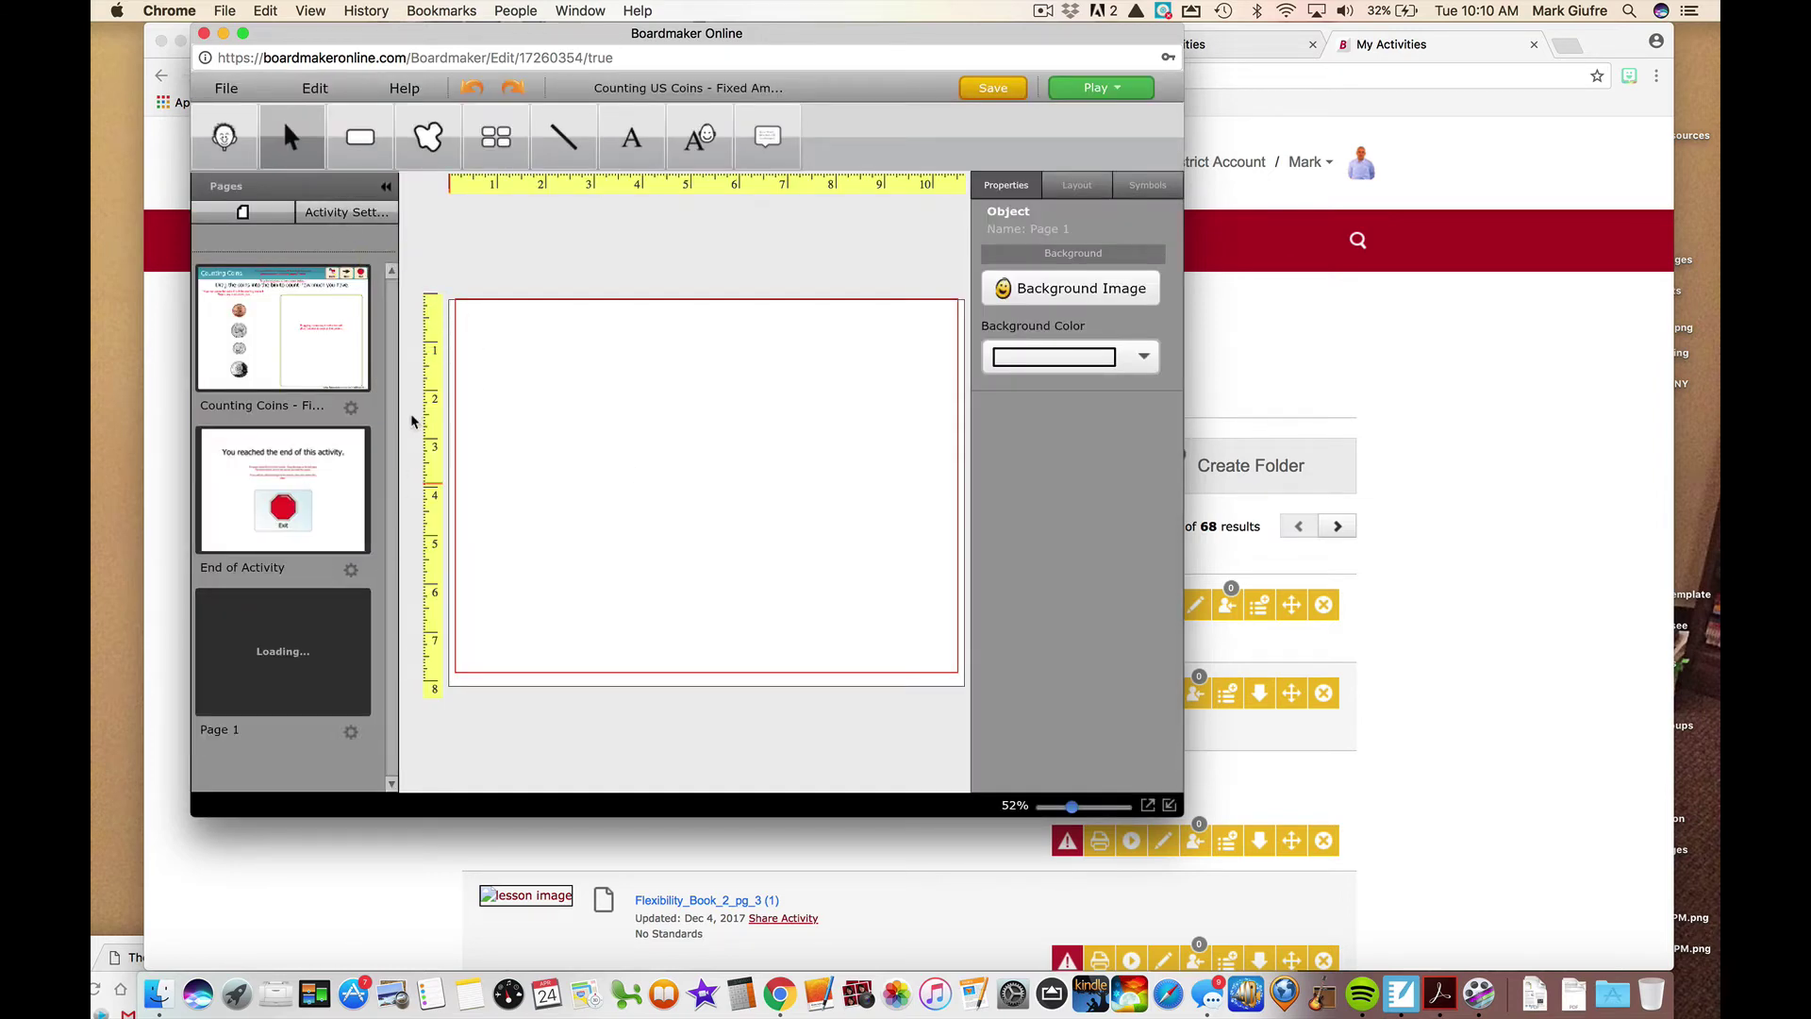
- On the Counting Coins page, add a second penny and nickel beside the originals
{"action": "left_click", "coordinate": [318, 286]}
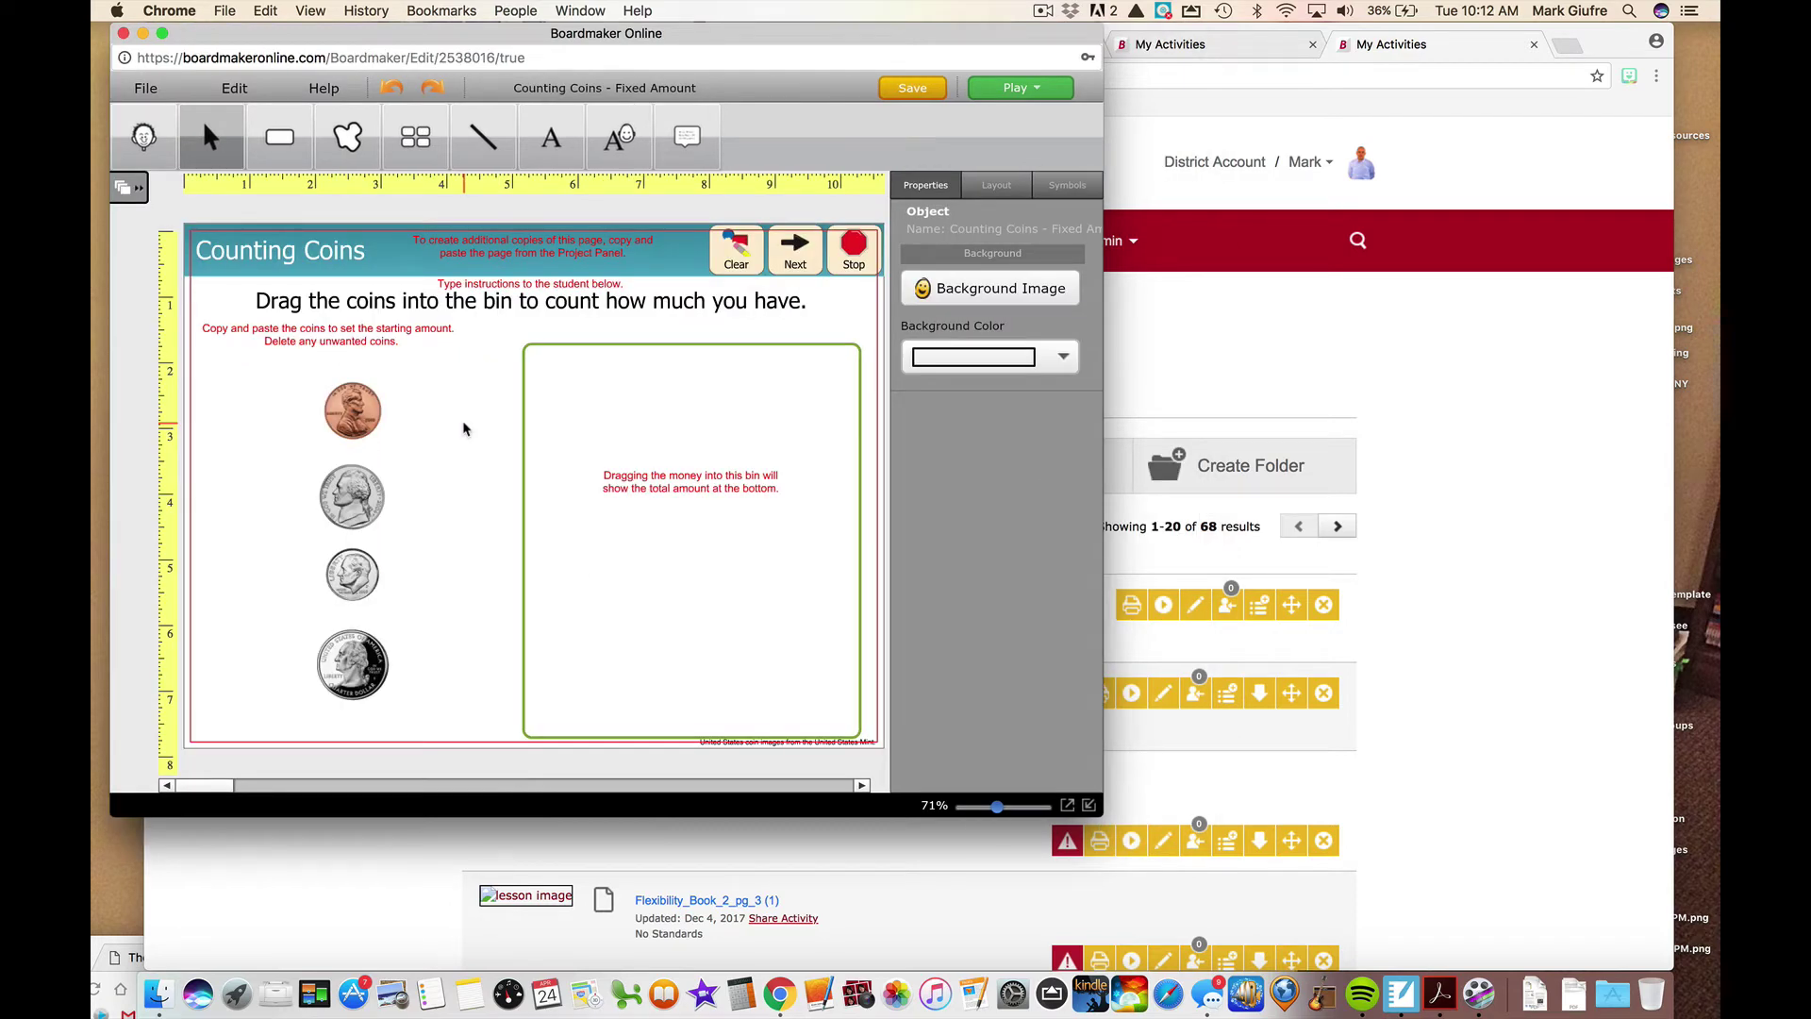
{"action": "left_click", "coordinate": [370, 410]}
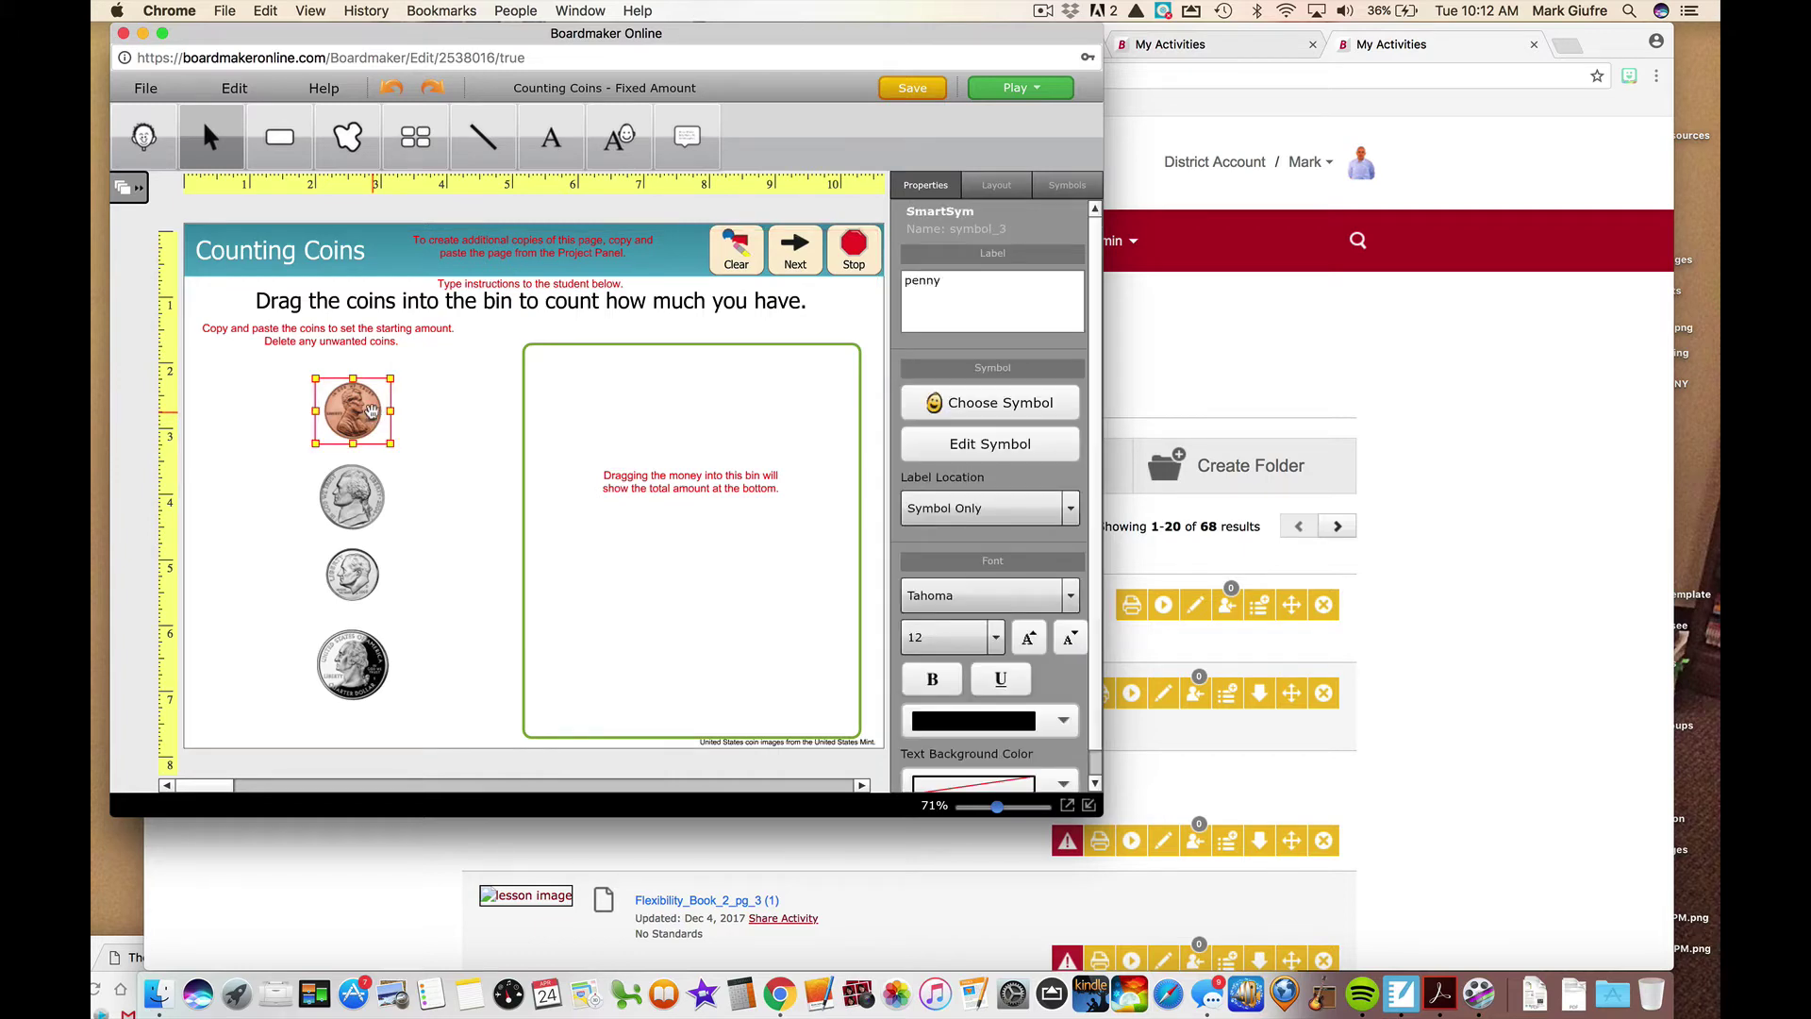
{"action": "left_click", "coordinate": [423, 419]}
{"action": "left_click", "coordinate": [356, 412]}
{"action": "key", "text": "super+c"}
{"action": "key", "text": "super+v"}
{"action": "left_click_drag", "start_coordinate": [357, 413], "coordinate": [429, 419]}
{"action": "left_click", "coordinate": [344, 500]}
{"action": "left_click_drag", "start_coordinate": [344, 500], "coordinate": [443, 526]}
- Copy and paste a second dime and quarter, moving each copy into place
{"action": "left_click", "coordinate": [373, 583]}
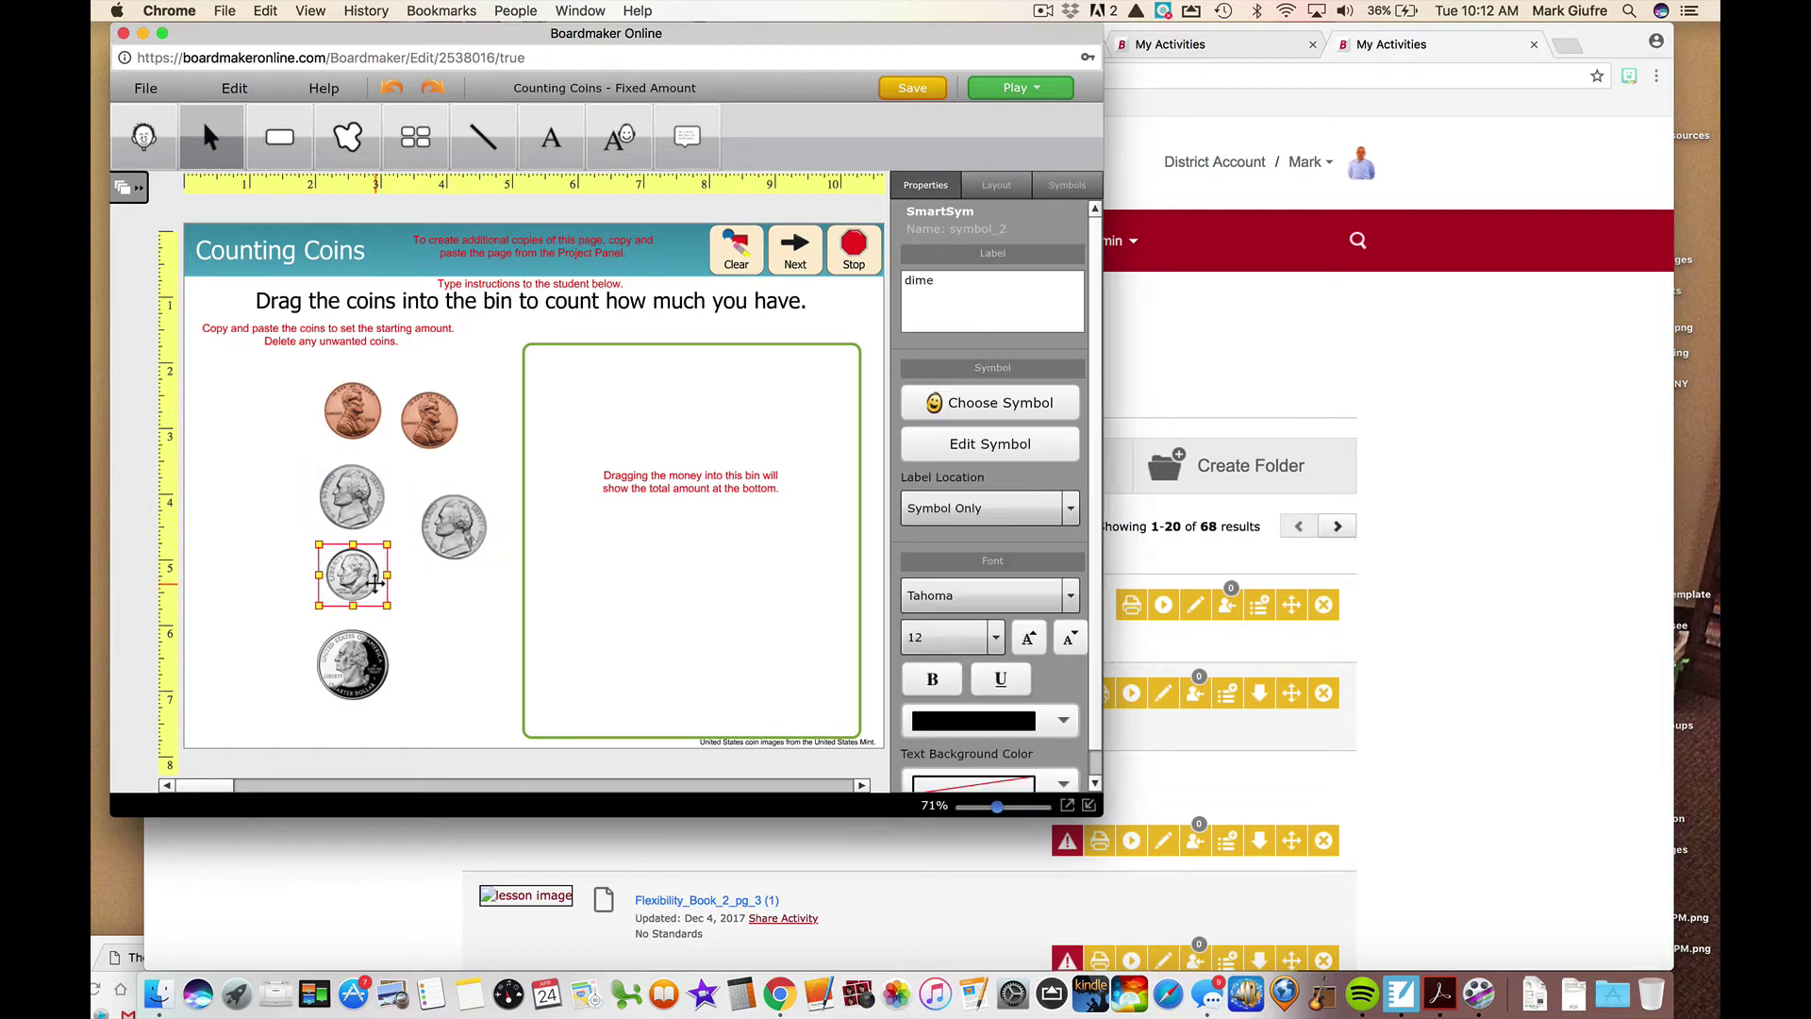
{"action": "key", "text": "super+c"}
{"action": "key", "text": "super+v"}
{"action": "left_click_drag", "start_coordinate": [376, 590], "coordinate": [264, 595]}
{"action": "left_click", "coordinate": [317, 650]}
{"action": "key", "text": "super+c"}
{"action": "key", "text": "super+v"}
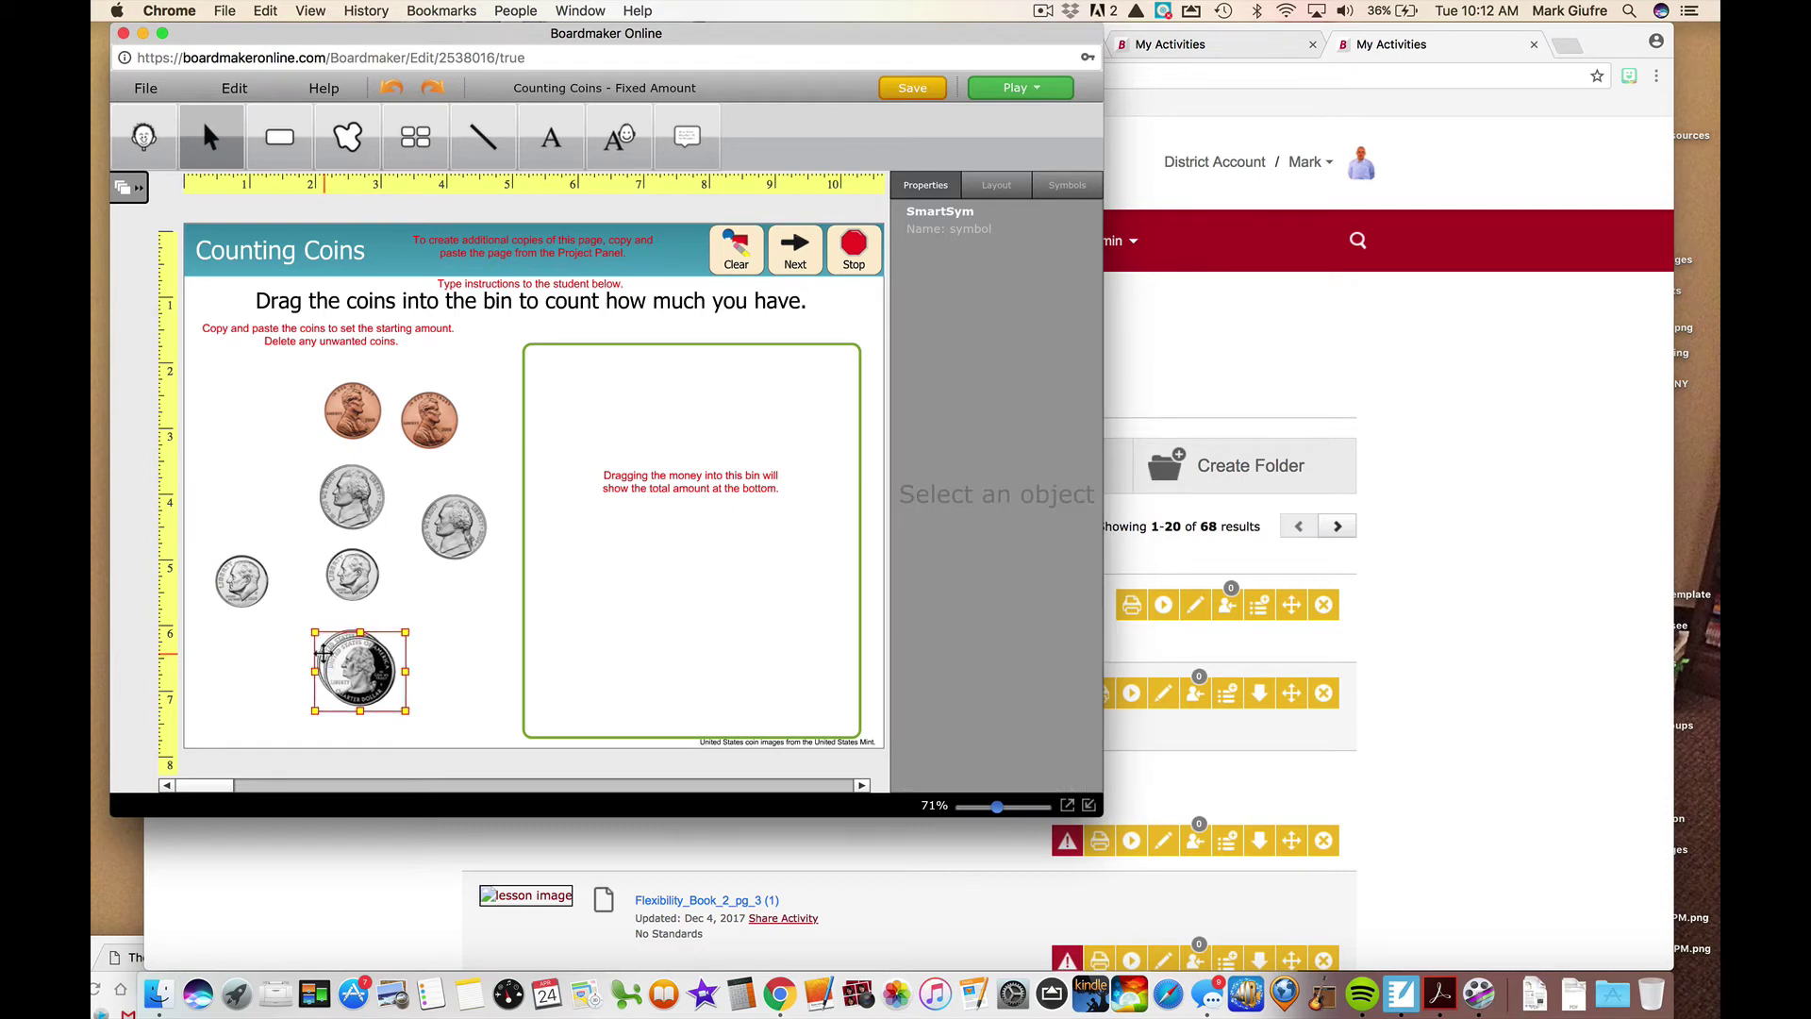
{"action": "left_click_drag", "start_coordinate": [317, 651], "coordinate": [206, 440]}
{"action": "left_click", "coordinate": [1020, 88]}
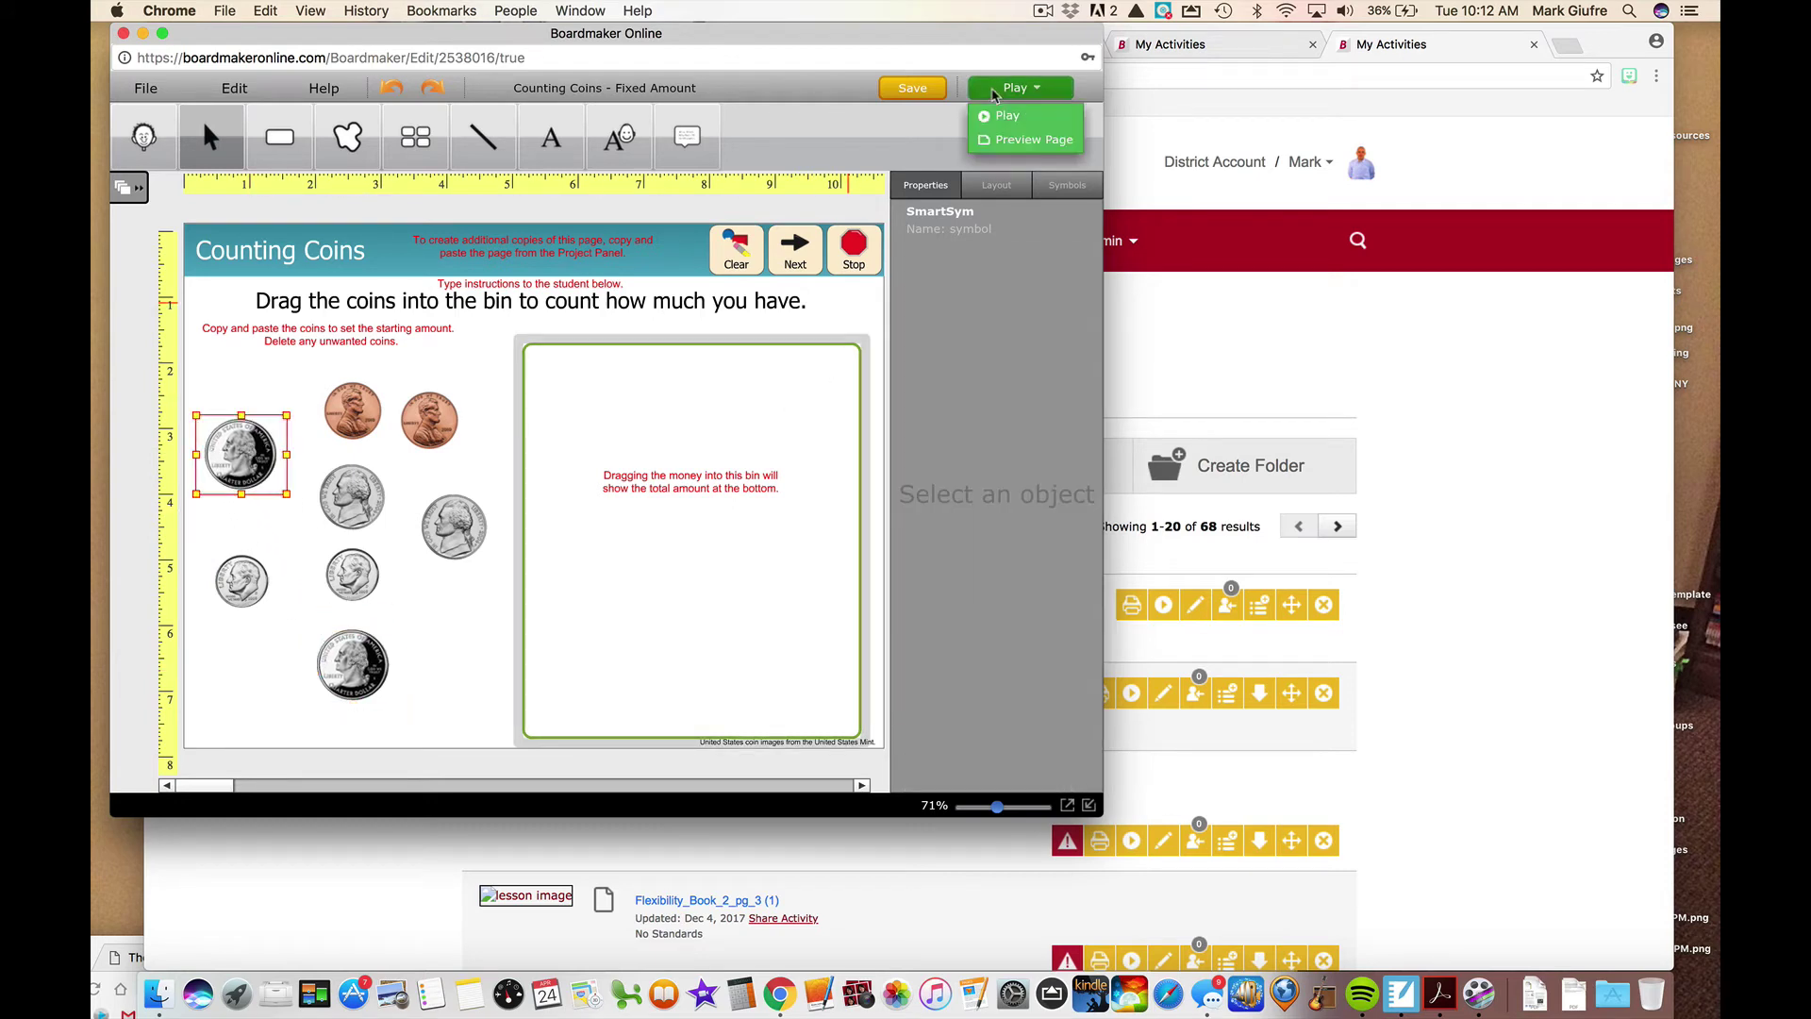
{"action": "left_click", "coordinate": [1000, 117]}
{"action": "left_click_drag", "start_coordinate": [269, 415], "coordinate": [809, 519]}
{"action": "left_click_drag", "start_coordinate": [492, 377], "coordinate": [846, 498]}
{"action": "left_click_drag", "start_coordinate": [541, 488], "coordinate": [781, 488]}
{"action": "left_click_drag", "start_coordinate": [393, 461], "coordinate": [710, 471]}
{"action": "left_click_drag", "start_coordinate": [426, 353], "coordinate": [860, 477]}
{"action": "left_click_drag", "start_coordinate": [411, 552], "coordinate": [750, 560]}
{"action": "left_click_drag", "start_coordinate": [399, 671], "coordinate": [661, 585]}
{"action": "left_click_drag", "start_coordinate": [264, 569], "coordinate": [772, 514]}
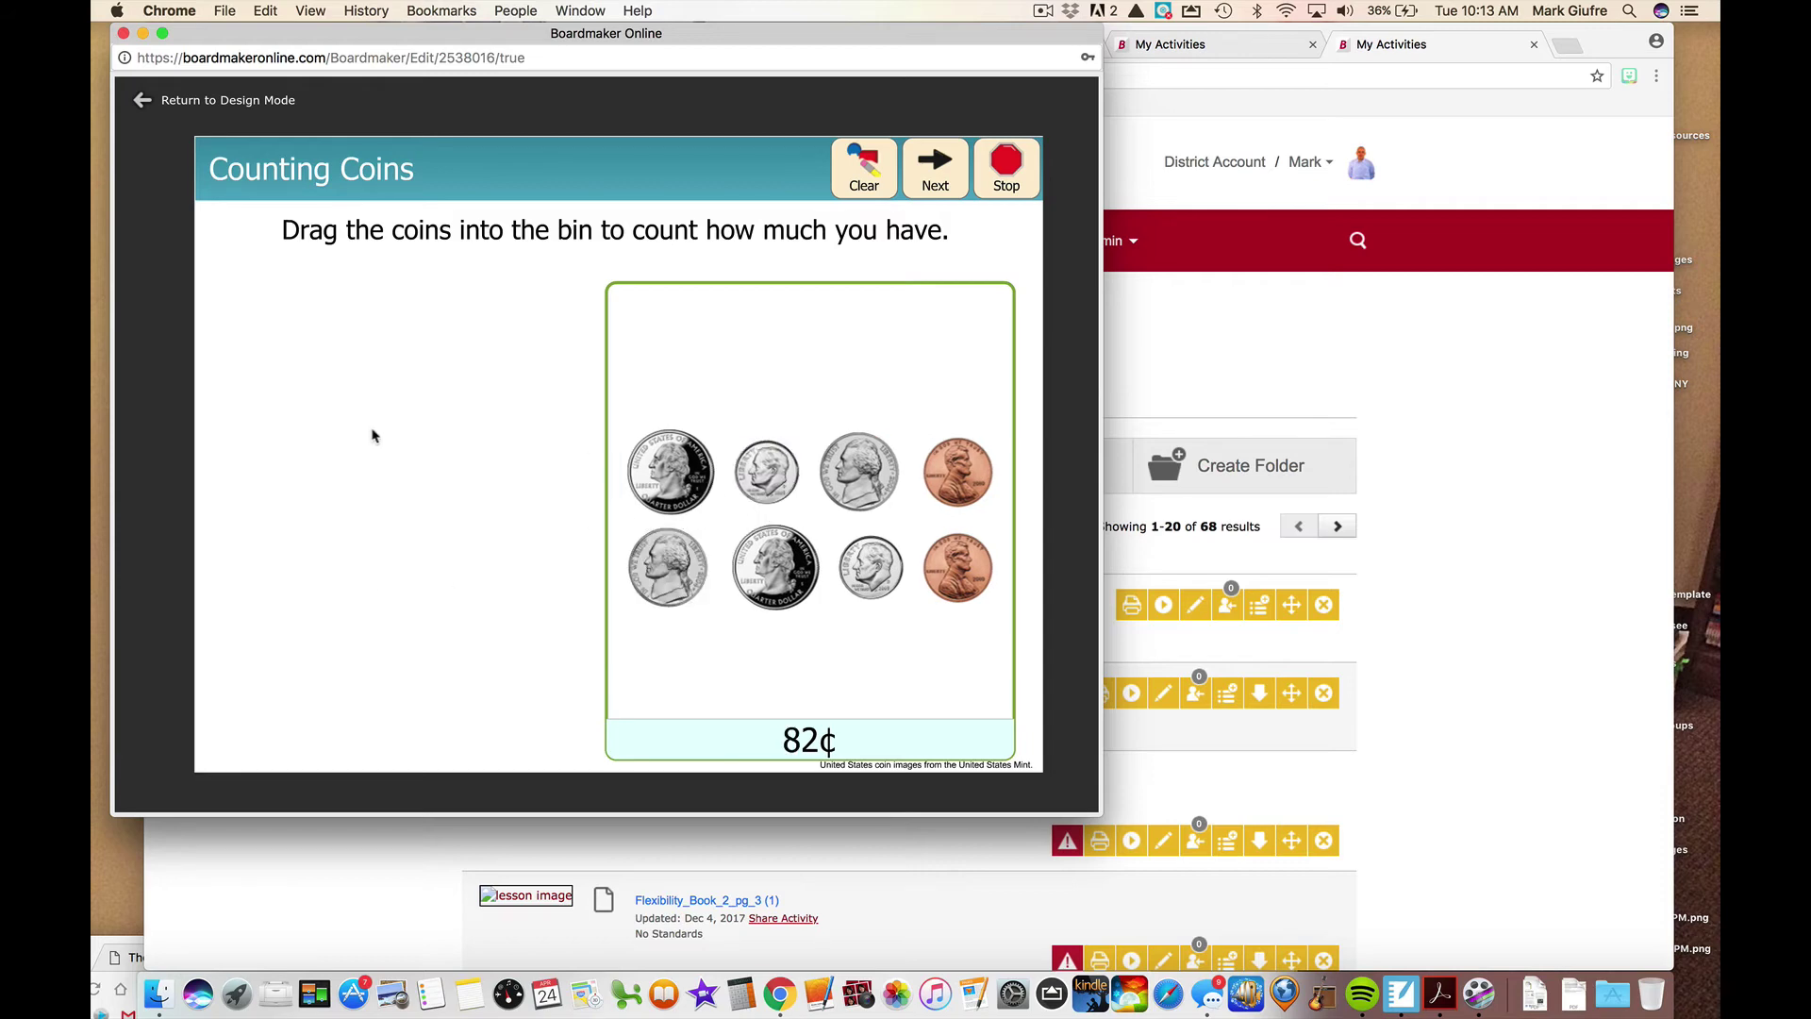
{"action": "left_click", "coordinate": [142, 106]}
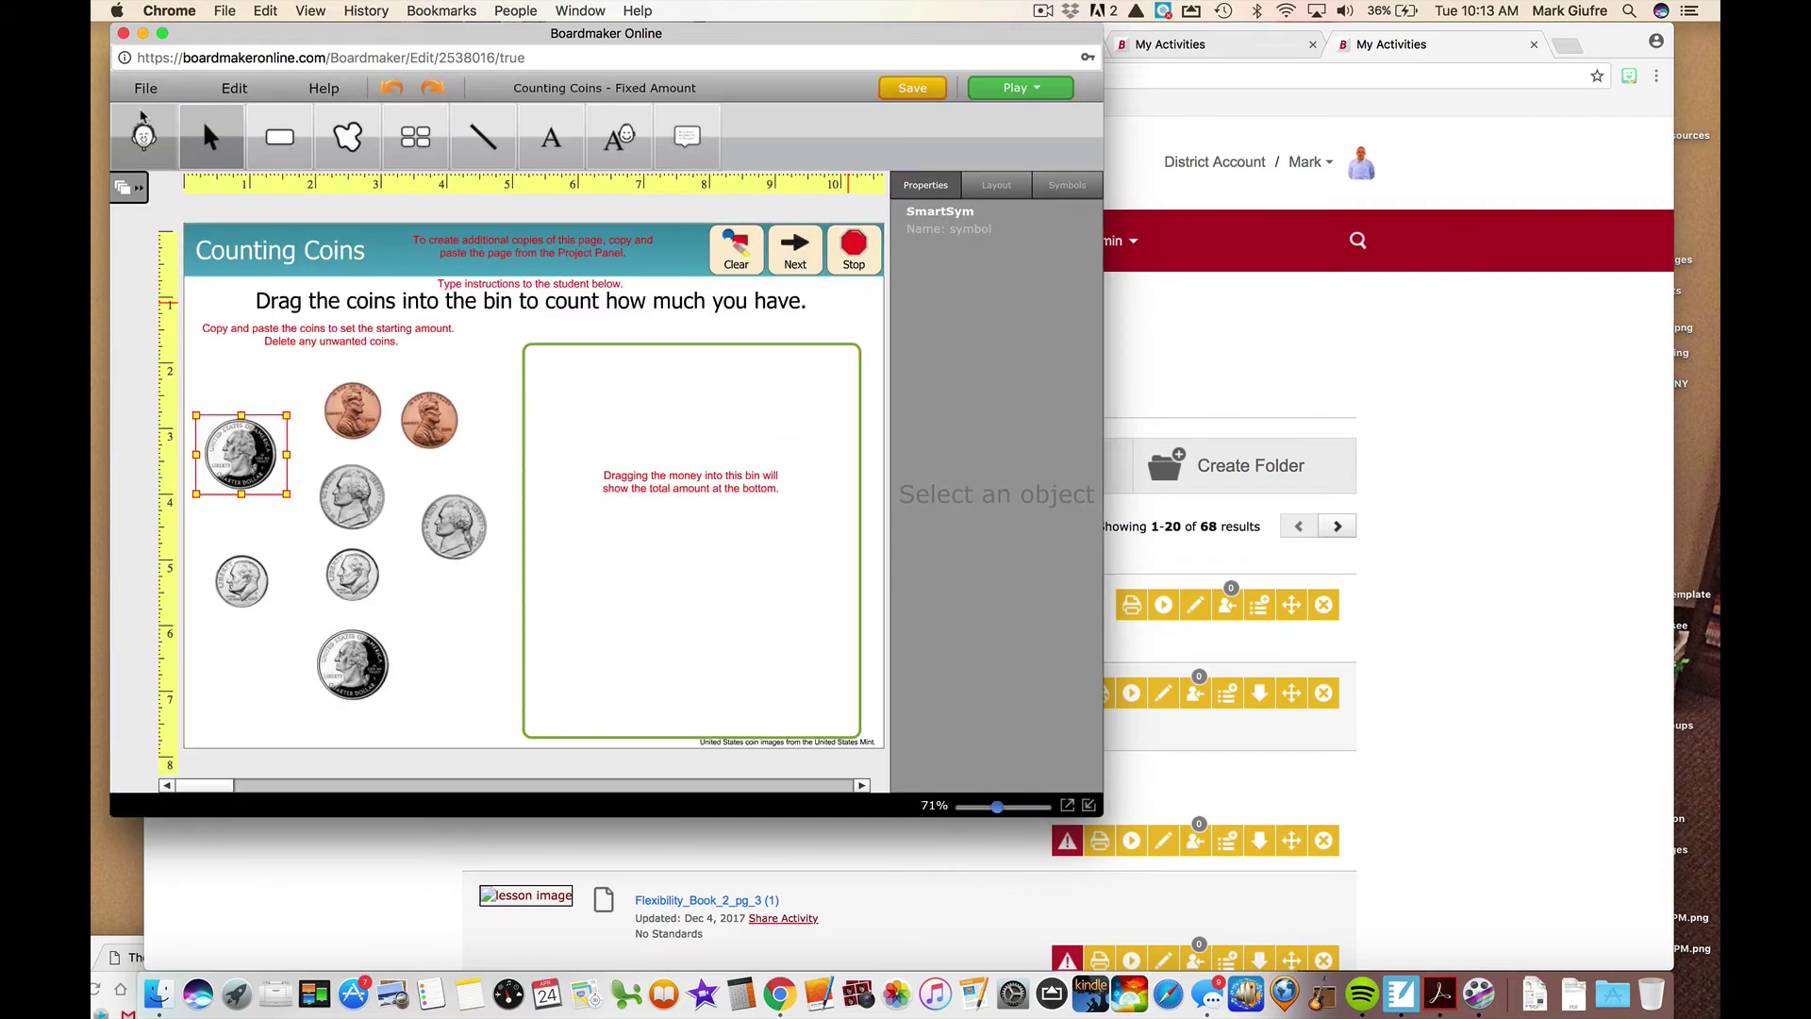
- Close the activity editor and start a new activity filtered to Mathematics templates
{"action": "left_click", "coordinate": [123, 33]}
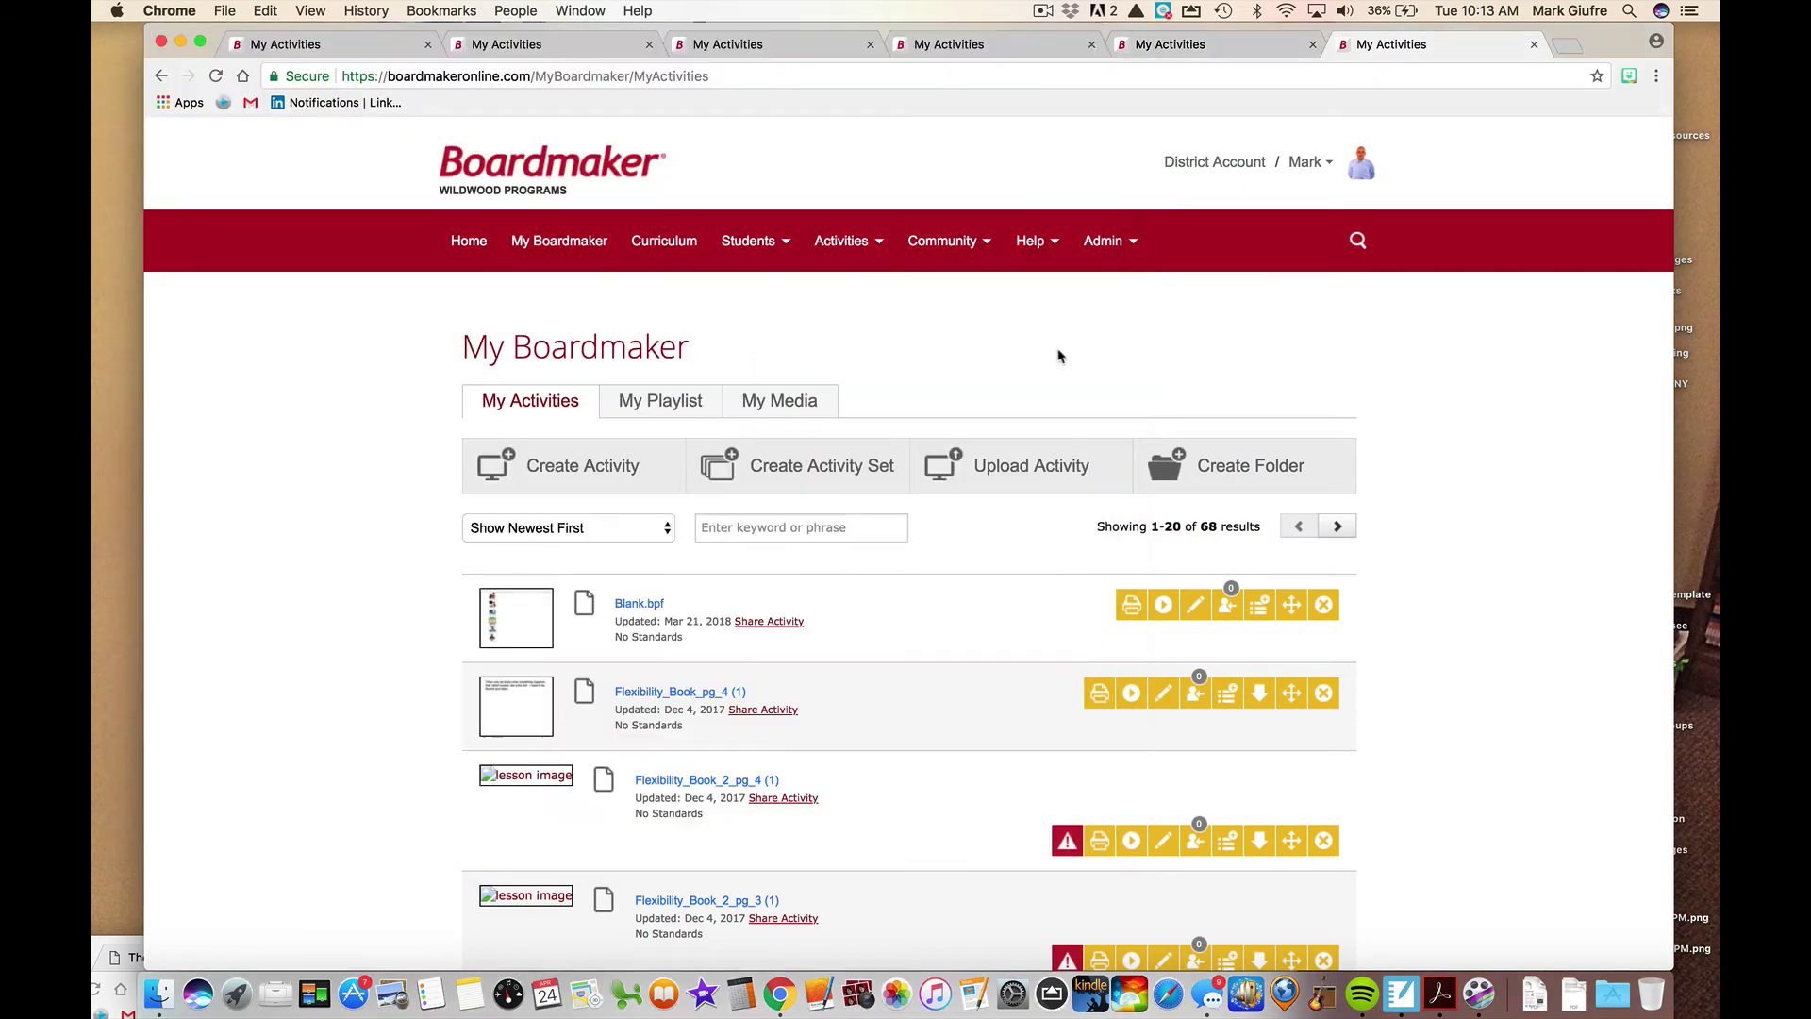
{"action": "left_click", "coordinate": [568, 462]}
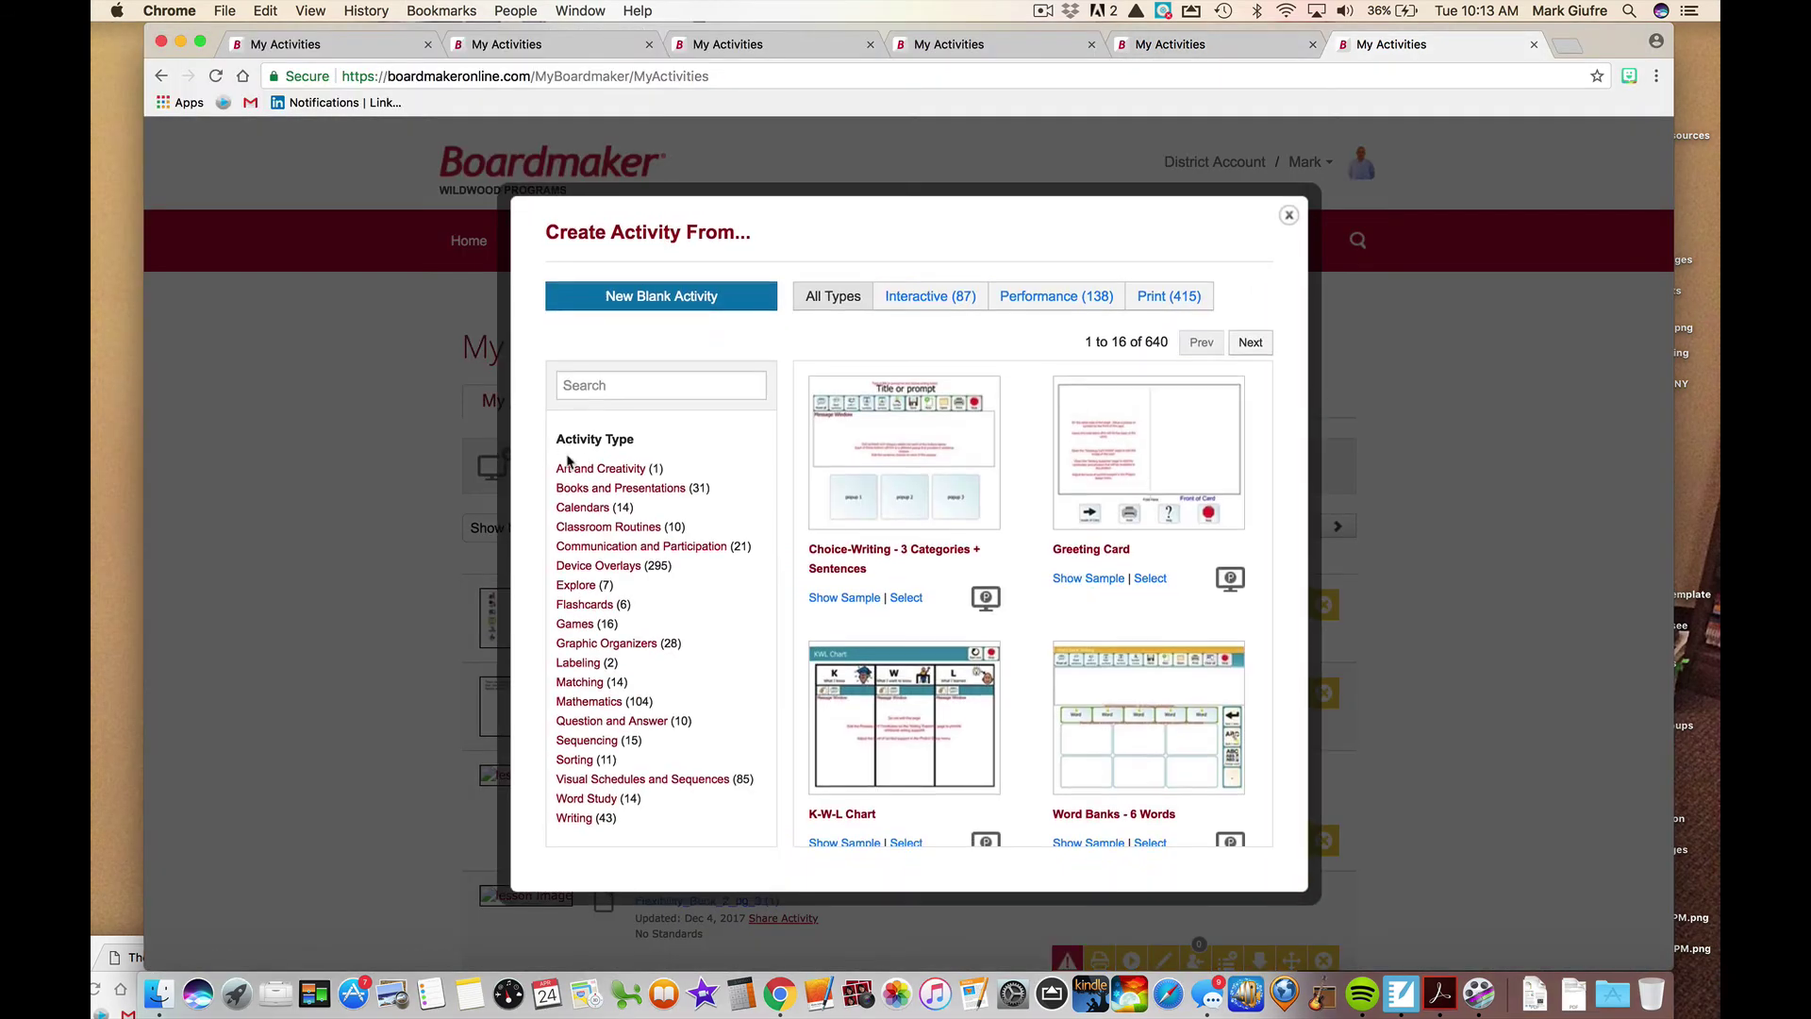
{"action": "left_click", "coordinate": [605, 703]}
- Search the templates for 'money' and scroll through the 14 results
{"action": "left_click", "coordinate": [647, 377]}
{"action": "type", "text": "money"}
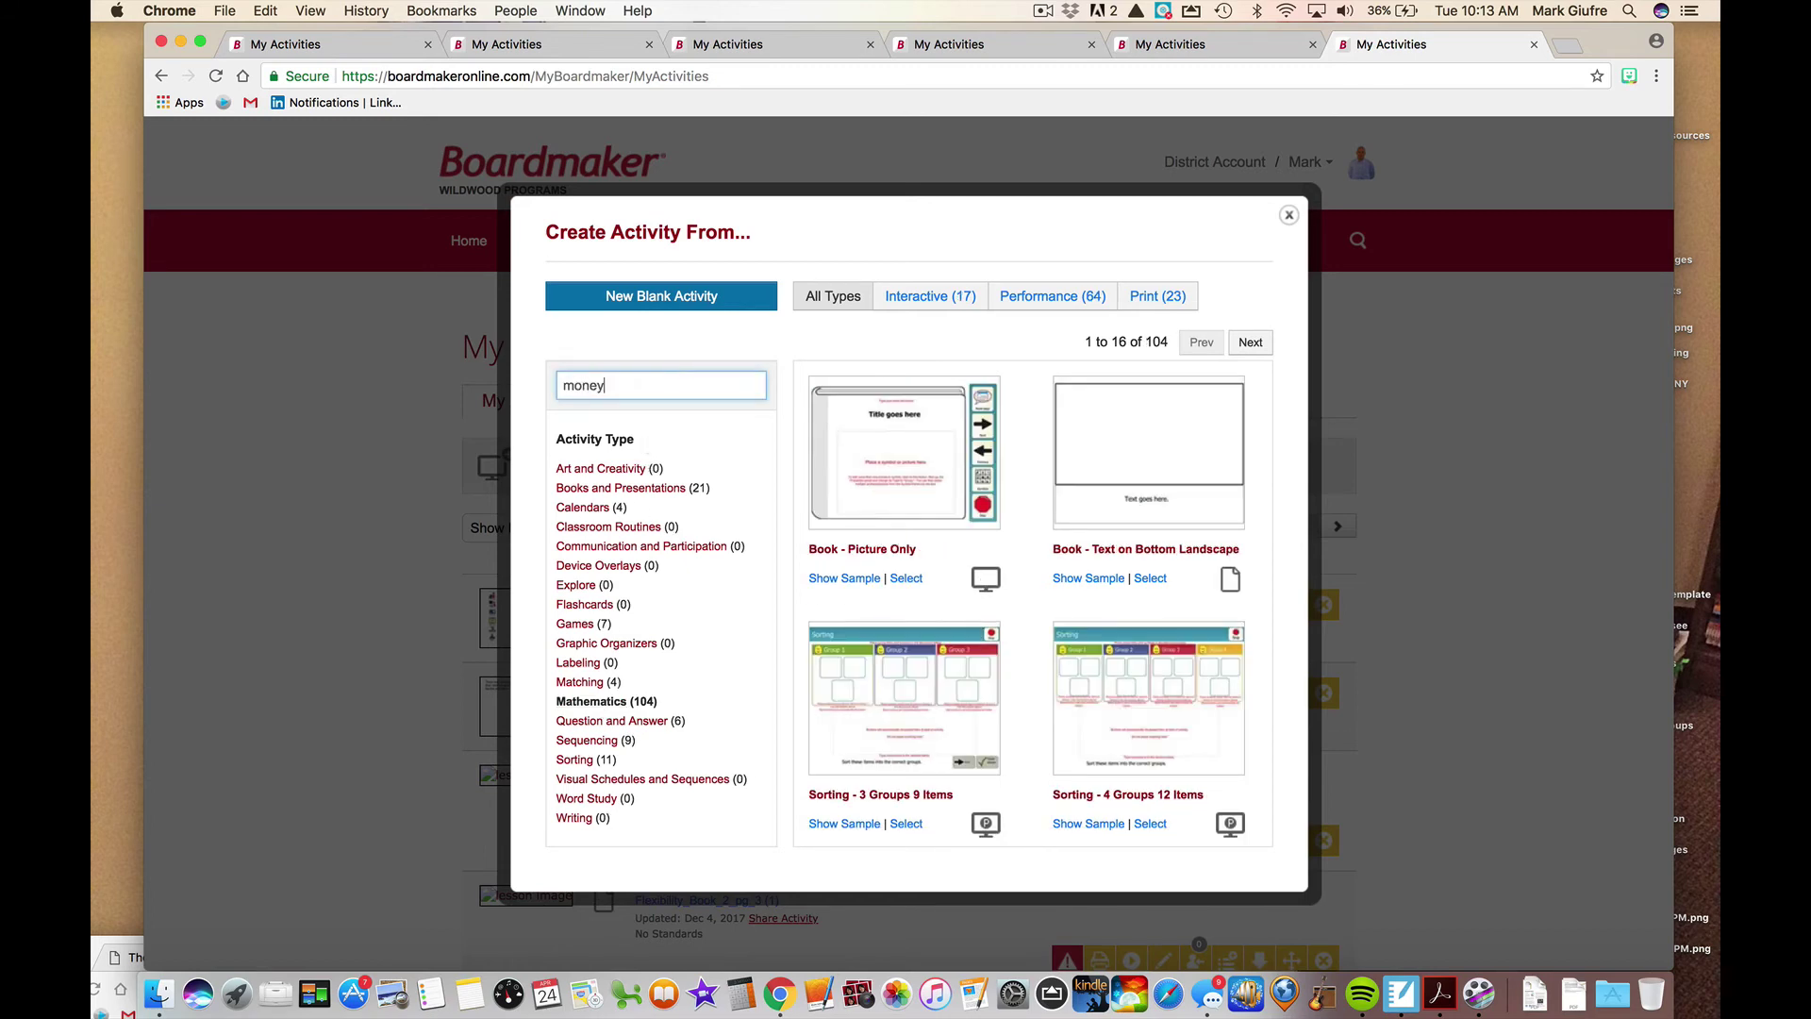
{"action": "key", "text": "Return"}
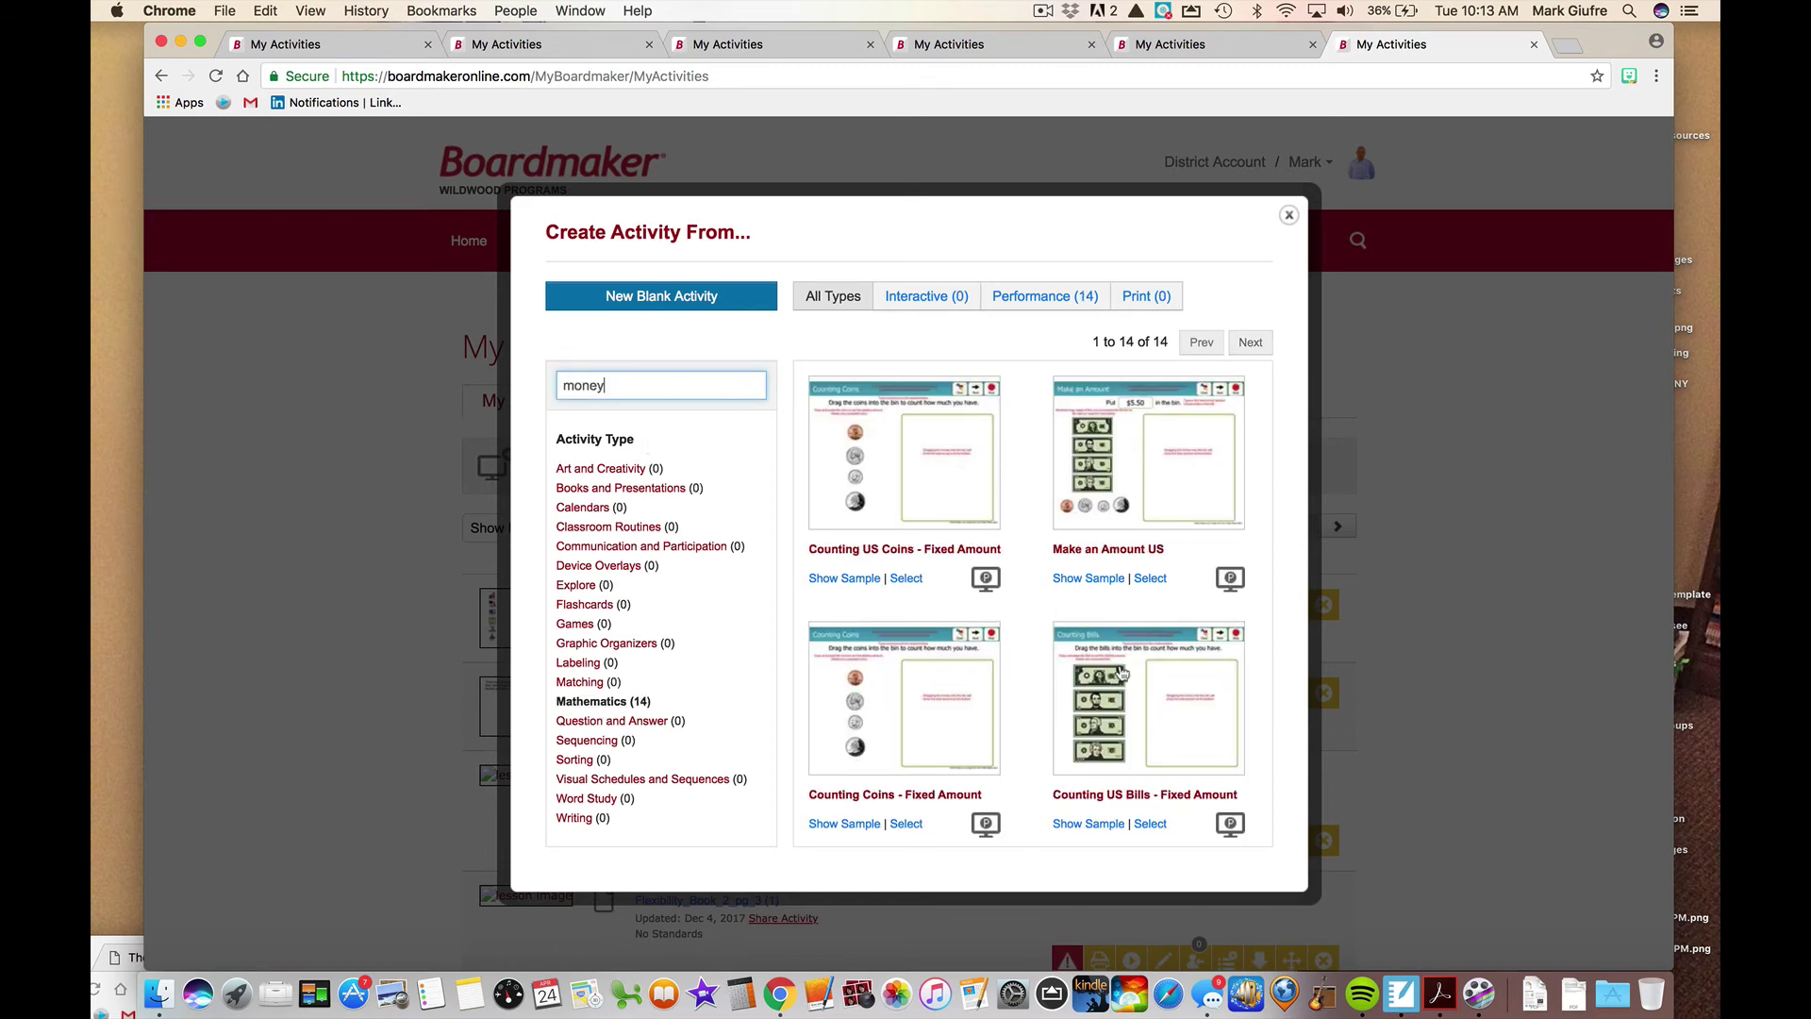
{"action": "scroll", "coordinate": [1121, 671], "scroll_direction": "down", "scroll_amount": 5}
{"action": "scroll", "coordinate": [1122, 671], "scroll_direction": "down", "scroll_amount": 4}
{"action": "scroll", "coordinate": [1122, 671], "scroll_direction": "down", "scroll_amount": 2}
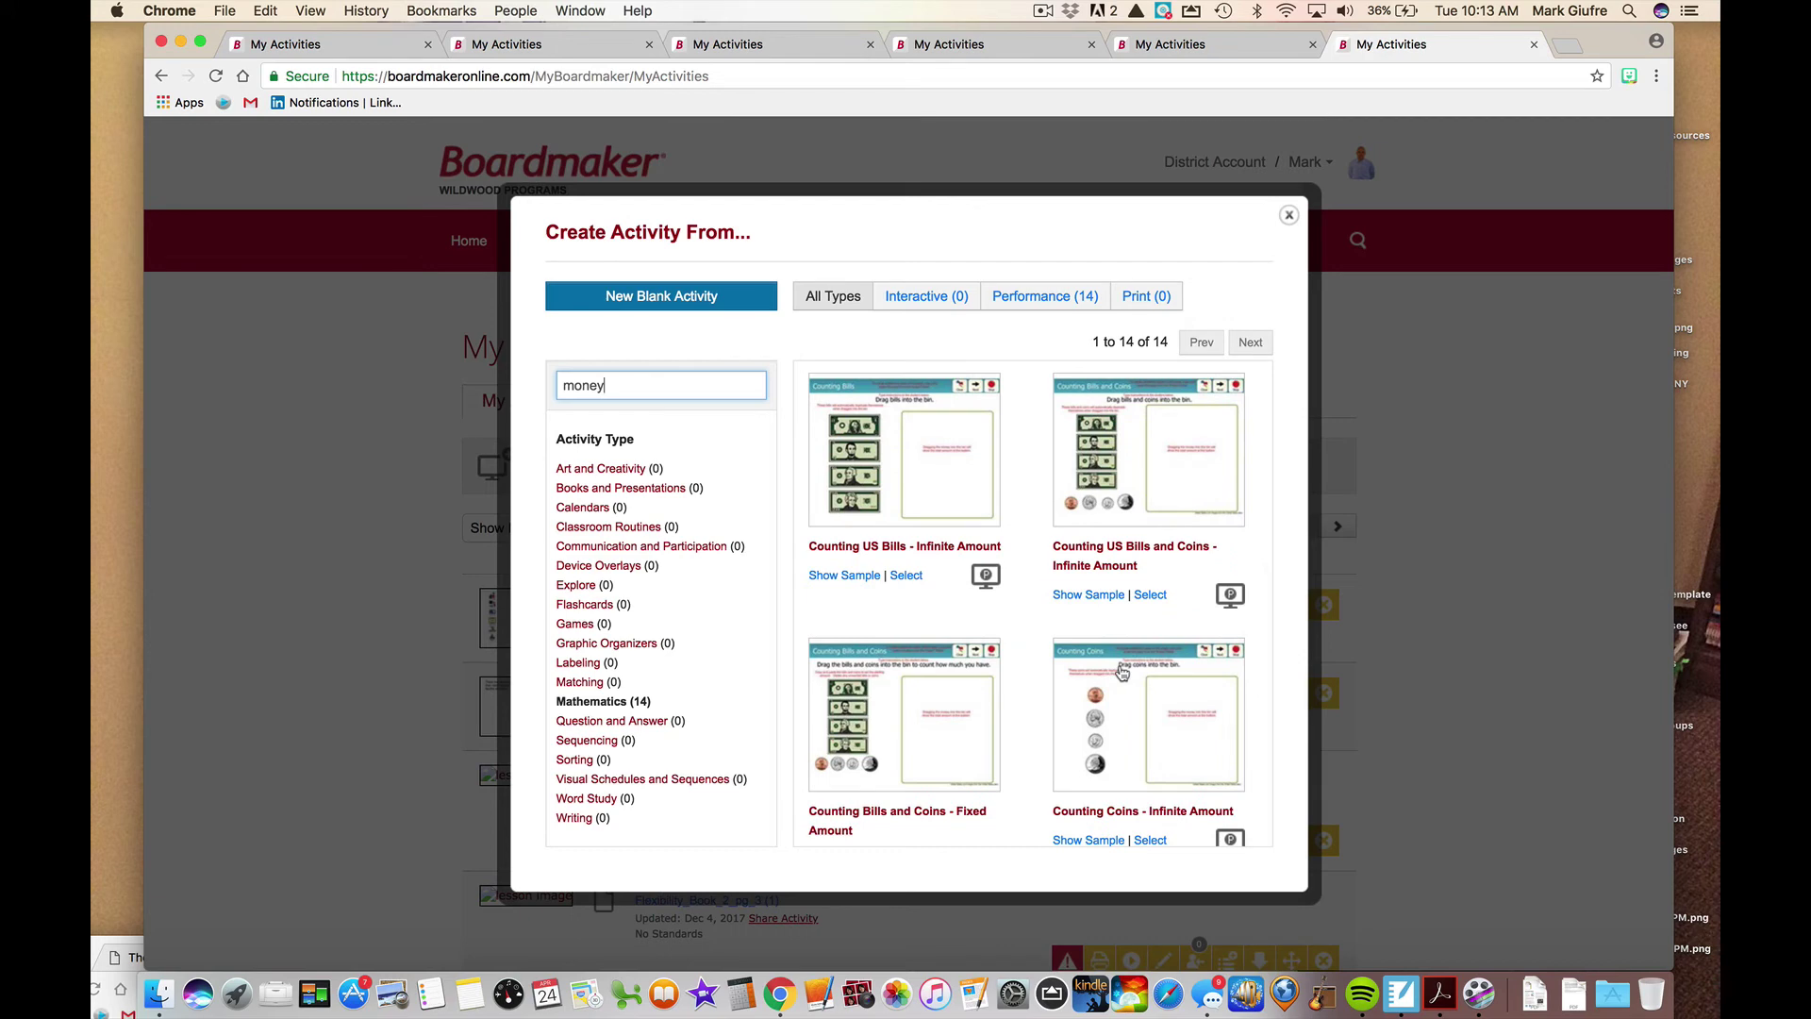